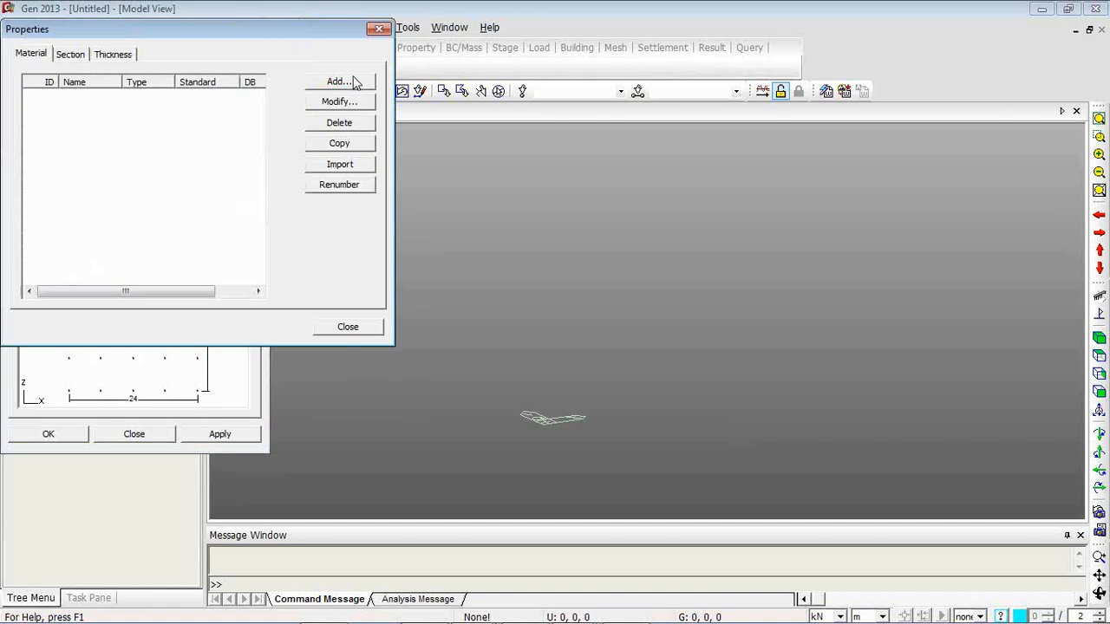
- Add a concrete material named Concrete using the ASTM(RC) standard and Grade C3500
{"action": "left_click", "coordinate": [350, 79]}
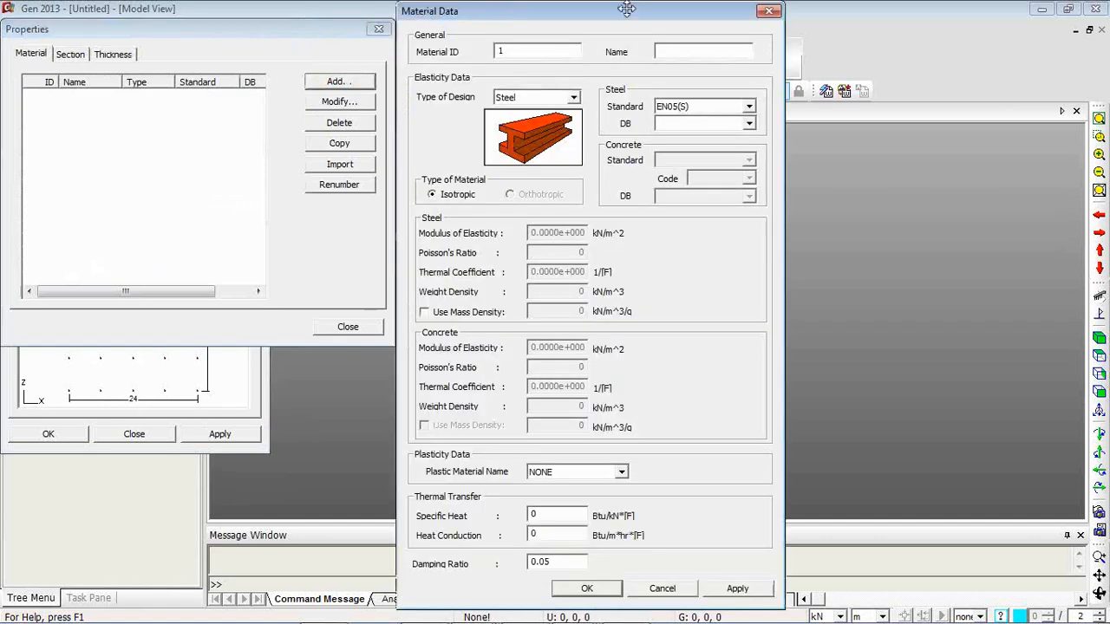
{"action": "left_click", "coordinate": [573, 97]}
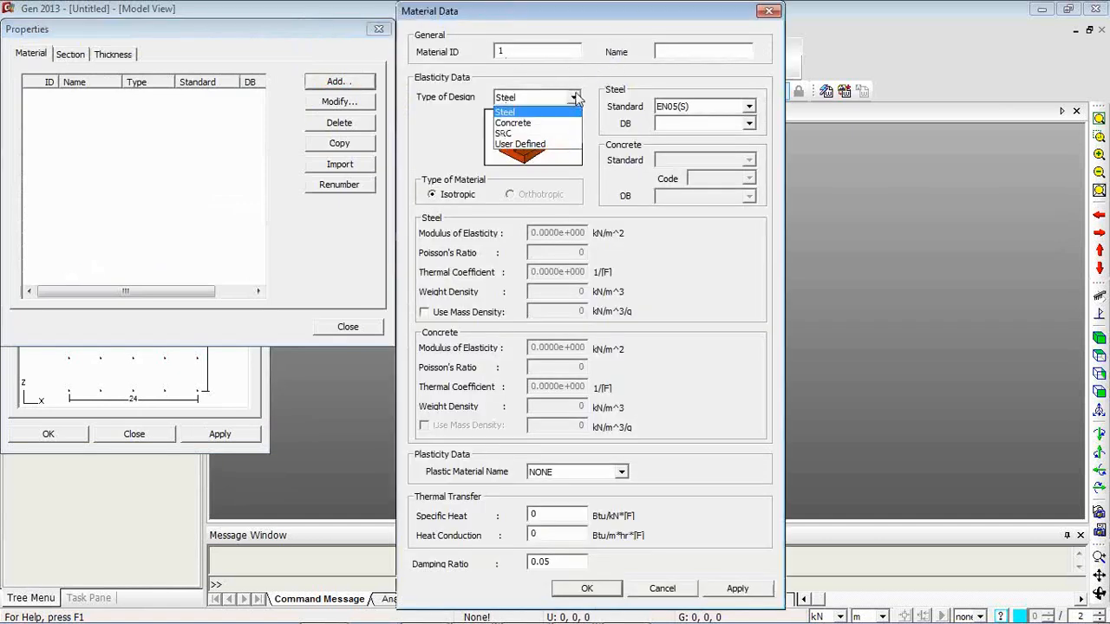
{"action": "left_click", "coordinate": [551, 127]}
{"action": "left_click", "coordinate": [749, 159]}
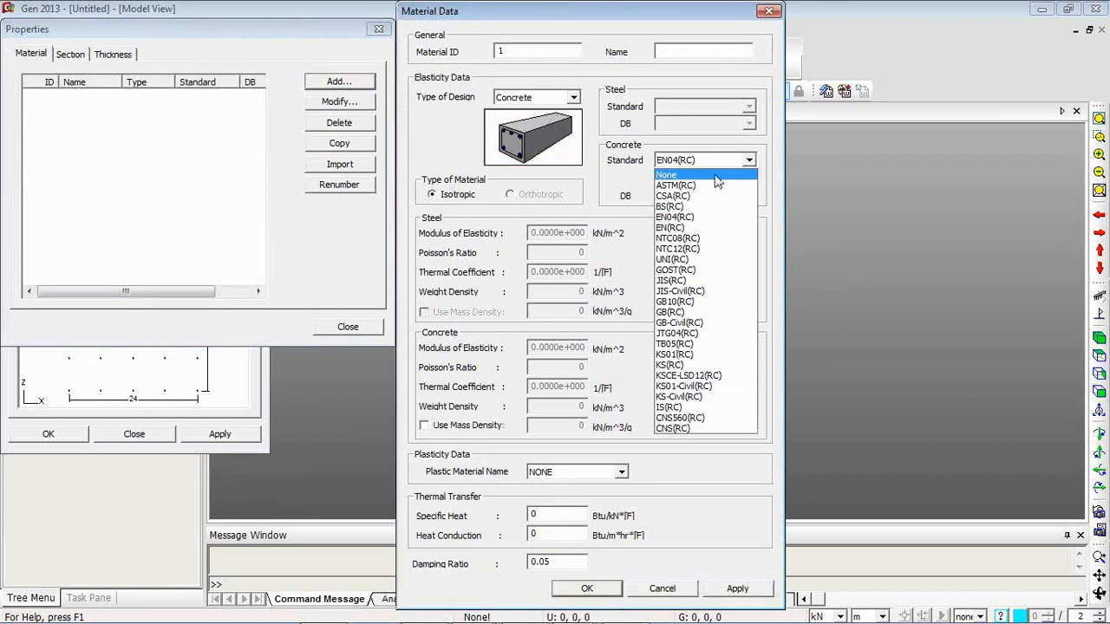
{"action": "left_click", "coordinate": [717, 185]}
{"action": "left_click", "coordinate": [749, 197]}
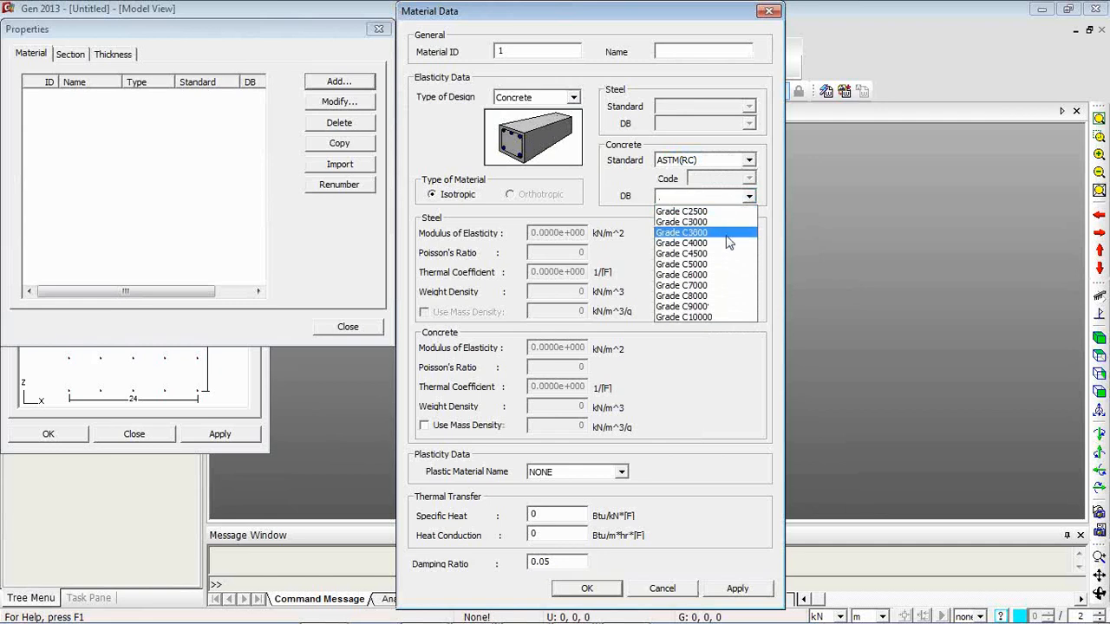
{"action": "left_click", "coordinate": [728, 234]}
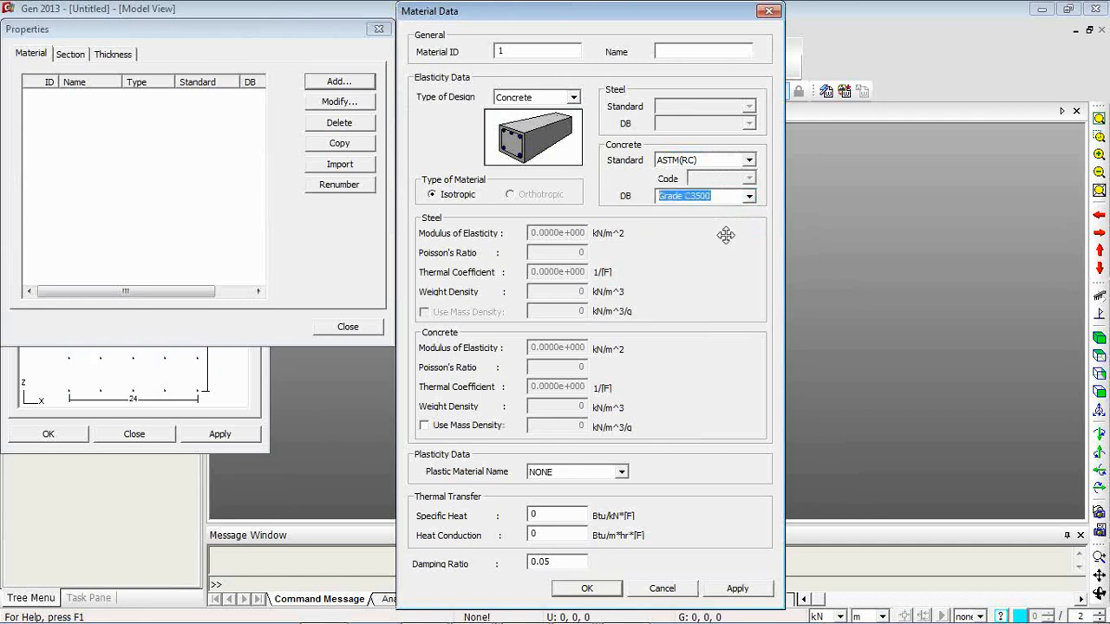
{"action": "left_click_drag", "start_coordinate": [722, 50], "coordinate": [656, 50]}
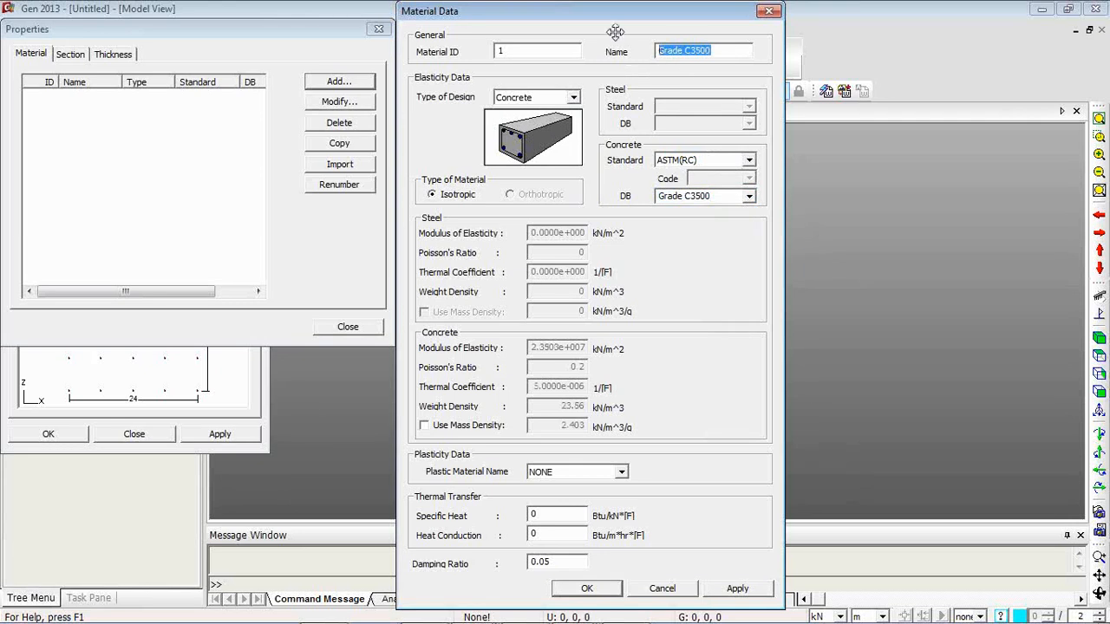
{"action": "type", "text": "Concrete"}
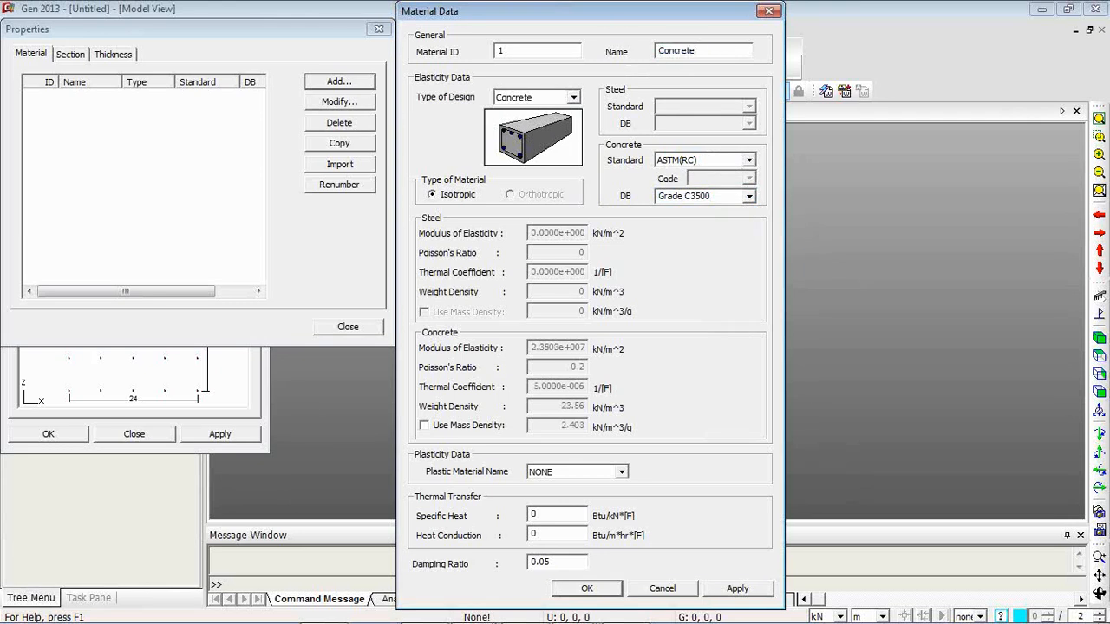
{"action": "left_click", "coordinate": [587, 589]}
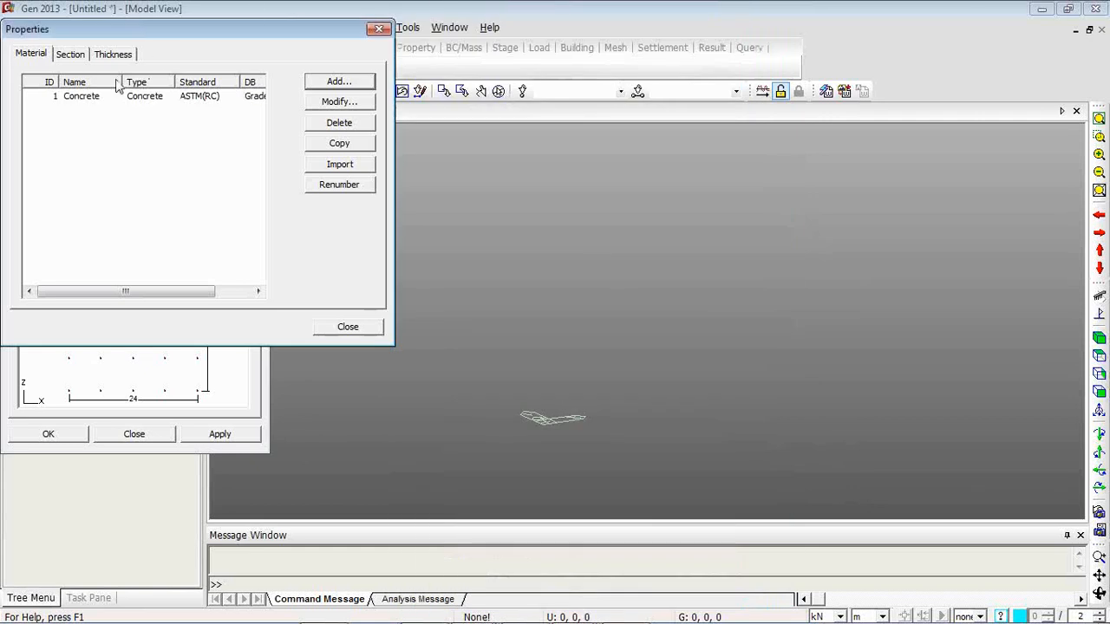
- Add a user-defined solid rectangle section named Beam with H 0.55 m and B 0.6 m
{"action": "left_click", "coordinate": [77, 56]}
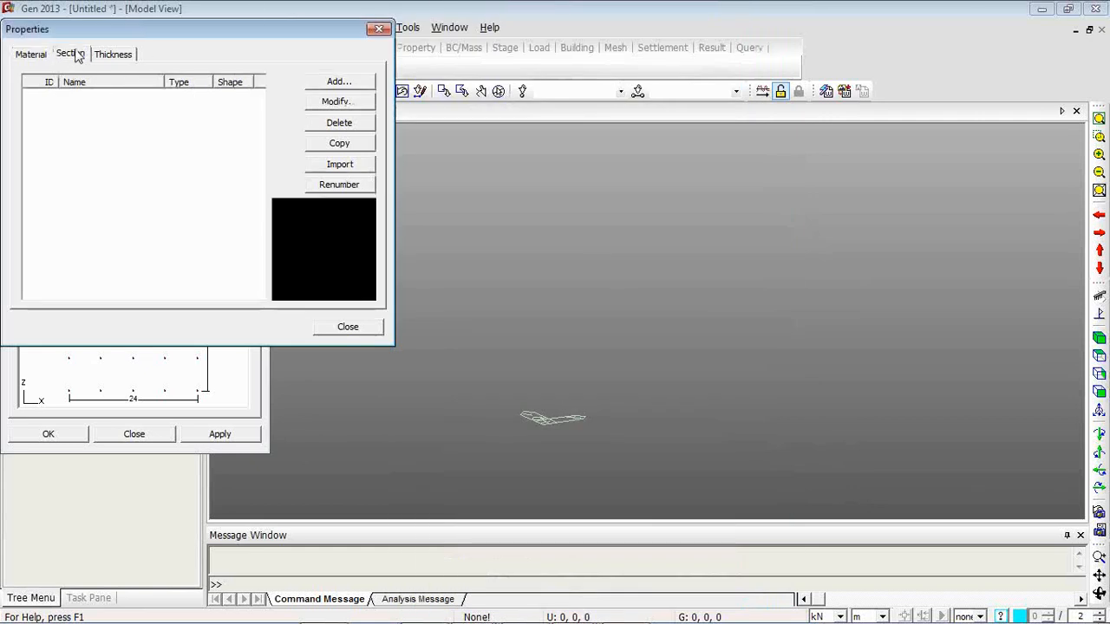
{"action": "left_click", "coordinate": [352, 81]}
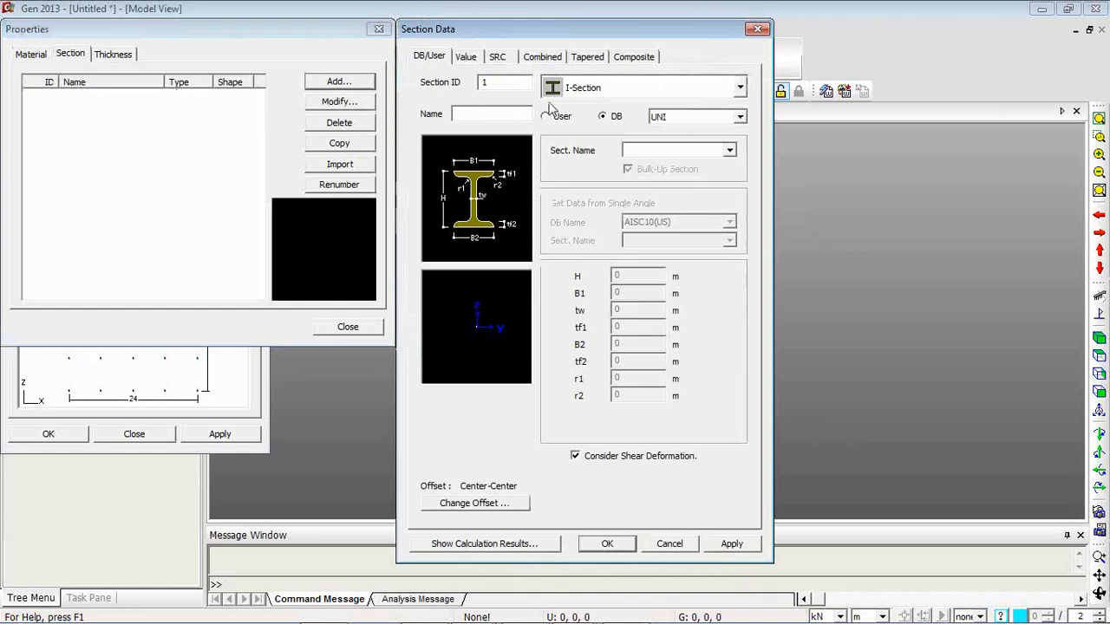
{"action": "left_click", "coordinate": [741, 87]}
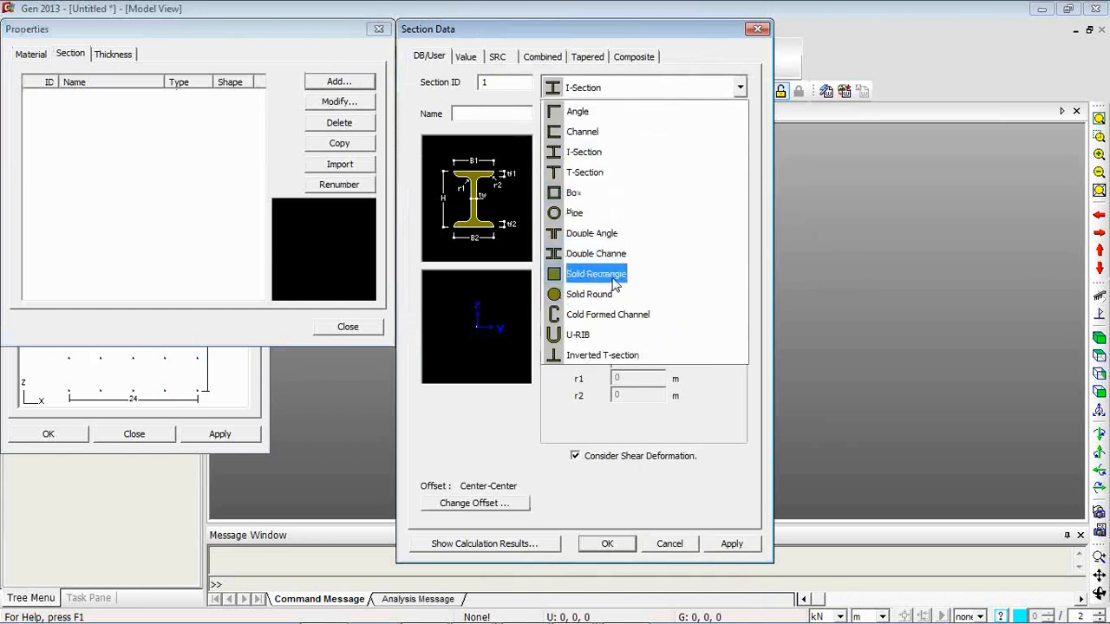
{"action": "left_click", "coordinate": [614, 273]}
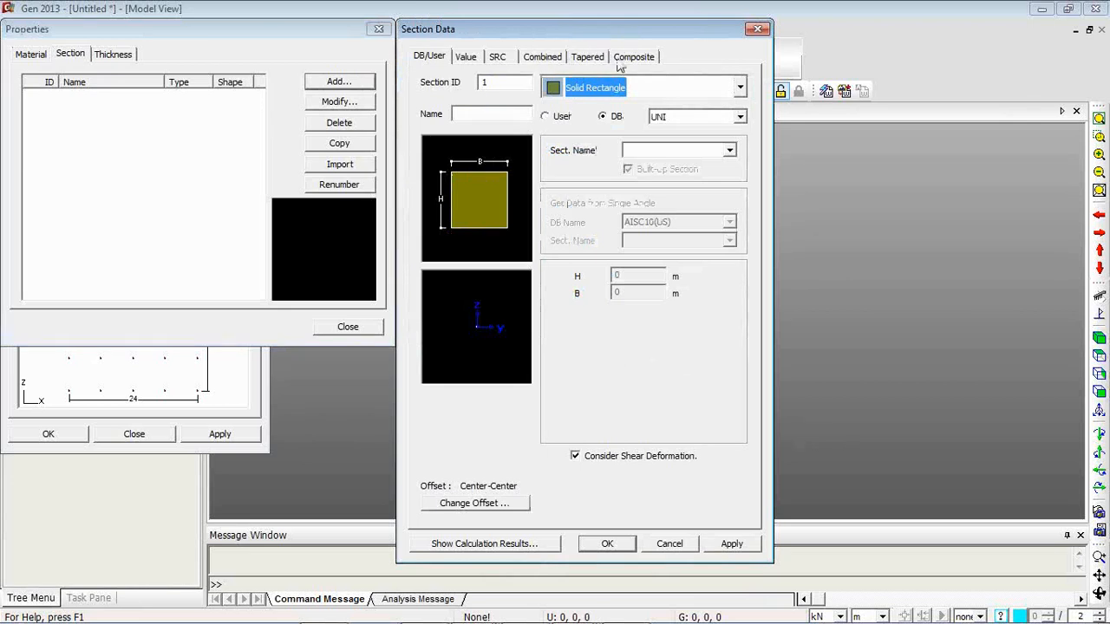
{"action": "left_click", "coordinate": [564, 117]}
{"action": "left_click", "coordinate": [528, 117]}
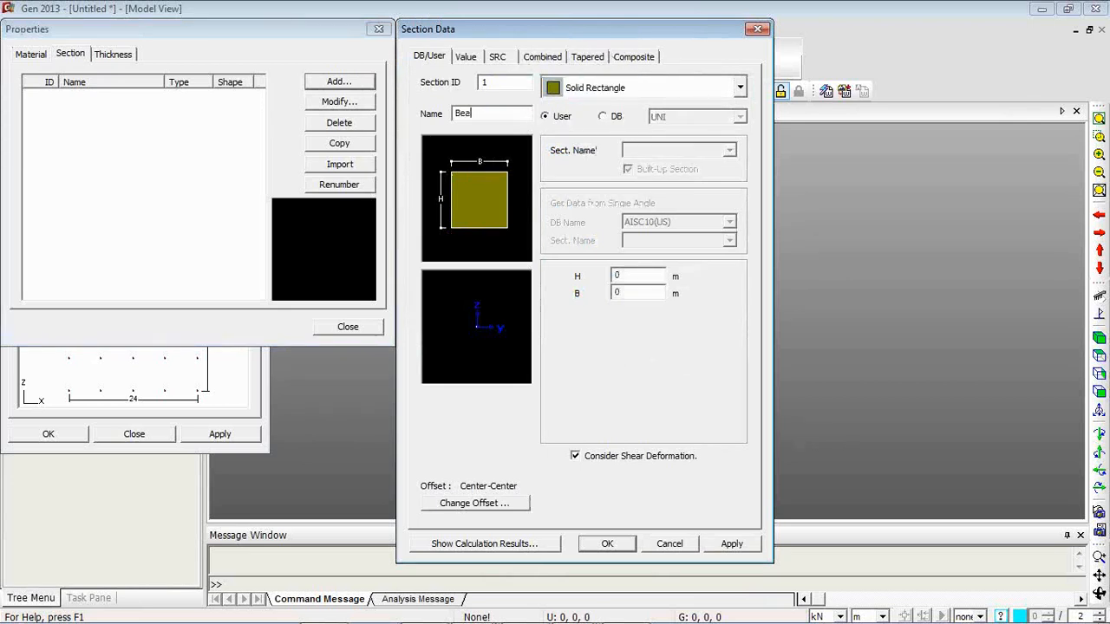
{"action": "left_click", "coordinate": [643, 275]}
{"action": "type", "text": ".55"}
{"action": "left_click", "coordinate": [636, 292]}
{"action": "type", "text": ".6"}
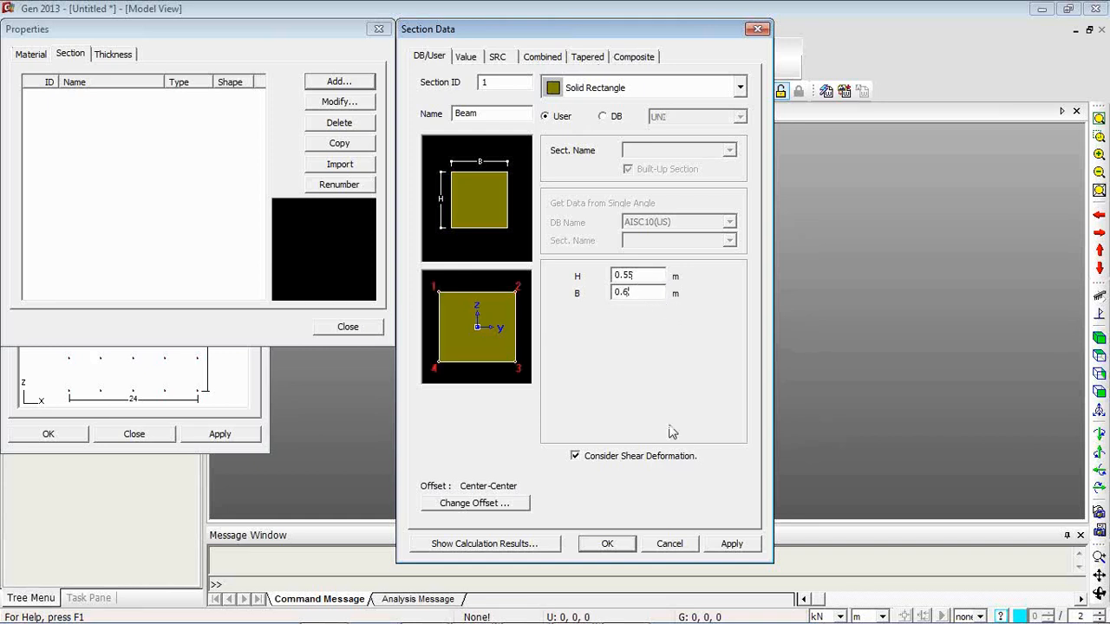
{"action": "left_click", "coordinate": [755, 547]}
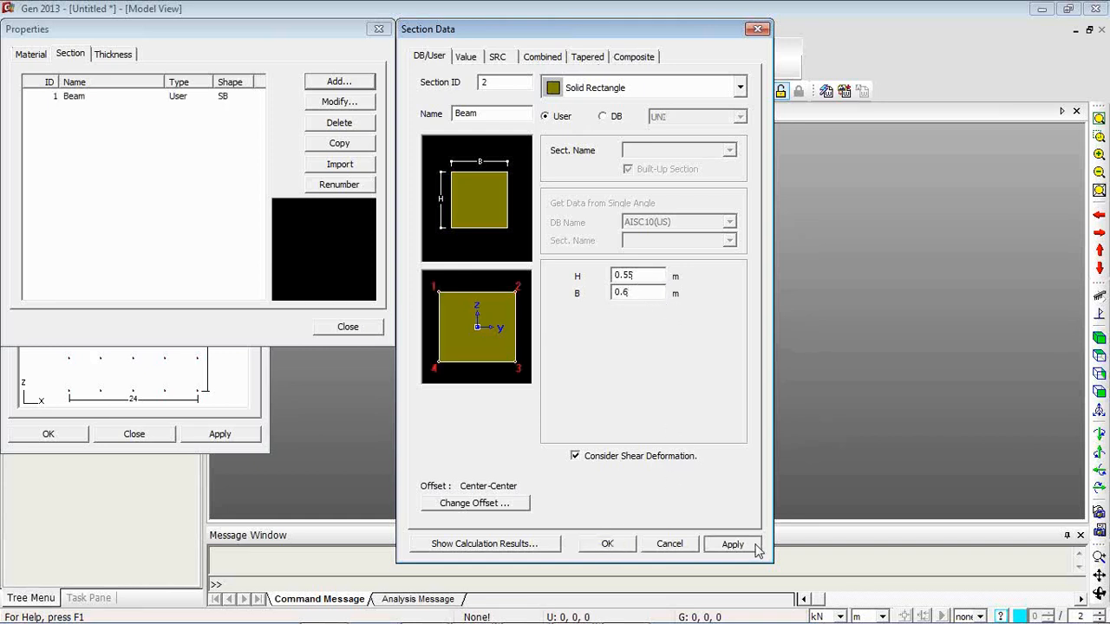
- Add a second solid rectangle section named Column with H and B of 0.7 m, and close the property definitions
{"action": "double_click", "coordinate": [456, 113]}
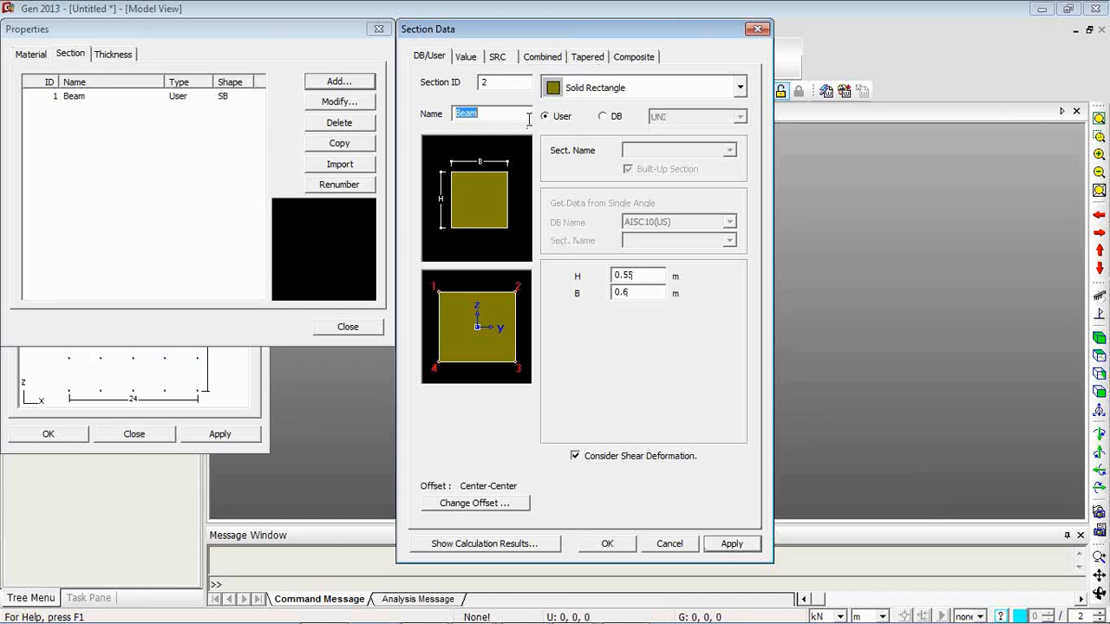
{"action": "type", "text": "C"}
{"action": "left_click", "coordinate": [640, 275]}
{"action": "key", "text": "BackSpace"}
{"action": "key", "text": "BackSpace"}
{"action": "type", "text": "7"}
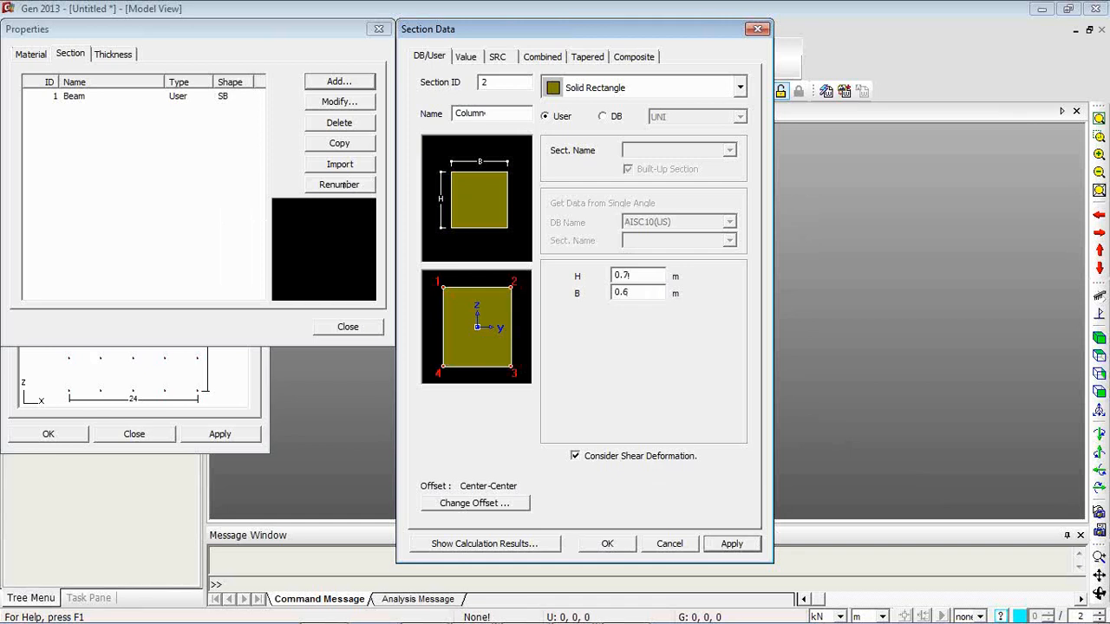
{"action": "key", "text": "Tab"}
{"action": "type", "text": "0.7"}
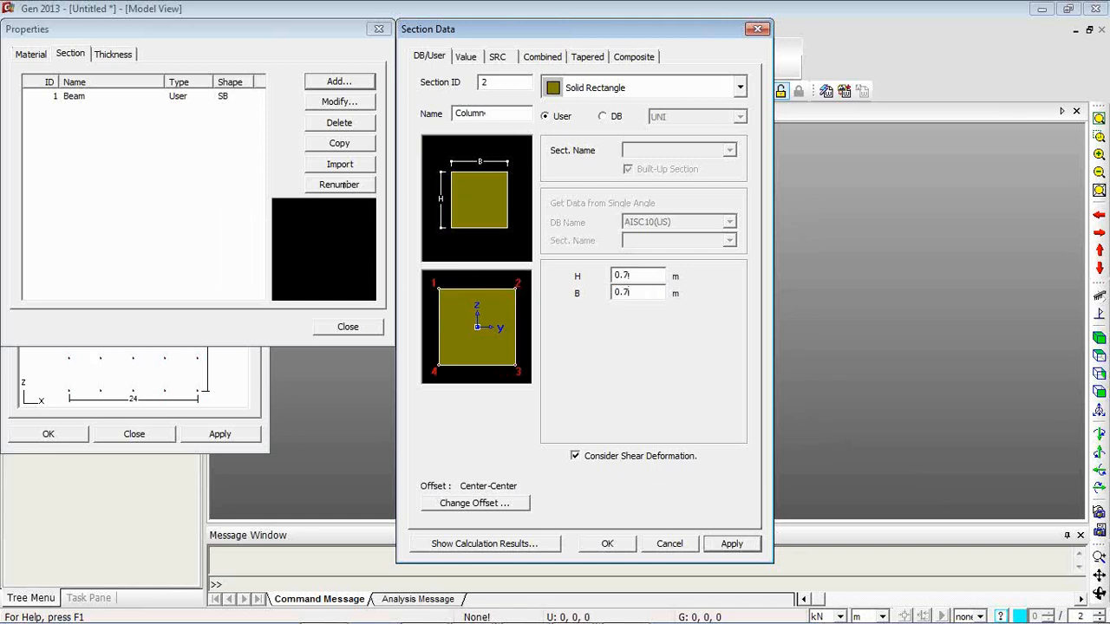
{"action": "left_click", "coordinate": [603, 542]}
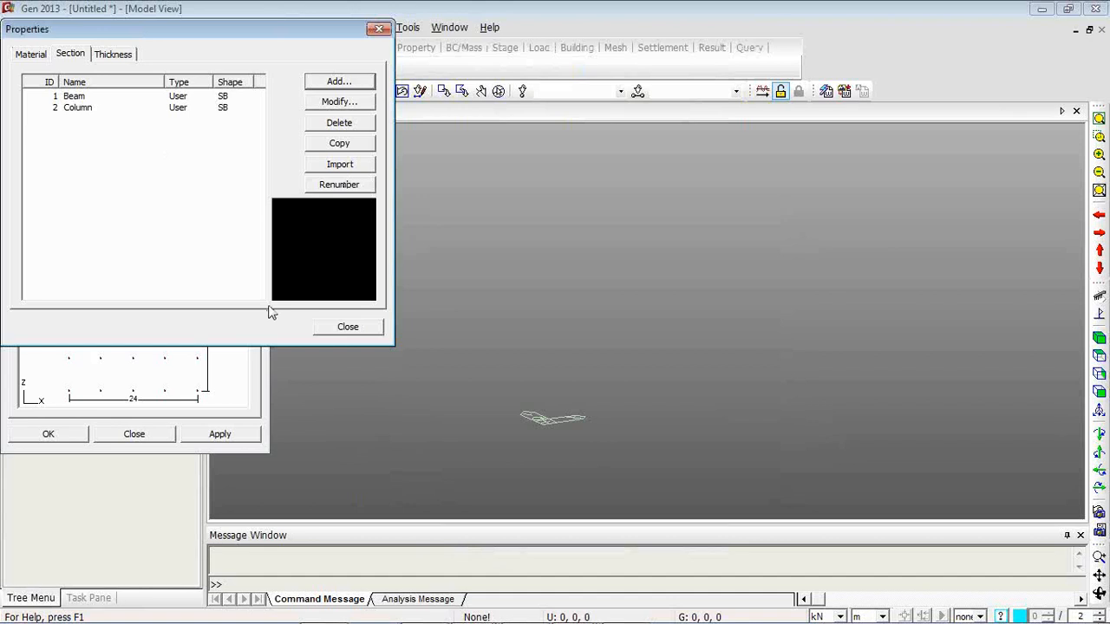
{"action": "left_click", "coordinate": [346, 326]}
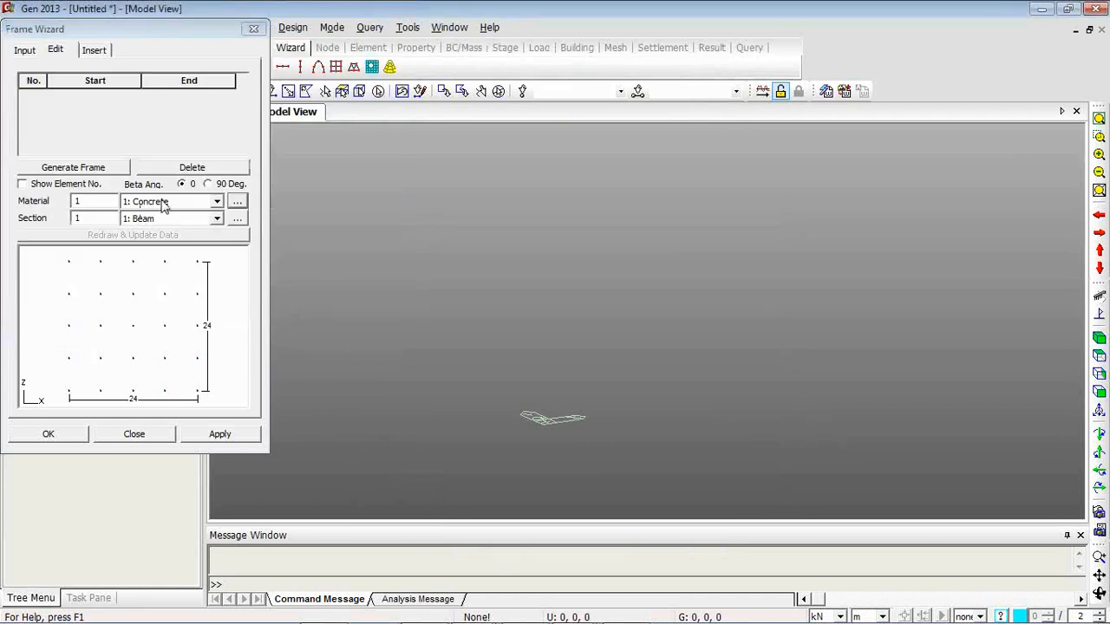
- Generate the frame with the Concrete material and Beam section, and insert it at 0, 0, 3.5 with an Alpha rotation that lays it horizontal
{"action": "left_click", "coordinate": [108, 167]}
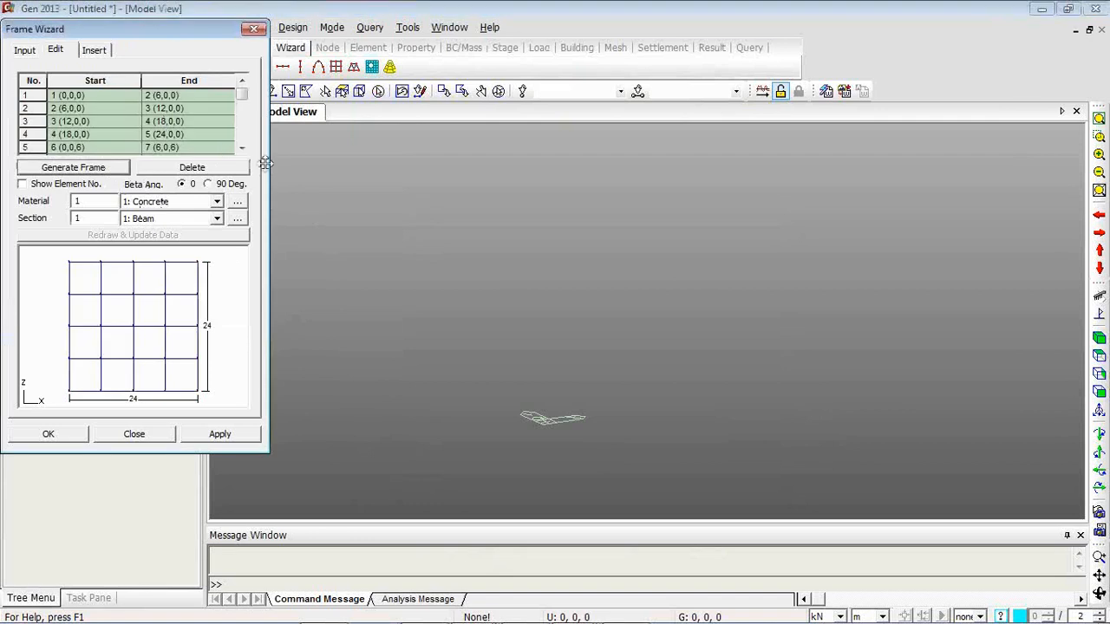
{"action": "left_click", "coordinate": [91, 50]}
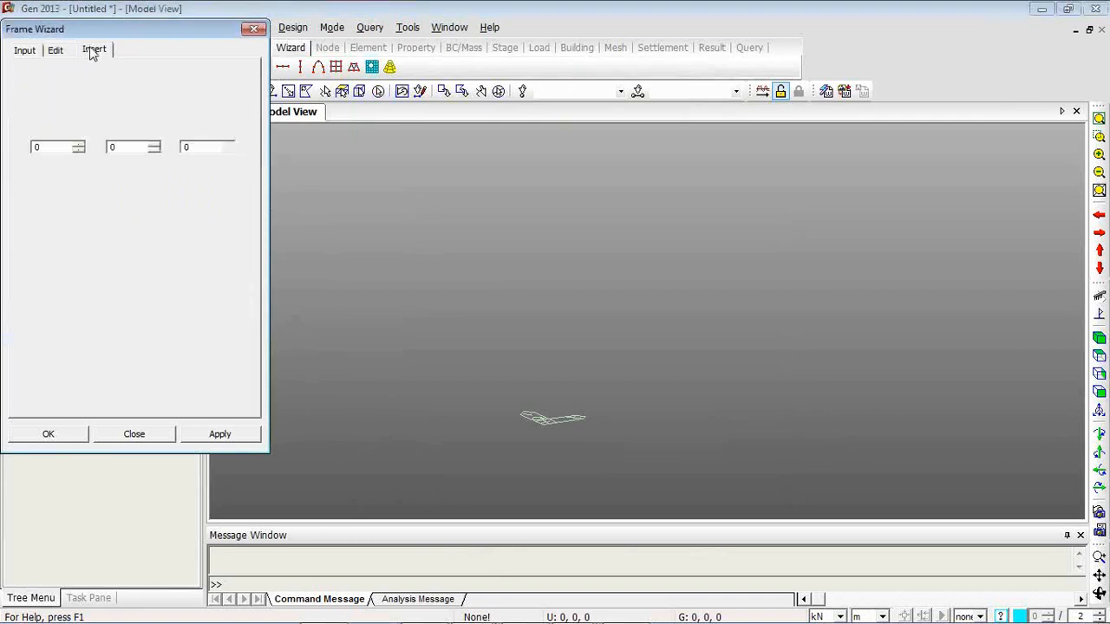
{"action": "left_click", "coordinate": [117, 97]}
{"action": "key", "text": "BackSpace"}
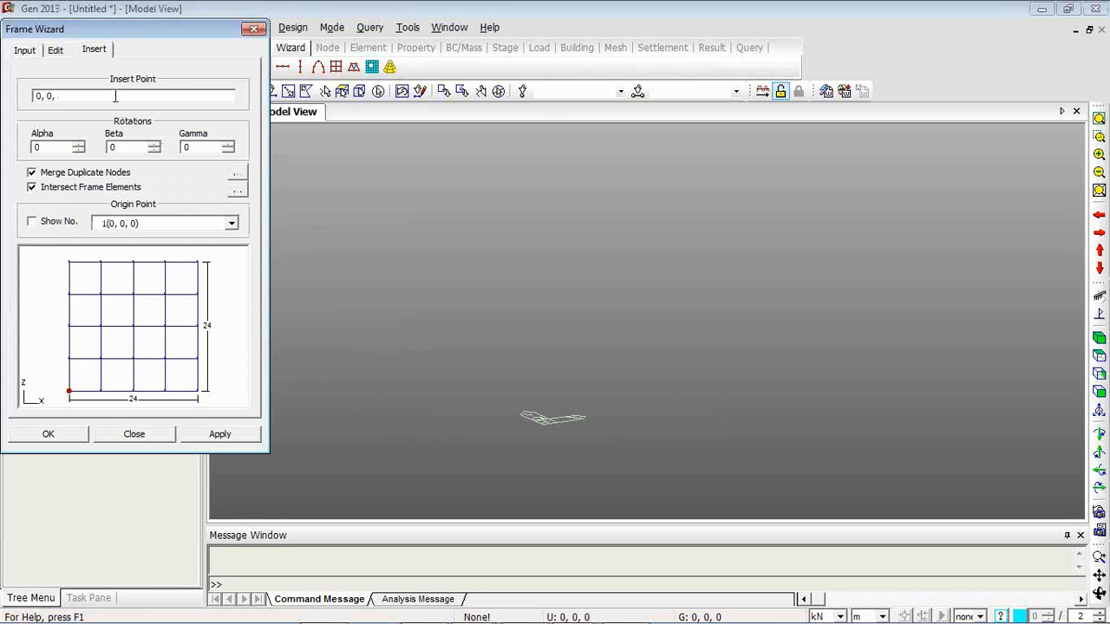
{"action": "type", "text": "3.5"}
{"action": "double_click", "coordinate": [68, 147]}
{"action": "type", "text": "-9"}
{"action": "left_click", "coordinate": [69, 436]}
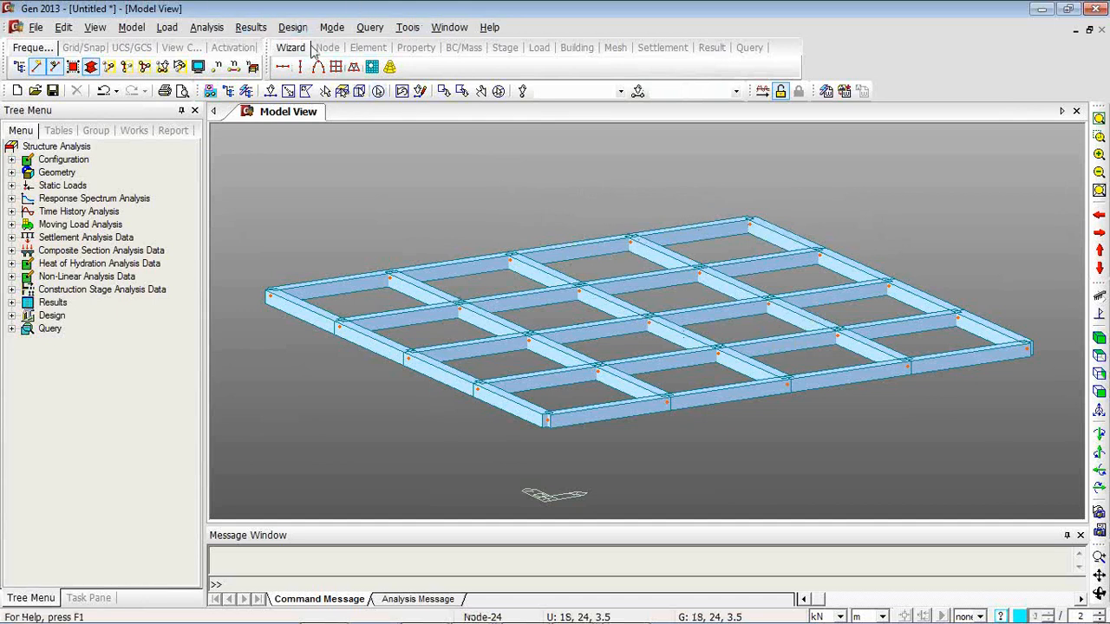
- Start Extrude Elements from nodes to line elements and assign the Column section
{"action": "right_click", "coordinate": [285, 179]}
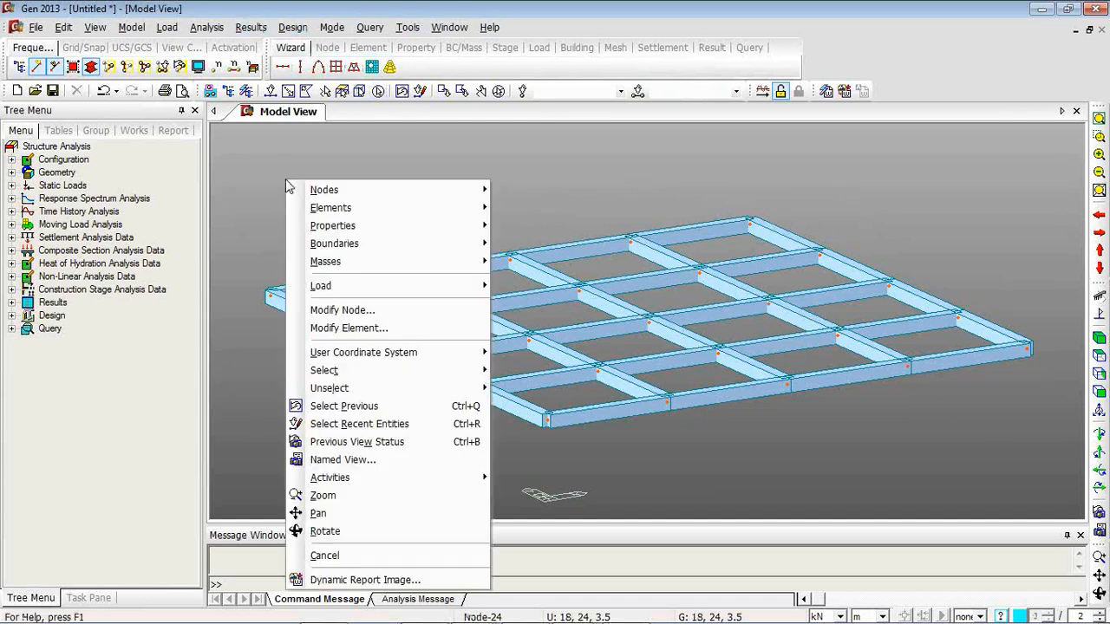
{"action": "mouse_move", "coordinate": [346, 208]}
{"action": "left_click", "coordinate": [562, 326]}
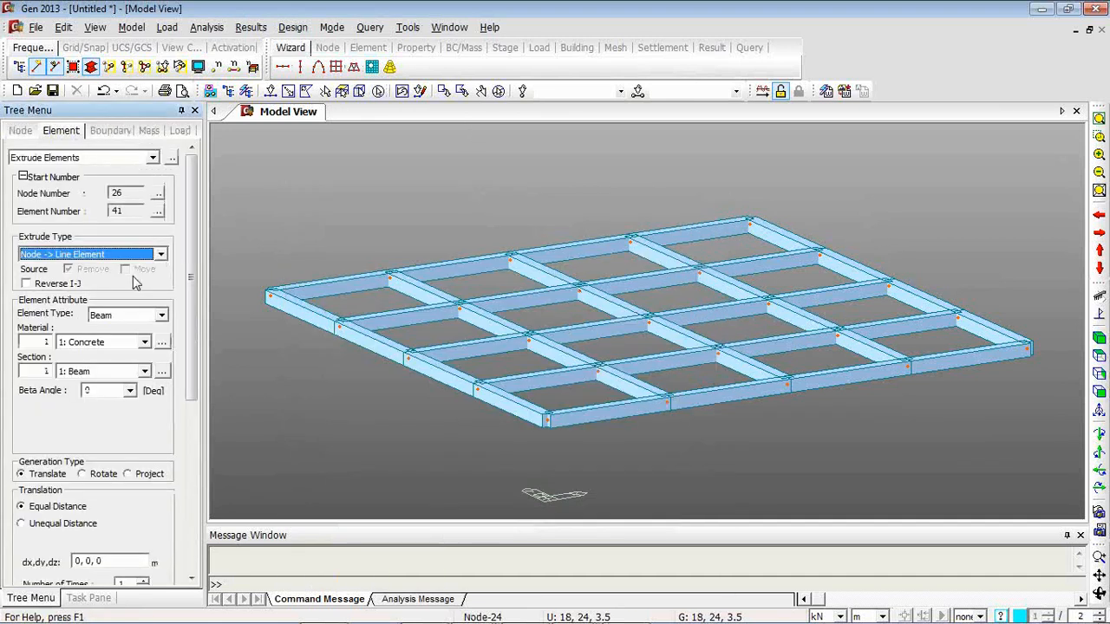
{"action": "left_click", "coordinate": [144, 371]}
{"action": "left_click", "coordinate": [144, 398]}
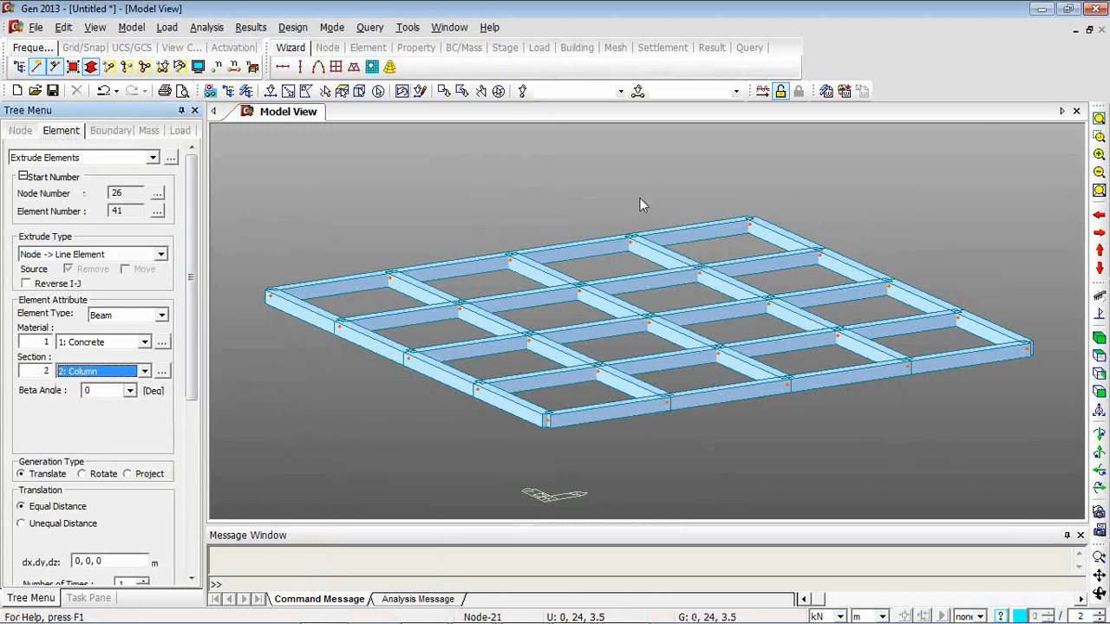
- Extrude only the beam grid's nodes 1to25, without its elements, by 0, 0, -3.5 m to create the columns
{"action": "left_click", "coordinate": [378, 91]}
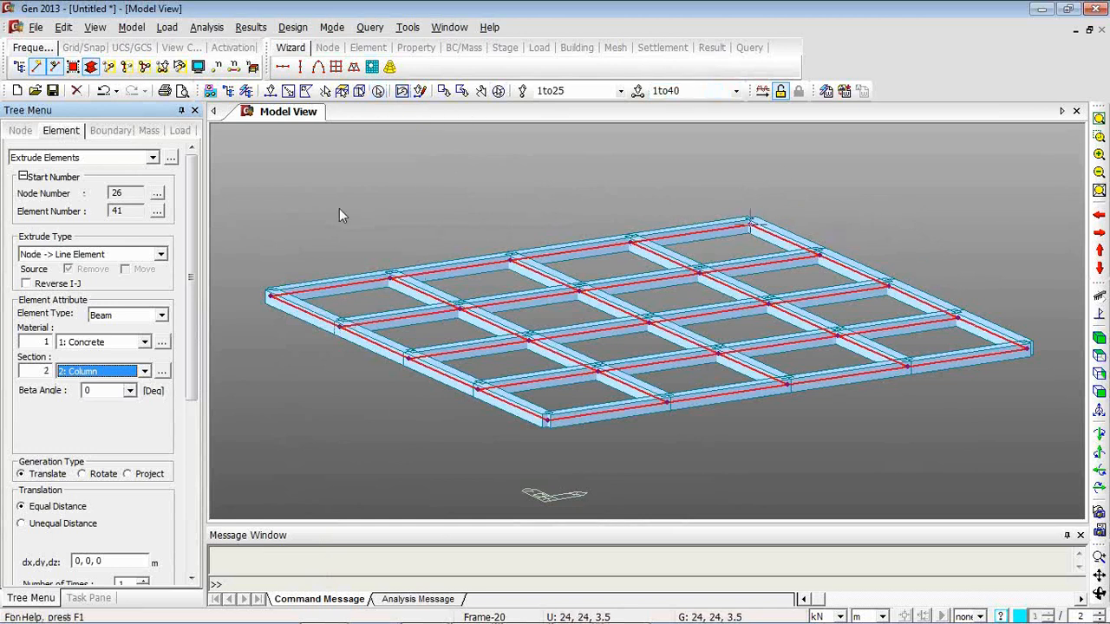
{"action": "left_click", "coordinate": [704, 91]}
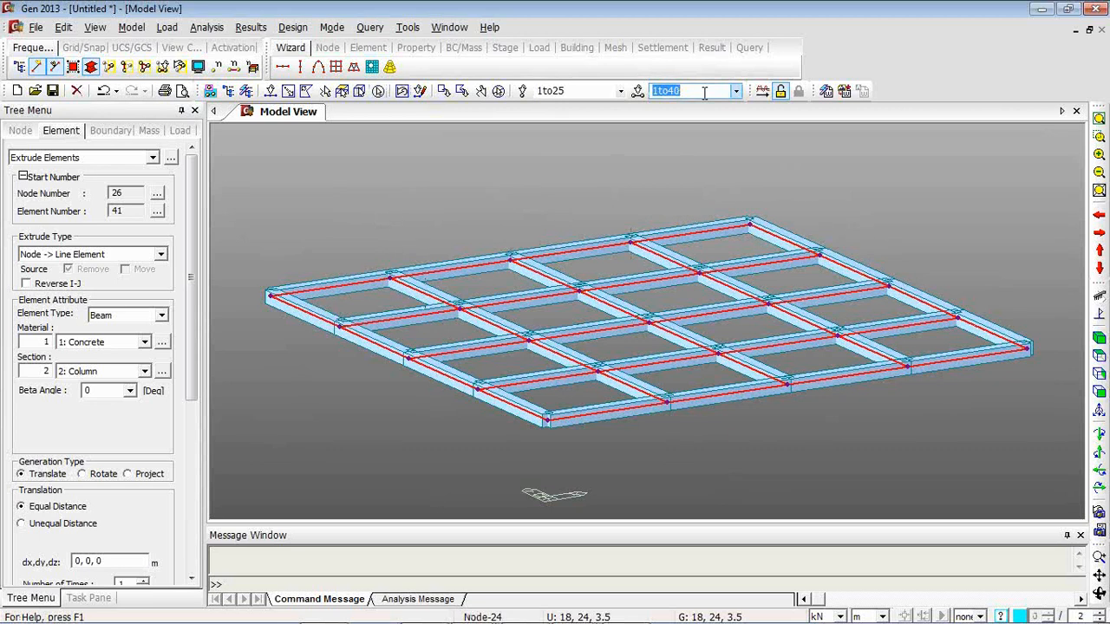
{"action": "key", "text": "BackSpace"}
{"action": "key", "text": "Return"}
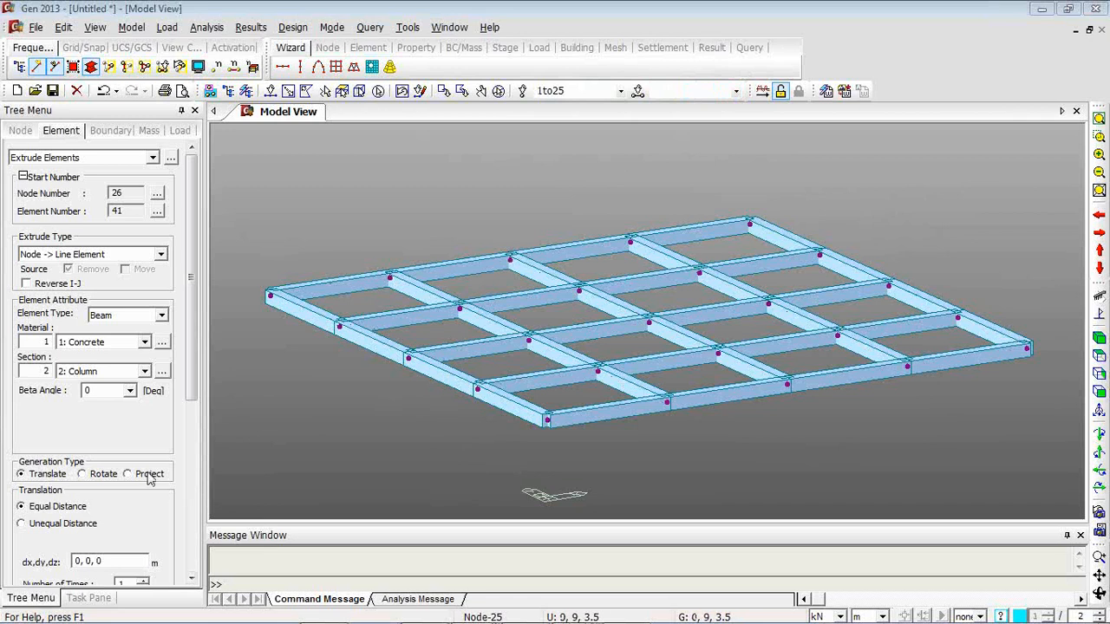
{"action": "left_click_drag", "start_coordinate": [193, 381], "coordinate": [192, 513]}
{"action": "left_click", "coordinate": [117, 323]}
{"action": "key", "text": "BackSpace"}
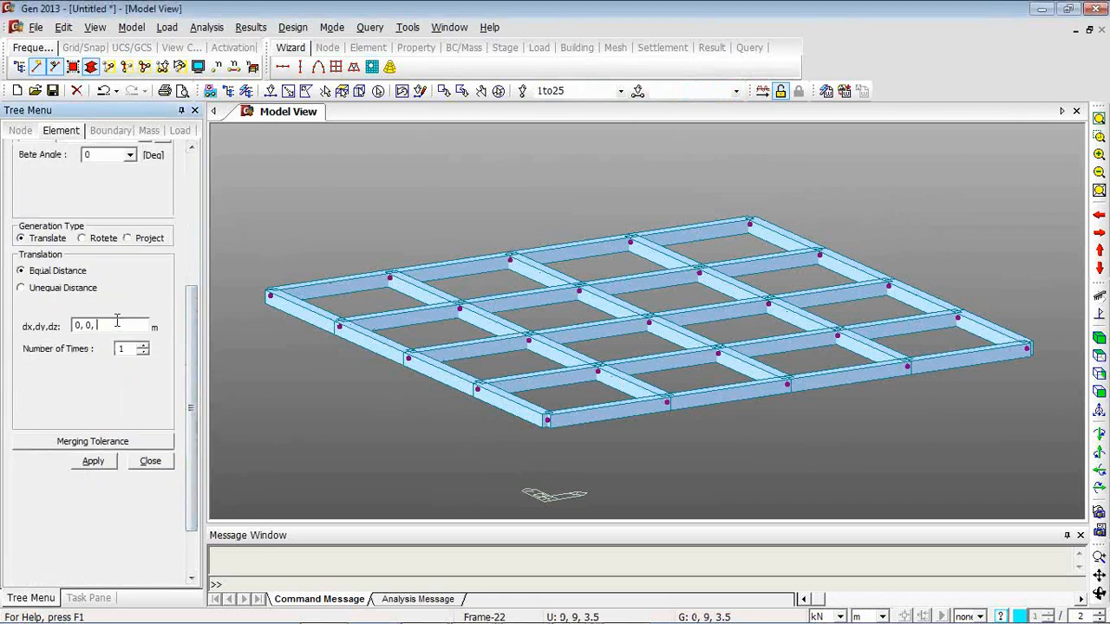
{"action": "type", "text": "-3.5"}
{"action": "left_click", "coordinate": [101, 464]}
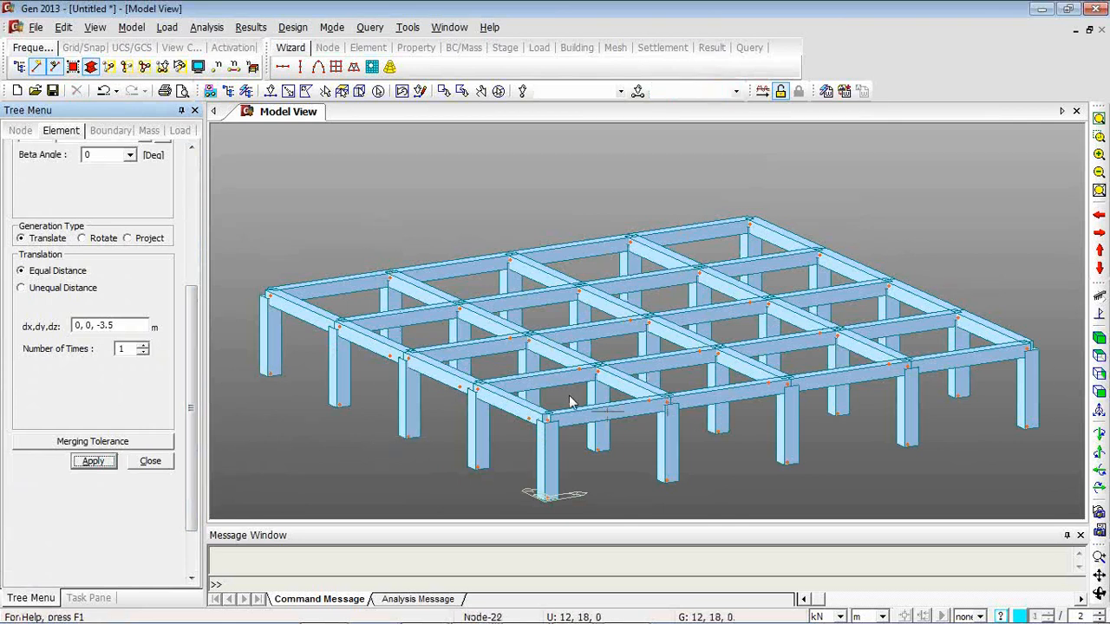
- Set the extrusion to turn line elements into planar elements, using the Wall element type
{"action": "scroll", "coordinate": [195, 379], "scroll_direction": "up", "scroll_amount": 1}
{"action": "left_click_drag", "start_coordinate": [196, 379], "coordinate": [305, 215]}
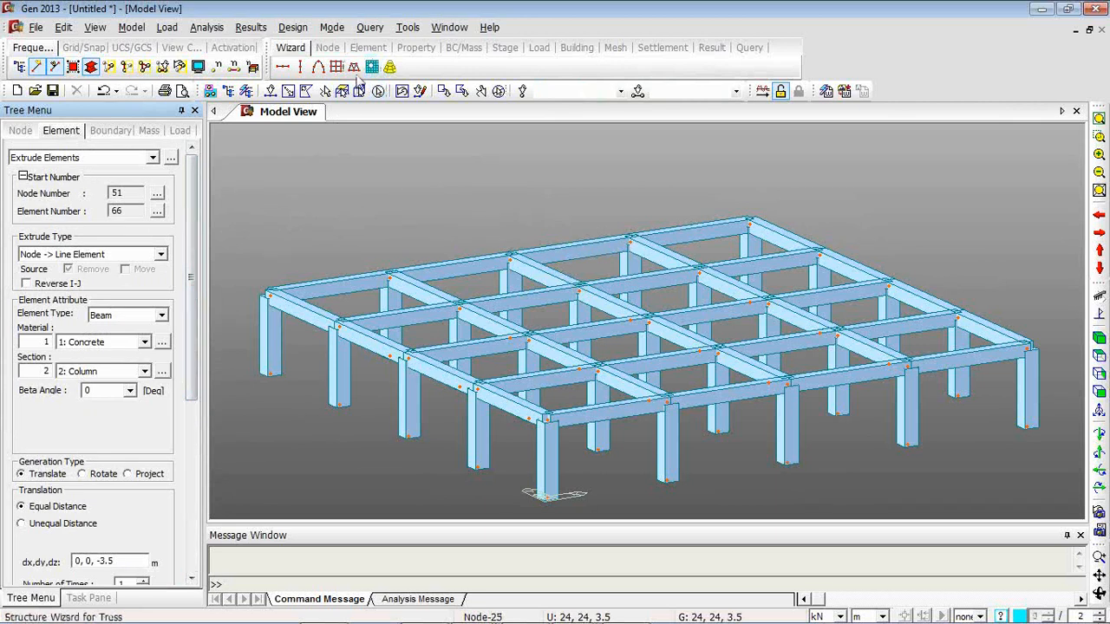
{"action": "left_click", "coordinate": [160, 254]}
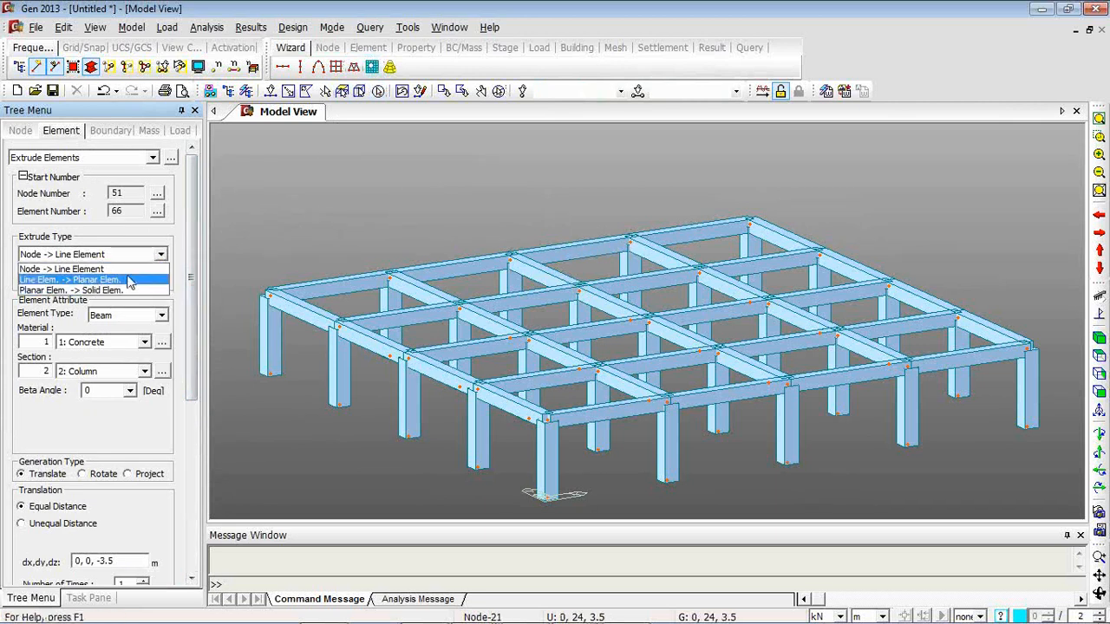
{"action": "left_click", "coordinate": [128, 280]}
{"action": "left_click", "coordinate": [160, 318]}
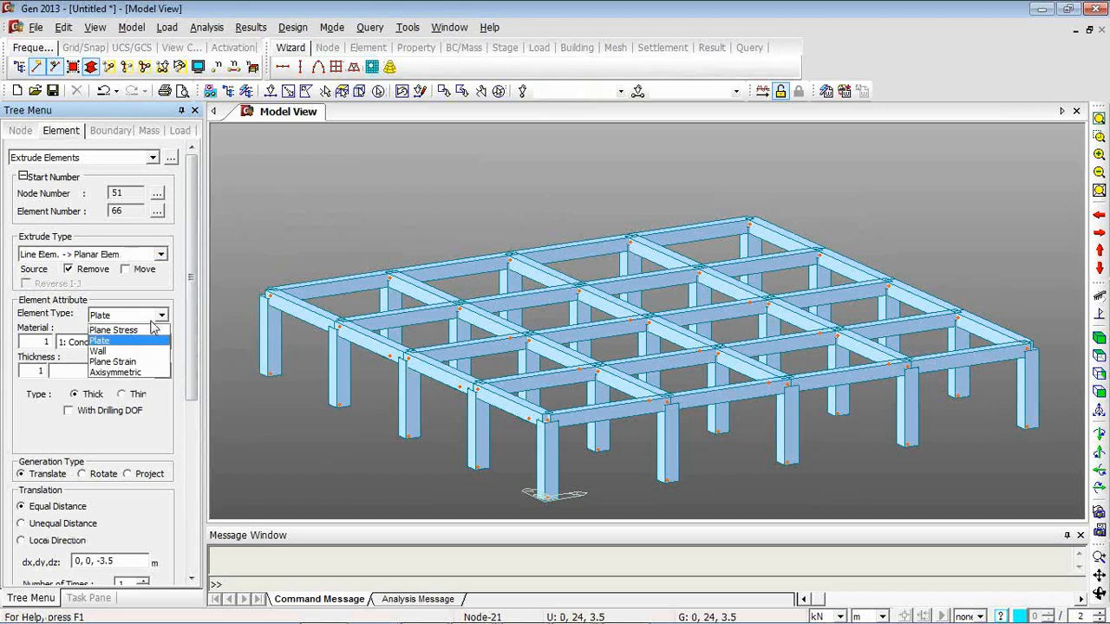
{"action": "left_click", "coordinate": [139, 351]}
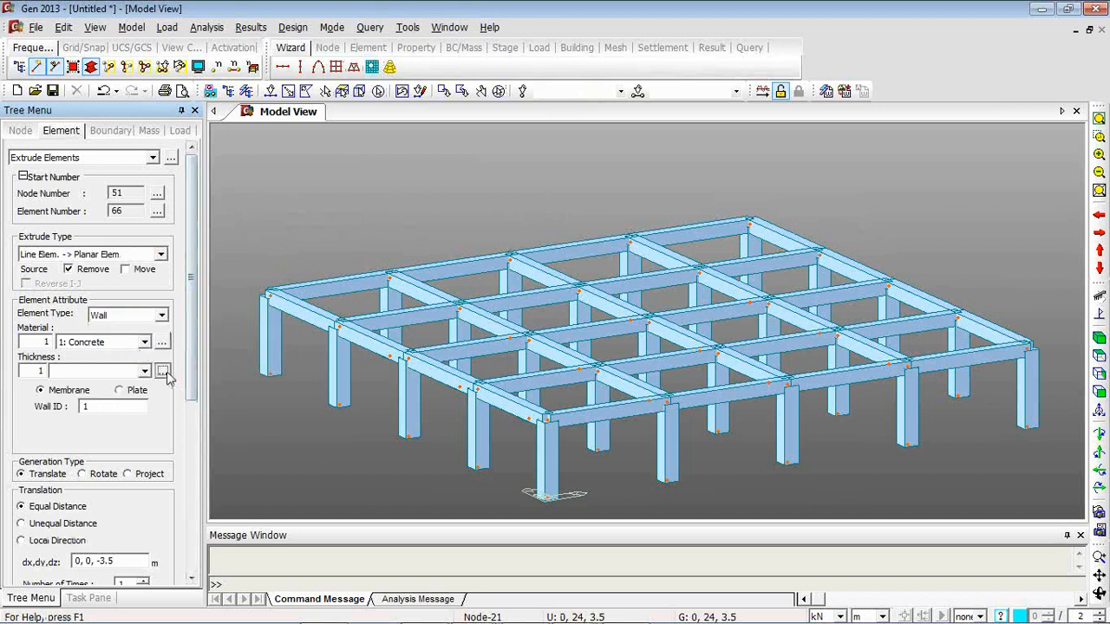
- Add an in-plane and out-of-plane thickness of 0.45 m for the wall elements and close the property definitions
{"action": "left_click", "coordinate": [163, 372]}
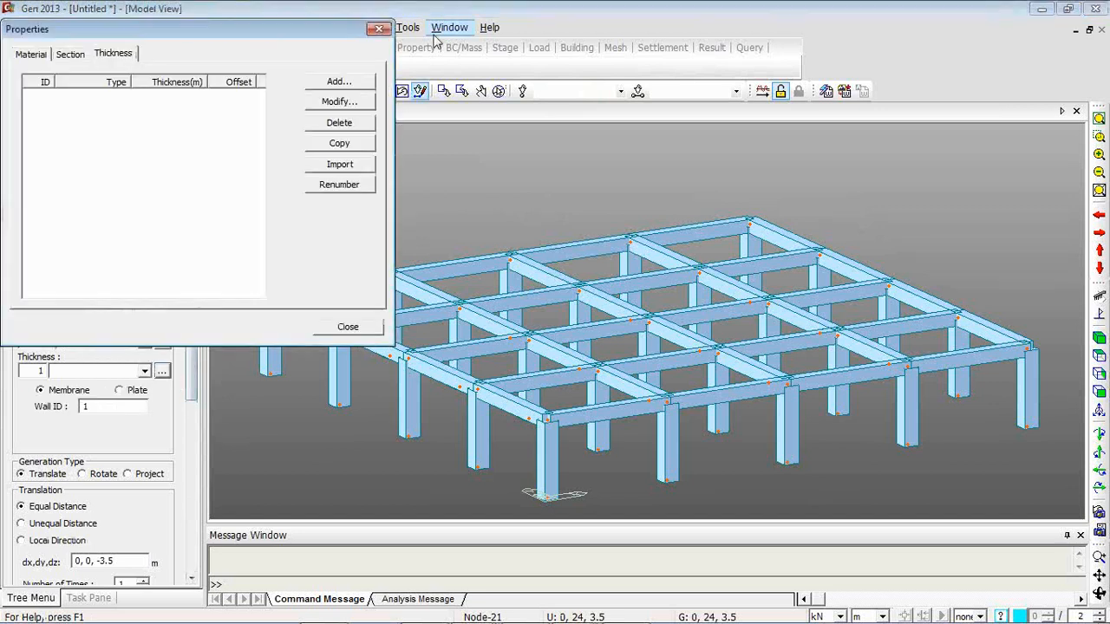
{"action": "left_click", "coordinate": [369, 81]}
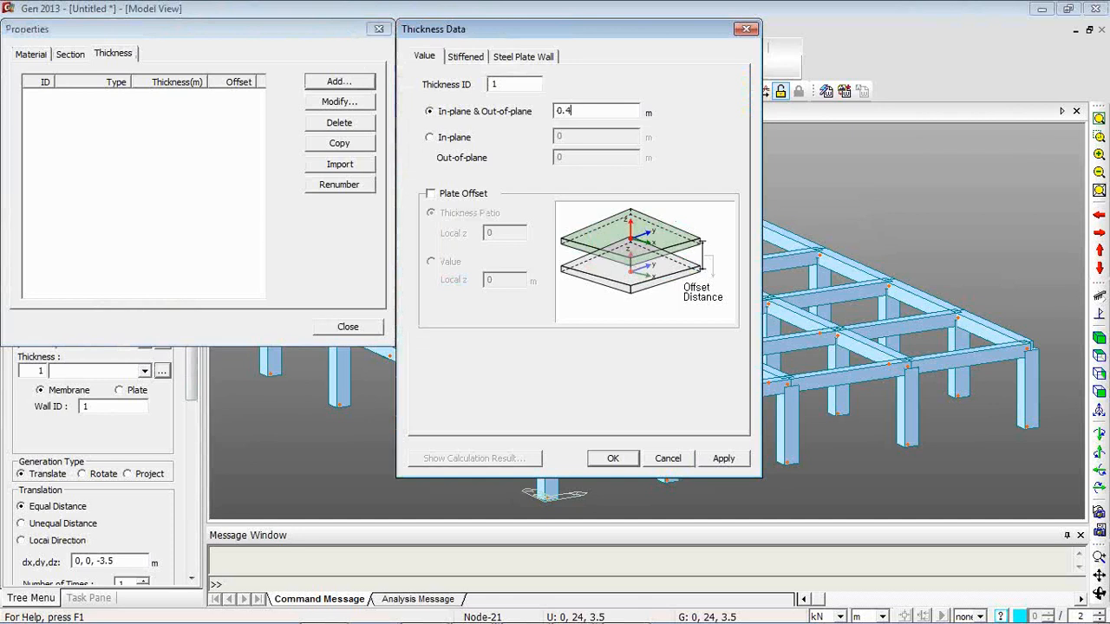
{"action": "left_click", "coordinate": [613, 460]}
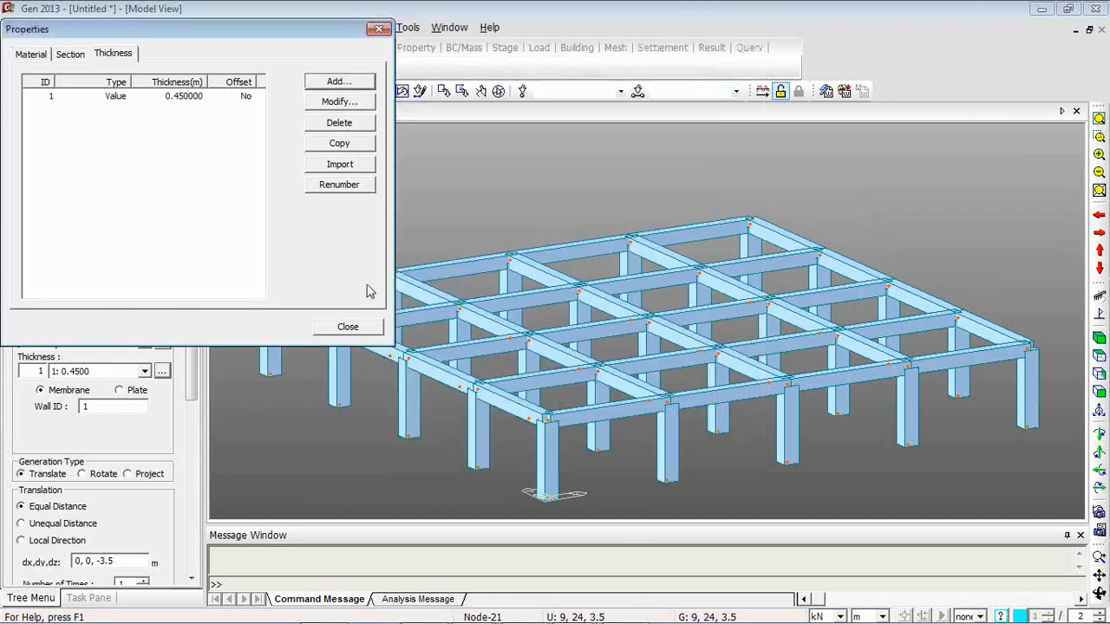
{"action": "left_click", "coordinate": [345, 327]}
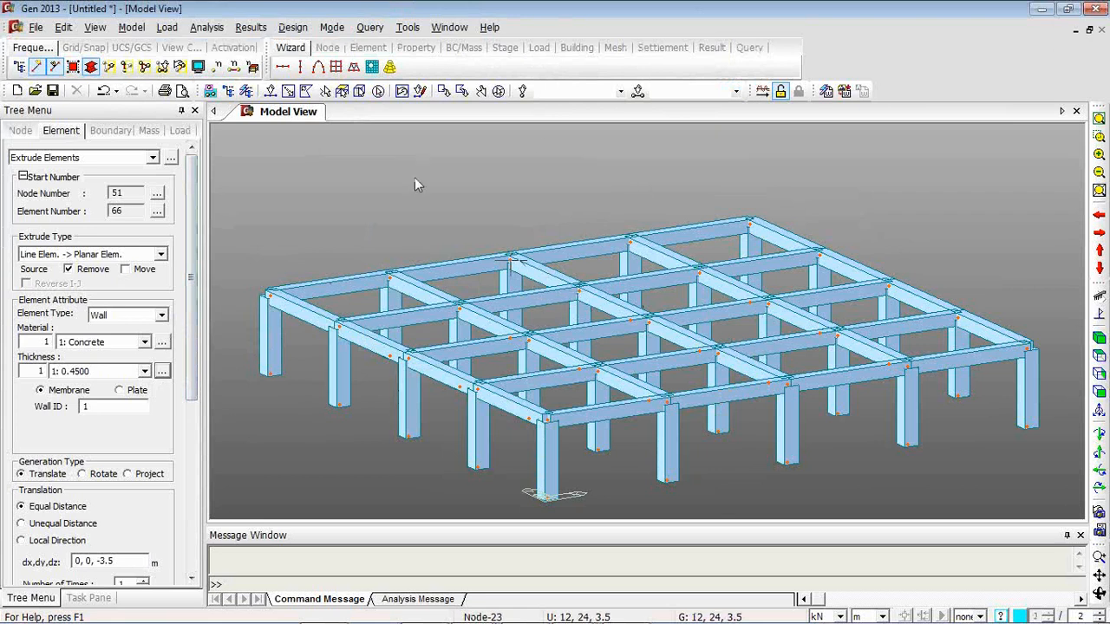
- Extrude the interior beams 6, 10, 14, 30 and 31 into 0.45 m membrane walls by 0, 0, -3.5 m
{"action": "left_click", "coordinate": [270, 91]}
{"action": "left_click", "coordinate": [520, 301]}
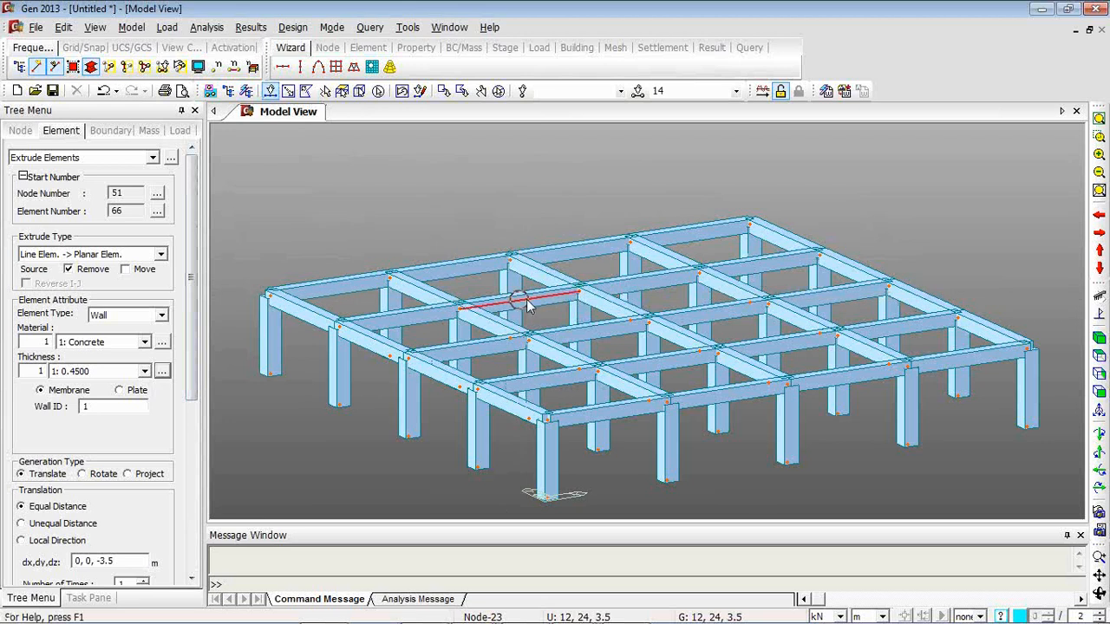
{"action": "left_click", "coordinate": [609, 306]}
{"action": "left_click", "coordinate": [607, 331]}
{"action": "left_click", "coordinate": [679, 326]}
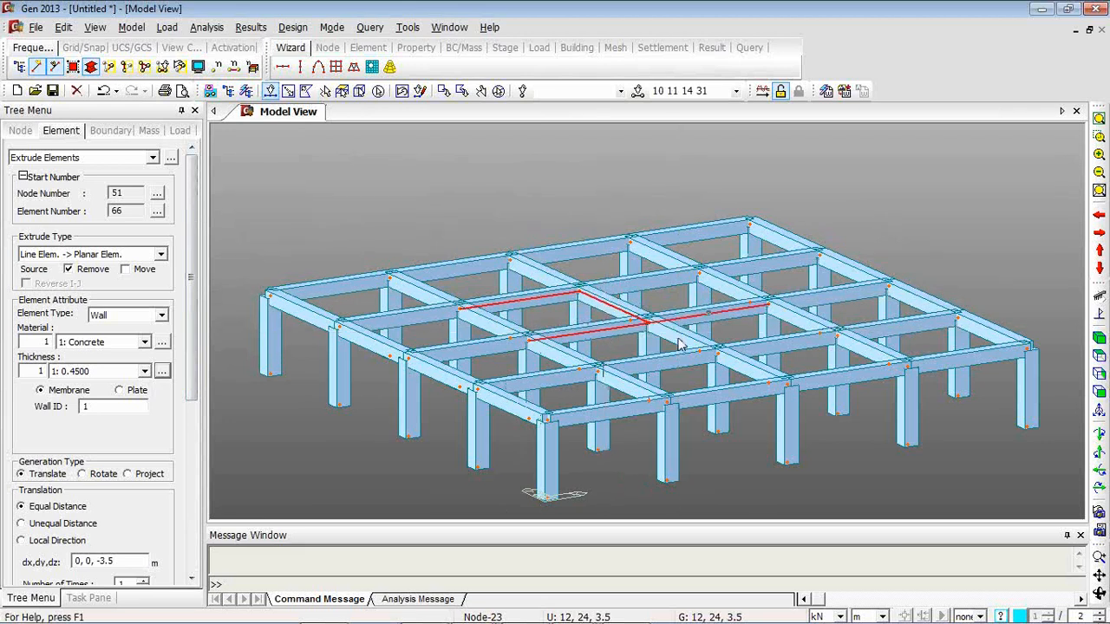
{"action": "left_click", "coordinate": [706, 314]}
{"action": "left_click", "coordinate": [682, 338]}
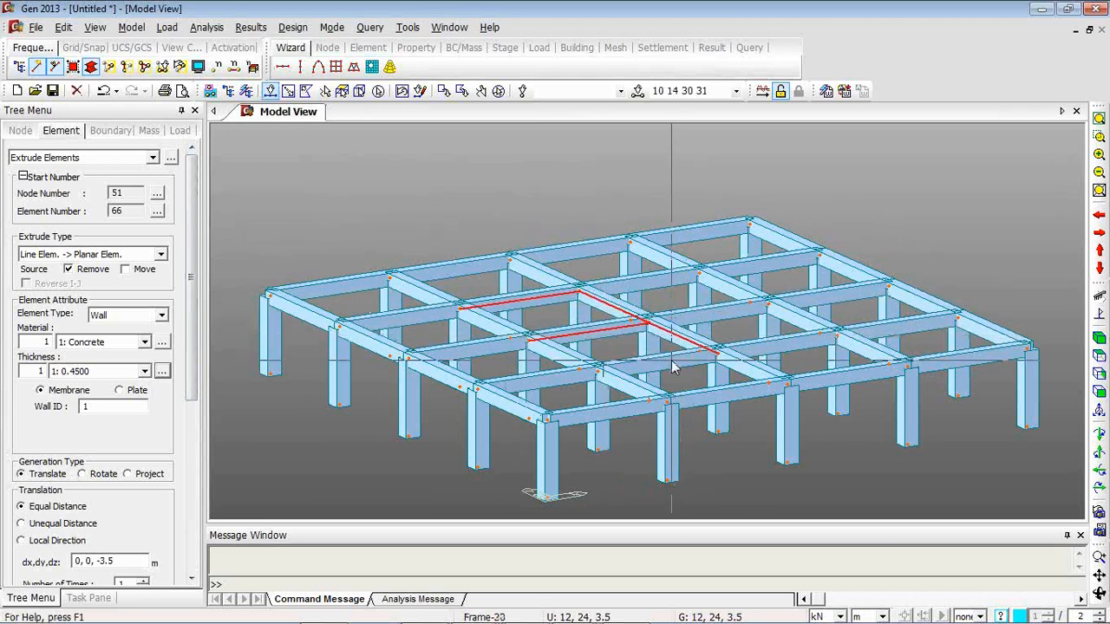
{"action": "left_click", "coordinate": [659, 362]}
{"action": "scroll", "coordinate": [196, 325], "scroll_direction": "down", "scroll_amount": 3}
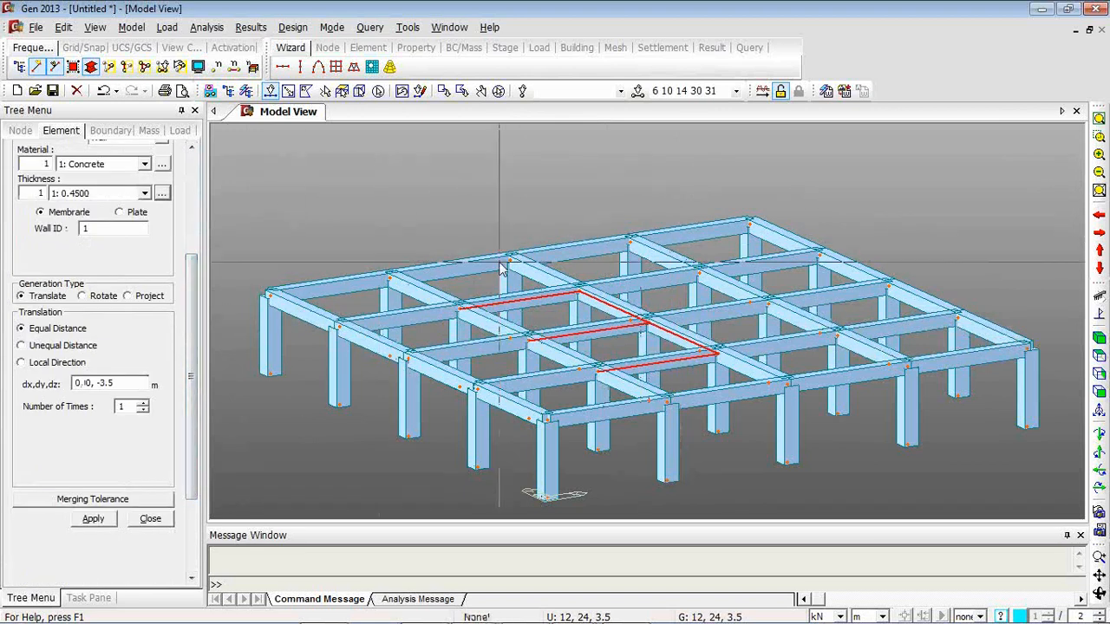
{"action": "left_click", "coordinate": [92, 518]}
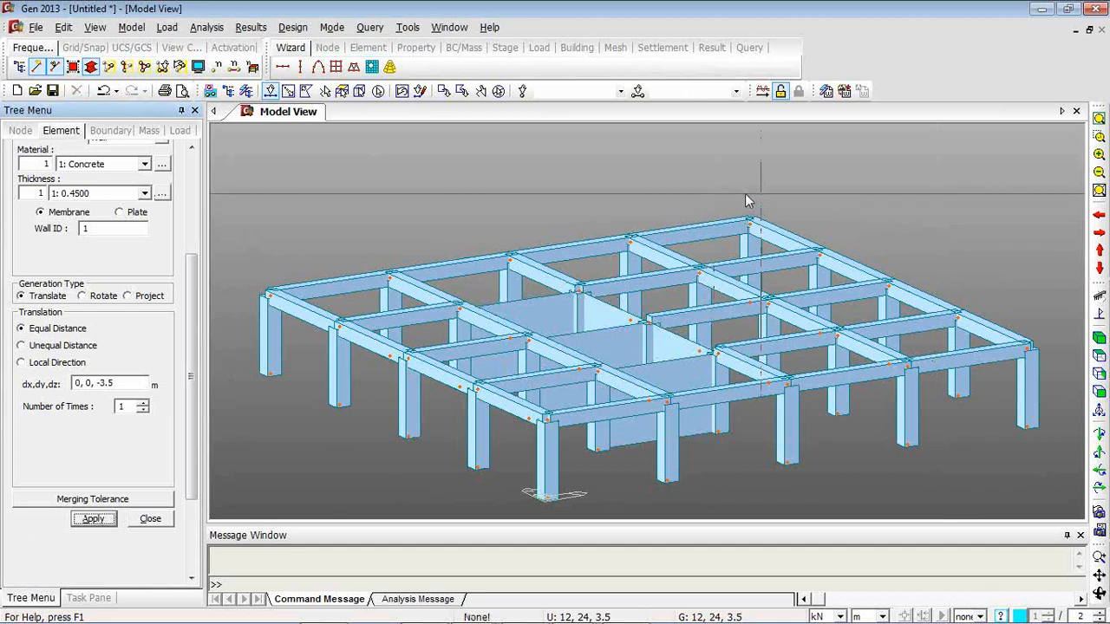
- Start defining Supports in the Default boundary group with all translations and rotations fixed (D-ALL and R-ALL)
{"action": "scroll", "coordinate": [190, 450], "scroll_direction": "up", "scroll_amount": 5}
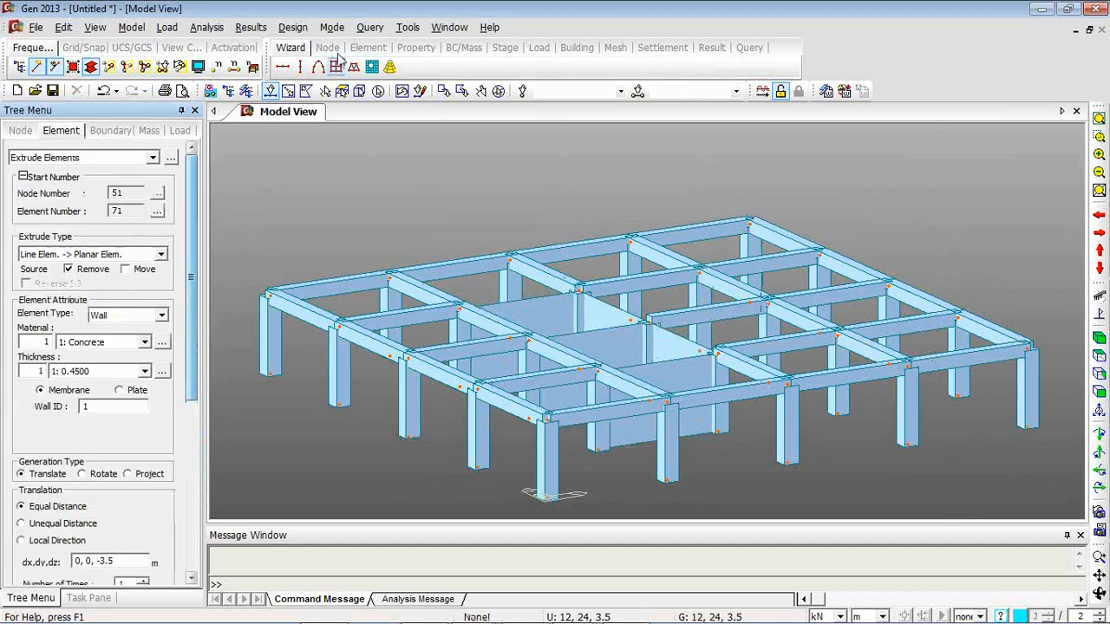
{"action": "left_click", "coordinate": [139, 27]}
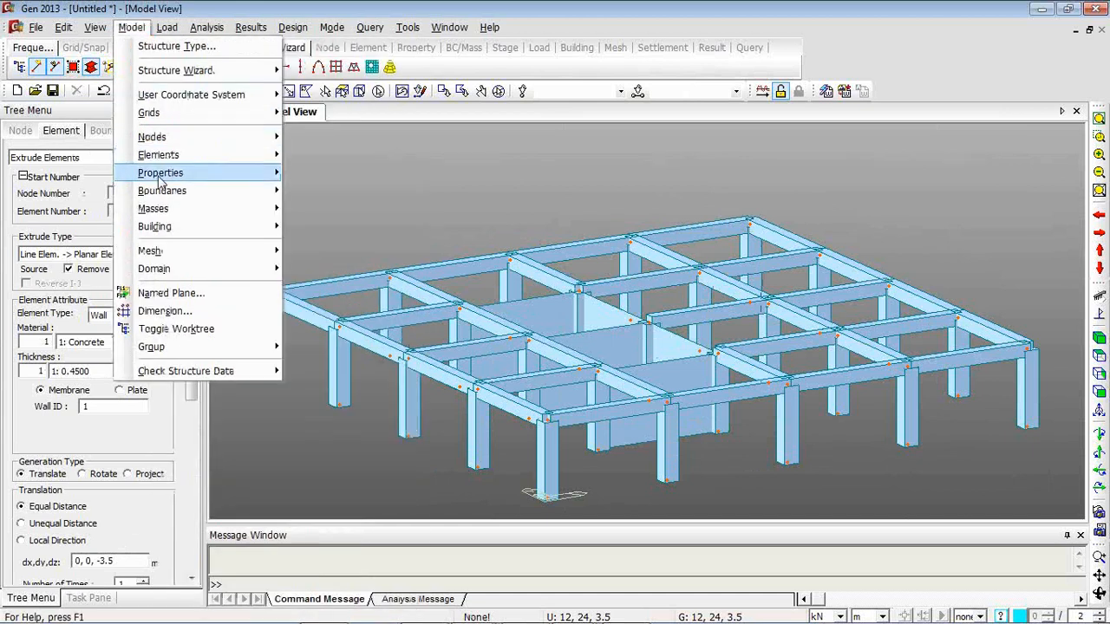
{"action": "mouse_move", "coordinate": [234, 191]}
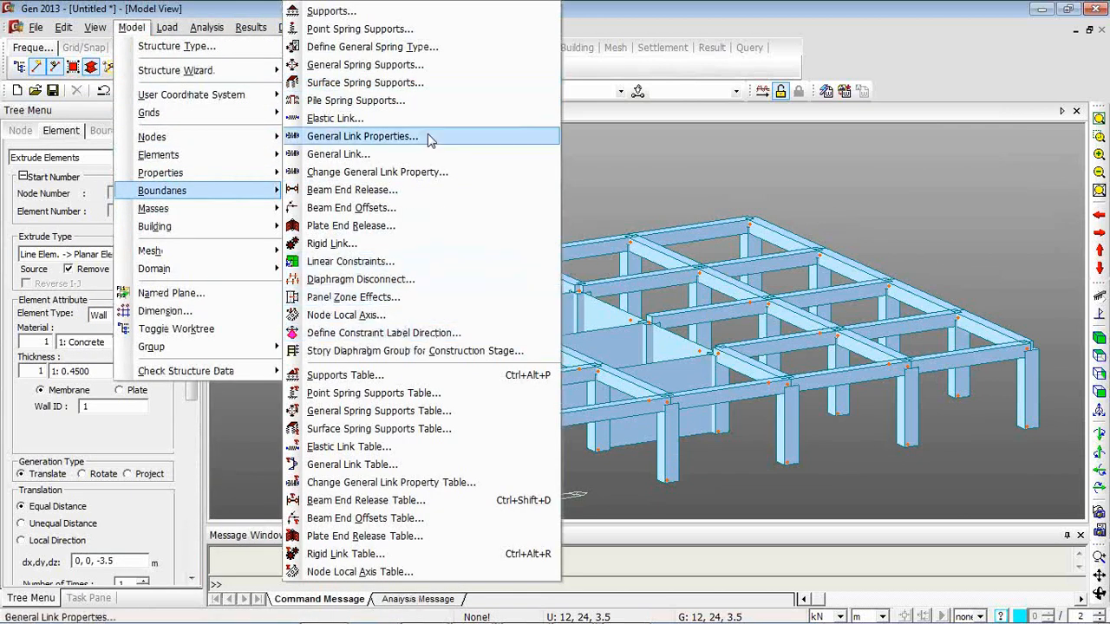
{"action": "left_click", "coordinate": [403, 15]}
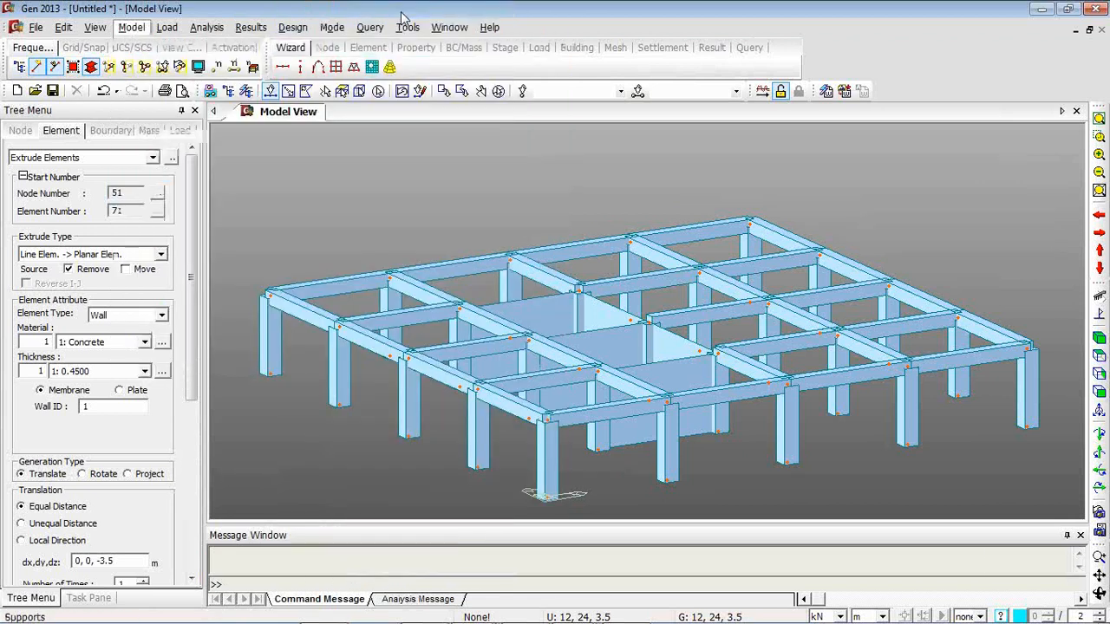
{"action": "left_click", "coordinate": [33, 389]}
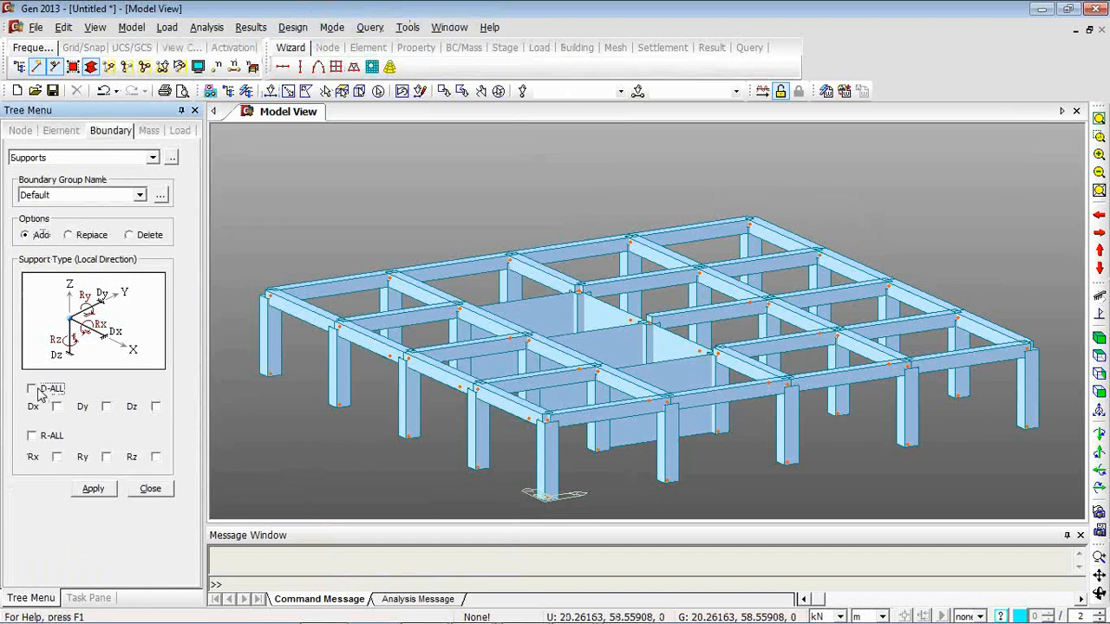
{"action": "left_click", "coordinate": [33, 435]}
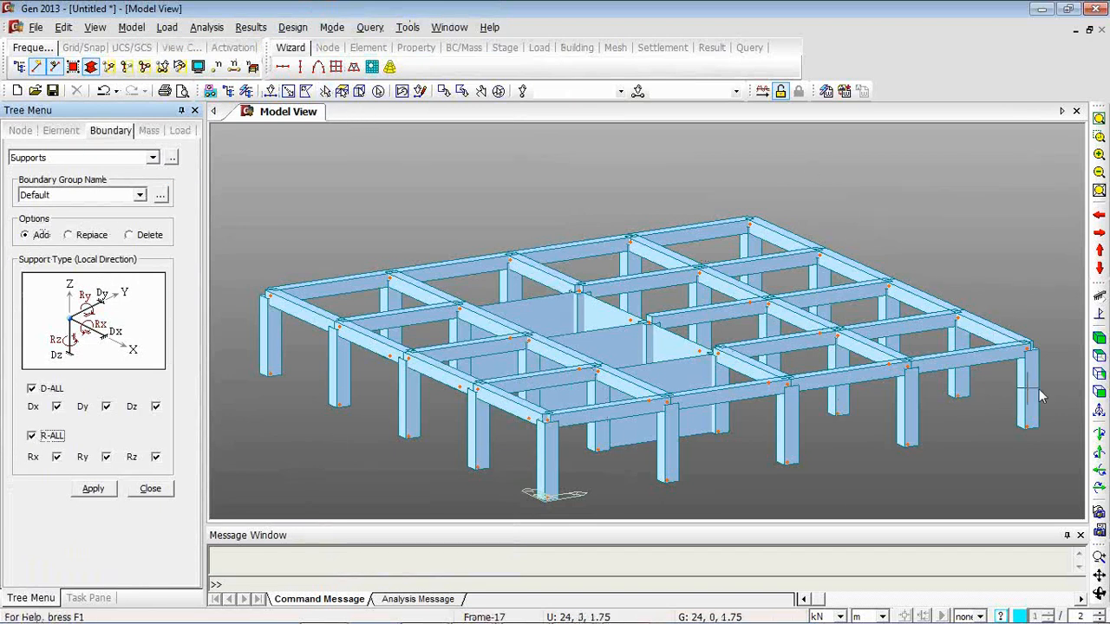
- Assign the fixed supports to all column base nodes 26to50 and show the model's Works tree
{"action": "left_click", "coordinate": [1099, 393]}
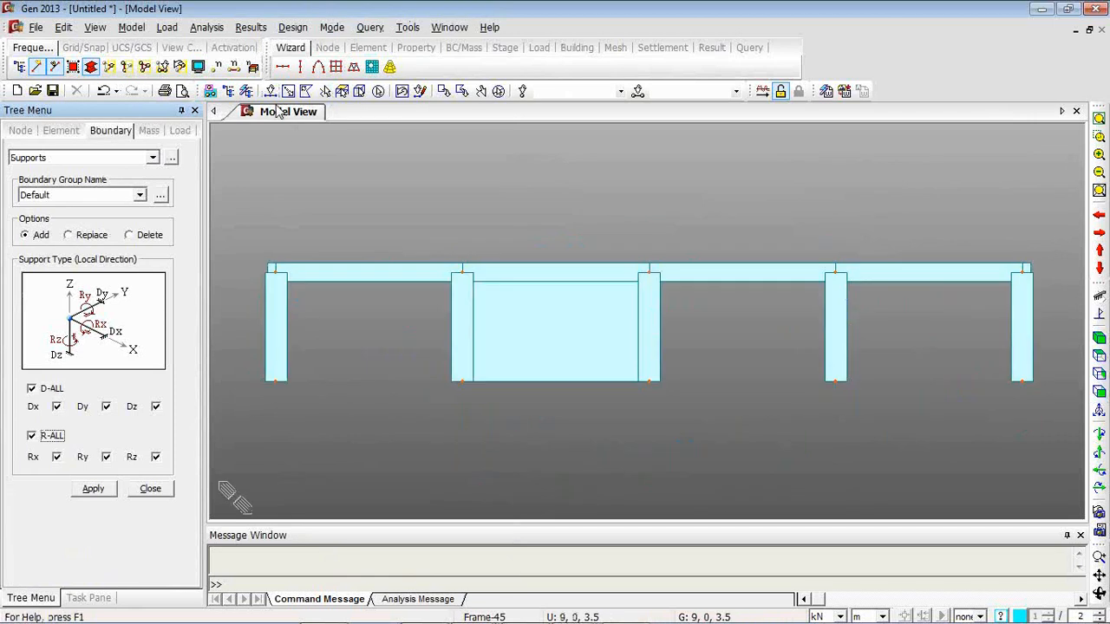
{"action": "left_click", "coordinate": [288, 90]}
{"action": "left_click_drag", "start_coordinate": [248, 377], "coordinate": [1050, 412]}
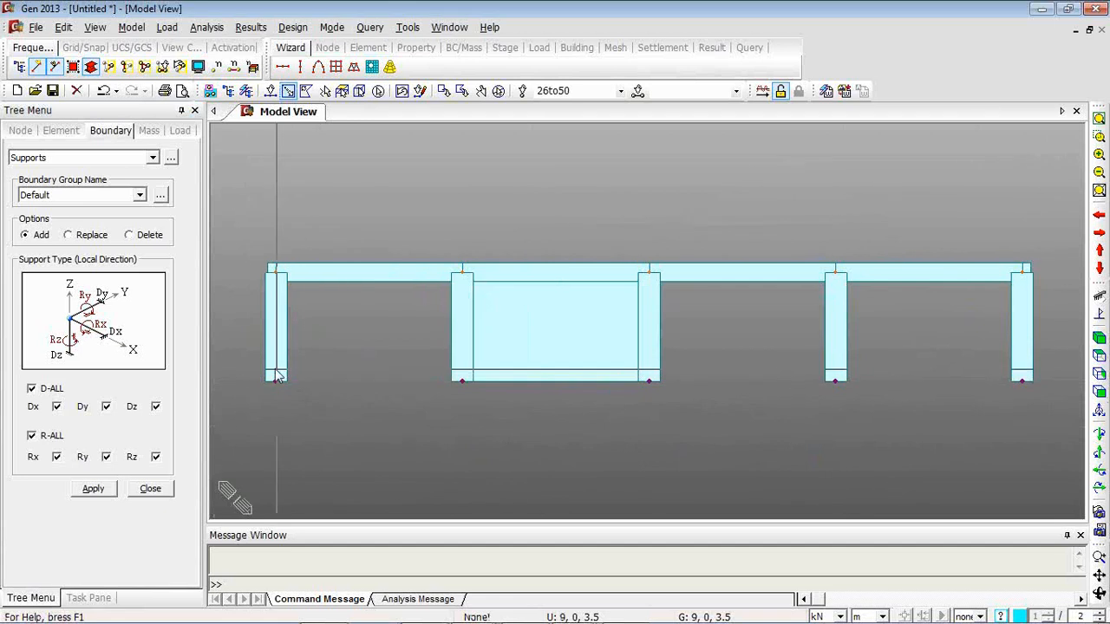
{"action": "left_click", "coordinate": [1099, 337]}
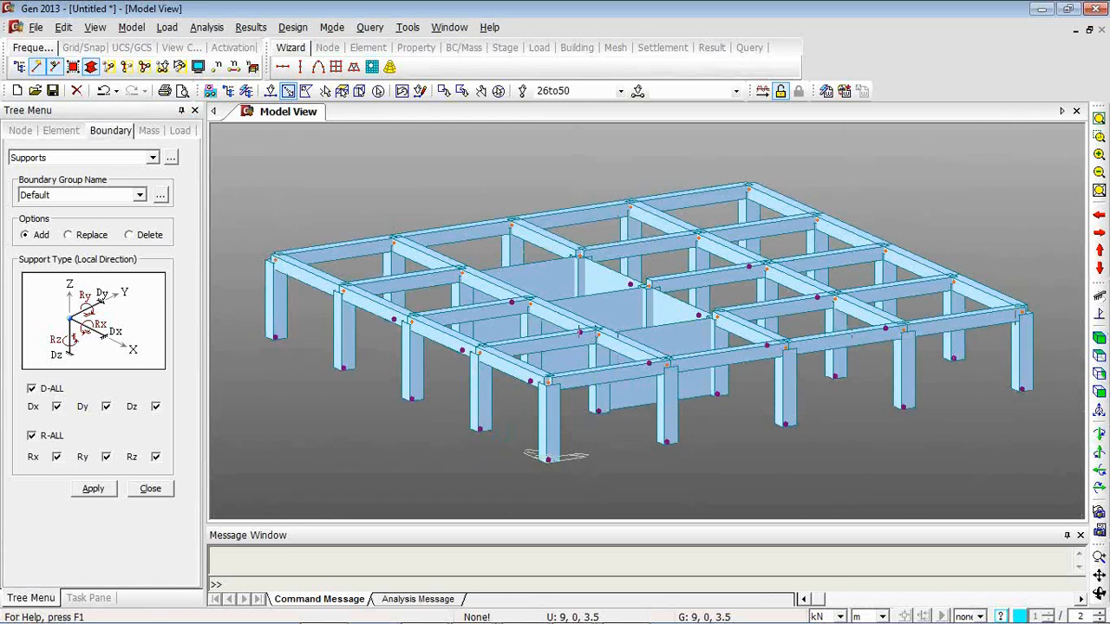
{"action": "left_click", "coordinate": [1098, 592]}
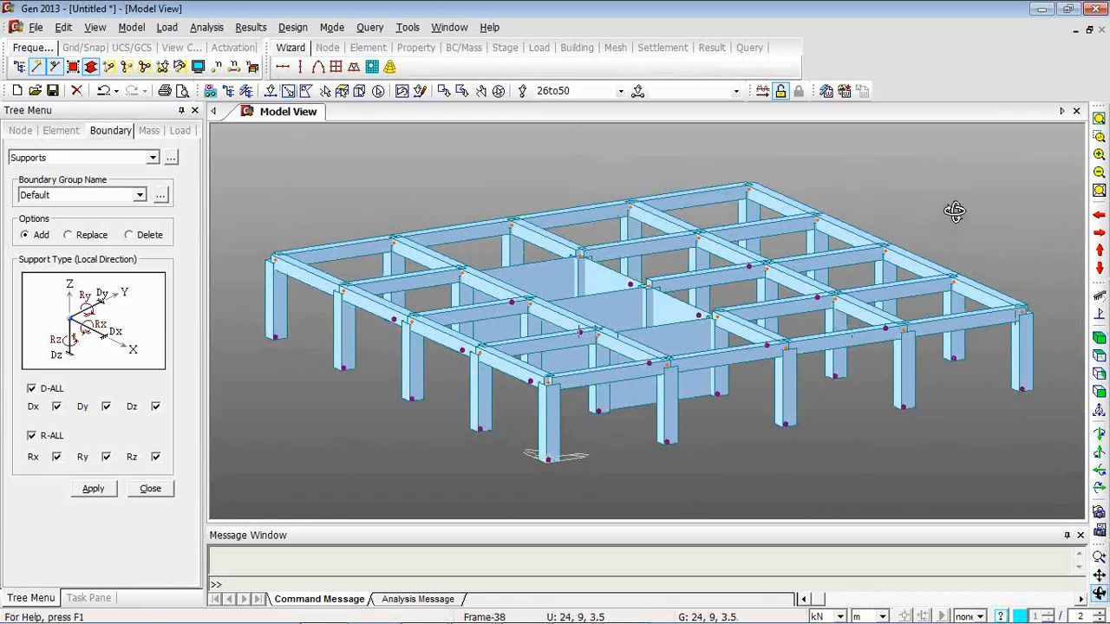
{"action": "left_click_drag", "start_coordinate": [954, 210], "coordinate": [896, 201]}
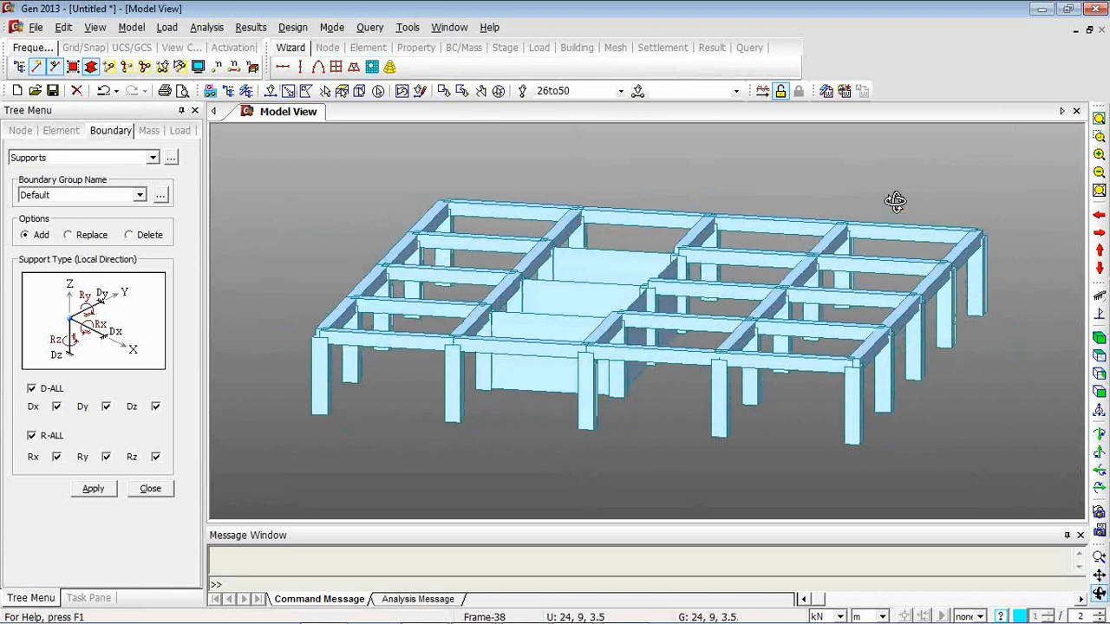
{"action": "left_click_drag", "start_coordinate": [895, 201], "coordinate": [939, 203]}
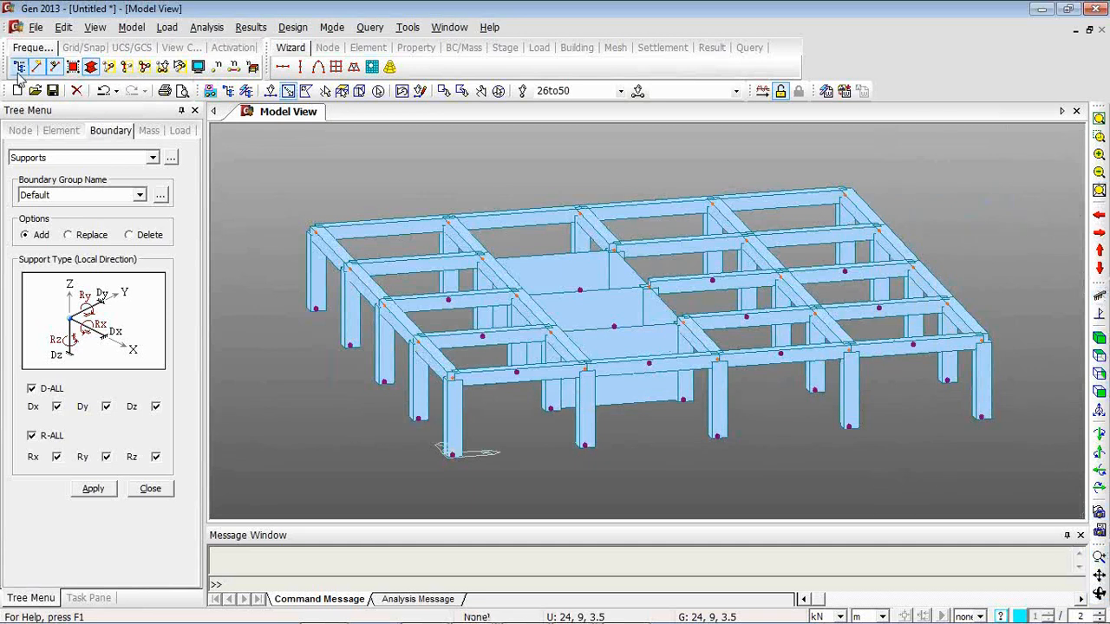
{"action": "left_click", "coordinate": [98, 489]}
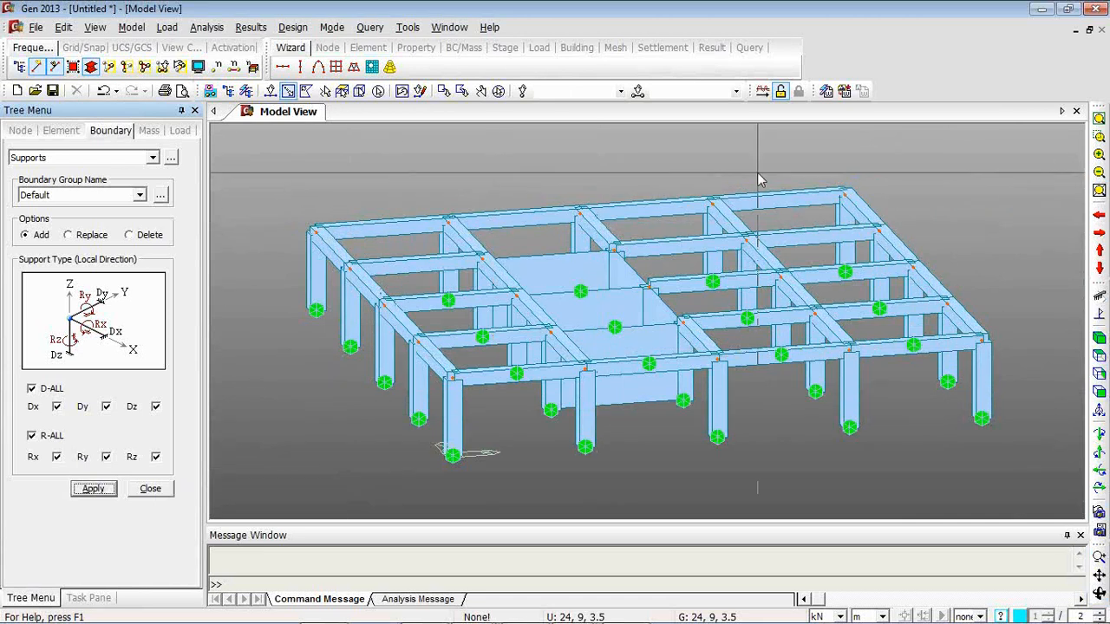
{"action": "left_click", "coordinate": [1099, 118]}
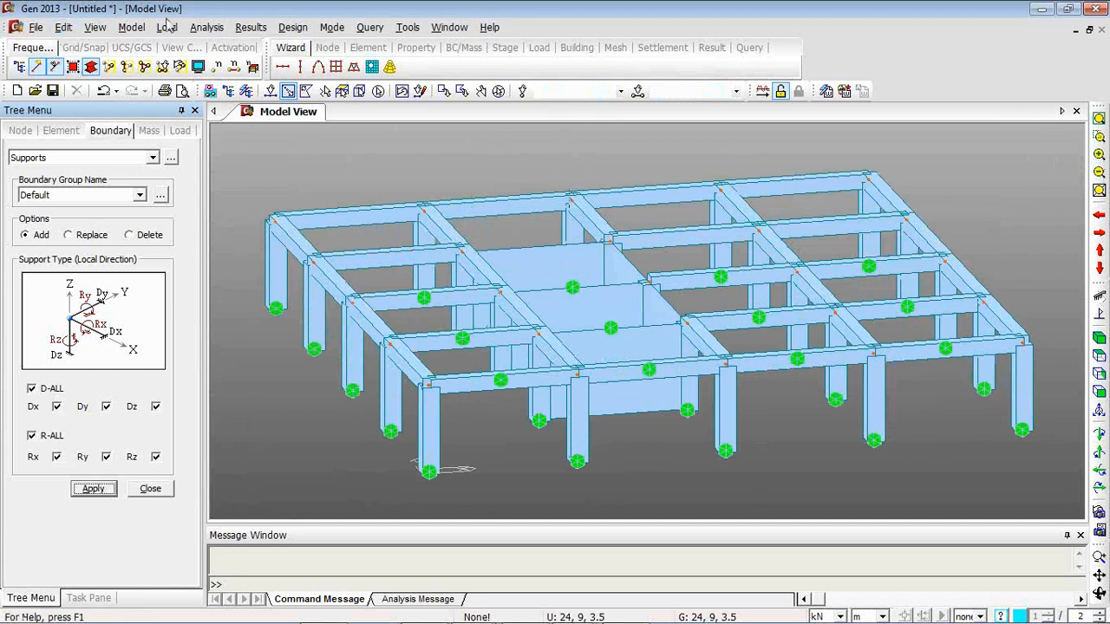
{"action": "left_click", "coordinate": [227, 94]}
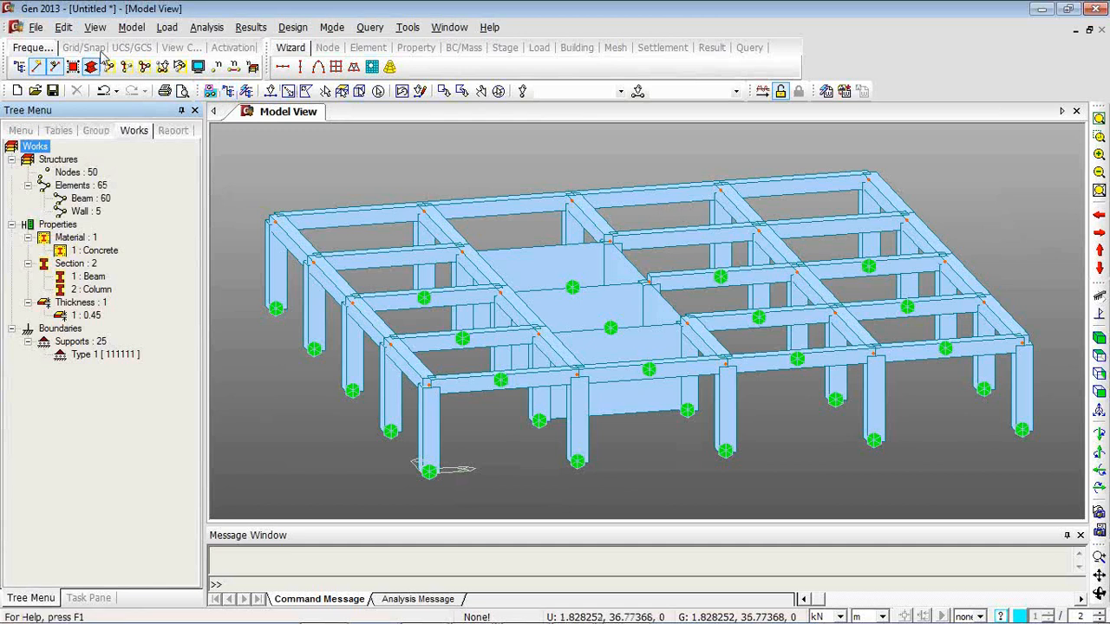
- Start a section import in the property definitions from the project file RC trial 3 in the TRIAL STRUCTURES folder
{"action": "left_click", "coordinate": [131, 27]}
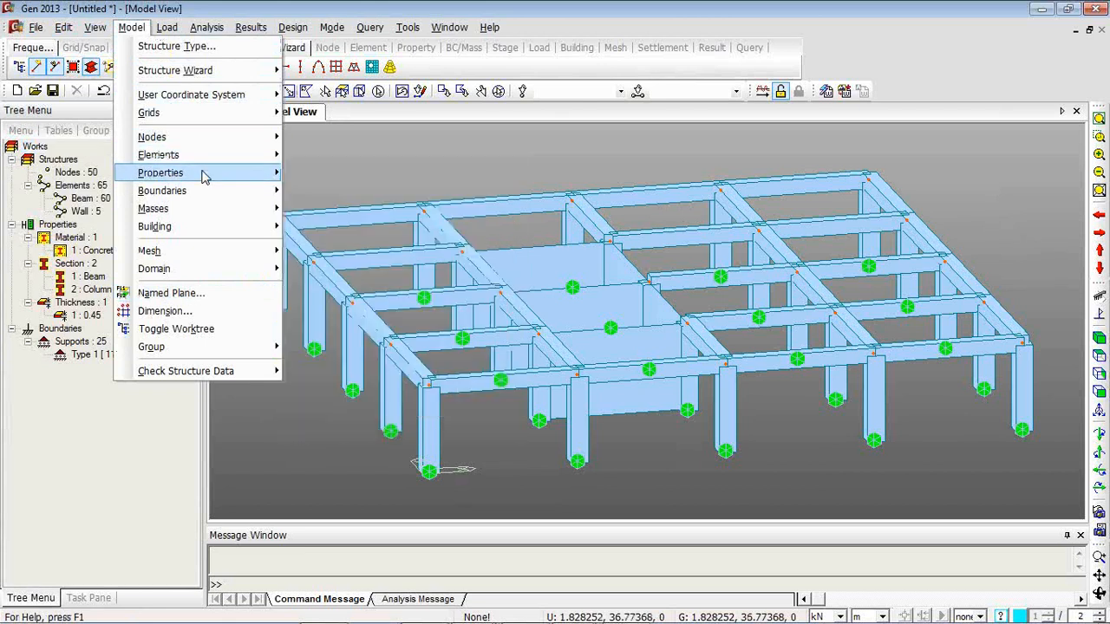
{"action": "mouse_move", "coordinate": [208, 172]}
{"action": "left_click", "coordinate": [319, 180]}
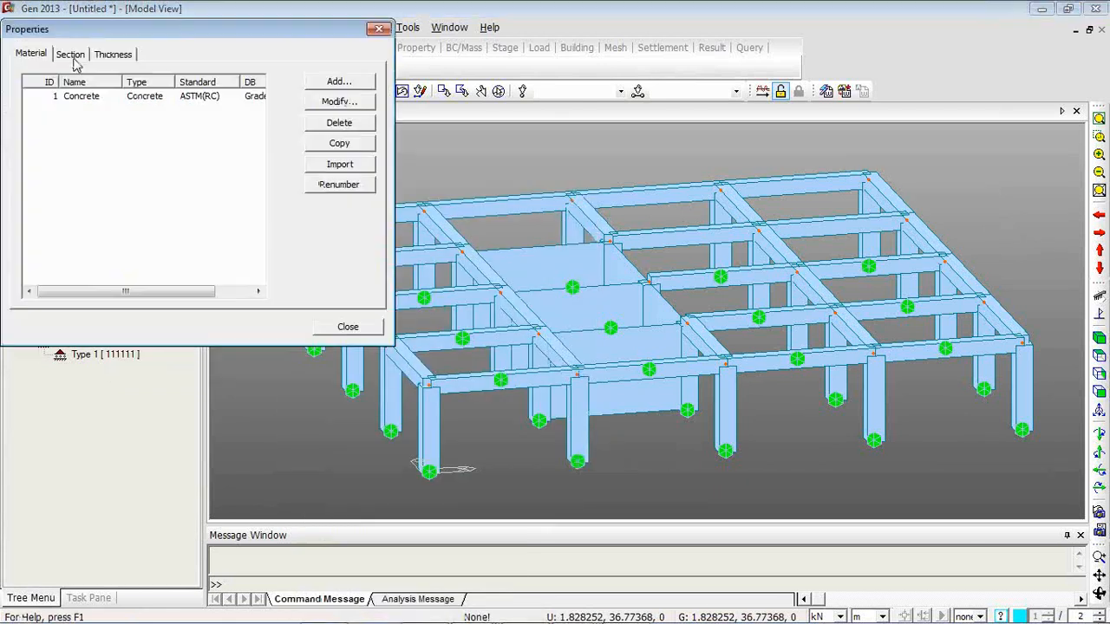
{"action": "left_click", "coordinate": [70, 53]}
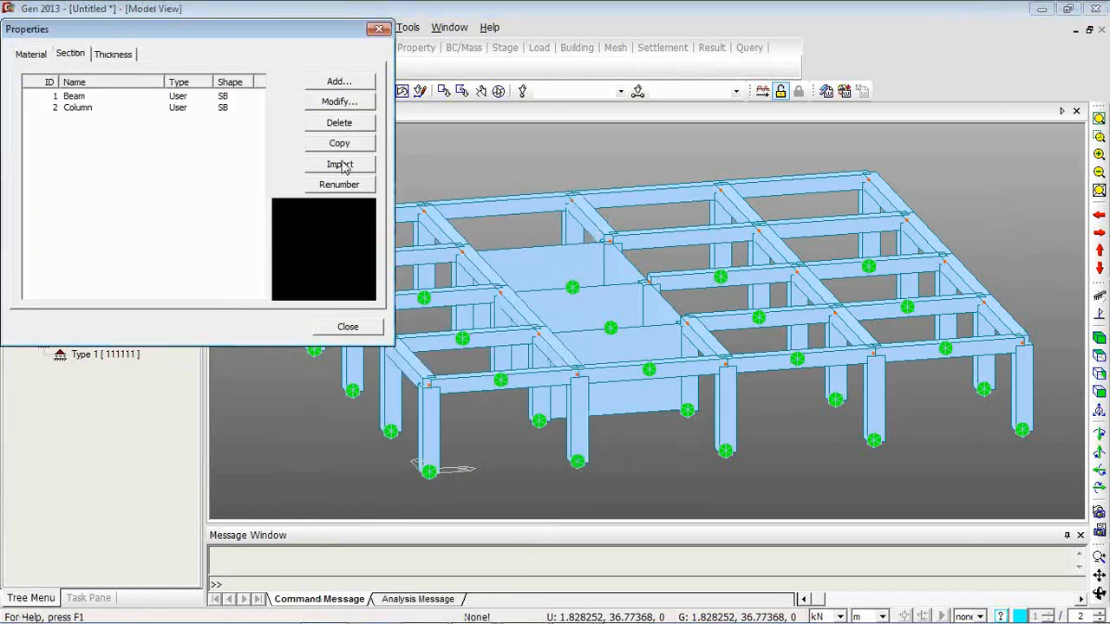
{"action": "left_click", "coordinate": [339, 164]}
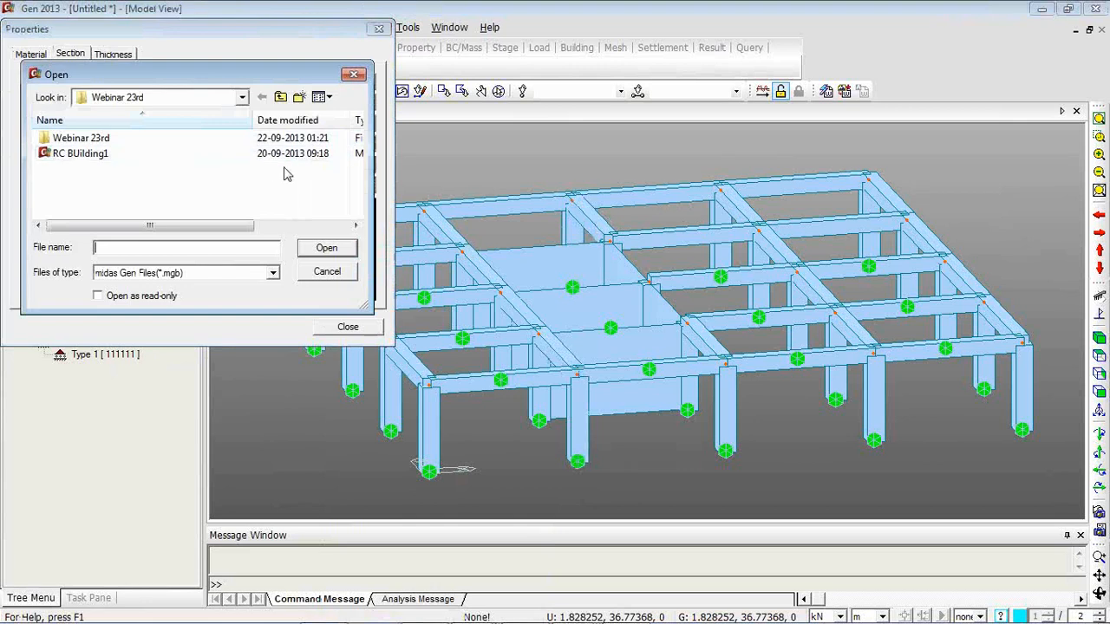
{"action": "double_click", "coordinate": [203, 139]}
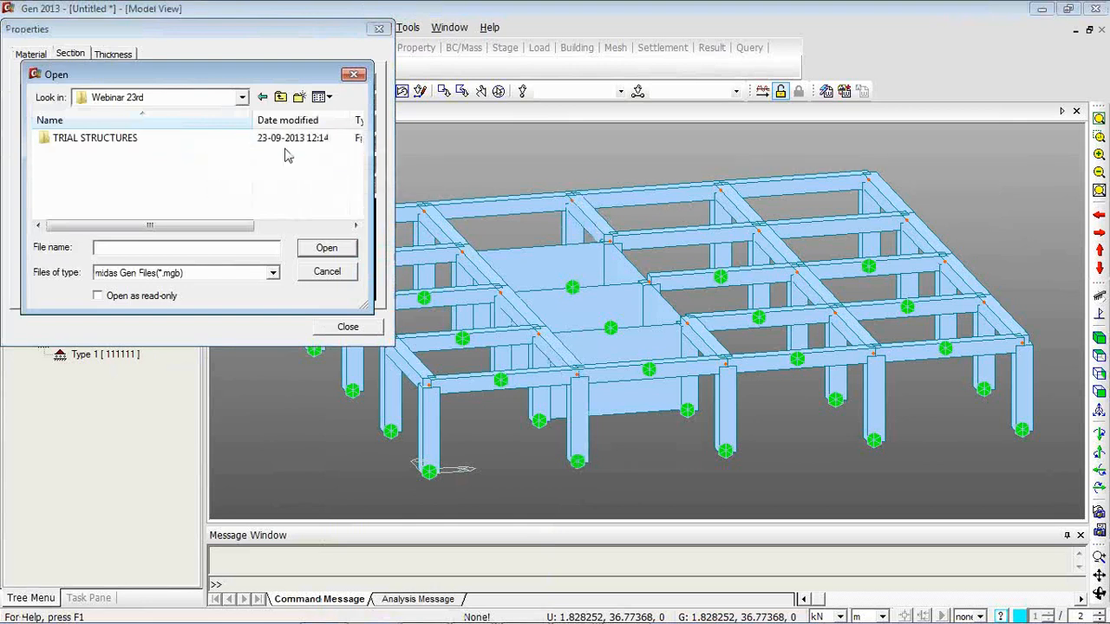
{"action": "double_click", "coordinate": [286, 144]}
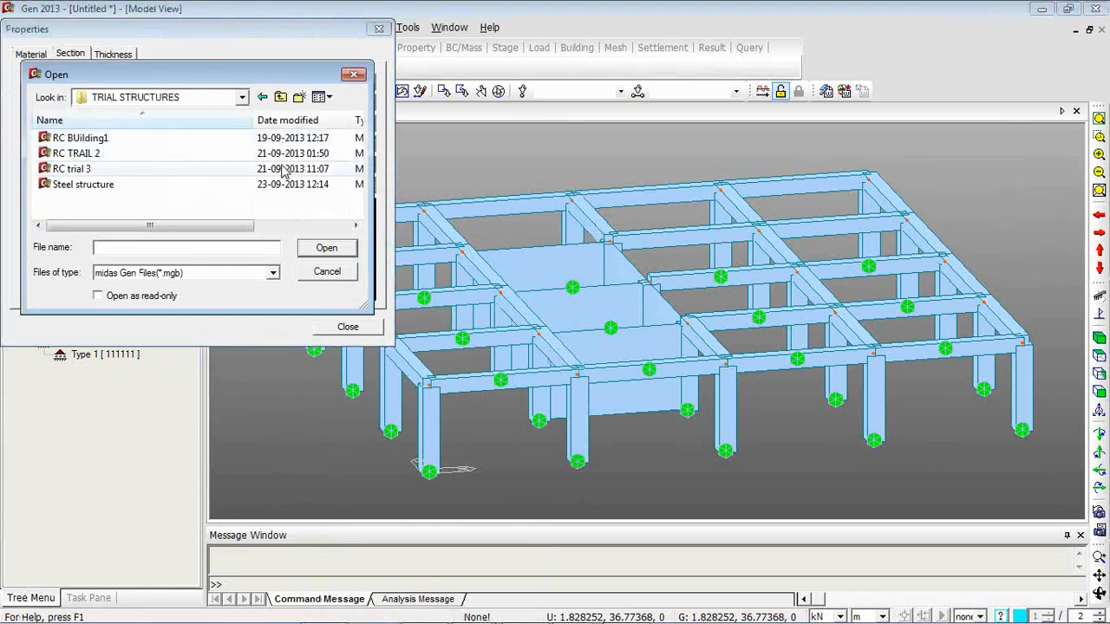
{"action": "left_click", "coordinate": [264, 168]}
{"action": "left_click", "coordinate": [326, 249]}
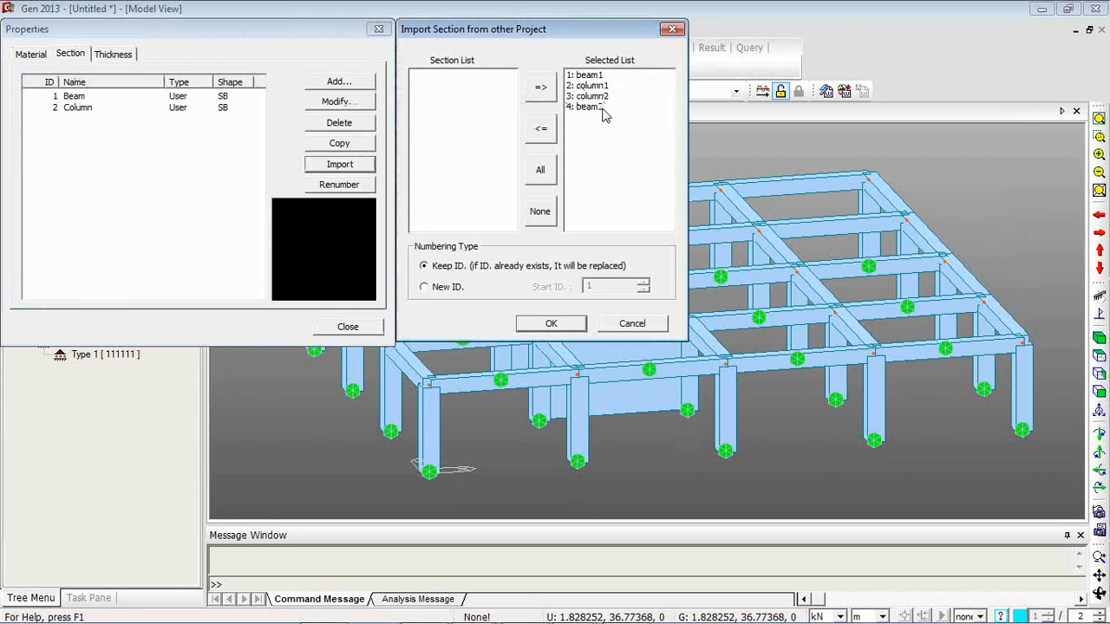
- Import only column2 and beam2, leaving out beam1 and column1 and keeping the IDs, and close the property definitions
{"action": "left_click", "coordinate": [590, 76]}
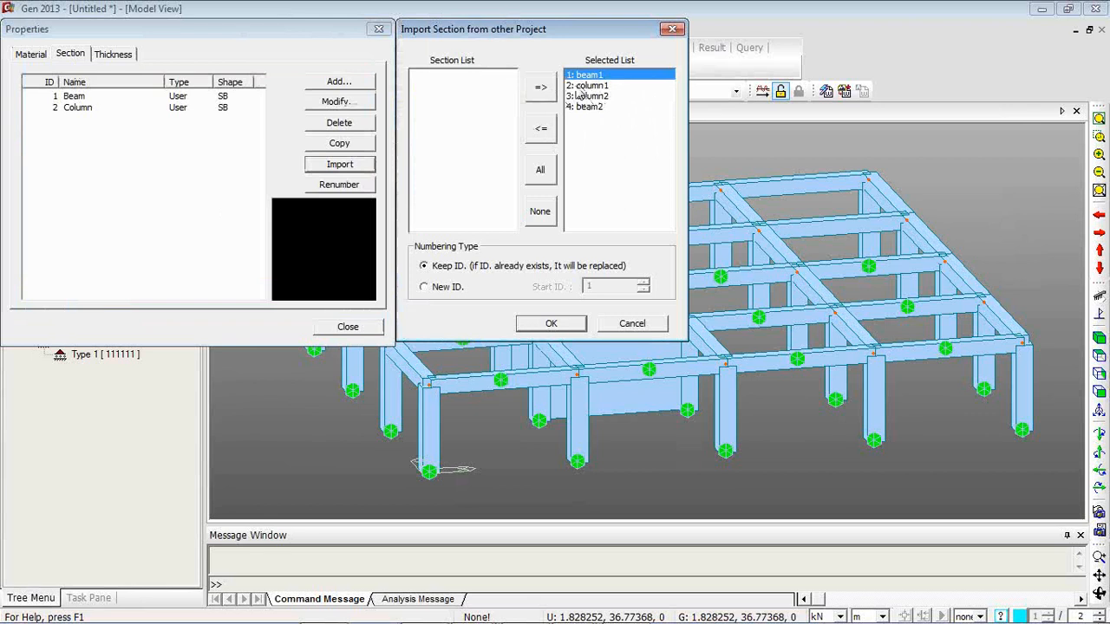
{"action": "left_click", "coordinate": [544, 130]}
{"action": "left_click", "coordinate": [593, 75]}
{"action": "left_click", "coordinate": [541, 128]}
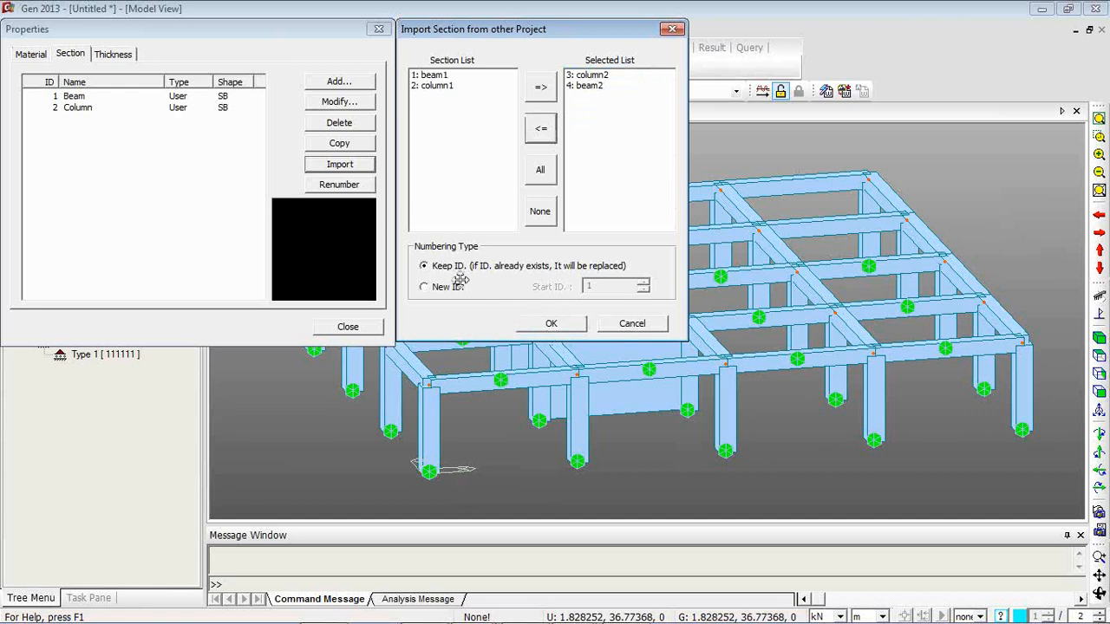
{"action": "left_click", "coordinate": [541, 327]}
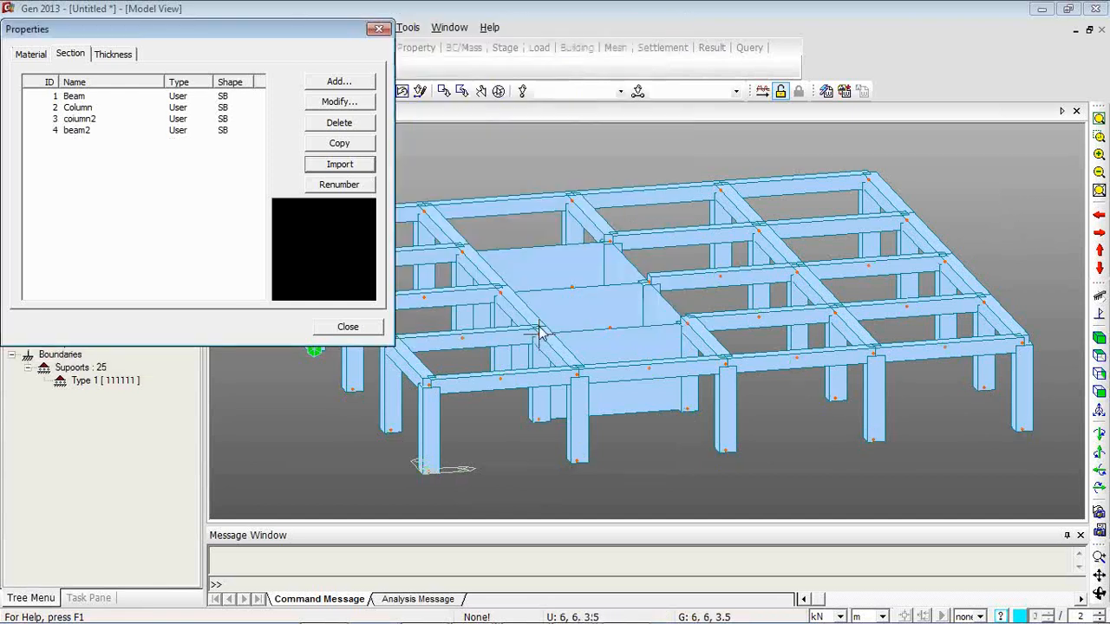
{"action": "left_click", "coordinate": [366, 334]}
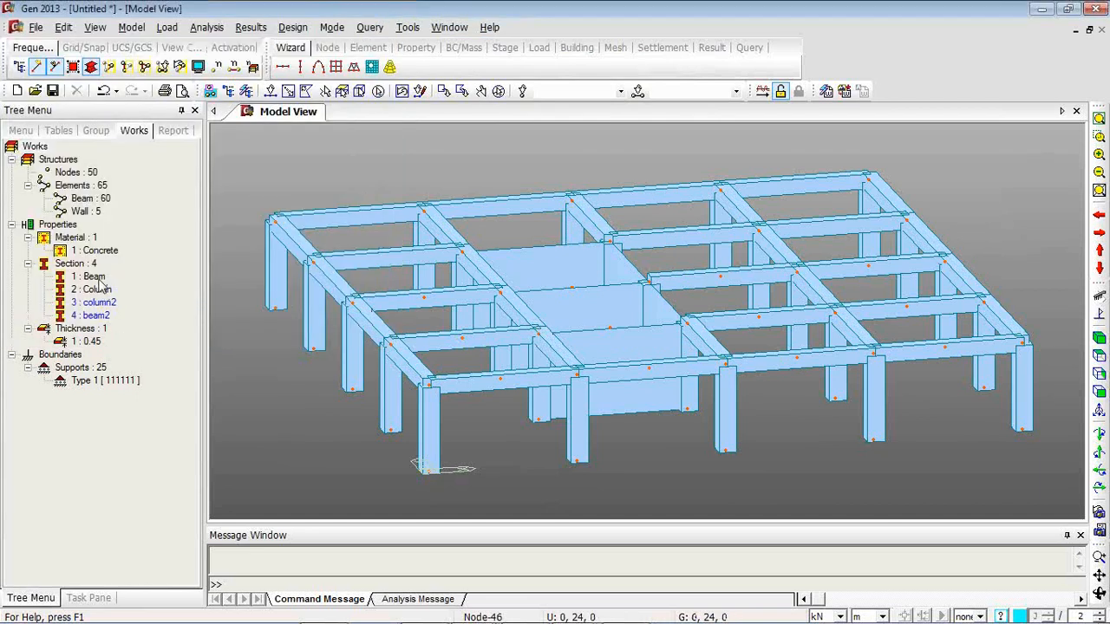
- Reassign all elements with section Beam to section beam2 and all elements with section Column to section column2
{"action": "double_click", "coordinate": [94, 277]}
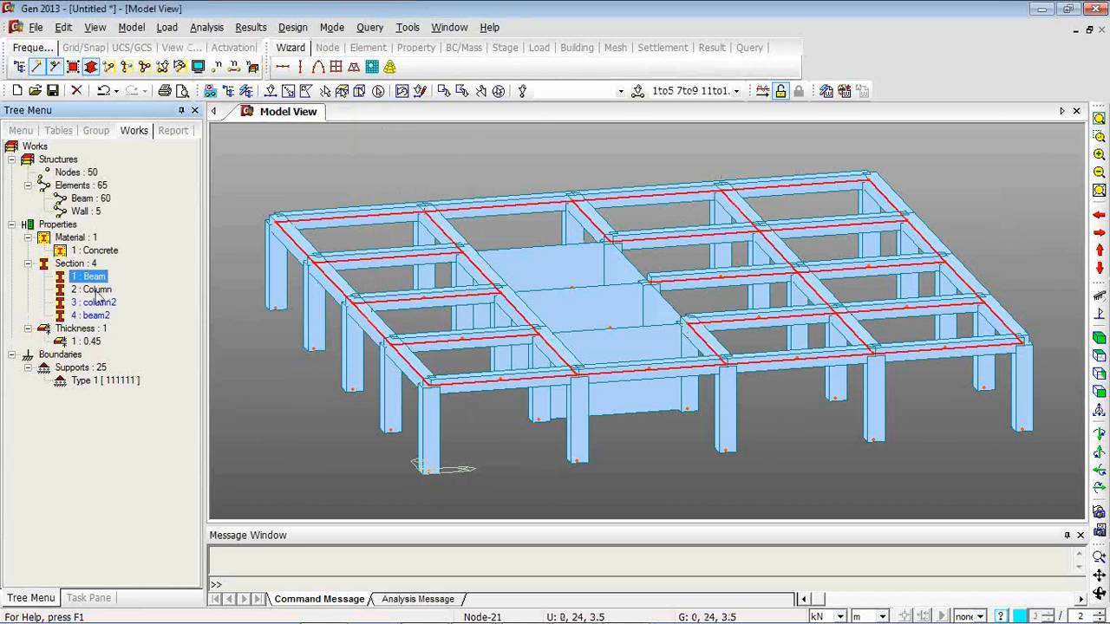
{"action": "left_click_drag", "start_coordinate": [103, 314], "coordinate": [292, 178]}
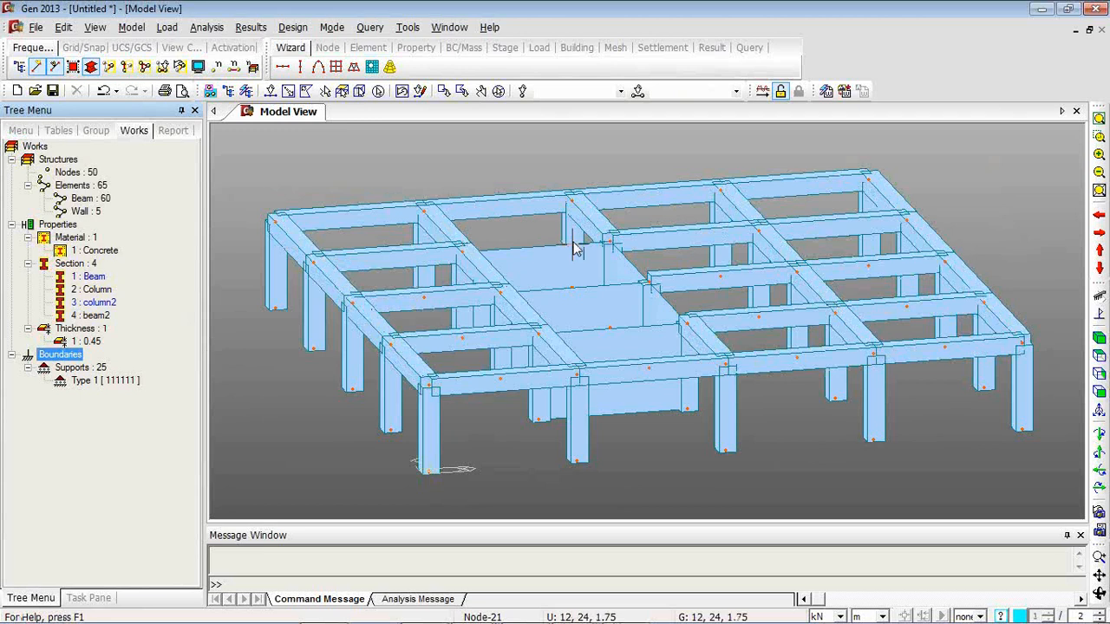
{"action": "double_click", "coordinate": [96, 289]}
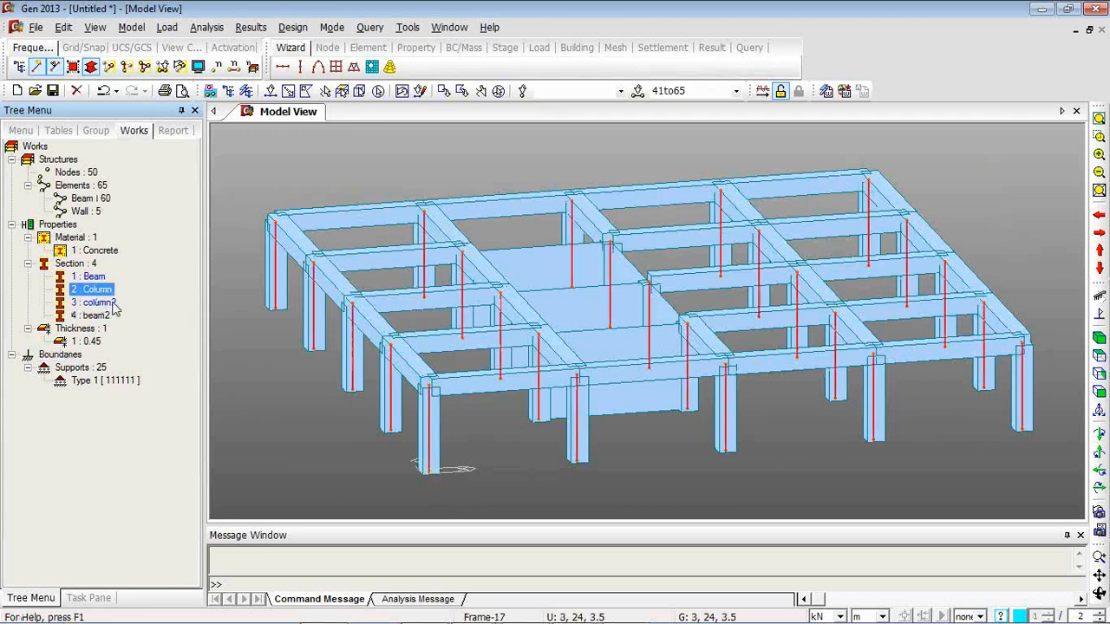
{"action": "left_click_drag", "start_coordinate": [113, 303], "coordinate": [270, 293]}
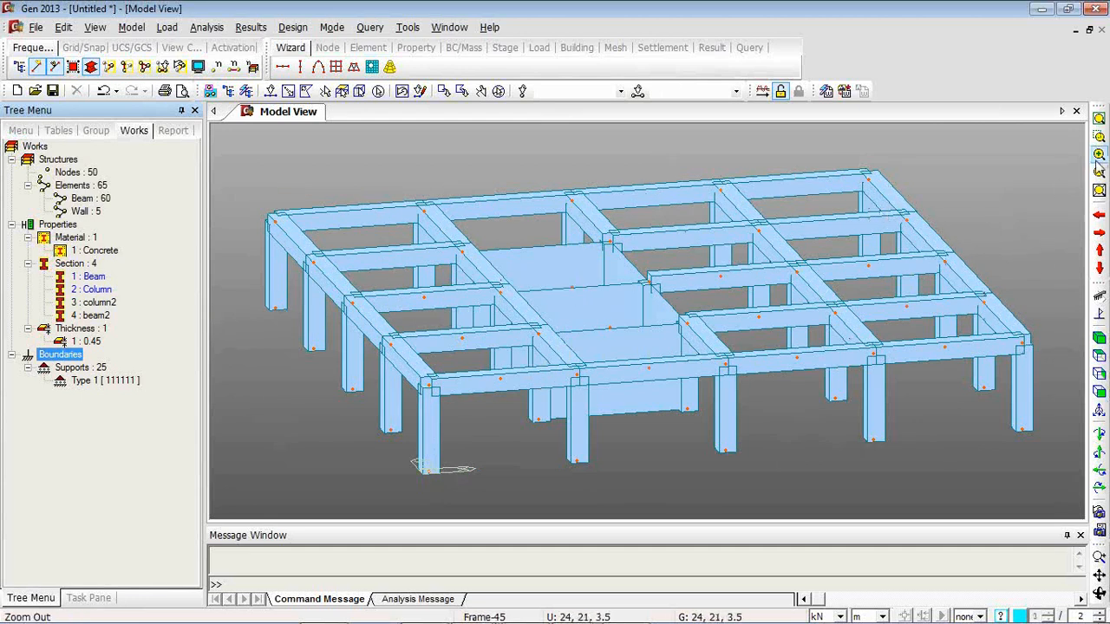
- Add a Building Generation operation with 9 copies at a global Z distance of 3.5 m
{"action": "left_click", "coordinate": [1099, 119]}
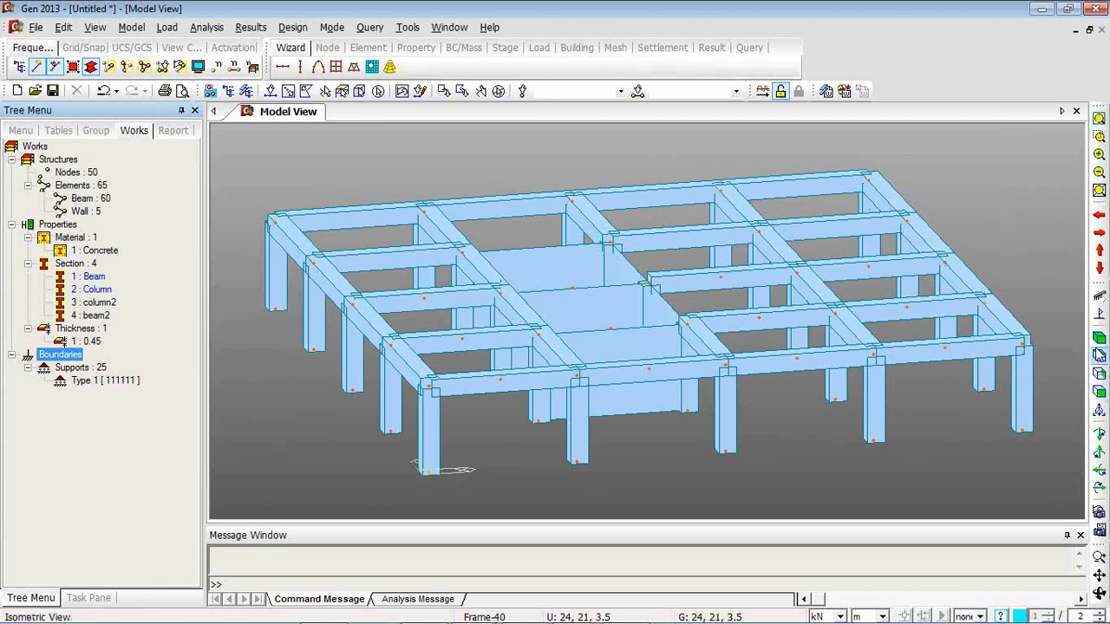
{"action": "left_click", "coordinate": [1099, 338]}
{"action": "left_click", "coordinate": [1099, 338]}
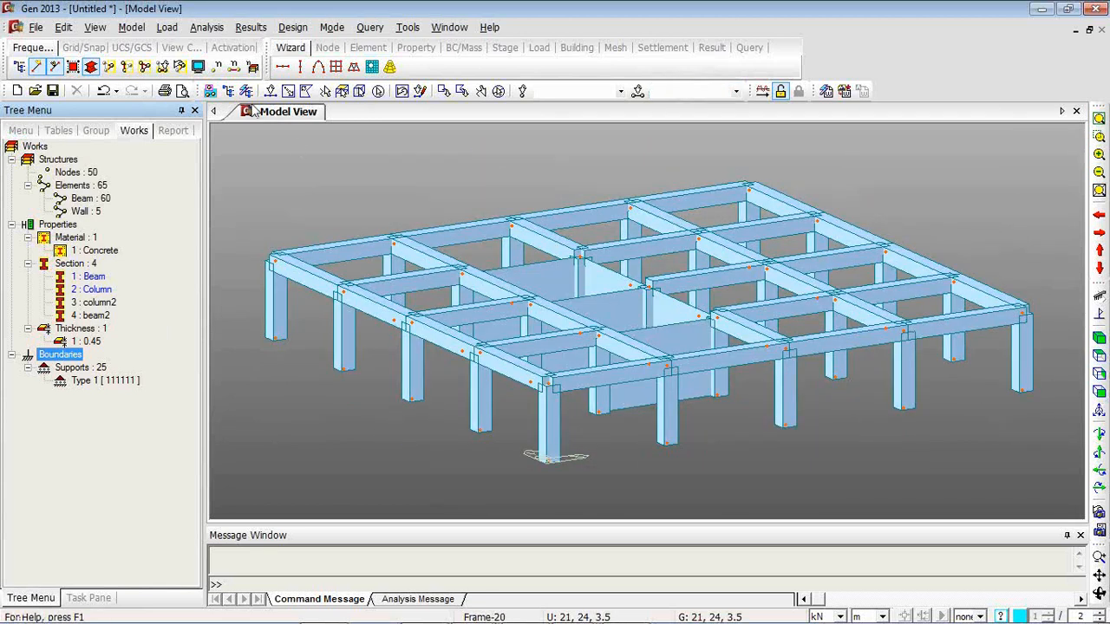
{"action": "left_click", "coordinate": [132, 27]}
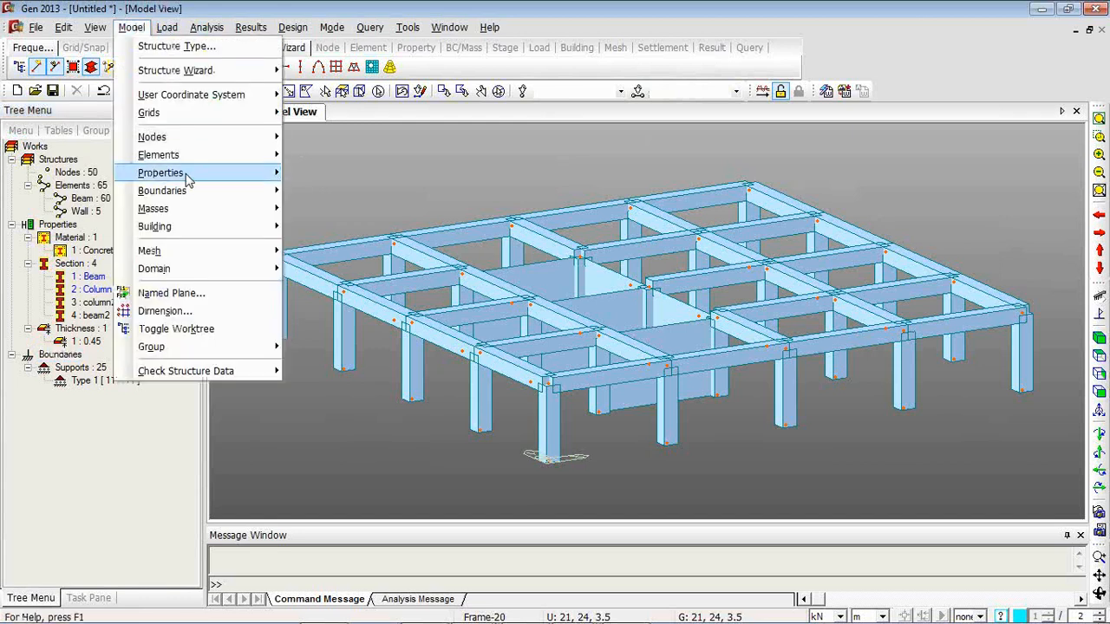
{"action": "mouse_move", "coordinate": [197, 211]}
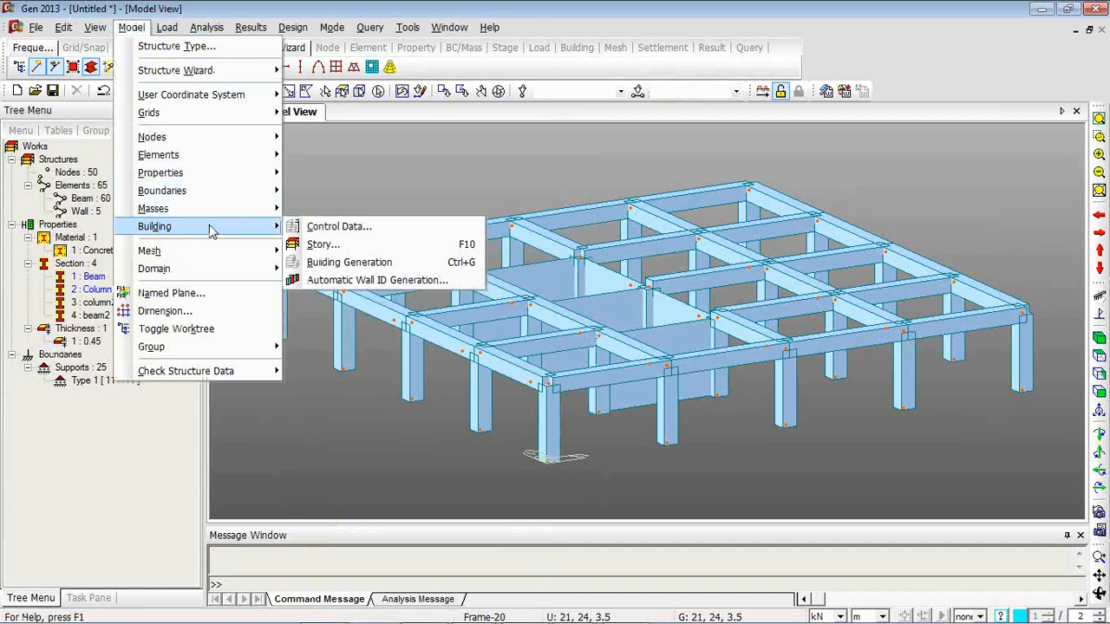
{"action": "left_click", "coordinate": [347, 262]}
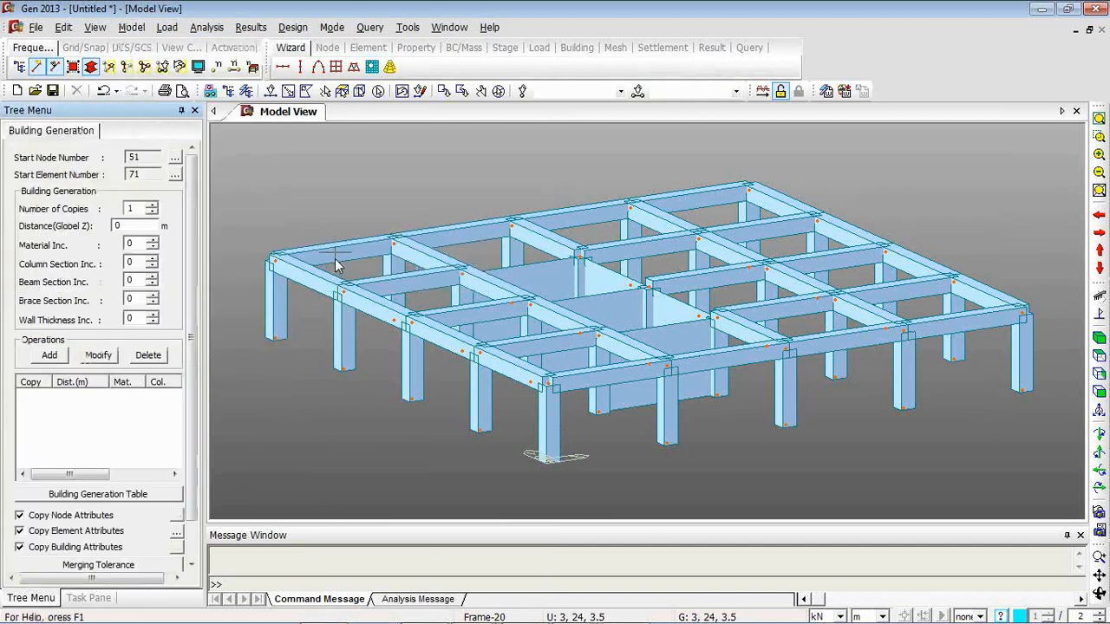
{"action": "double_click", "coordinate": [126, 225]}
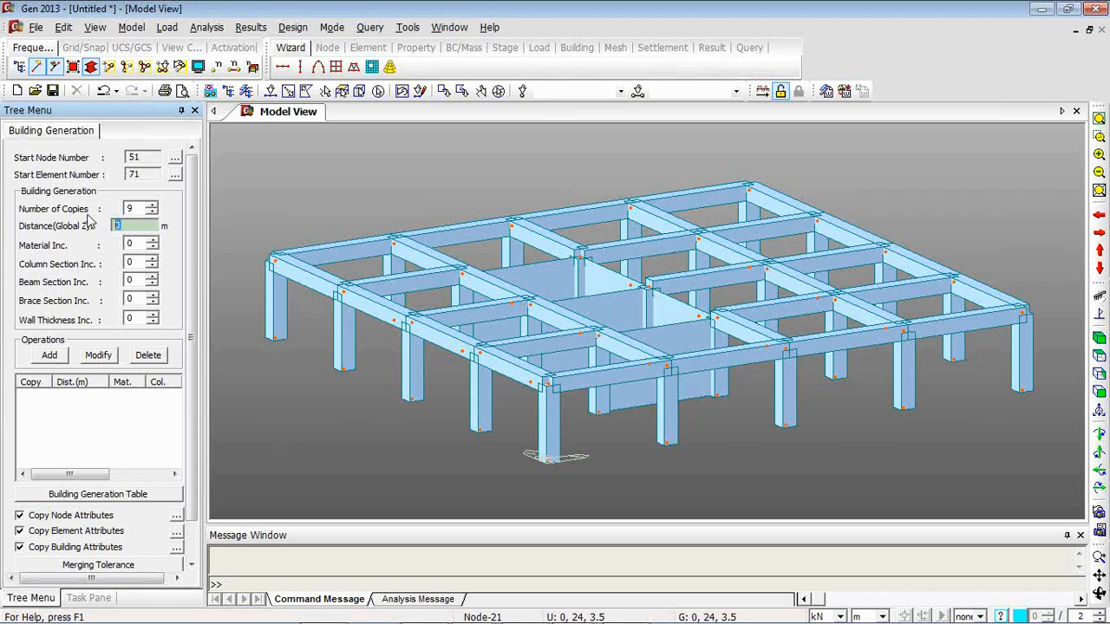
{"action": "type", "text": "3.5"}
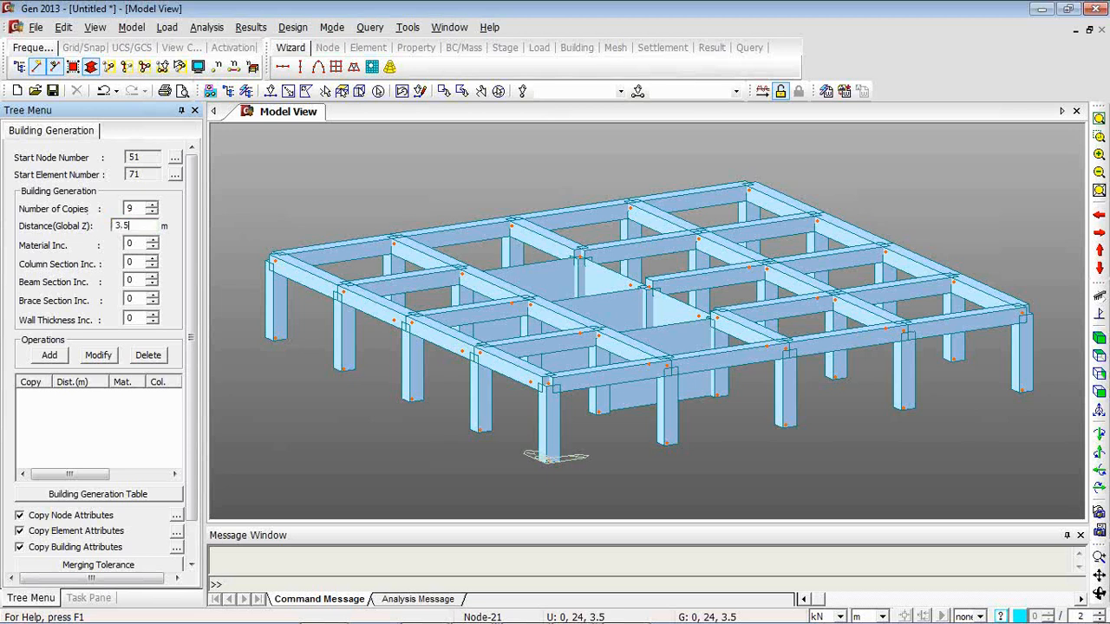
{"action": "left_click", "coordinate": [49, 355]}
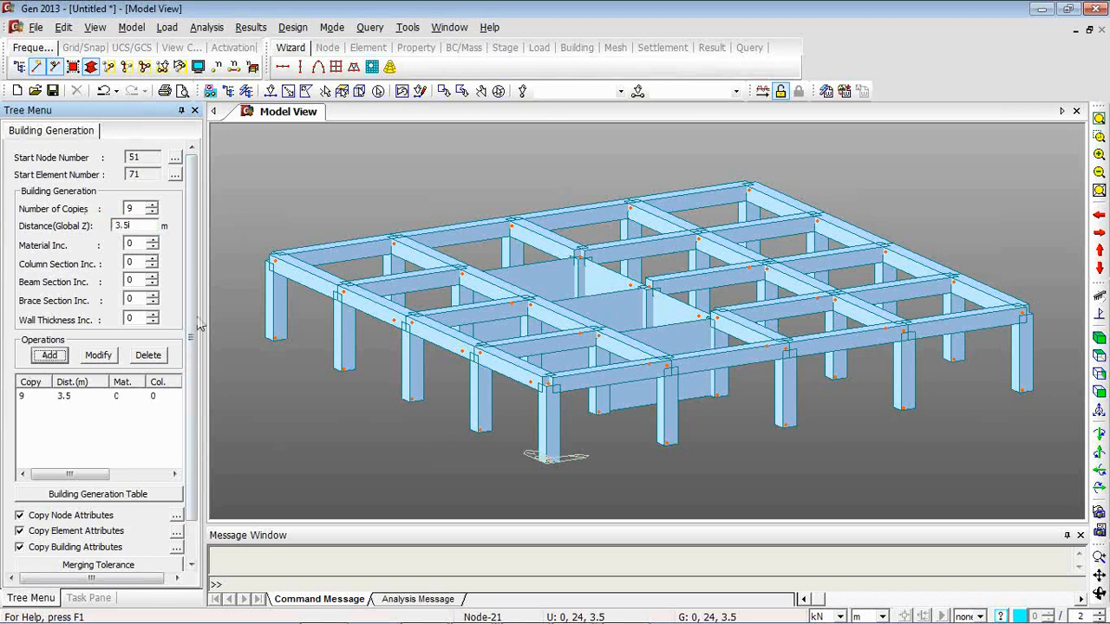
{"action": "scroll", "coordinate": [162, 461], "scroll_direction": "down", "scroll_amount": 2}
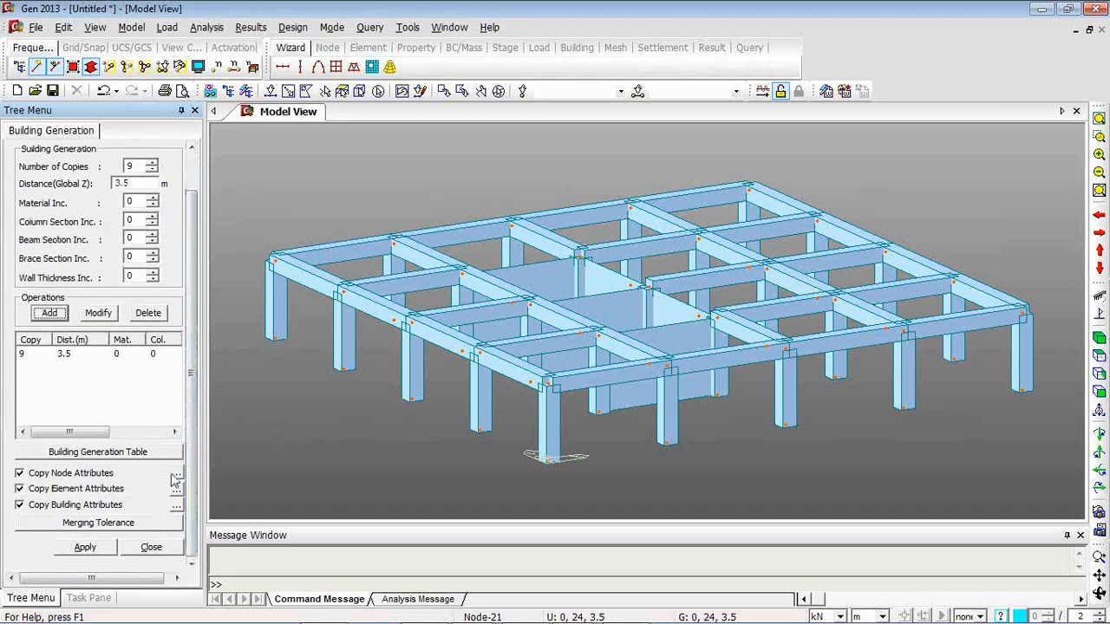
- Exclude all boundary attributes, from Supports to Constraint Label Direction, from the node attributes being copied
{"action": "left_click", "coordinate": [176, 474]}
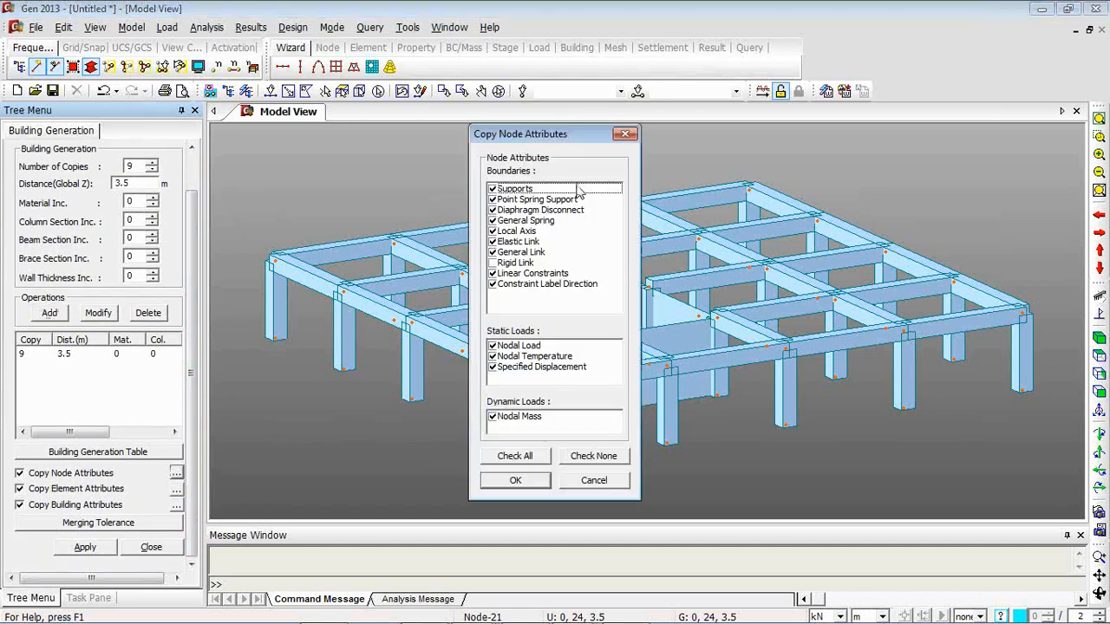
{"action": "left_click_drag", "start_coordinate": [579, 189], "coordinate": [579, 277]}
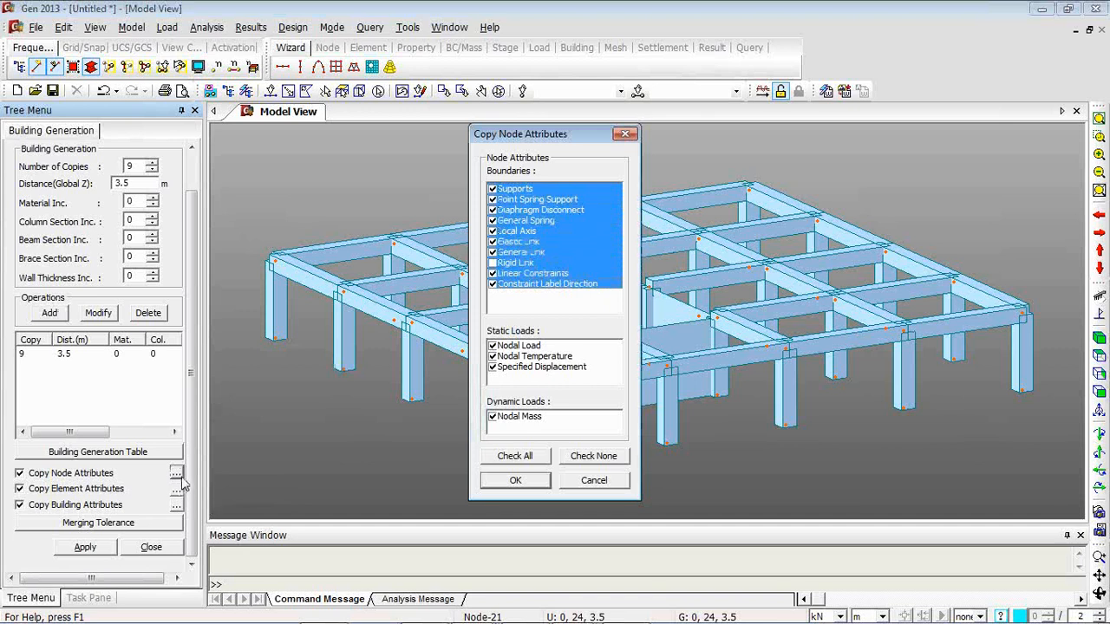
{"action": "left_click", "coordinate": [493, 189]}
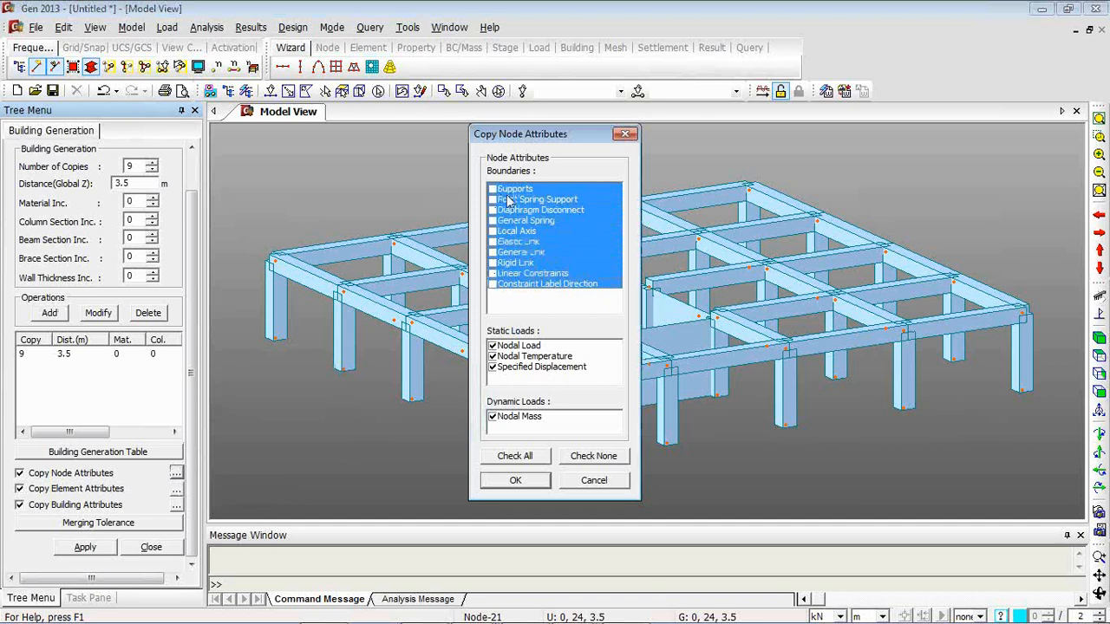
{"action": "left_click", "coordinate": [515, 480]}
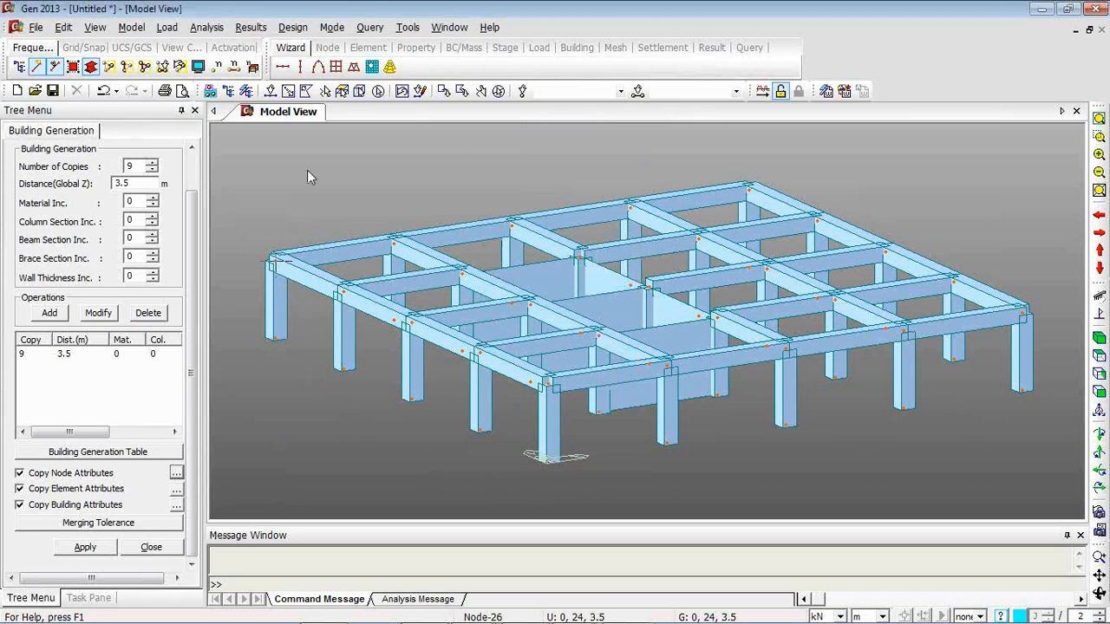
- Select all nodes and elements, generate the upper stories, and inspect the whole building from several sides
{"action": "left_click", "coordinate": [378, 90]}
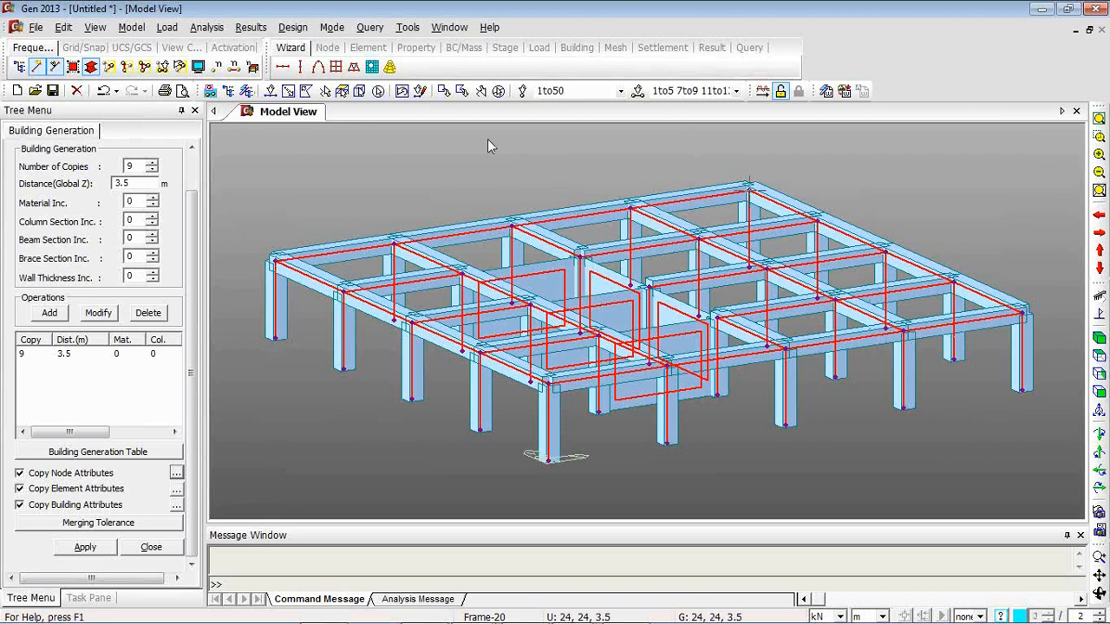
{"action": "left_click", "coordinate": [87, 547]}
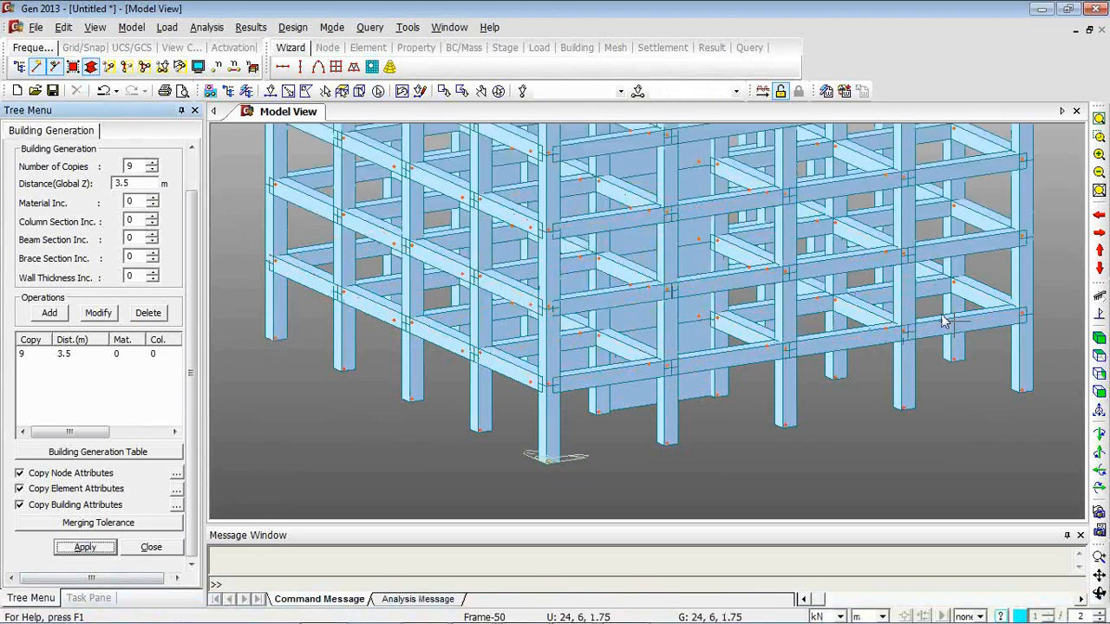
{"action": "left_click", "coordinate": [1098, 119]}
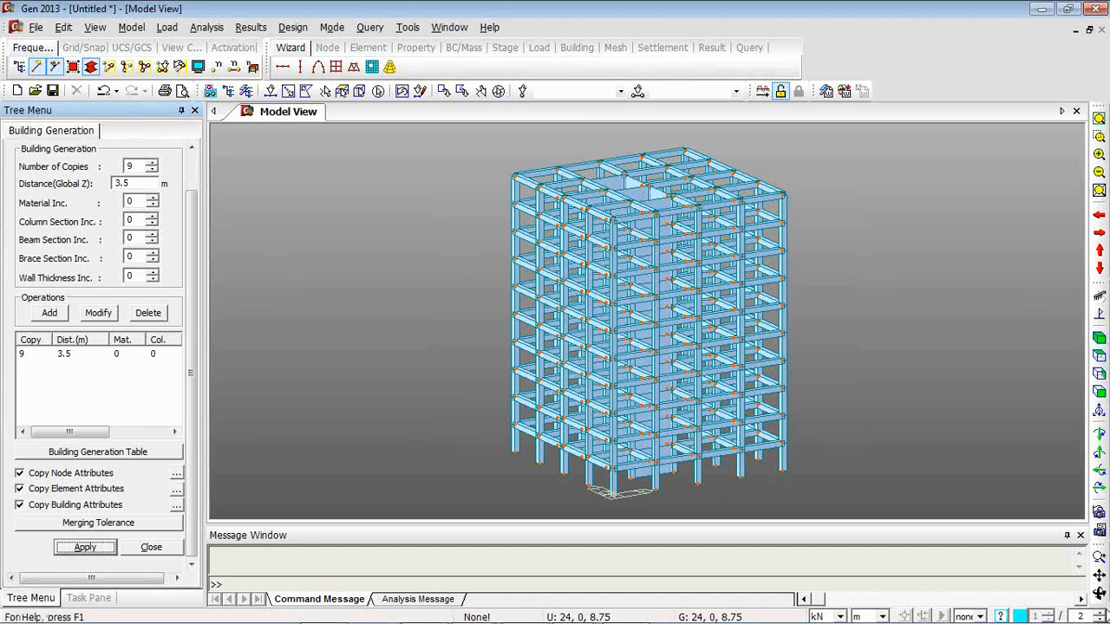
{"action": "left_click", "coordinate": [1098, 593]}
{"action": "mouse_move", "coordinate": [931, 364]}
{"action": "left_mouse_down"}
{"action": "mouse_move", "coordinate": [853, 364]}
{"action": "mouse_move", "coordinate": [797, 389]}
{"action": "mouse_move", "coordinate": [609, 347]}
{"action": "mouse_move", "coordinate": [474, 370]}
{"action": "left_mouse_up"}
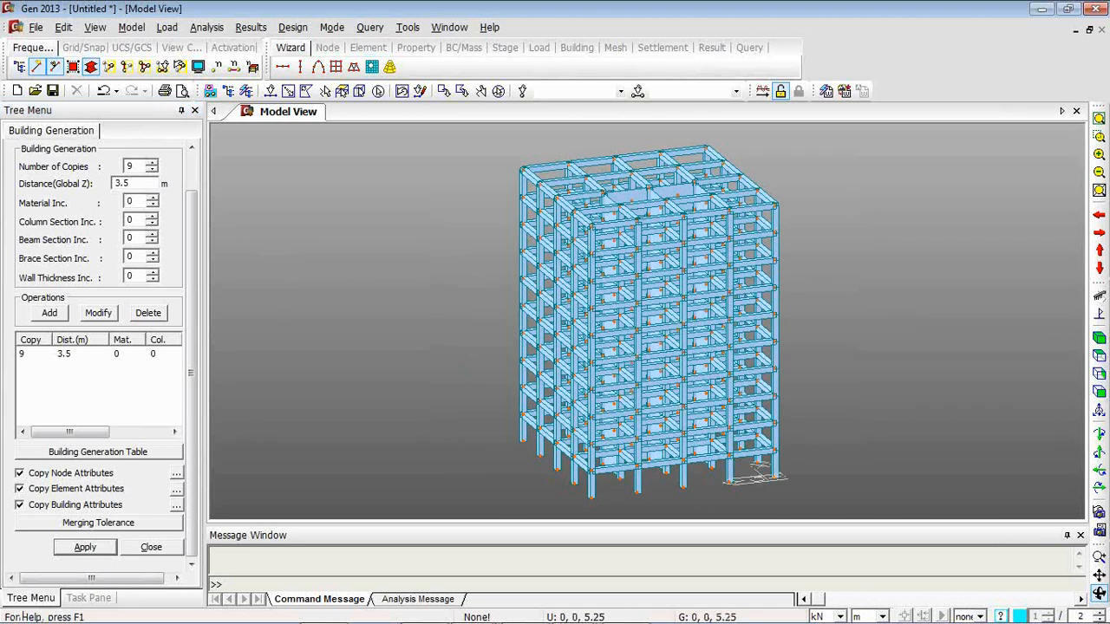
{"action": "left_click", "coordinate": [1099, 338]}
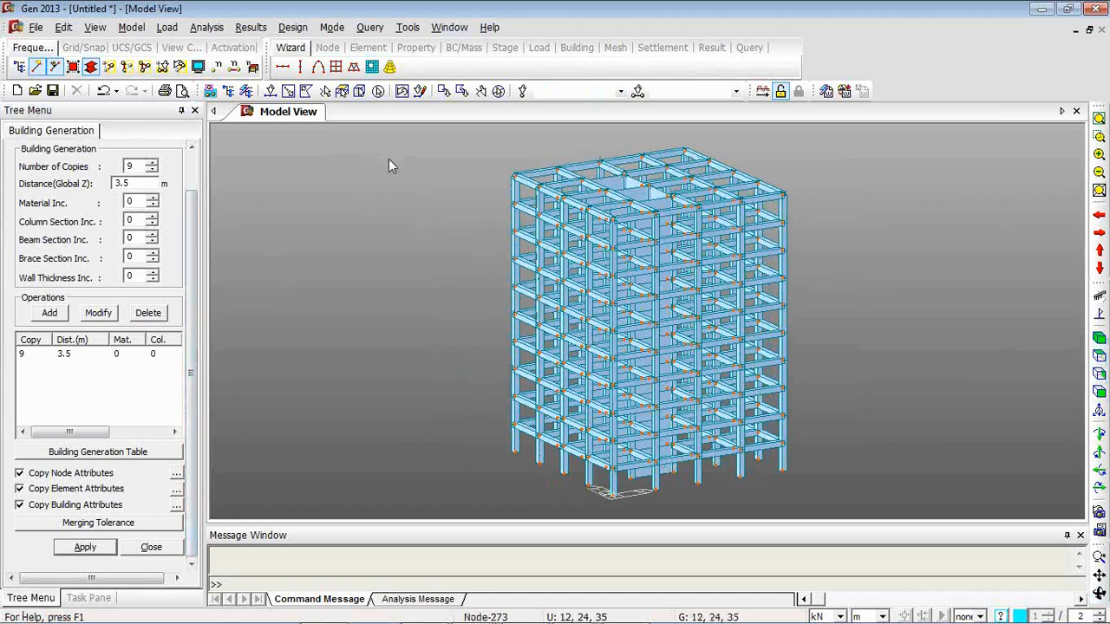
- Add a static load case named DL with the type Dead Load (D)
{"action": "right_click", "coordinate": [289, 188]}
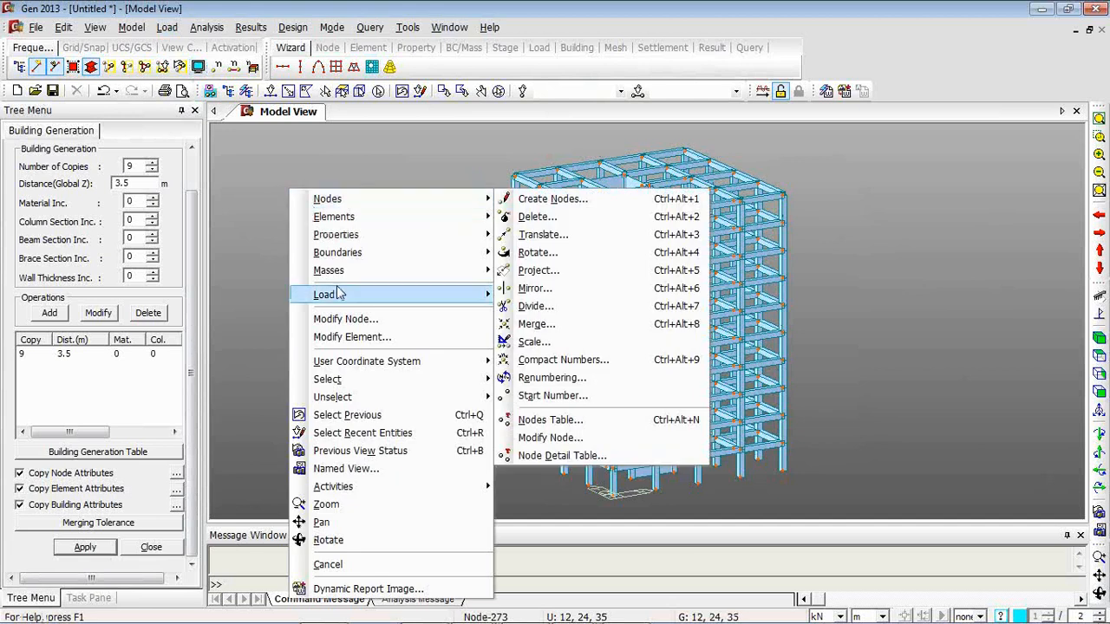
{"action": "mouse_move", "coordinate": [338, 295]}
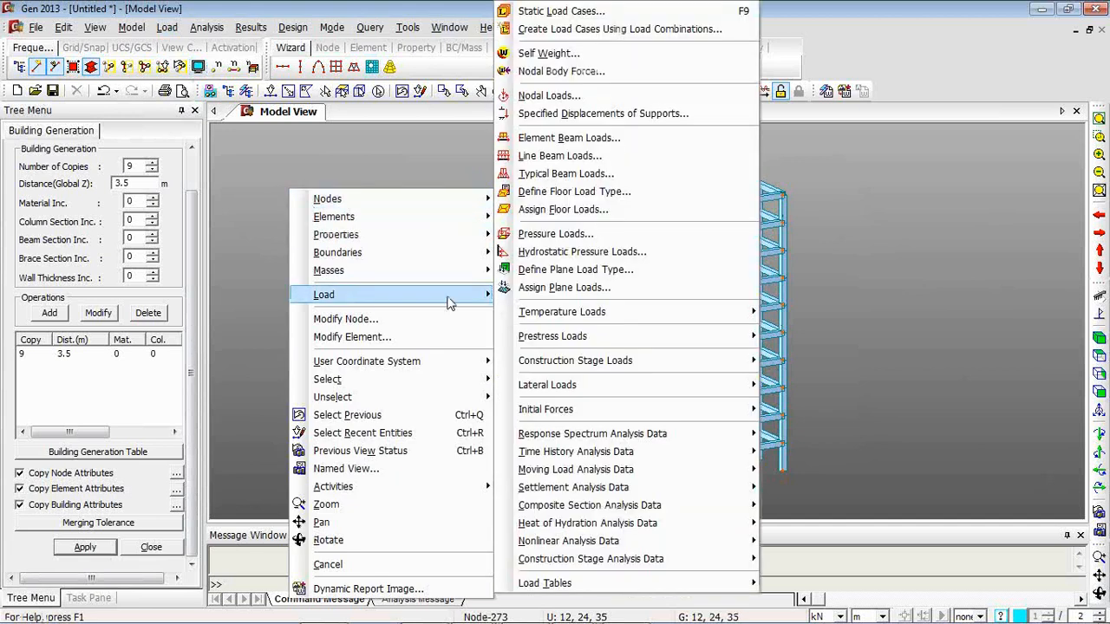
{"action": "left_click", "coordinate": [557, 11]}
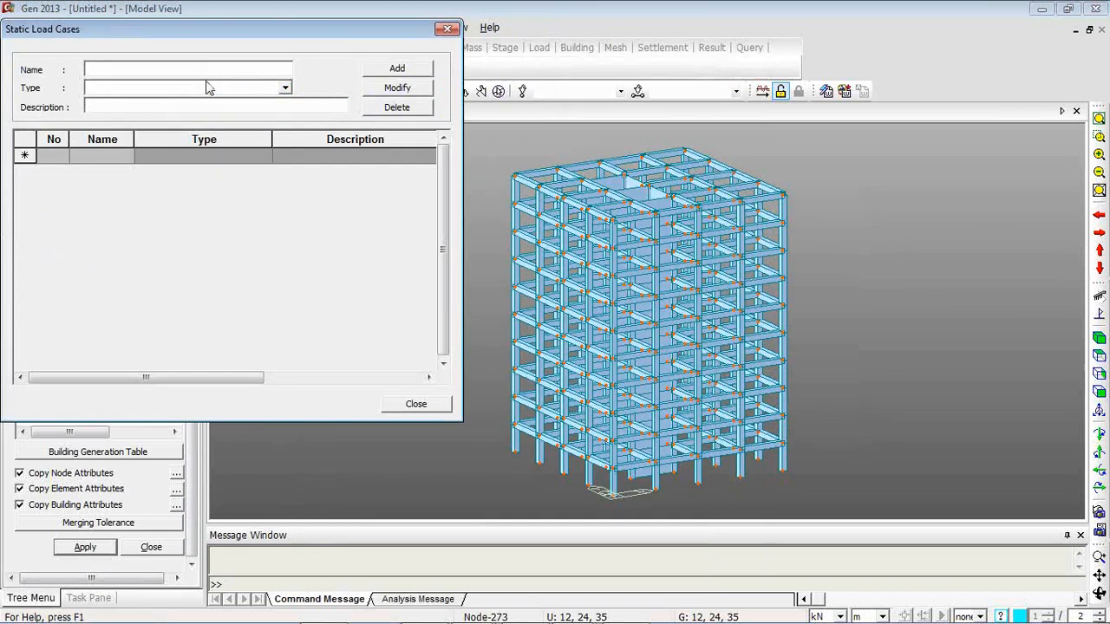
{"action": "type", "text": "DL"}
{"action": "left_click", "coordinate": [285, 87]}
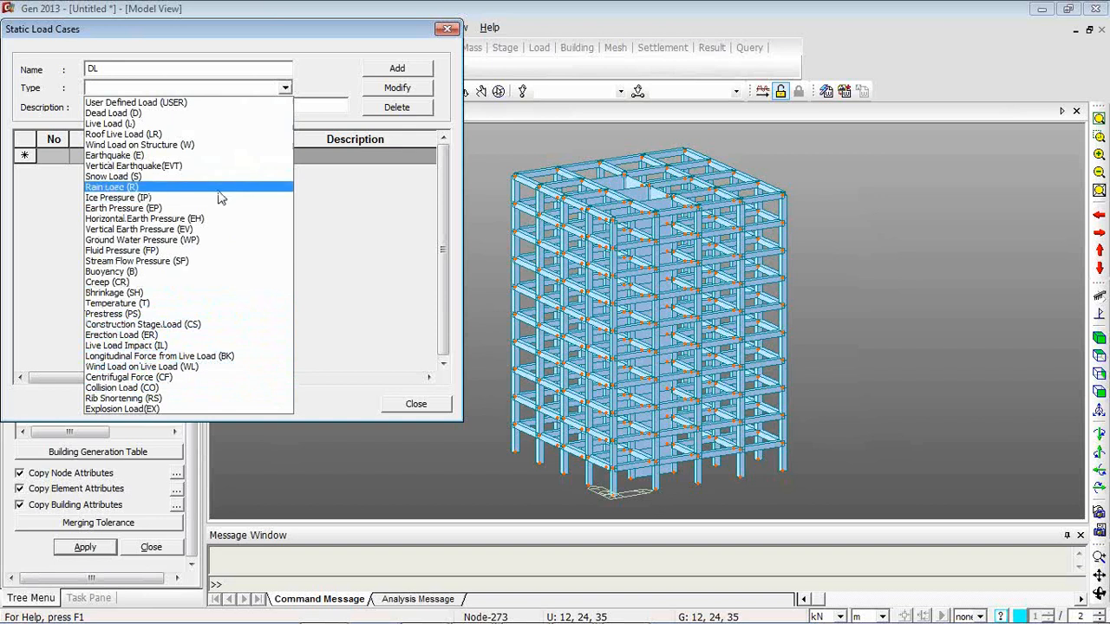
{"action": "left_click", "coordinate": [152, 113]}
{"action": "left_click", "coordinate": [397, 67]}
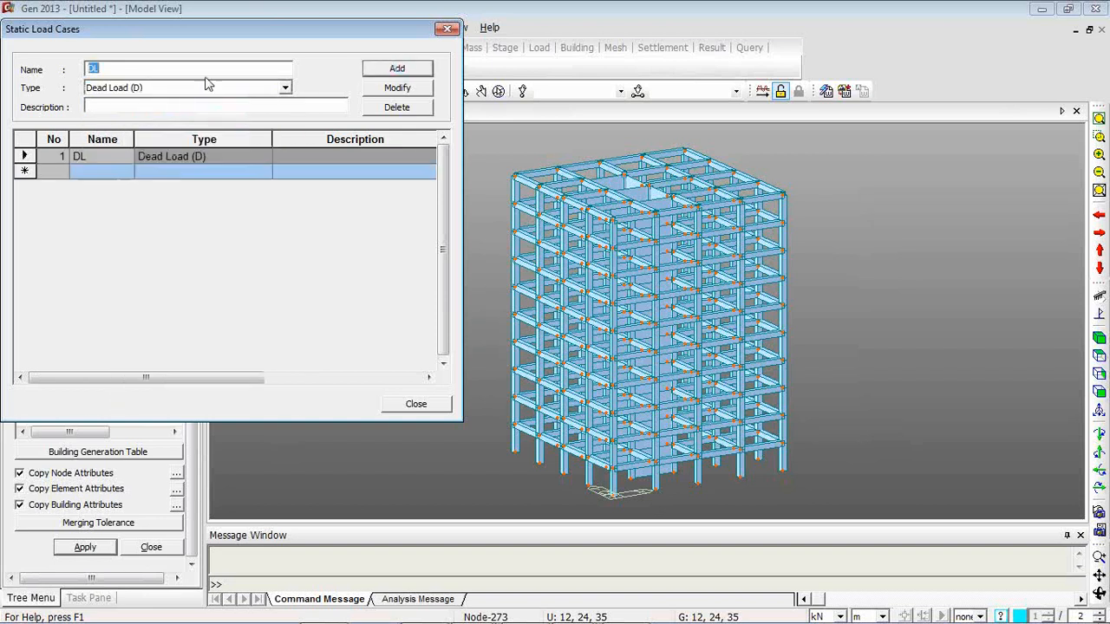
- Add a static load case named LL with the type Live Load (L)
{"action": "type", "text": "LL"}
{"action": "left_click", "coordinate": [285, 88]}
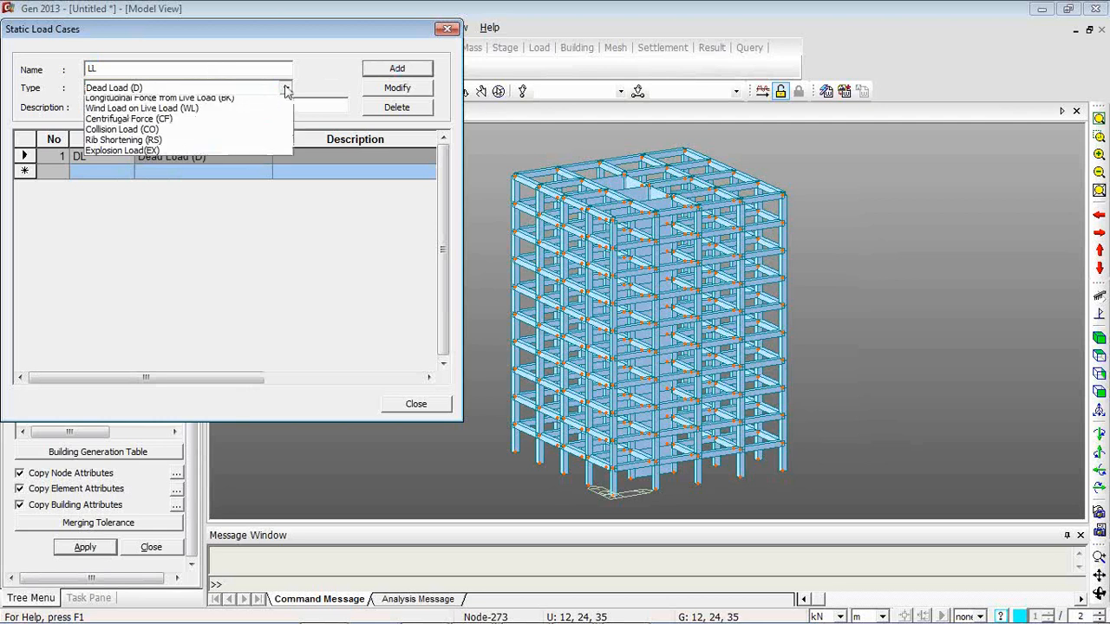
{"action": "left_click", "coordinate": [121, 139]}
{"action": "left_click", "coordinate": [397, 68]}
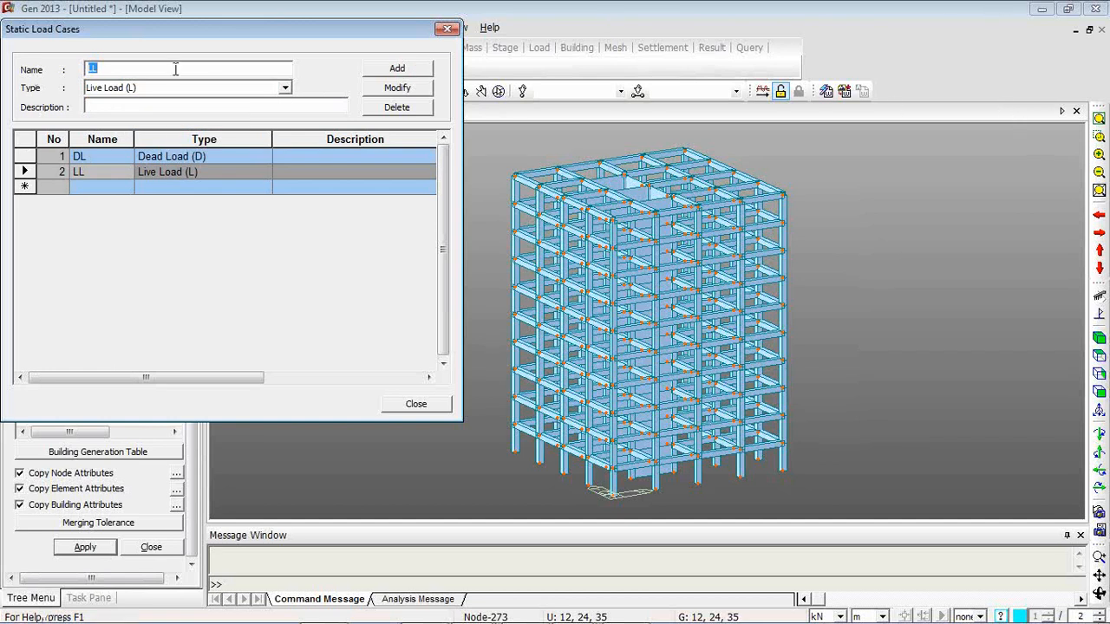
- Add static load cases WX and WY, both with the type Wind Load on Structure (W)
{"action": "type", "text": "WX1"}
{"action": "left_click", "coordinate": [284, 88]}
{"action": "left_click", "coordinate": [234, 144]}
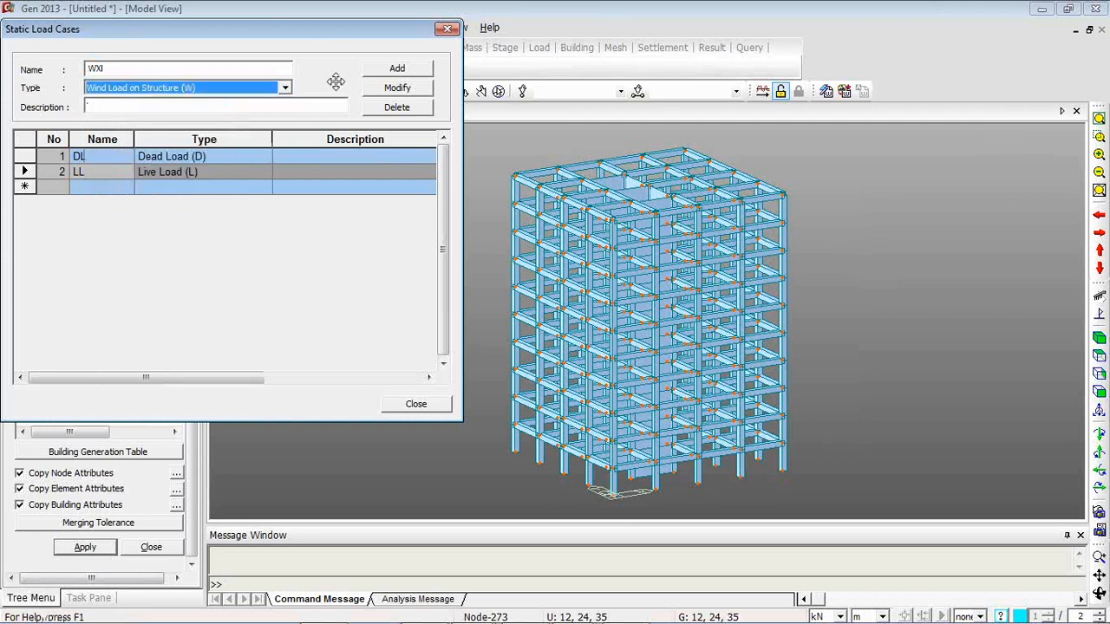
{"action": "left_click", "coordinate": [381, 69]}
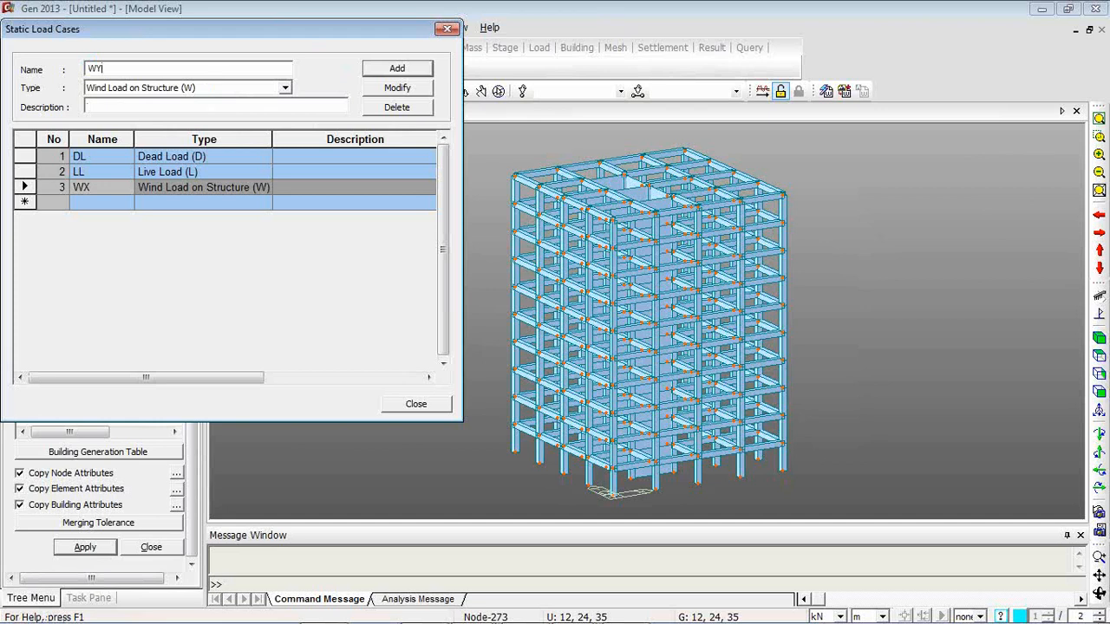
{"action": "left_click", "coordinate": [381, 68]}
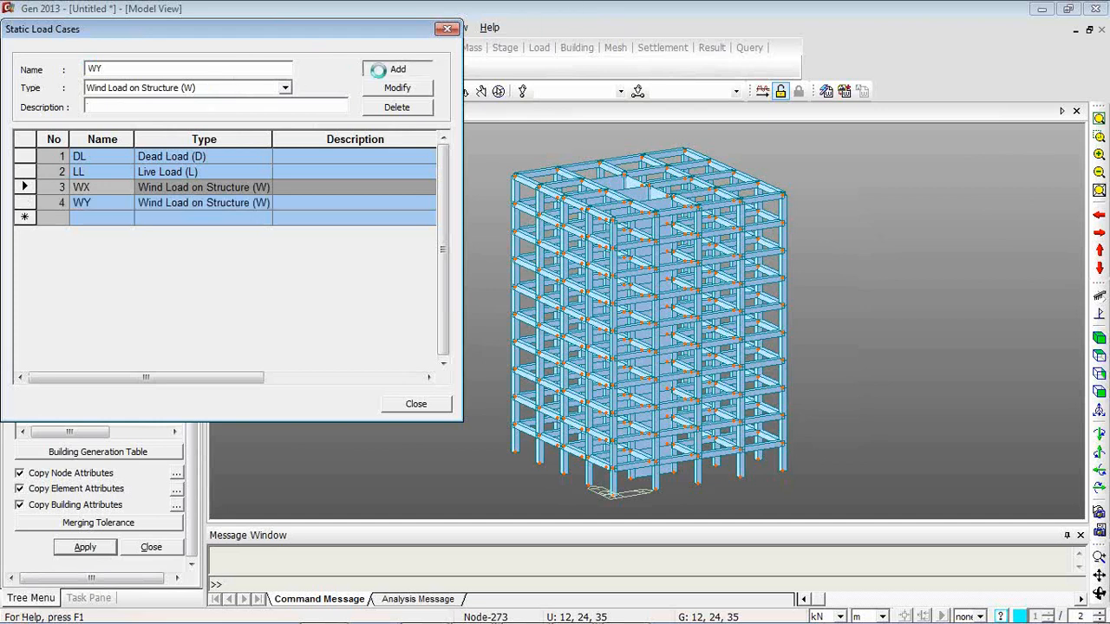
- Add static load cases EX and EY with the type Earthquake (E) and finish the load case definition
{"action": "type", "text": "E"}
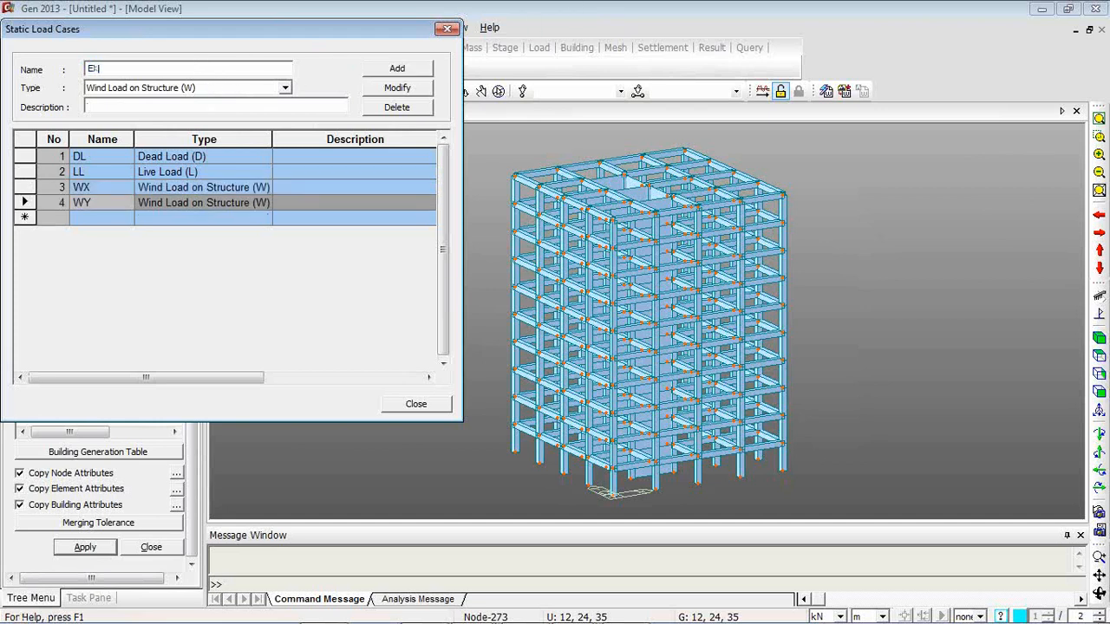
{"action": "type", "text": "X"}
{"action": "left_click", "coordinate": [285, 88]}
{"action": "left_click", "coordinate": [203, 157]}
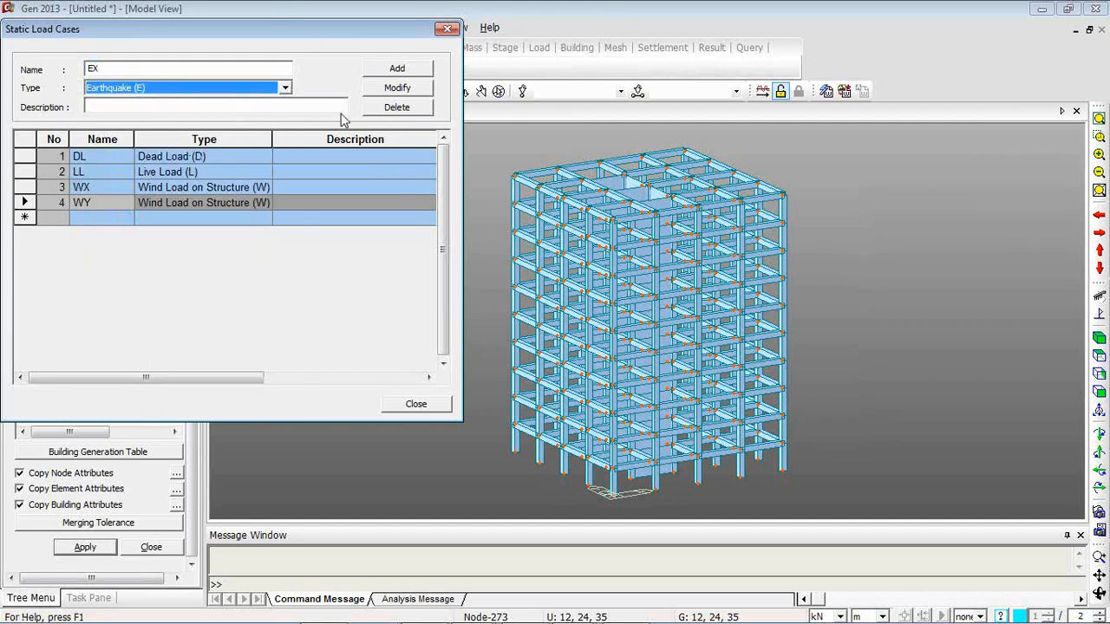
{"action": "left_click", "coordinate": [397, 67]}
{"action": "left_click", "coordinate": [231, 73]}
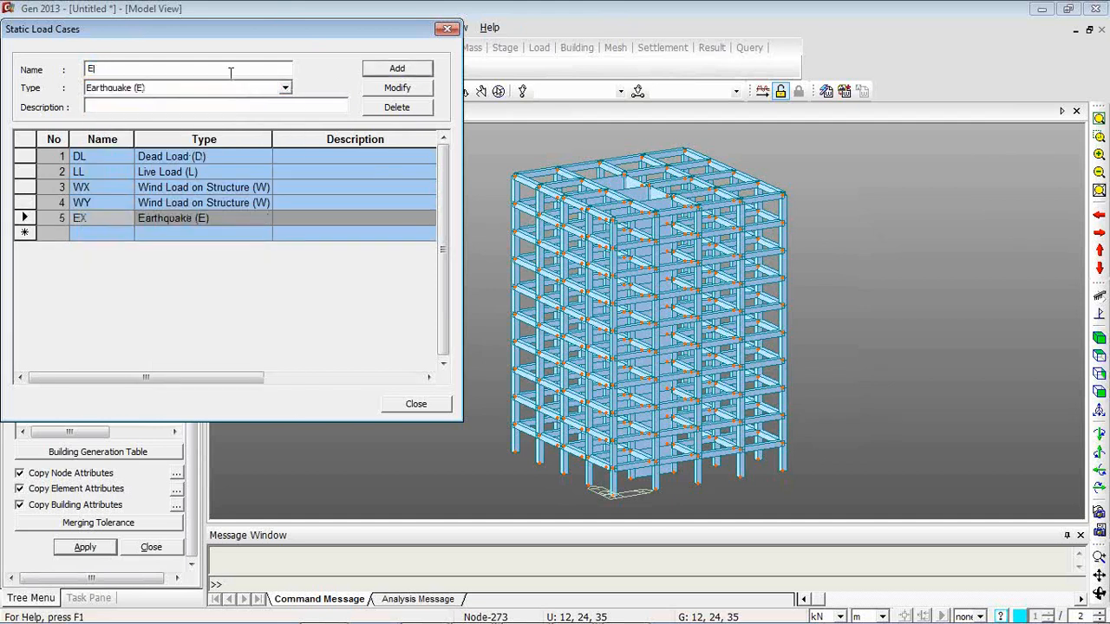
{"action": "left_click", "coordinate": [384, 71]}
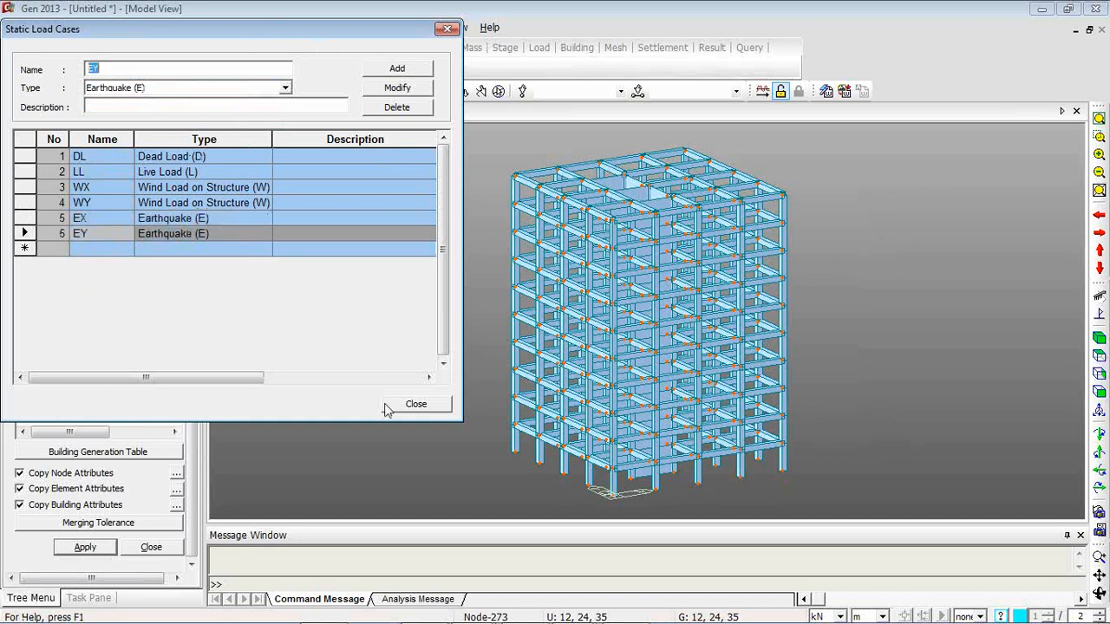
{"action": "left_click", "coordinate": [416, 405]}
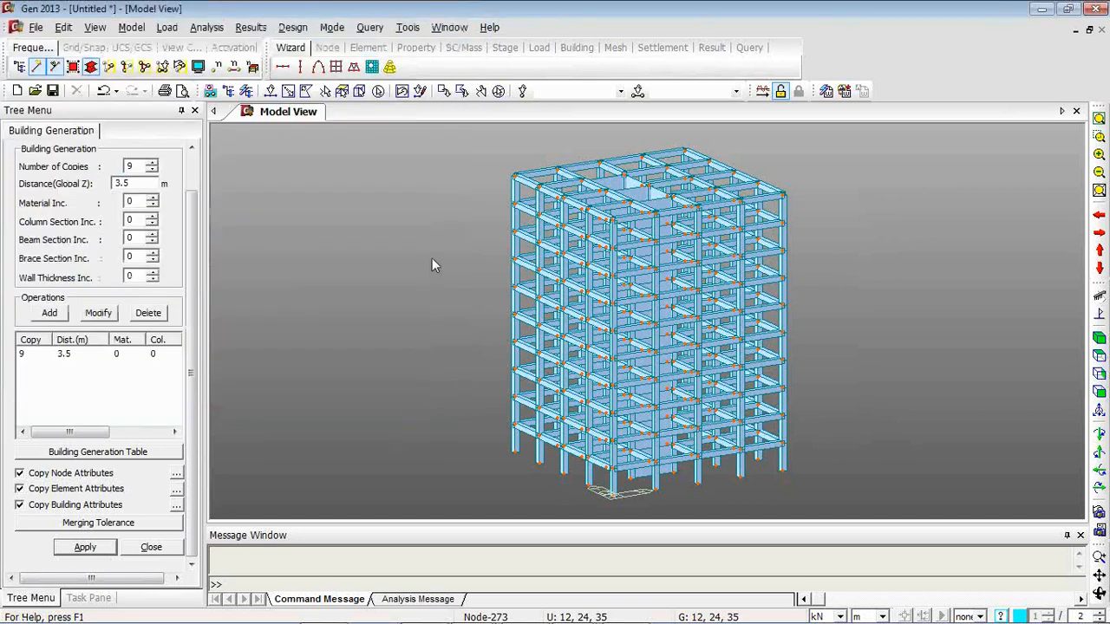
- Switch to the Gen window with the RC Structure_analysis model and show the building in isometric view
{"action": "key", "text": "alt+Tab"}
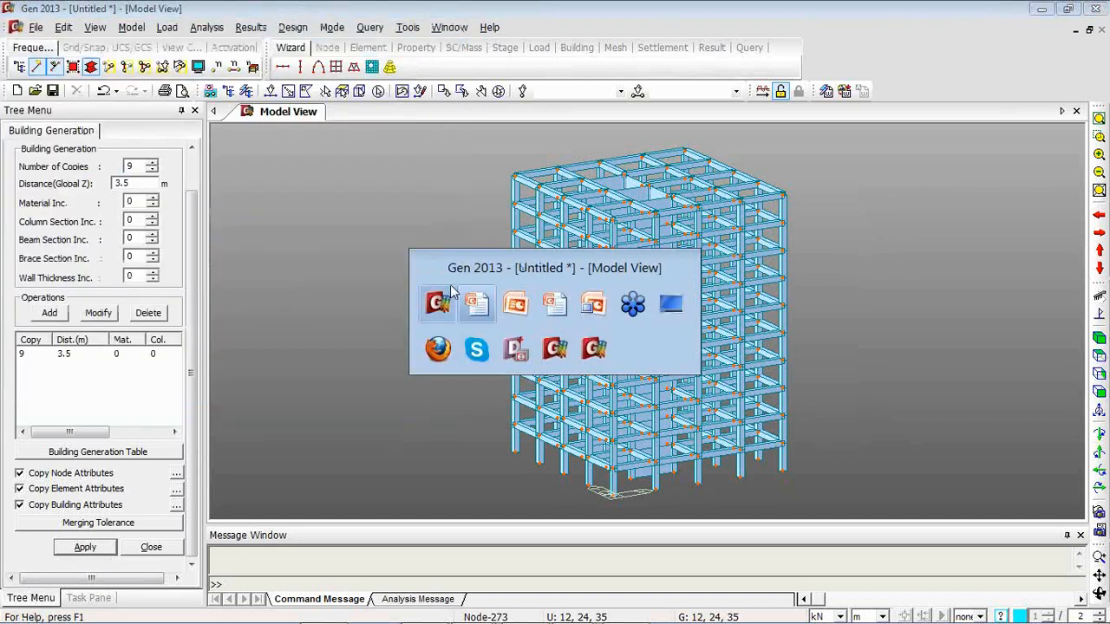
{"action": "left_click", "coordinate": [553, 347]}
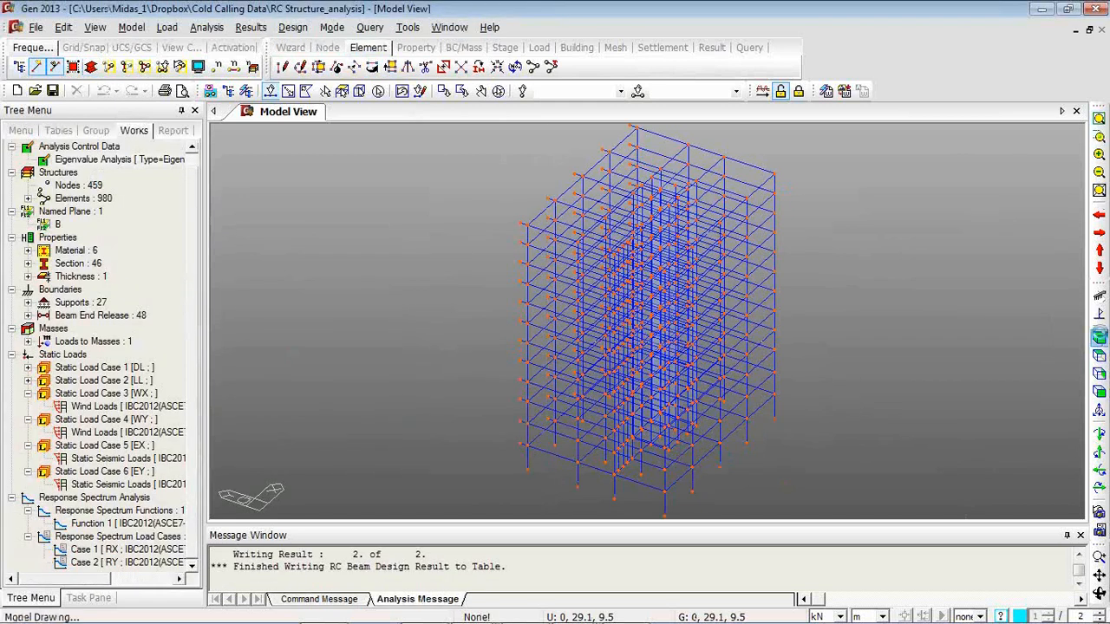
{"action": "left_click", "coordinate": [1099, 338]}
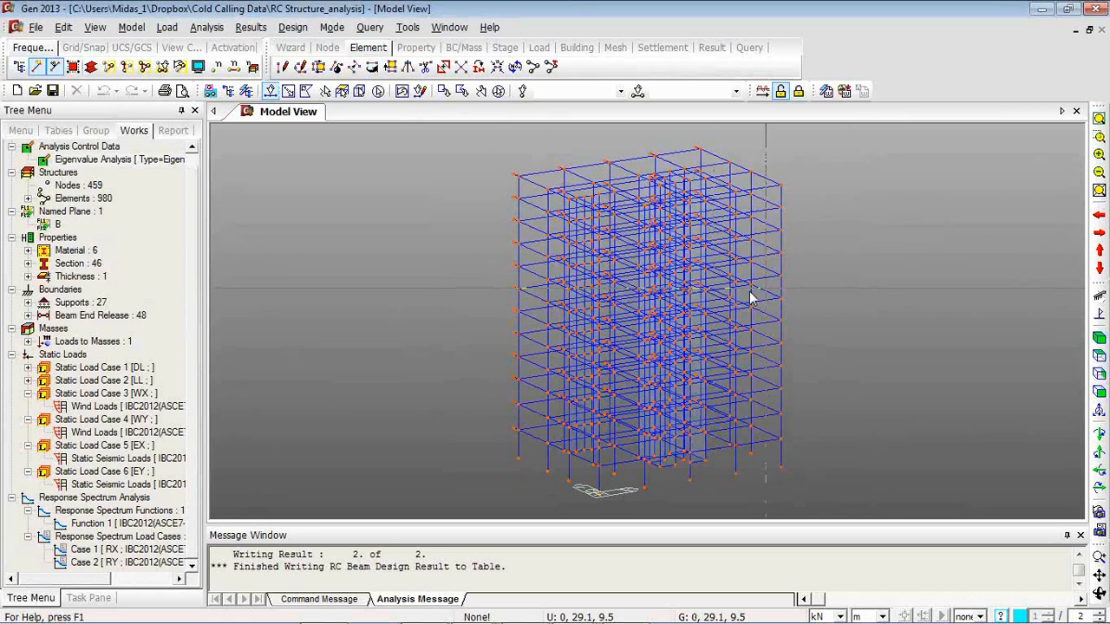
- Expand the DL and LL static load cases in the works tree and review all assigned loads and response spectrum data
{"action": "scroll", "coordinate": [82, 213], "scroll_direction": "up", "scroll_amount": 1}
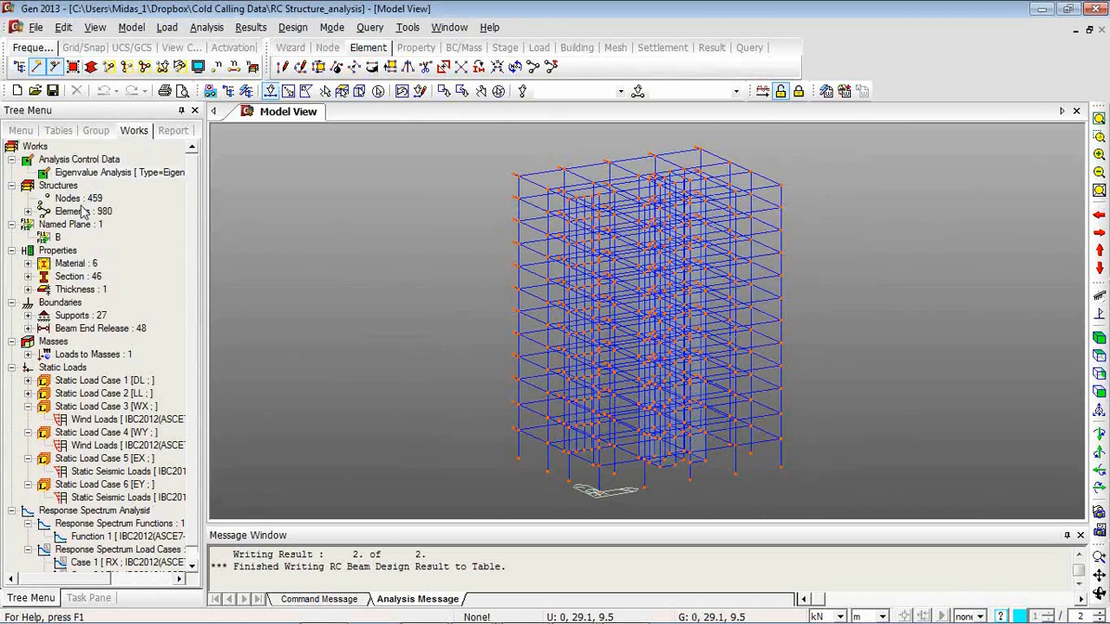
{"action": "left_click", "coordinate": [28, 384]}
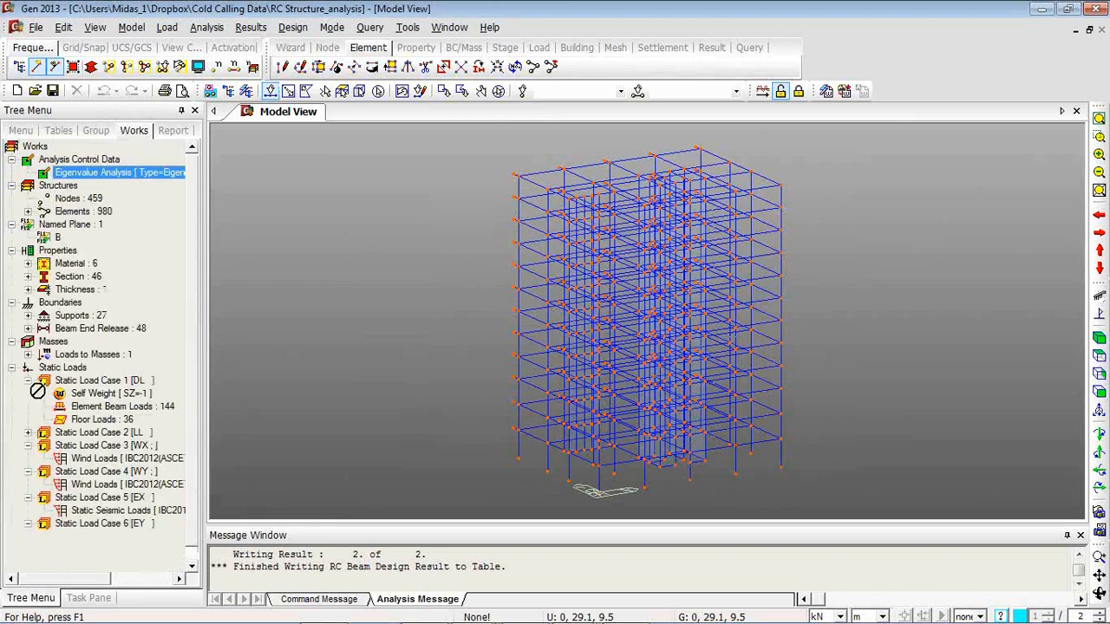
{"action": "left_click", "coordinate": [28, 431]}
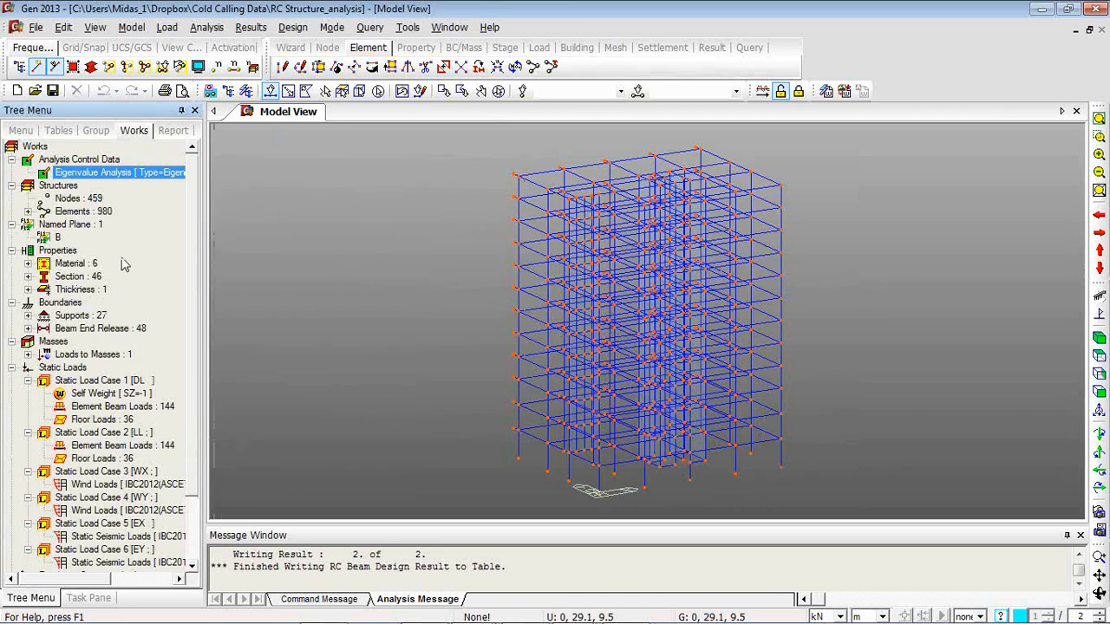
{"action": "scroll", "coordinate": [192, 496], "scroll_direction": "down", "scroll_amount": 2}
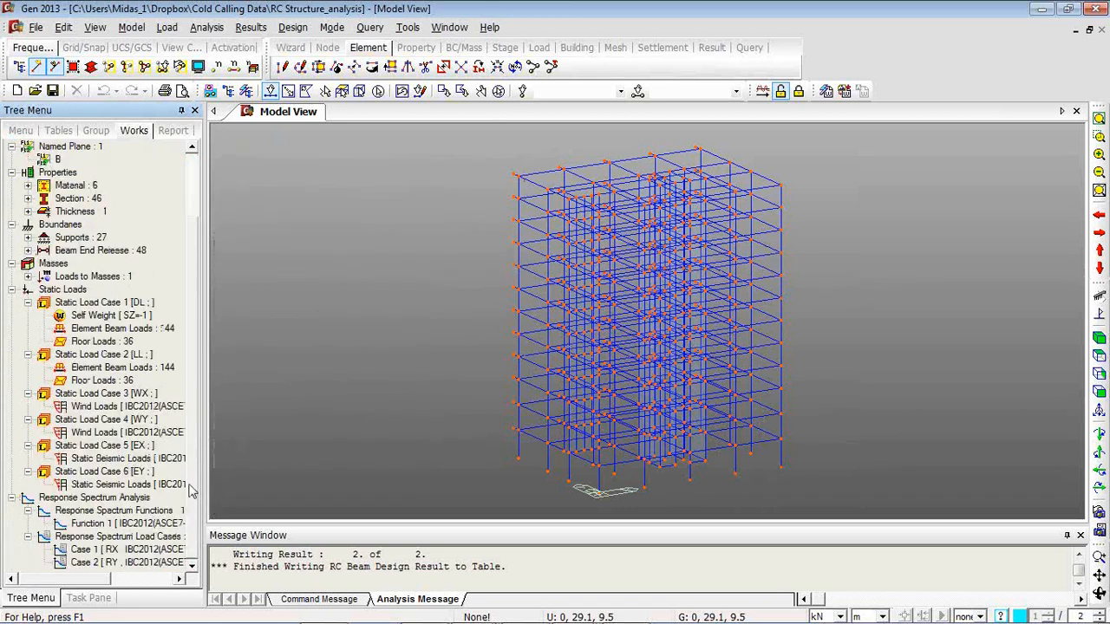
{"action": "scroll", "coordinate": [191, 491], "scroll_direction": "up", "scroll_amount": 2}
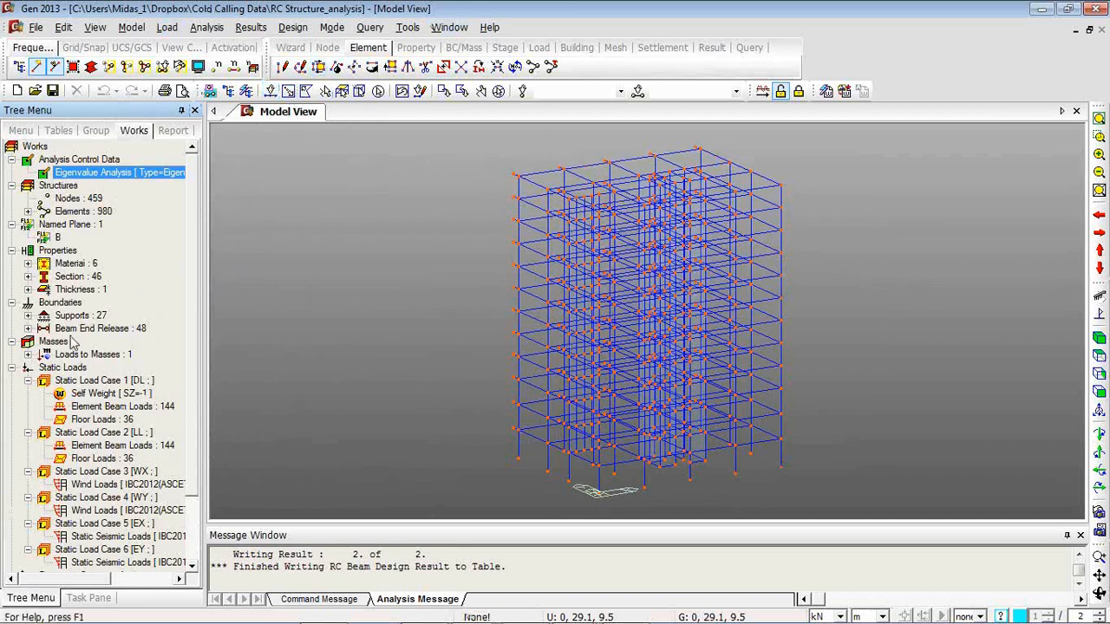
- Open the self weight settings, inspect the factors entered for load case DL, and close them
{"action": "left_click", "coordinate": [167, 27]}
{"action": "left_click", "coordinate": [222, 88]}
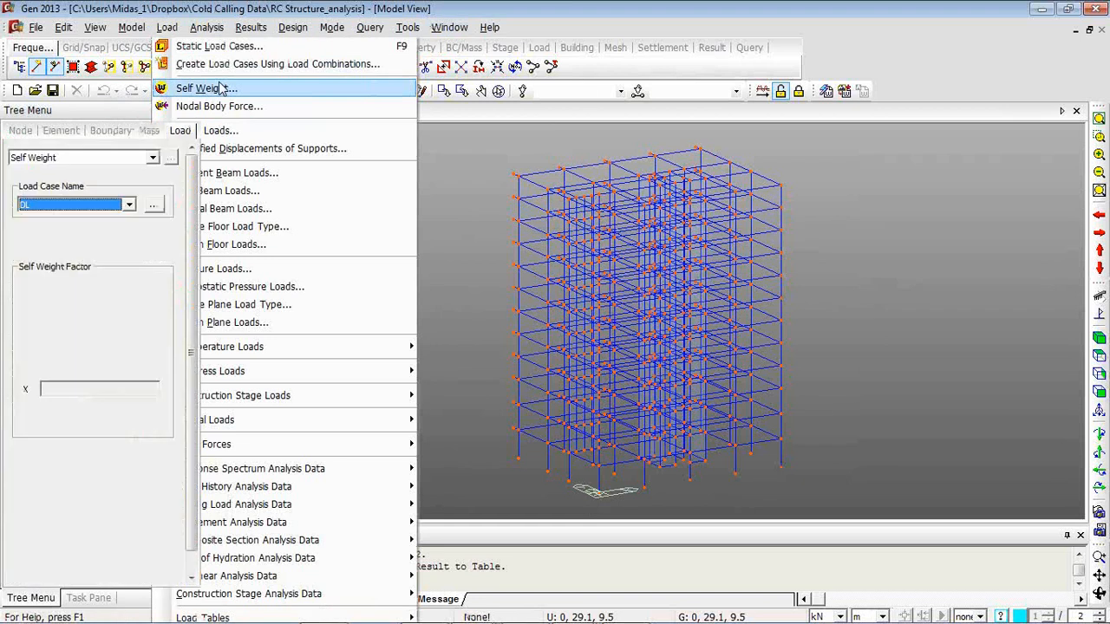
{"action": "left_click", "coordinate": [133, 466]}
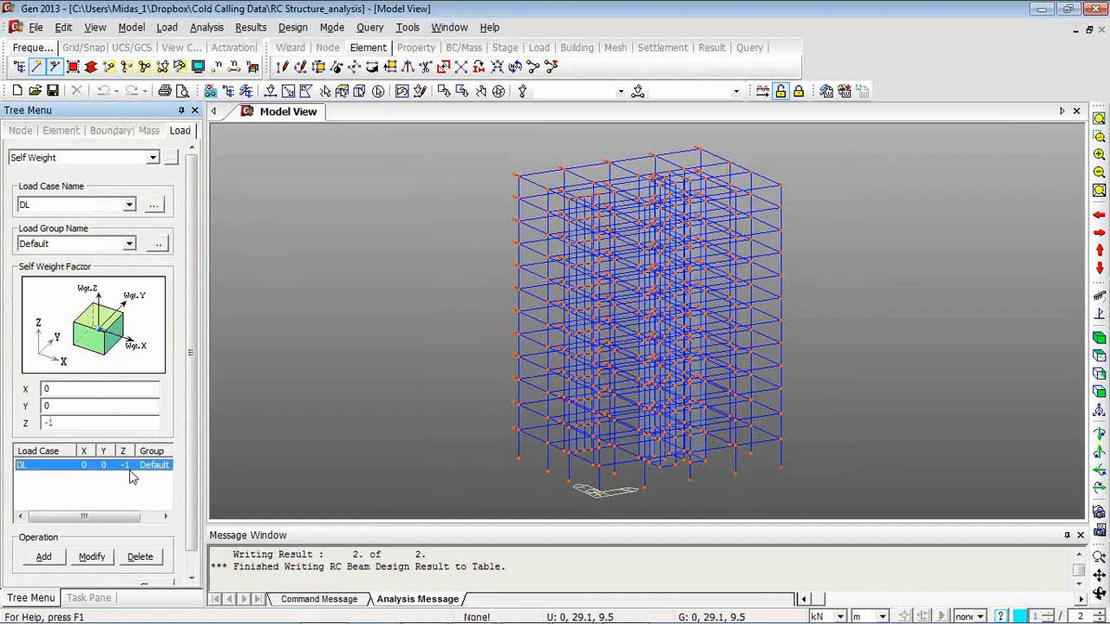
{"action": "scroll", "coordinate": [182, 555], "scroll_direction": "down", "scroll_amount": 1}
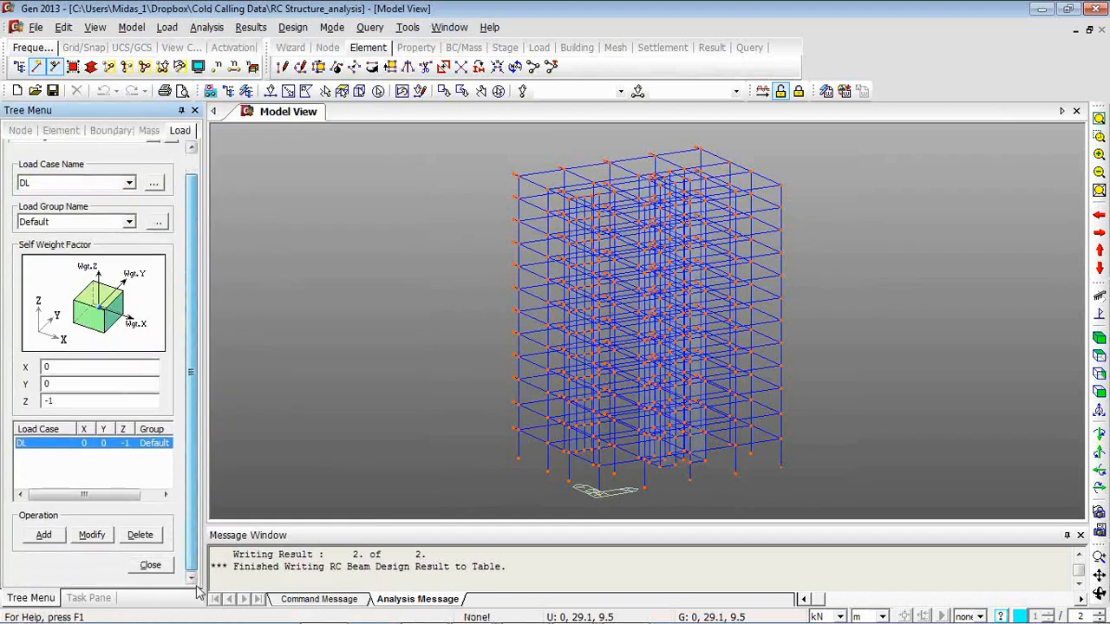
{"action": "left_click", "coordinate": [154, 566]}
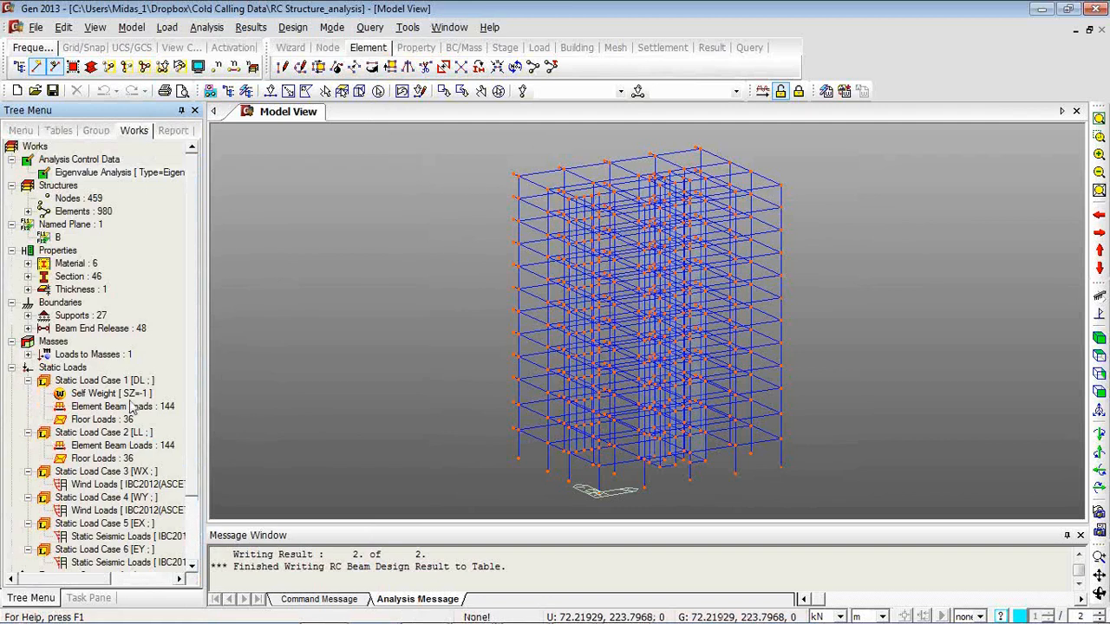
- Open the floor load type definitions, review the DL and LL floor loads of the 2~3F type, and close them
{"action": "right_click", "coordinate": [253, 159]}
{"action": "mouse_move", "coordinate": [320, 273]}
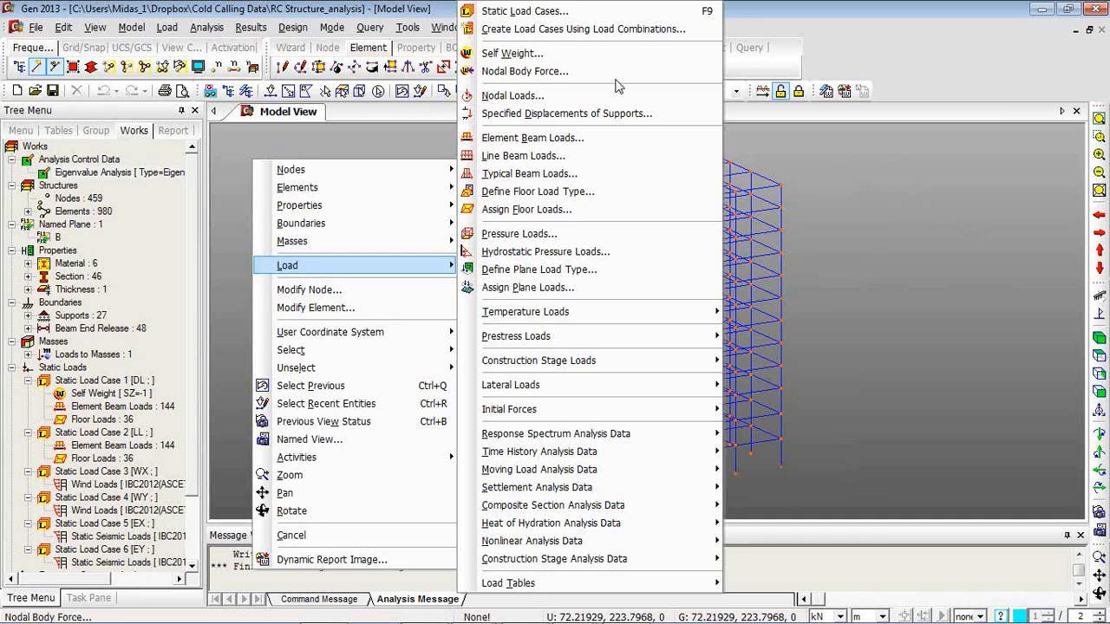
{"action": "left_click", "coordinate": [633, 201]}
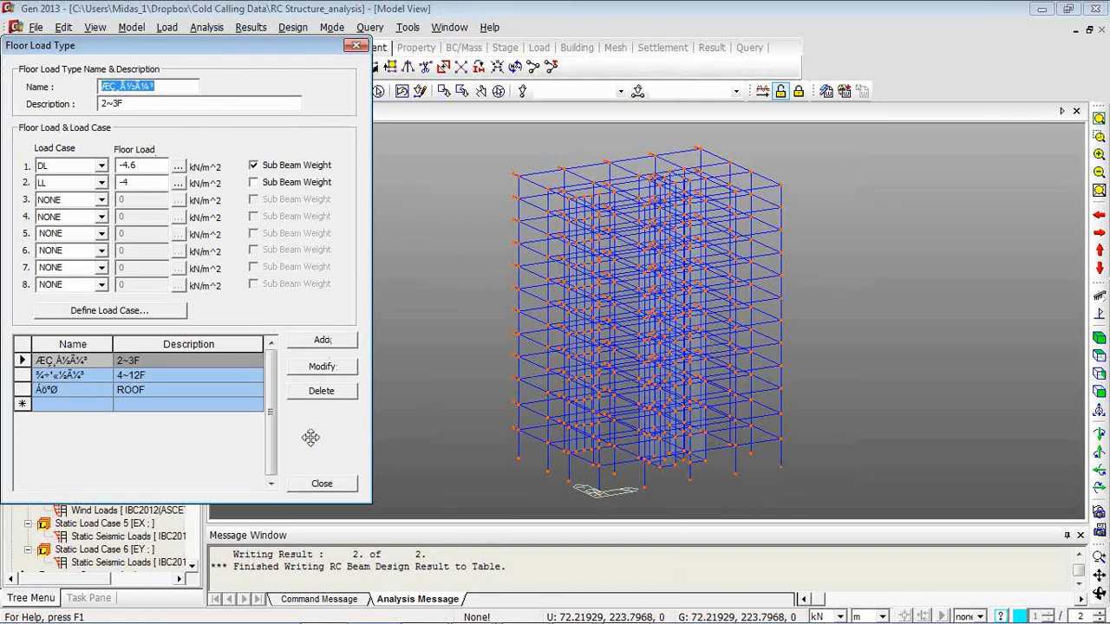
{"action": "left_click", "coordinate": [322, 484]}
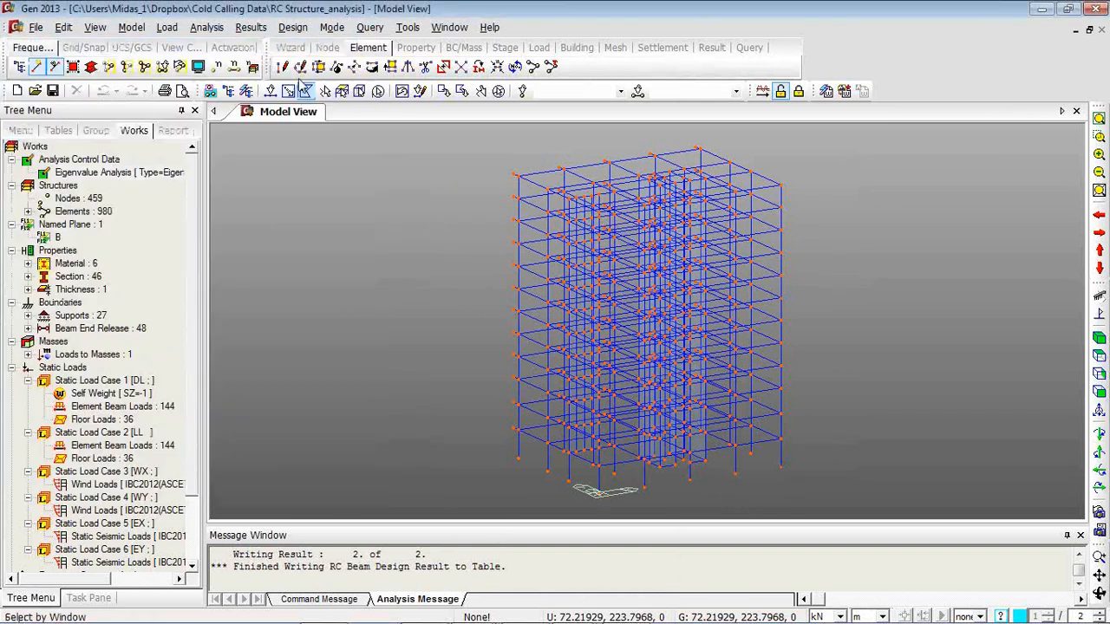
- Open the floor load assignment settings, review the available load types, distribution and copy options, and return to the works tree
{"action": "left_click", "coordinate": [166, 28]}
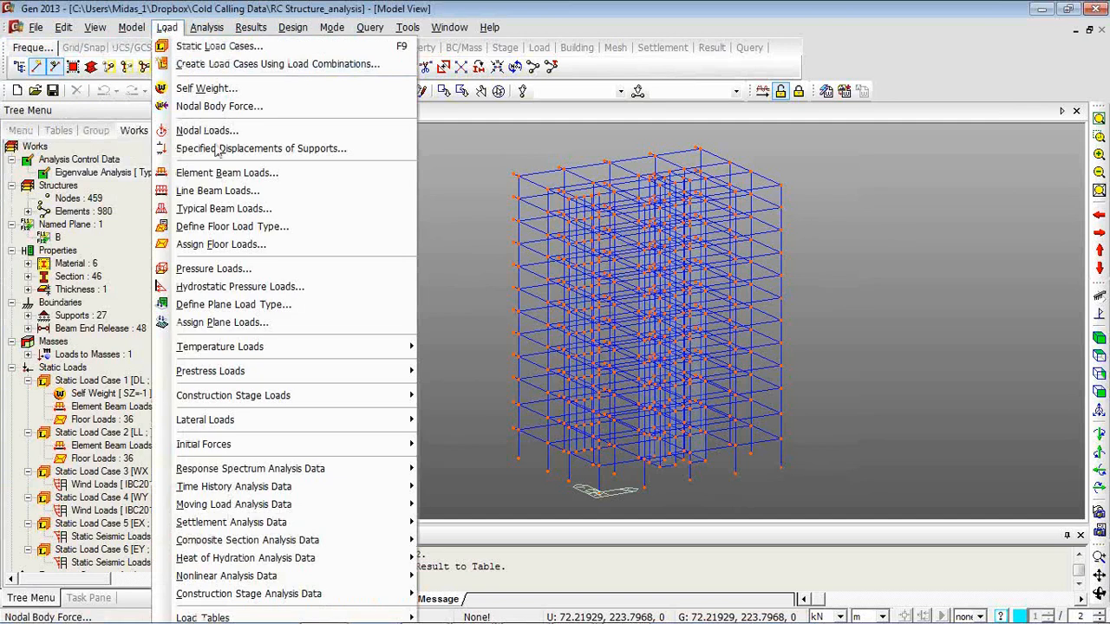
{"action": "left_click", "coordinate": [268, 244]}
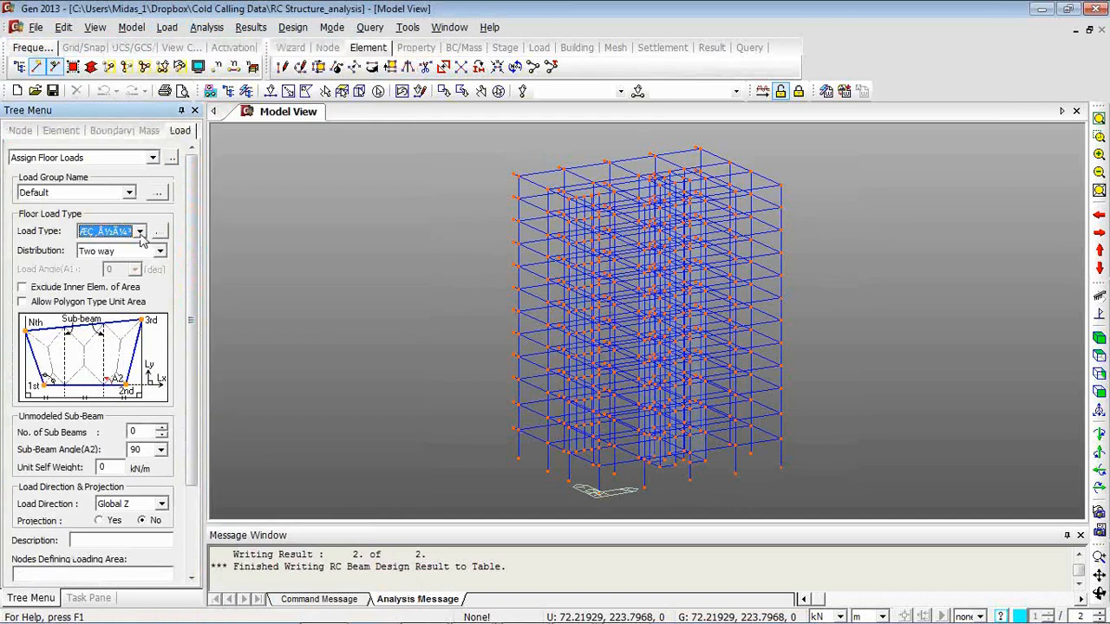
{"action": "left_click", "coordinate": [139, 232]}
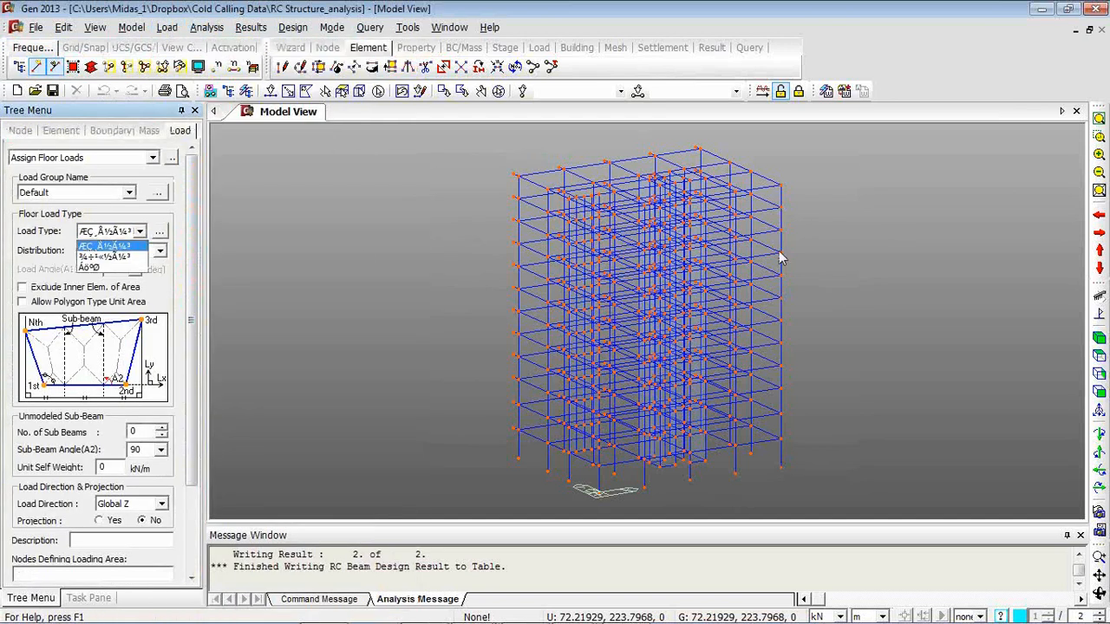
{"action": "left_click", "coordinate": [113, 247]}
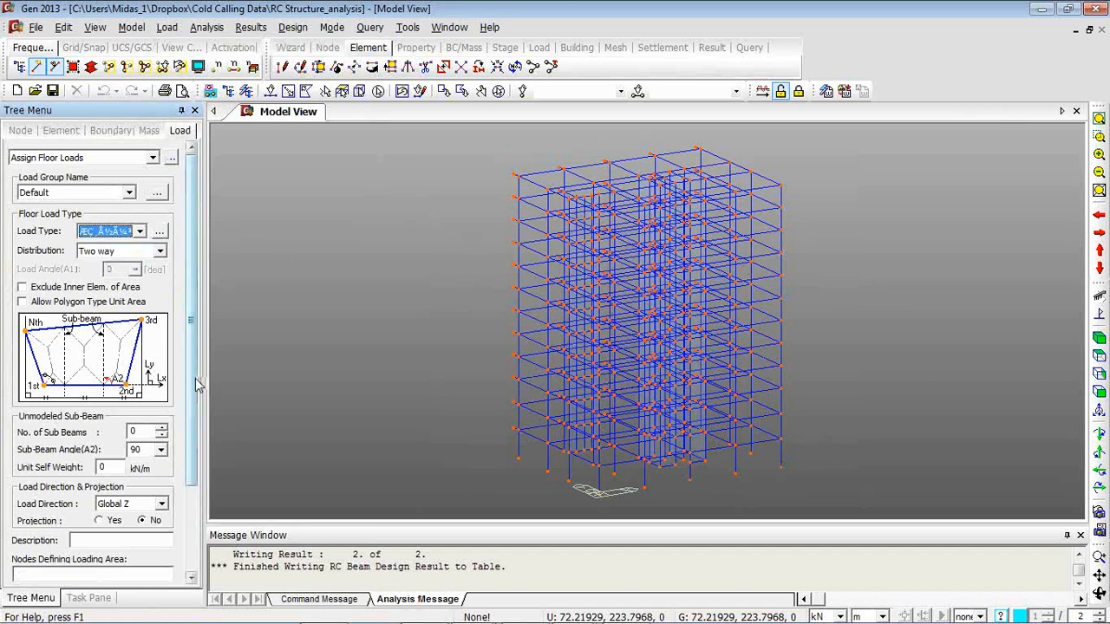
{"action": "scroll", "coordinate": [204, 420], "scroll_direction": "down", "scroll_amount": 1}
{"action": "scroll", "coordinate": [205, 419], "scroll_direction": "down", "scroll_amount": 3}
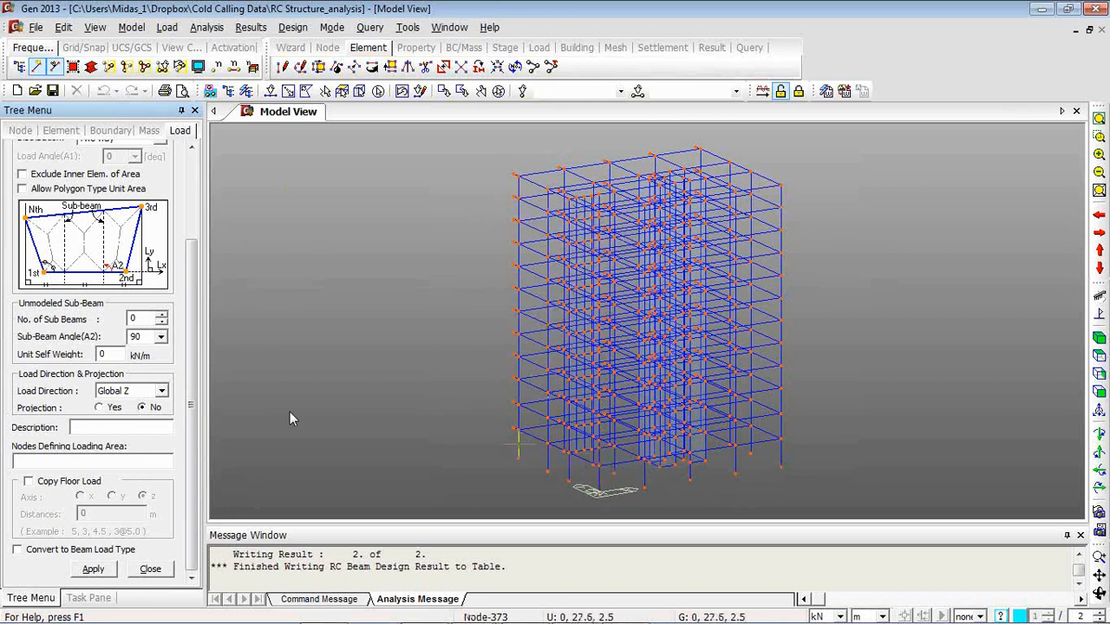
{"action": "left_click_drag", "start_coordinate": [194, 523], "coordinate": [208, 390]}
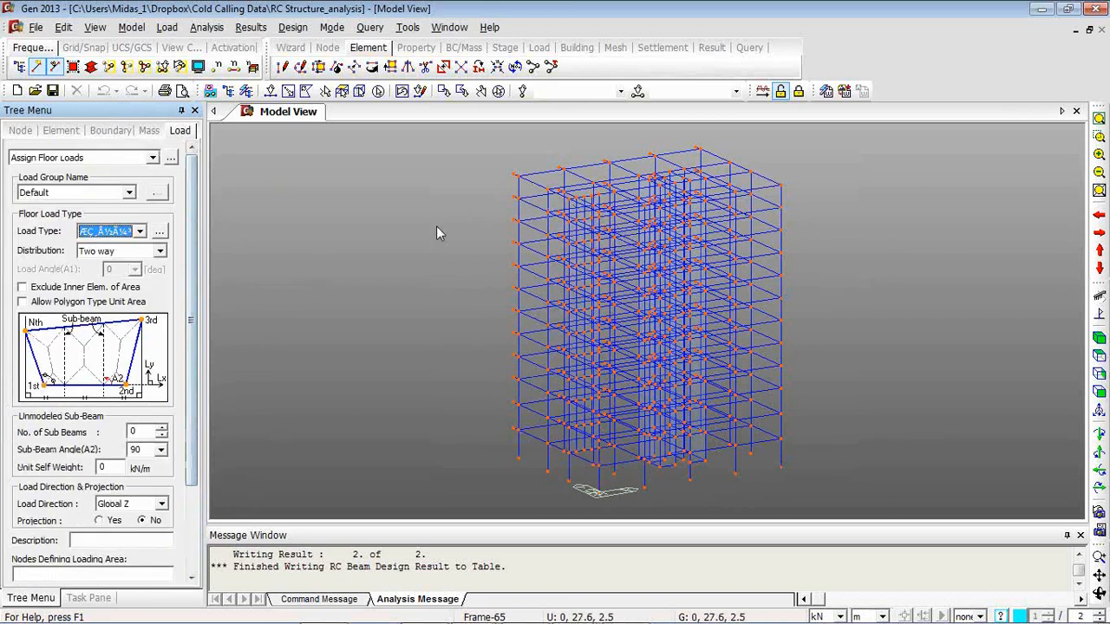
{"action": "left_click", "coordinate": [141, 232]}
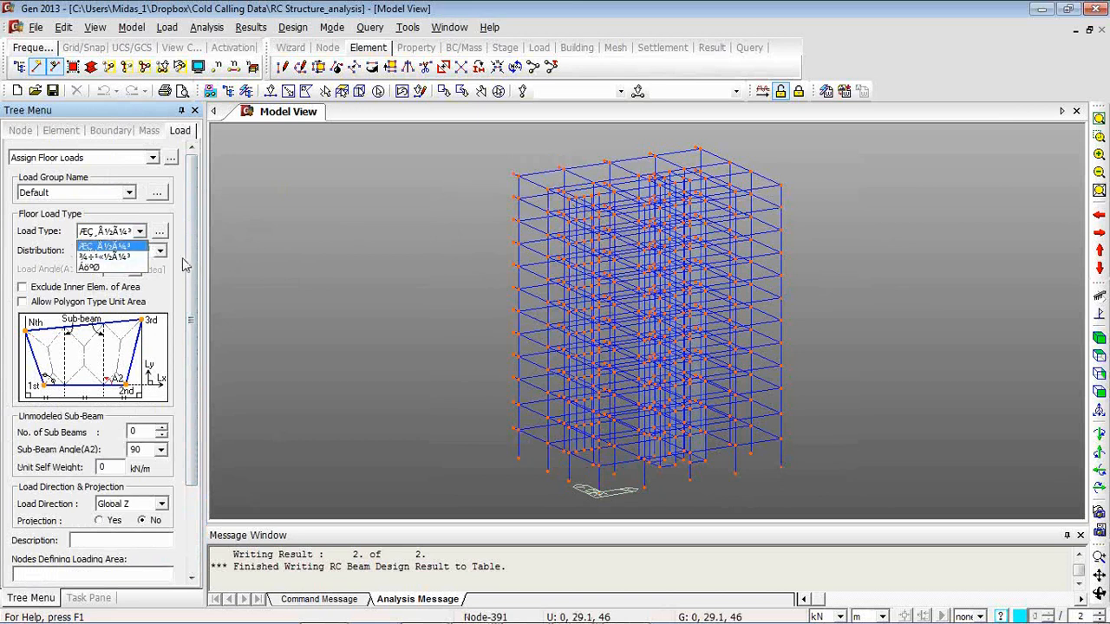
{"action": "left_click", "coordinate": [141, 233]}
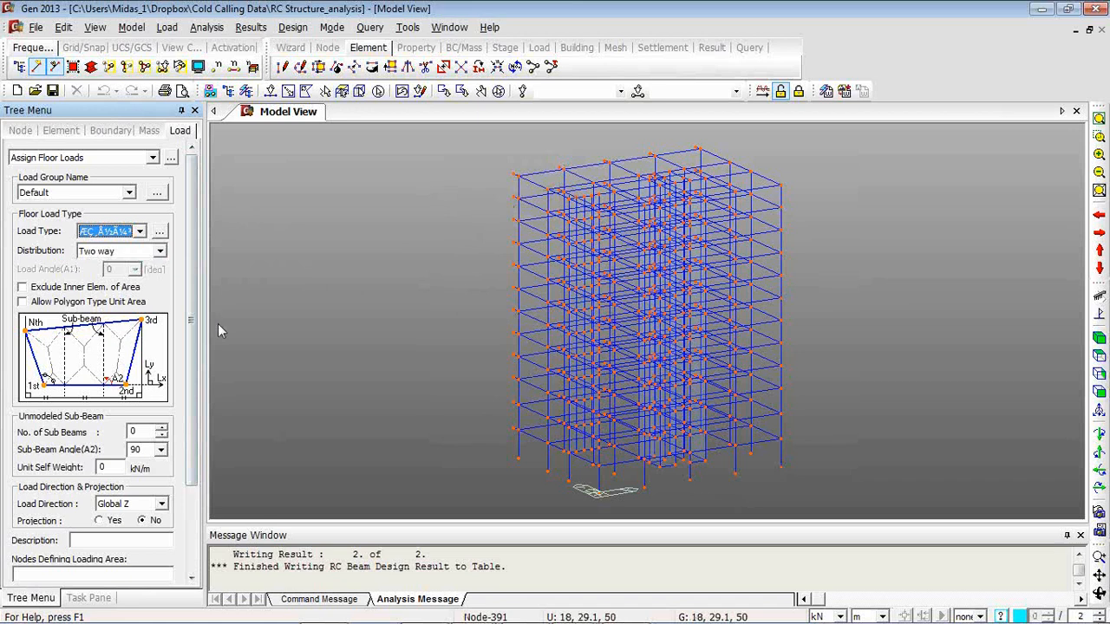
{"action": "left_click", "coordinate": [228, 90]}
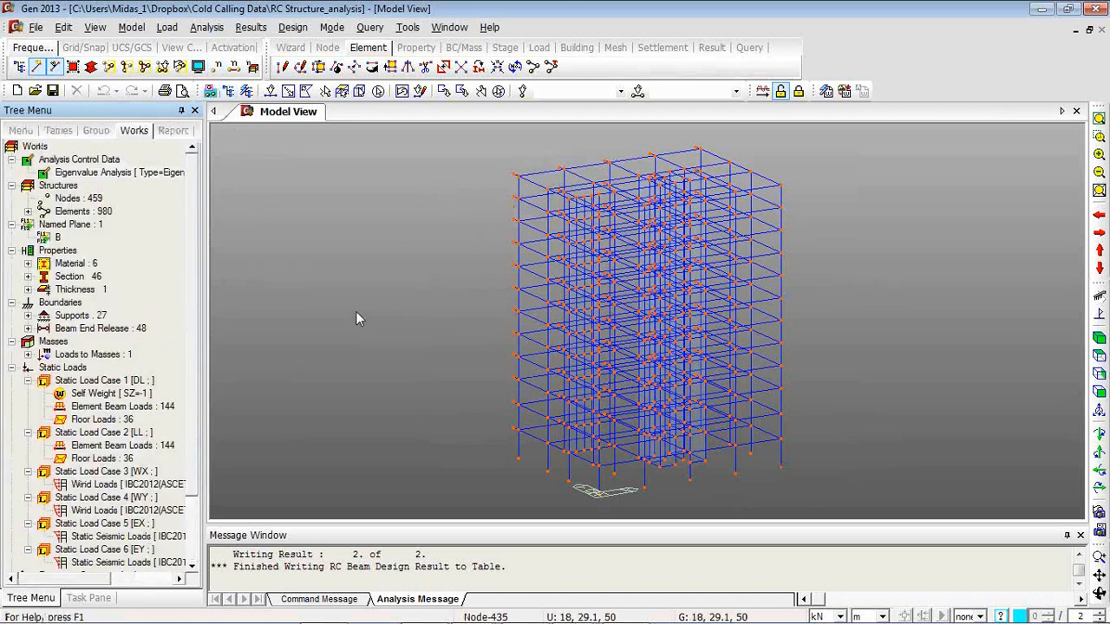
- Open the lateral wind load definitions and bring up the specification of load case WX
{"action": "left_click", "coordinate": [166, 28]}
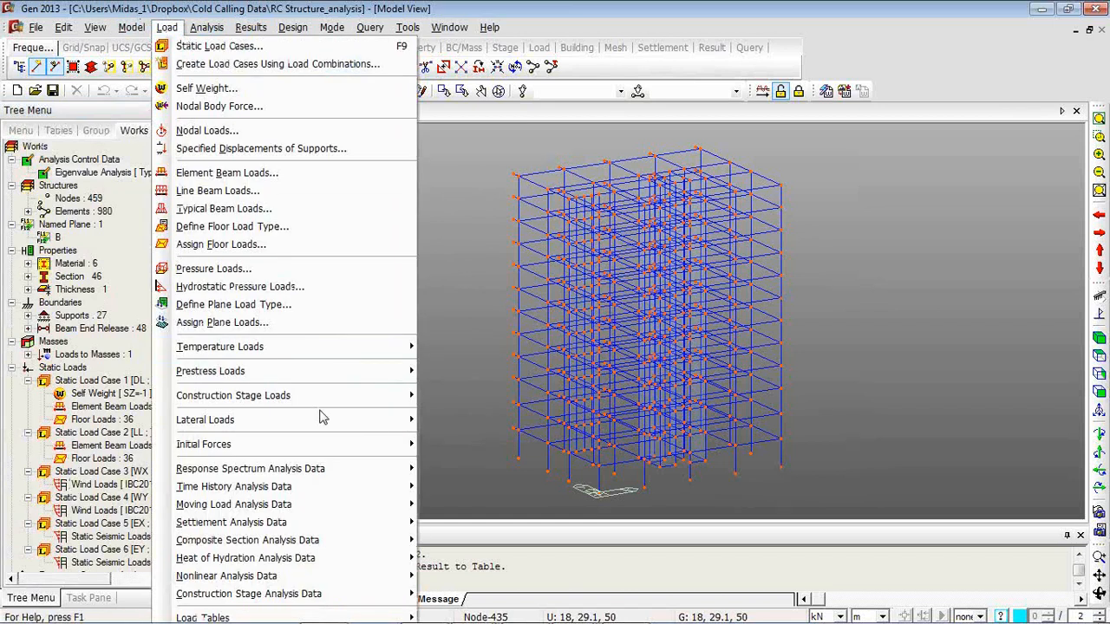
{"action": "mouse_move", "coordinate": [324, 421]}
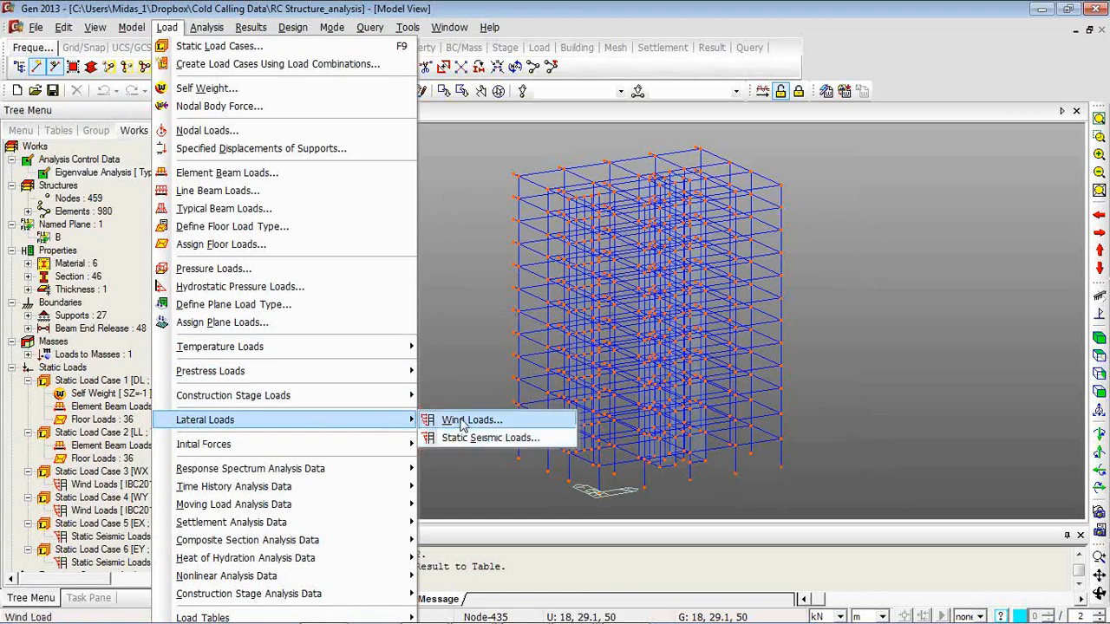
{"action": "left_click", "coordinate": [460, 421]}
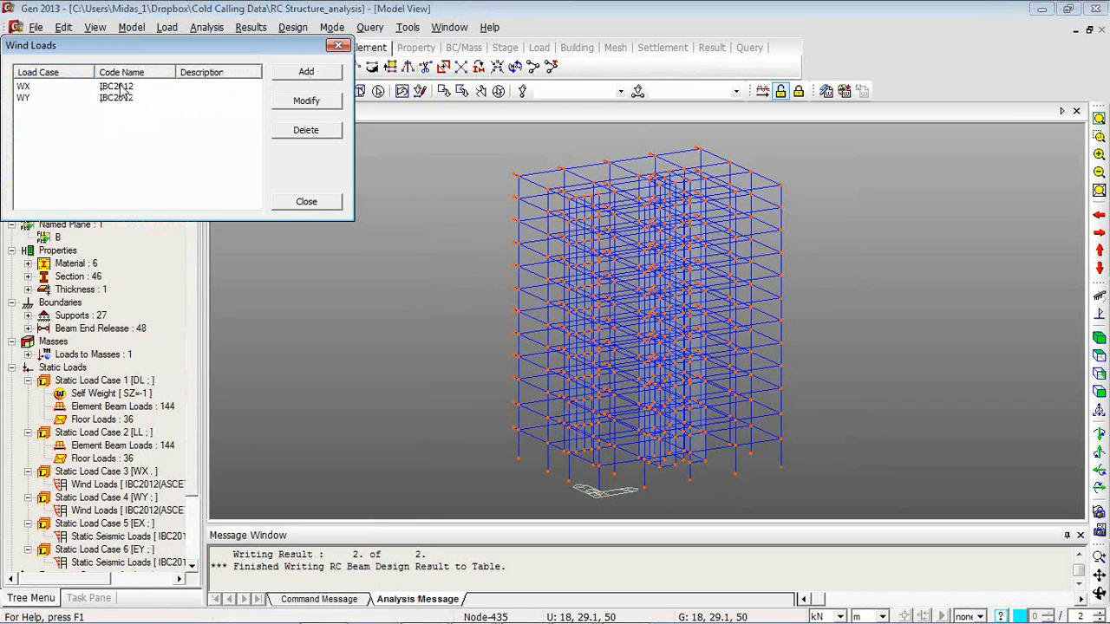
{"action": "left_click", "coordinate": [121, 87]}
{"action": "double_click", "coordinate": [122, 87]}
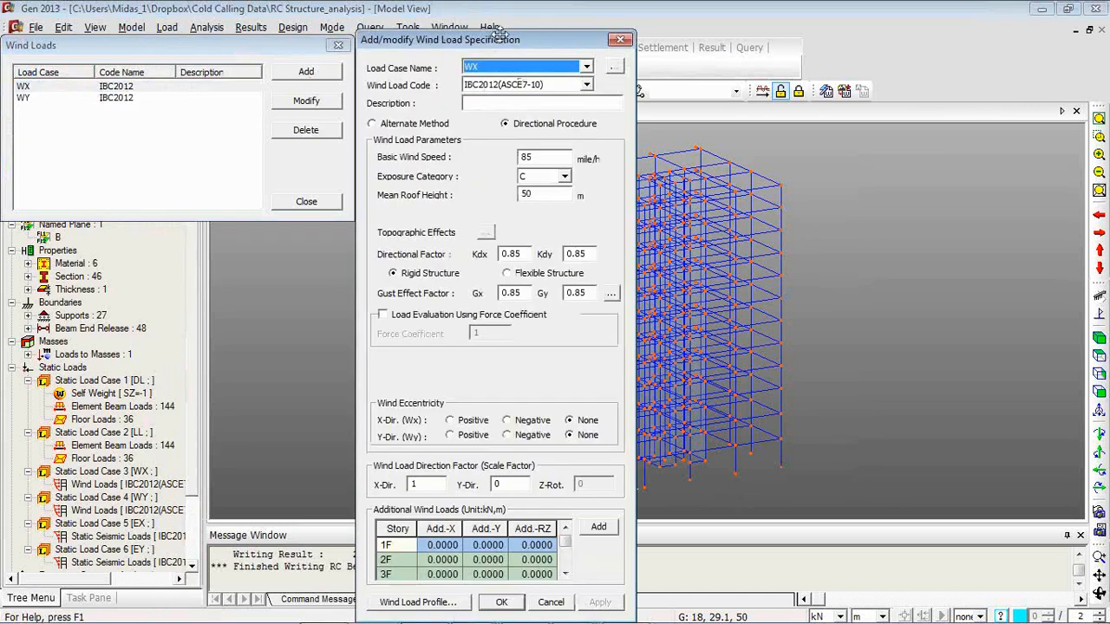
{"action": "left_click_drag", "start_coordinate": [511, 40], "coordinate": [545, 19]}
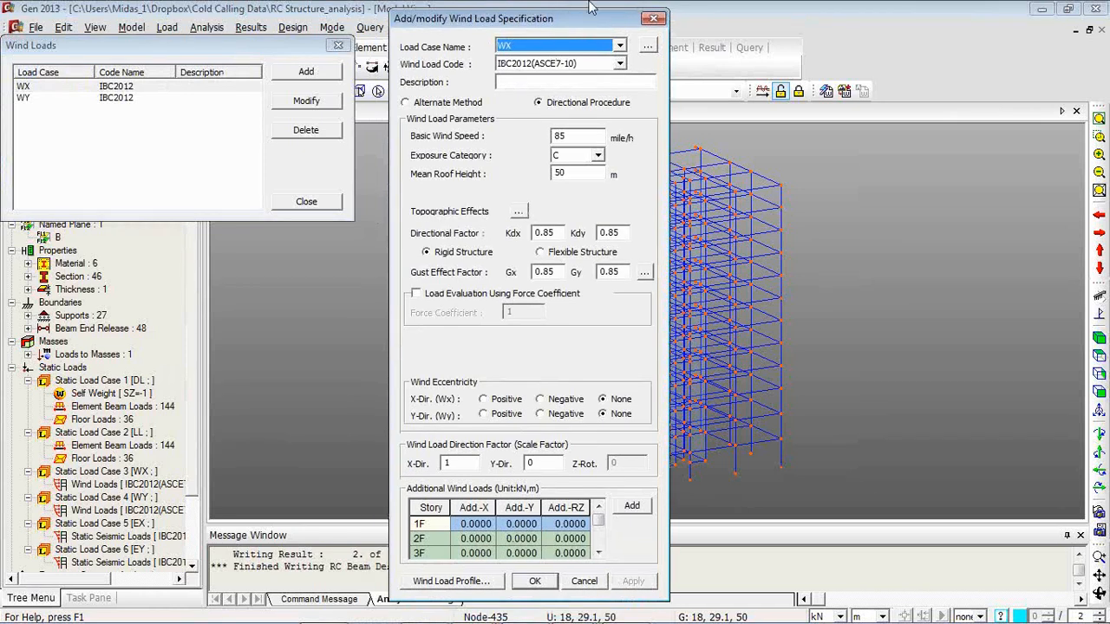
- Review the available wind load codes for WX, keep IBC2012(ASCE7-10) with the Directional Procedure, and examine the additional wind loads
{"action": "left_click", "coordinate": [620, 46]}
{"action": "left_click", "coordinate": [621, 52]}
{"action": "left_click", "coordinate": [620, 63]}
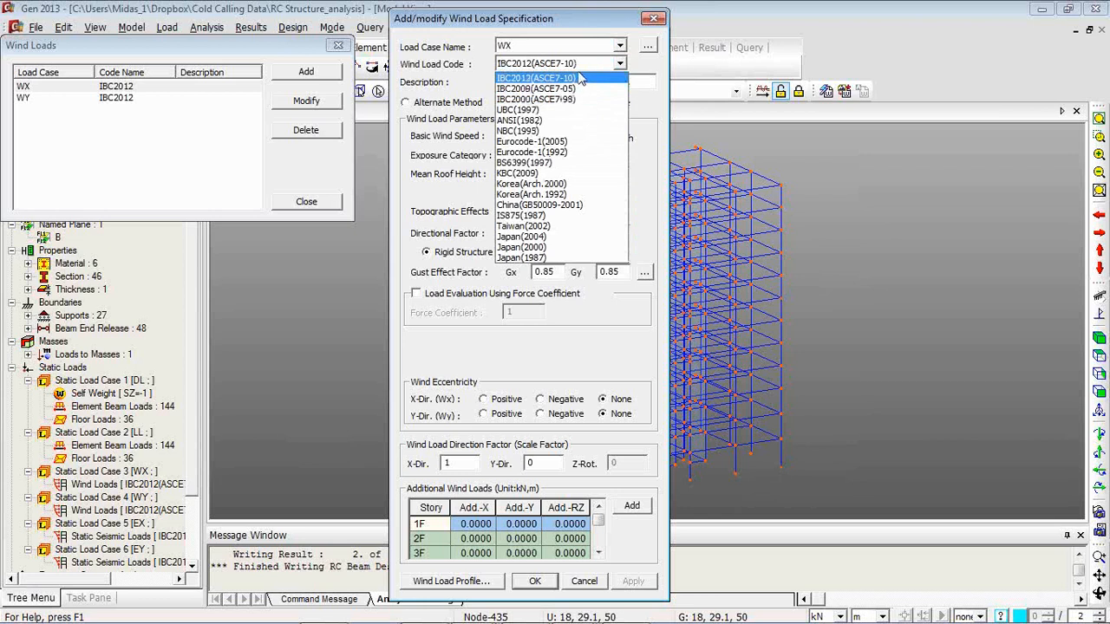
{"action": "left_click", "coordinate": [580, 79]}
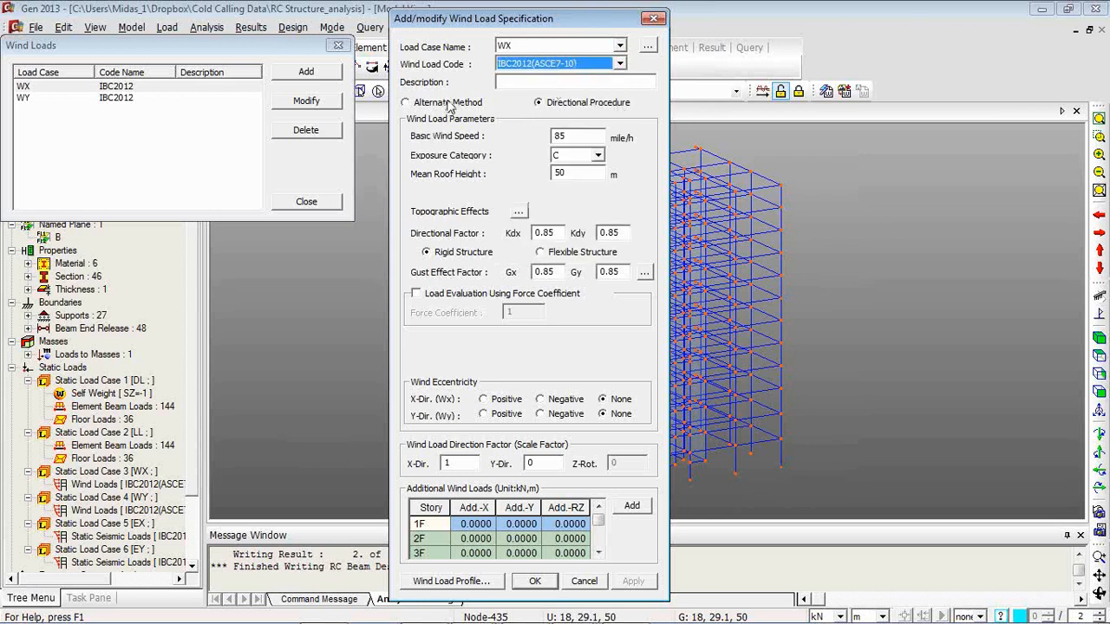
{"action": "left_click", "coordinate": [449, 105]}
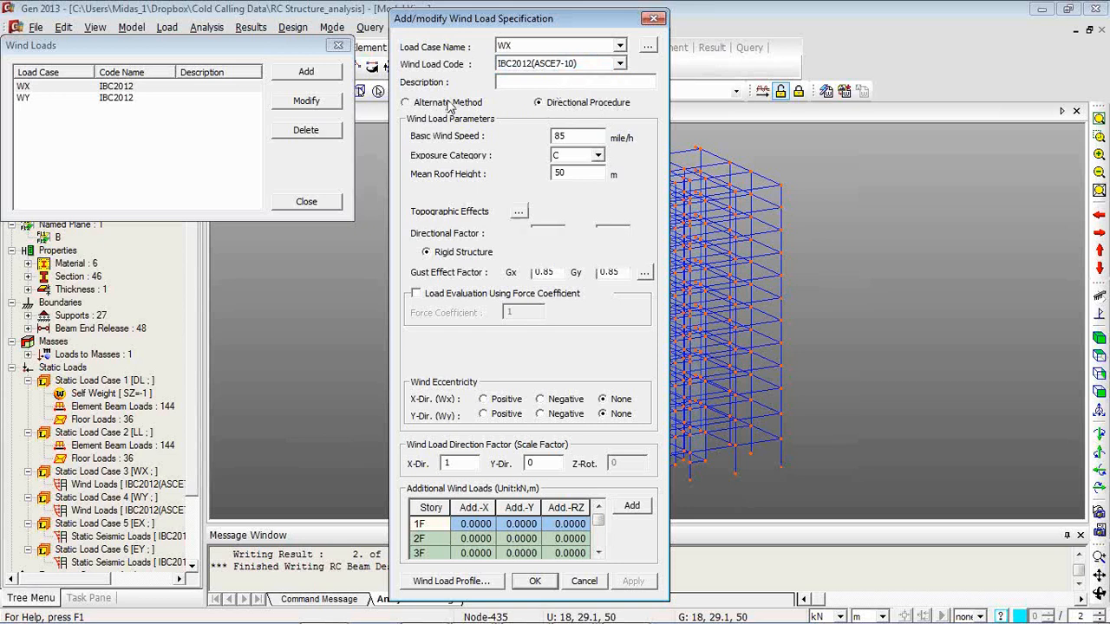
{"action": "left_click", "coordinate": [590, 104]}
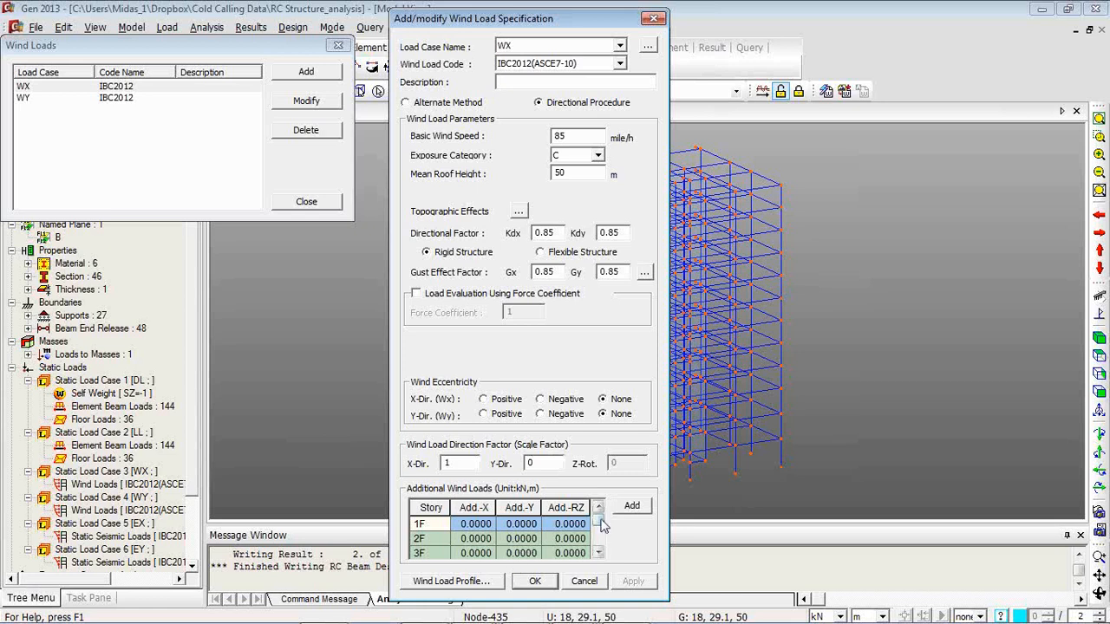
{"action": "left_click_drag", "start_coordinate": [601, 524], "coordinate": [583, 492]}
- Review the WX wind load profile in the X direction as story shear and overturning moment, examine its story table, and close the specification unchanged
{"action": "left_click", "coordinate": [479, 582]}
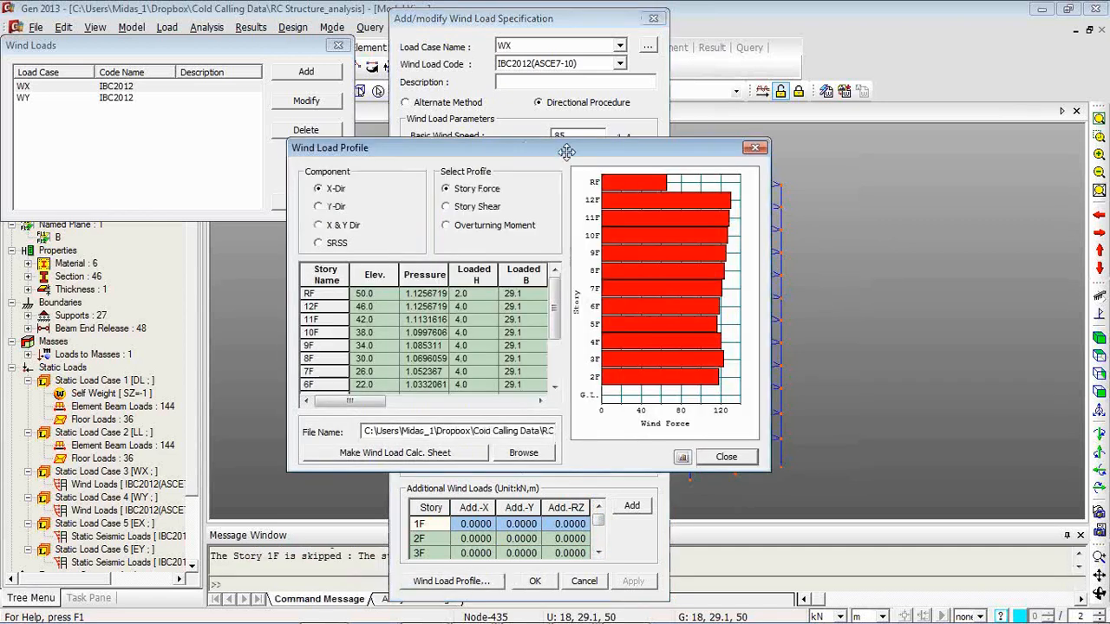
{"action": "left_click_drag", "start_coordinate": [566, 153], "coordinate": [568, 84]}
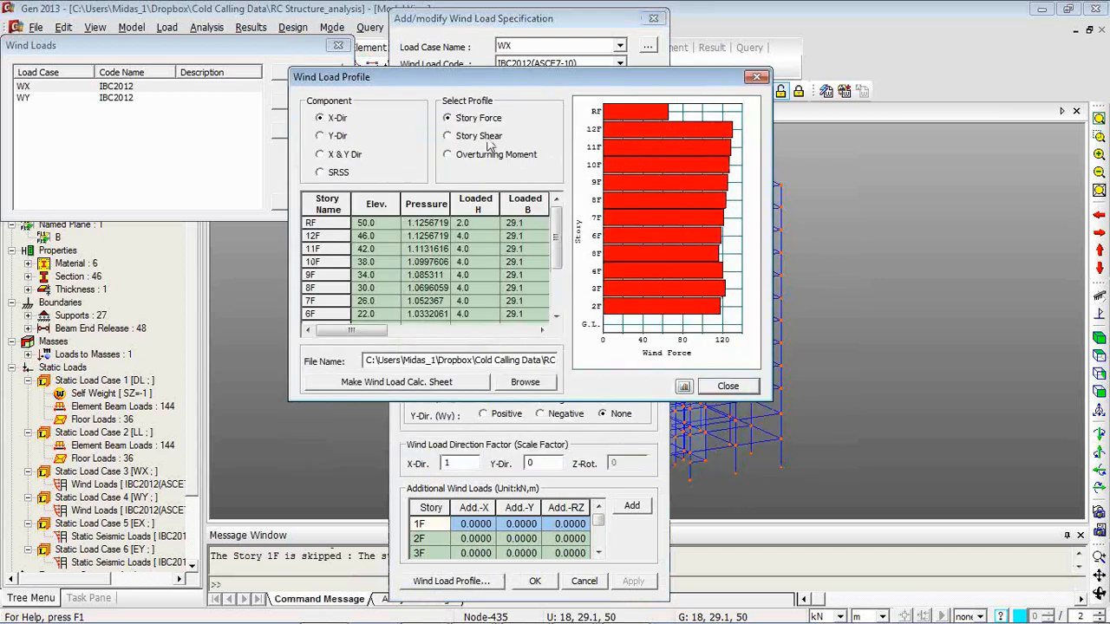
{"action": "left_click", "coordinate": [488, 139]}
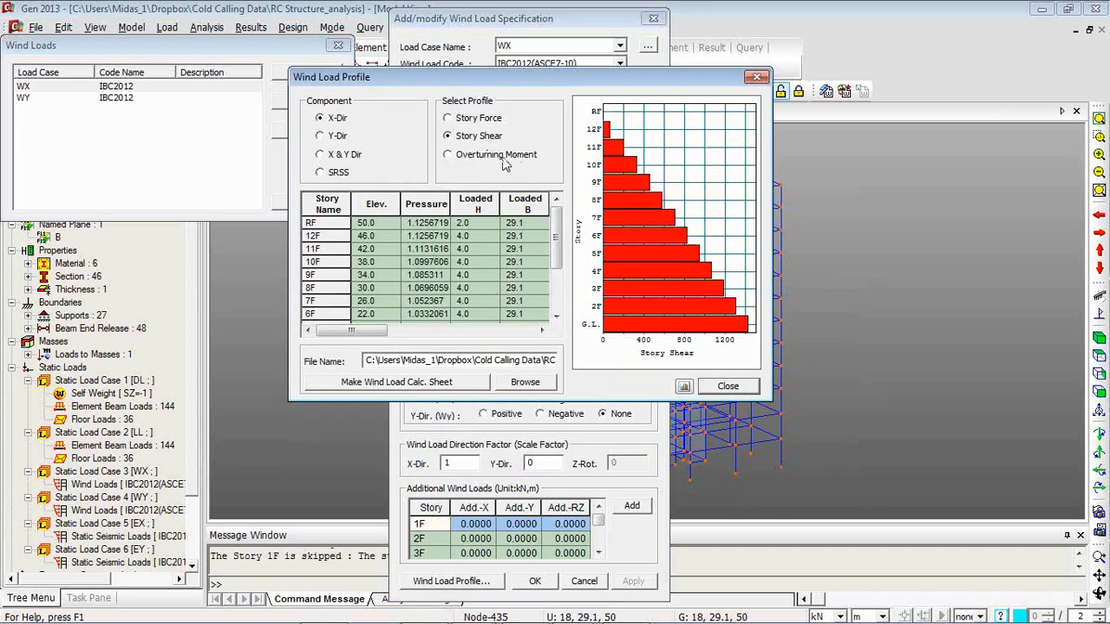
{"action": "left_click", "coordinate": [502, 158]}
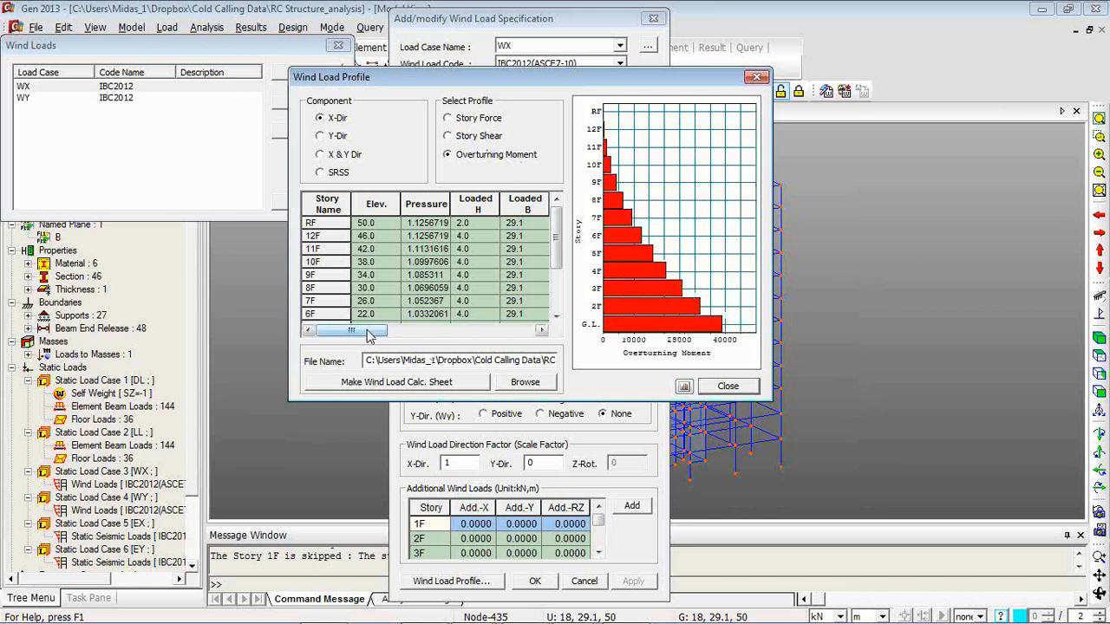
{"action": "mouse_move", "coordinate": [376, 334]}
{"action": "left_mouse_down"}
{"action": "mouse_move", "coordinate": [416, 334]}
{"action": "mouse_move", "coordinate": [364, 333]}
{"action": "left_mouse_up"}
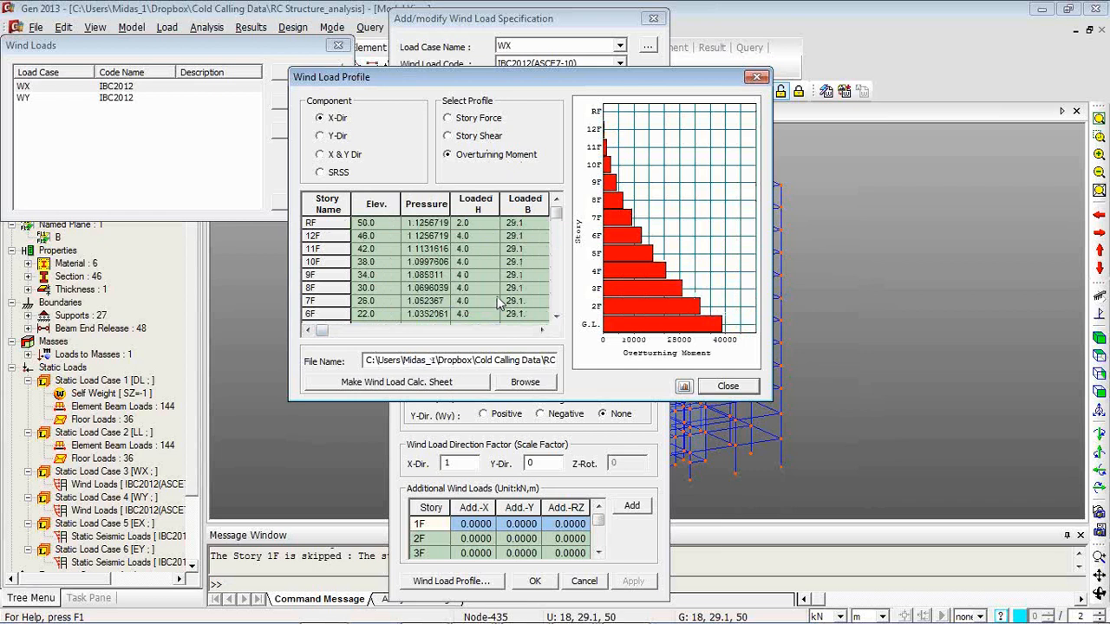
{"action": "left_click", "coordinate": [542, 330]}
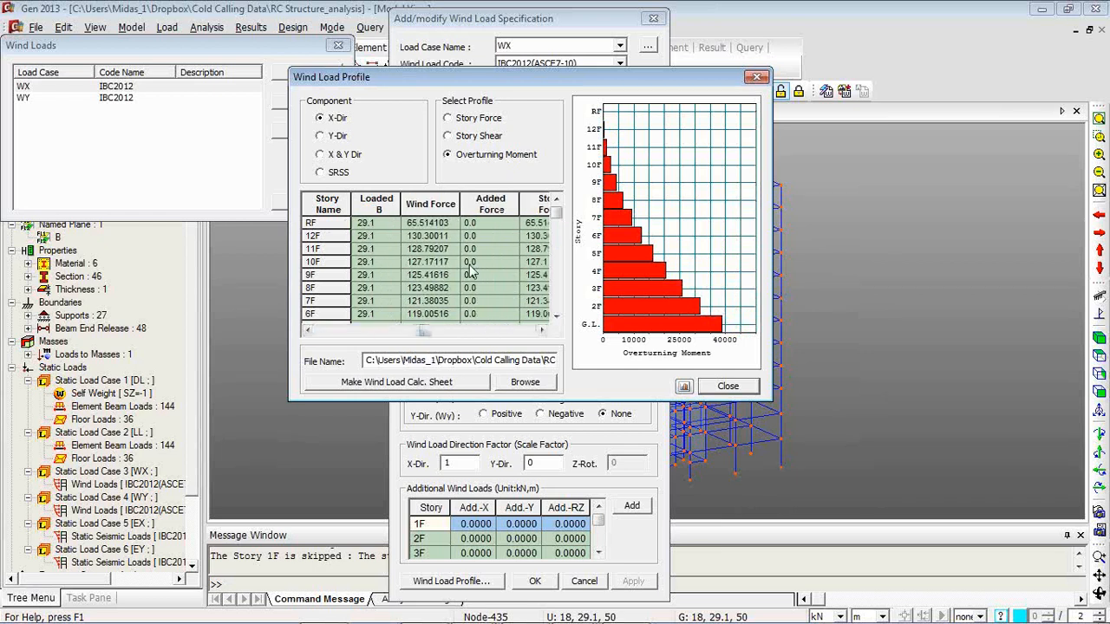
{"action": "left_click", "coordinate": [542, 330]}
{"action": "left_click", "coordinate": [542, 330]}
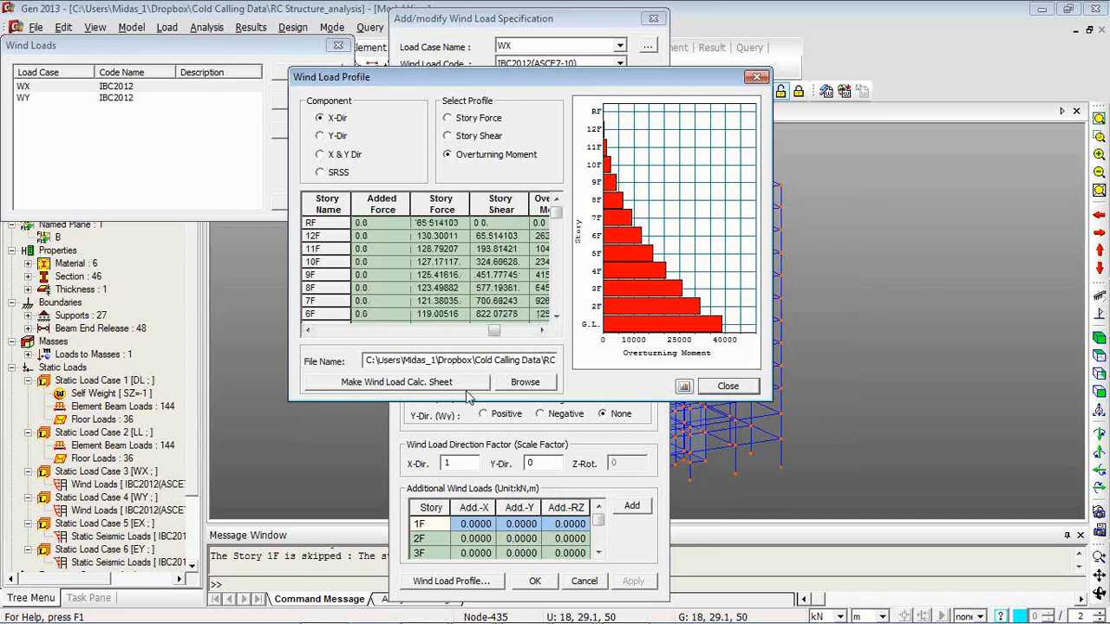
{"action": "left_click_drag", "start_coordinate": [493, 334], "coordinate": [312, 333]}
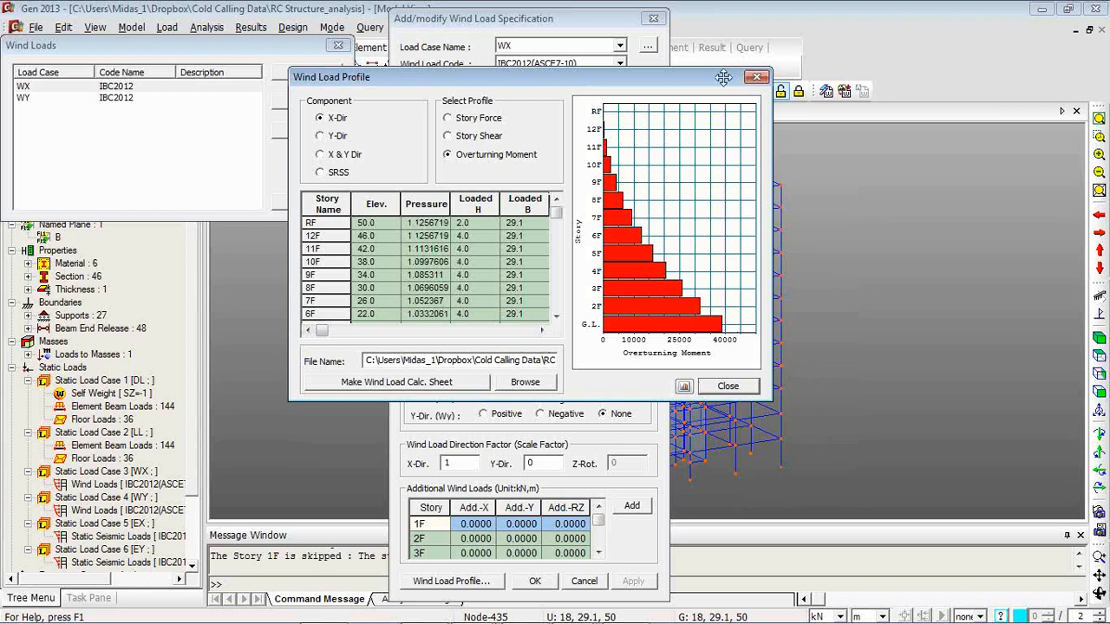
{"action": "left_click", "coordinate": [727, 386]}
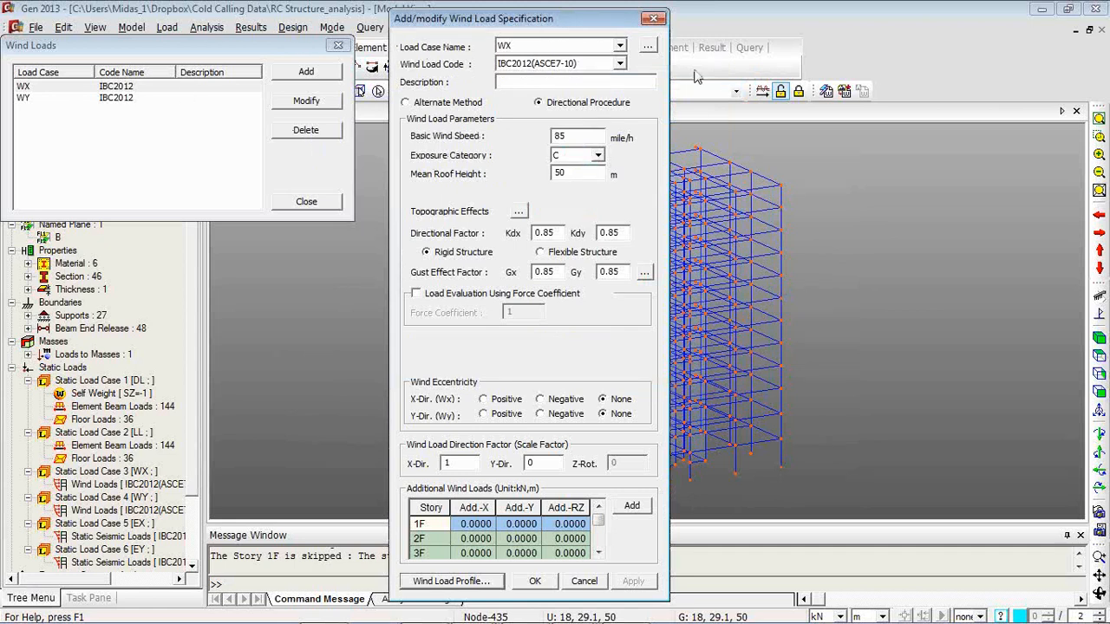
{"action": "left_click", "coordinate": [582, 581]}
- Inspect the wind load specification of load case WY and close the wind load definitions
{"action": "left_click", "coordinate": [50, 98]}
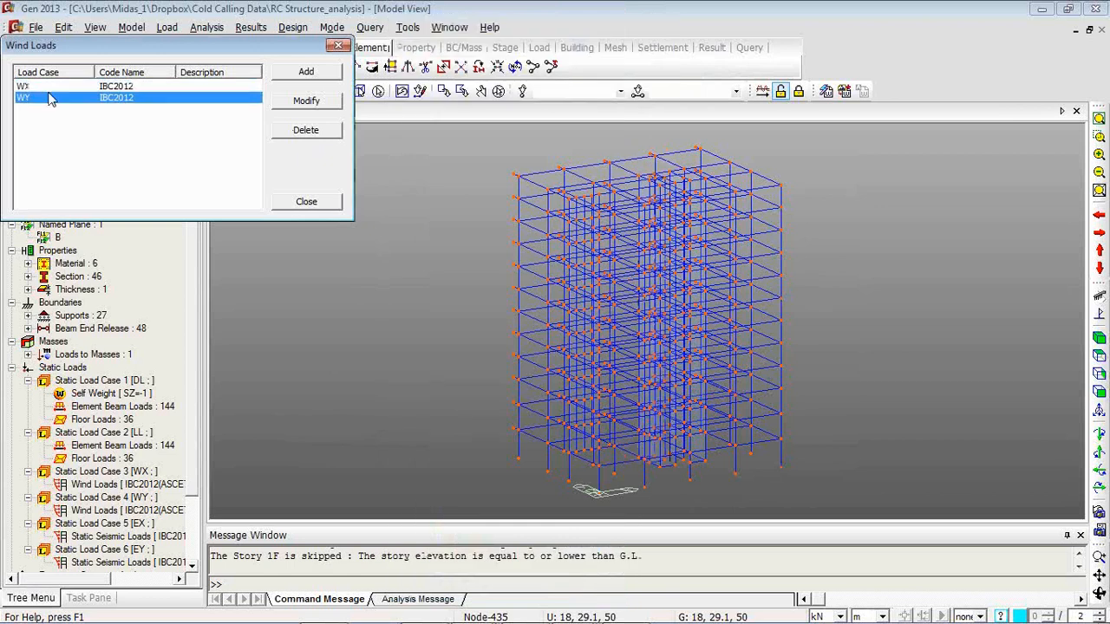
{"action": "double_click", "coordinate": [49, 98]}
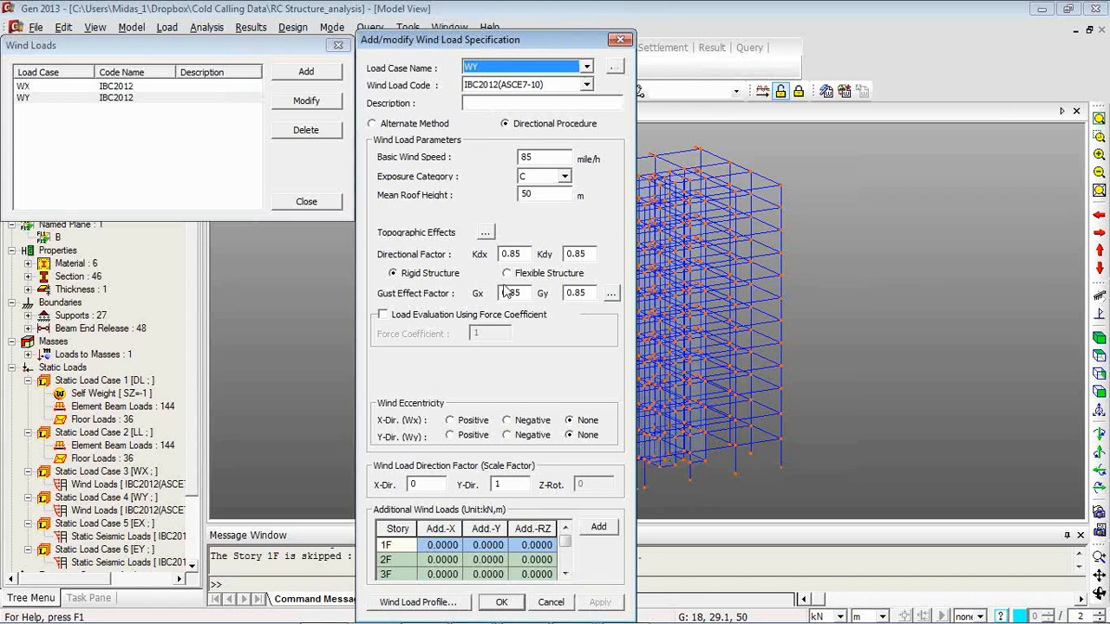
{"action": "left_click", "coordinate": [619, 39]}
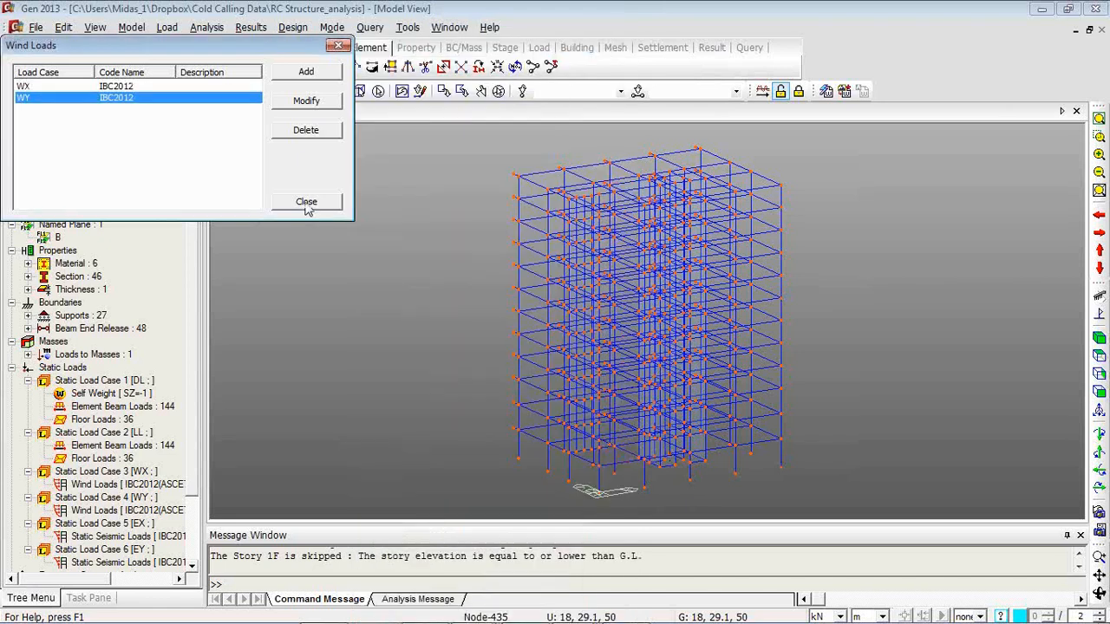
{"action": "left_click", "coordinate": [306, 202]}
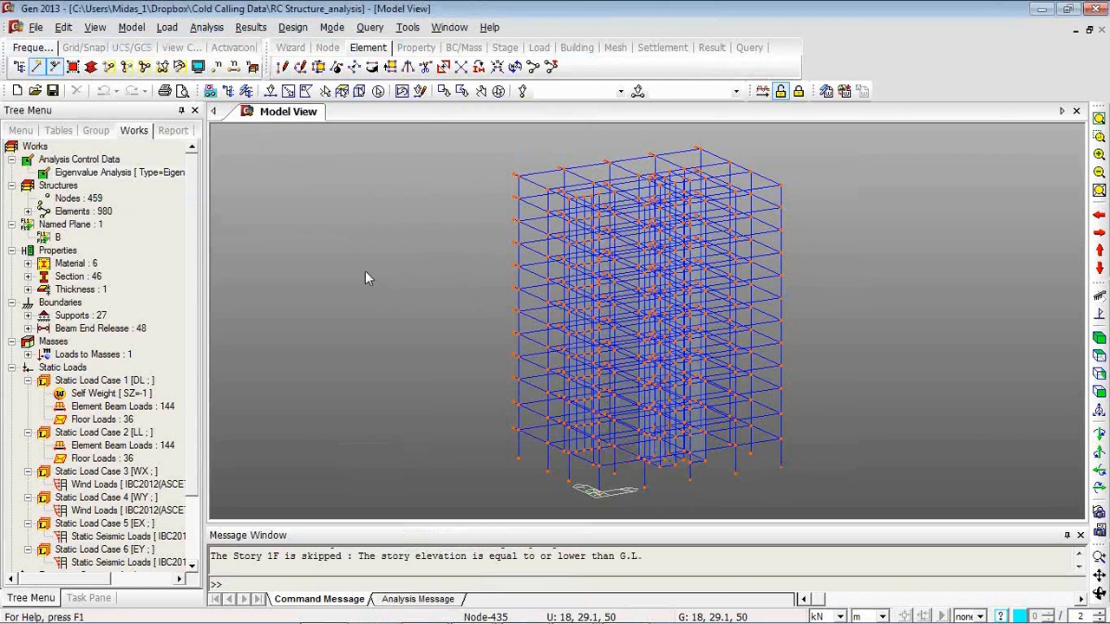
- Open the static seismic load definitions and start a new seismic load specification for load case EX
{"action": "right_click", "coordinate": [300, 189]}
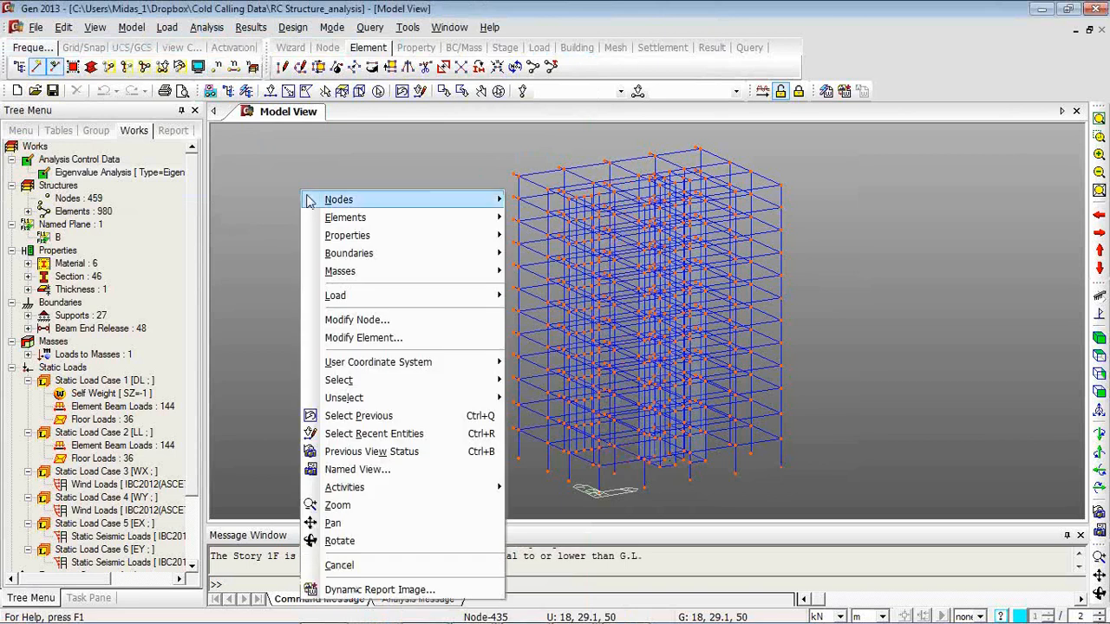
{"action": "mouse_move", "coordinate": [361, 299]}
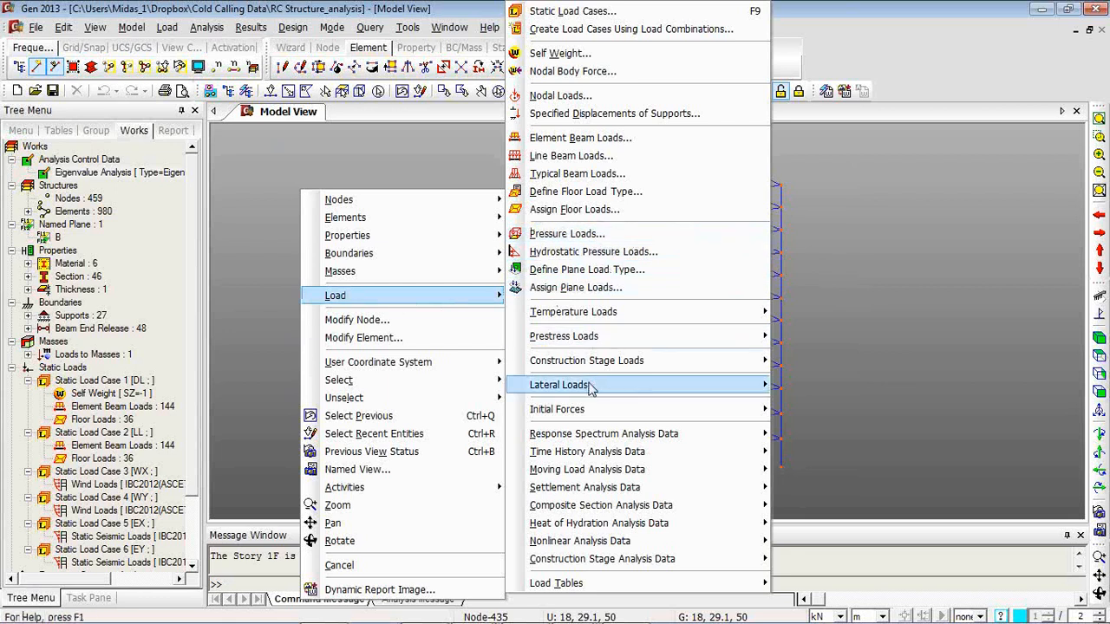
{"action": "mouse_move", "coordinate": [592, 390]}
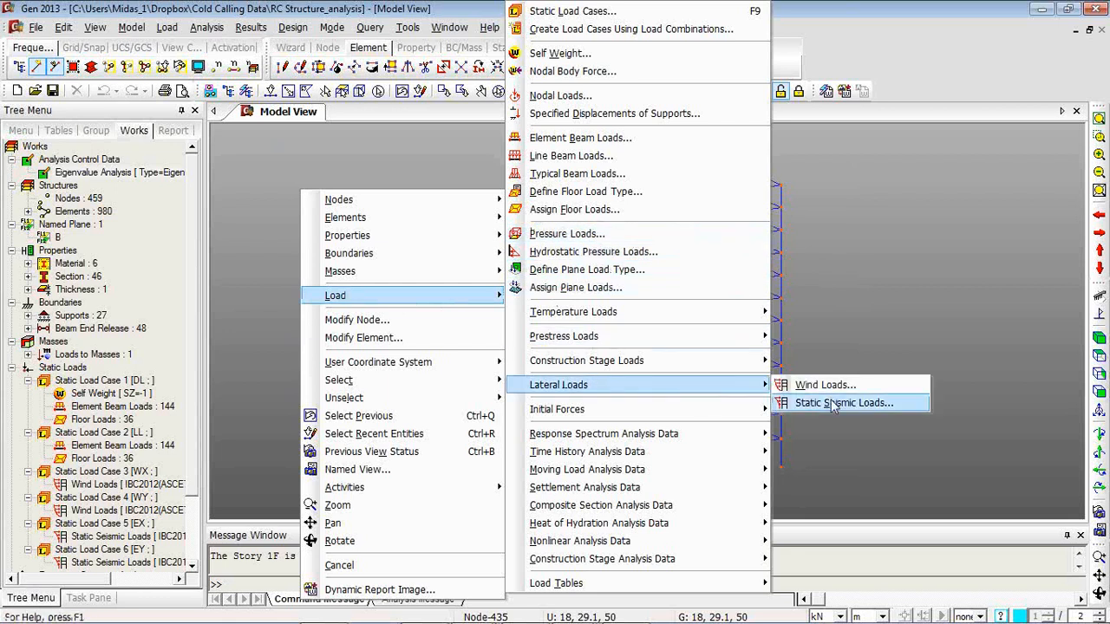
{"action": "left_click", "coordinate": [833, 403]}
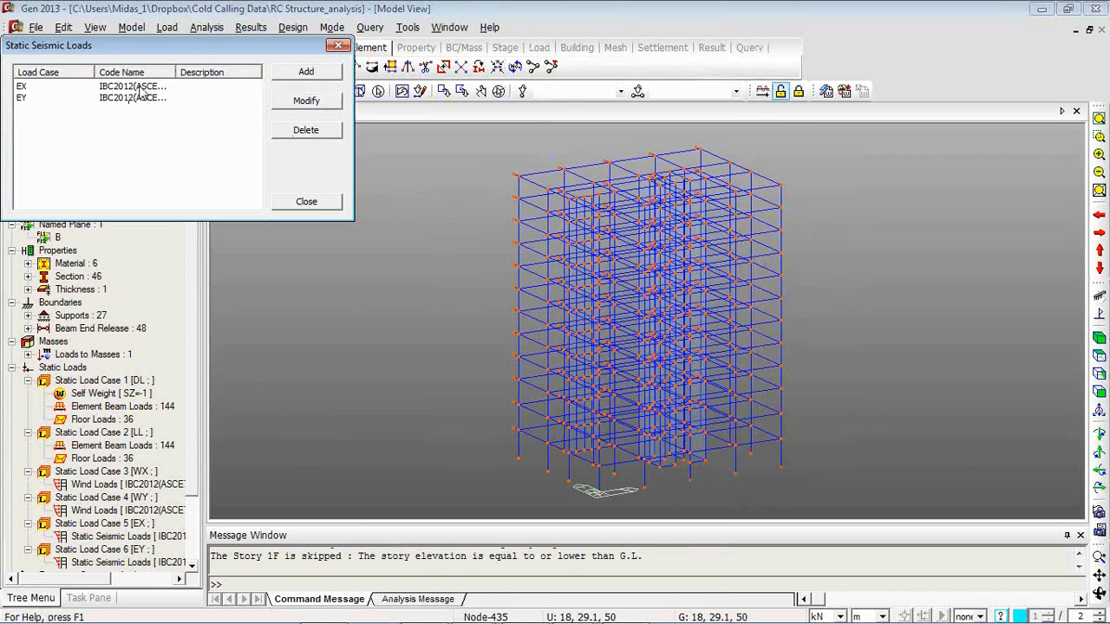
{"action": "left_click", "coordinate": [307, 73]}
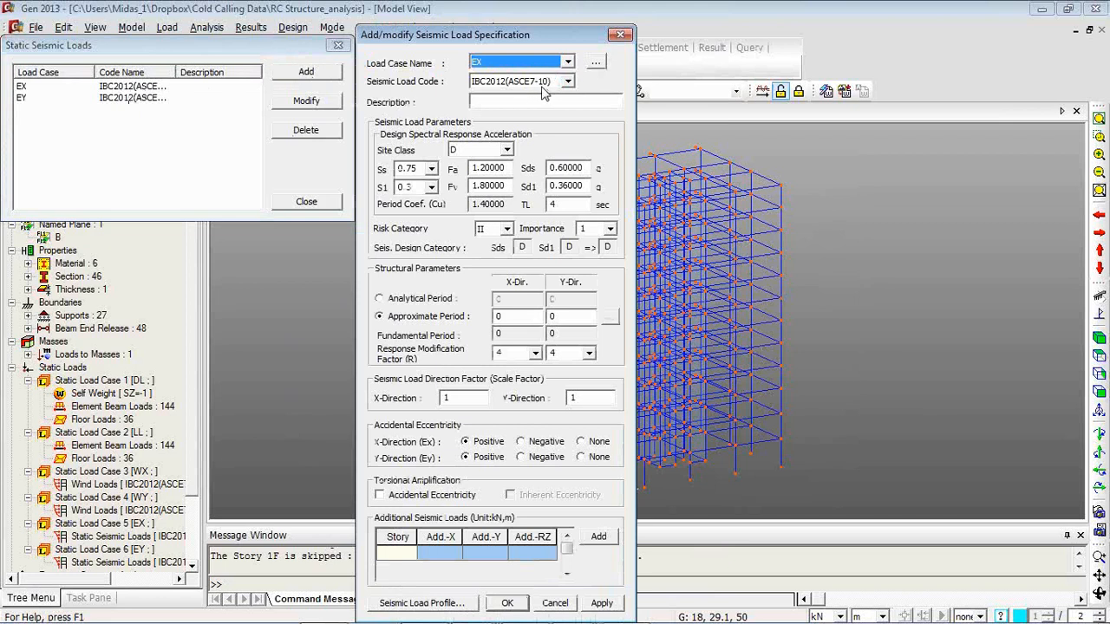
- Keep IBC2012(ASCE7-10) as the seismic load code and calculate the approximate periods in both directions with T = 0.028hn^(0.8)
{"action": "left_click", "coordinate": [568, 82]}
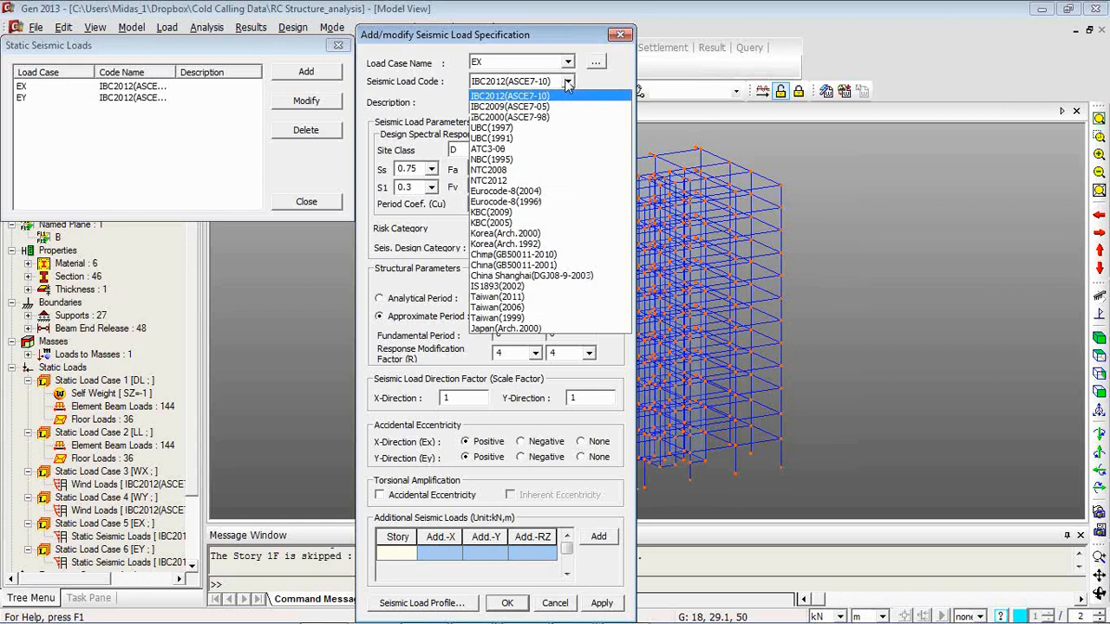
{"action": "left_click", "coordinate": [568, 81]}
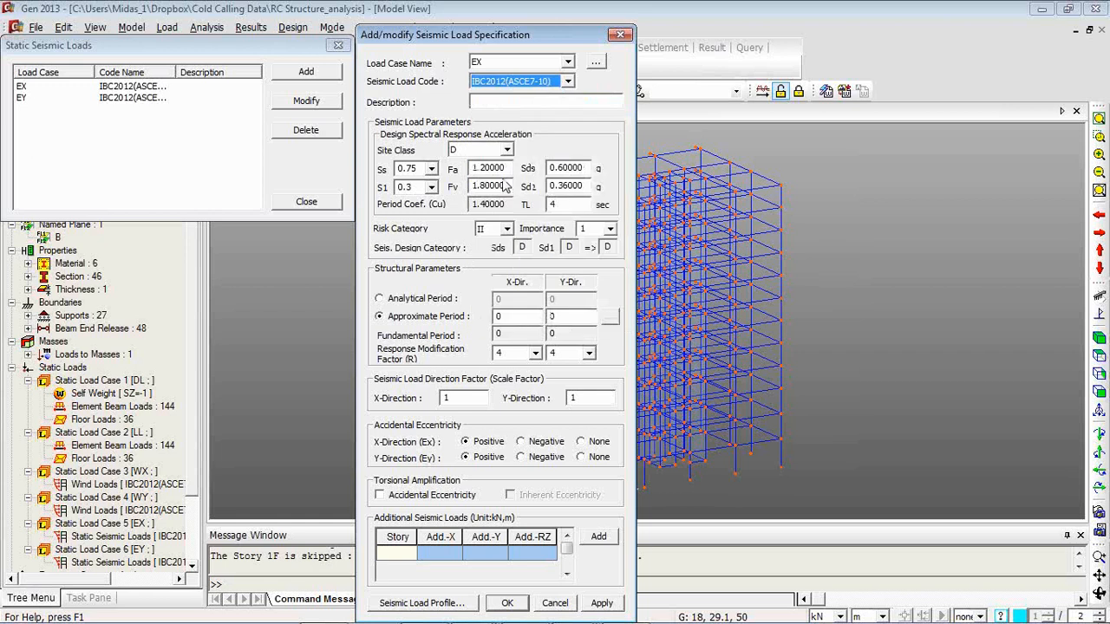
{"action": "left_click", "coordinate": [612, 323]}
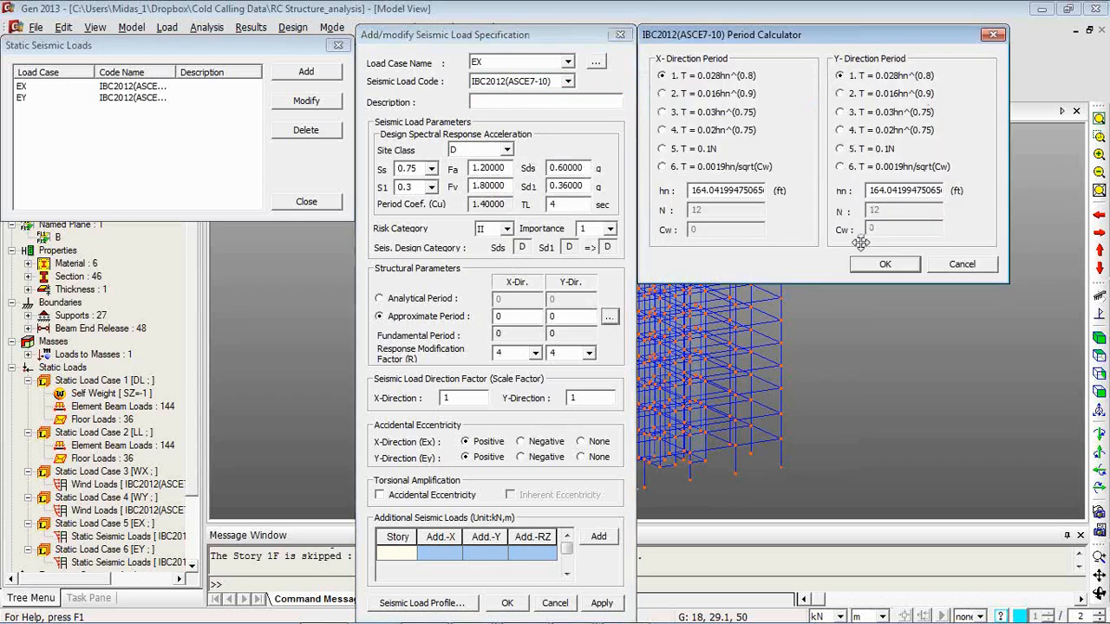
{"action": "left_click", "coordinate": [892, 264]}
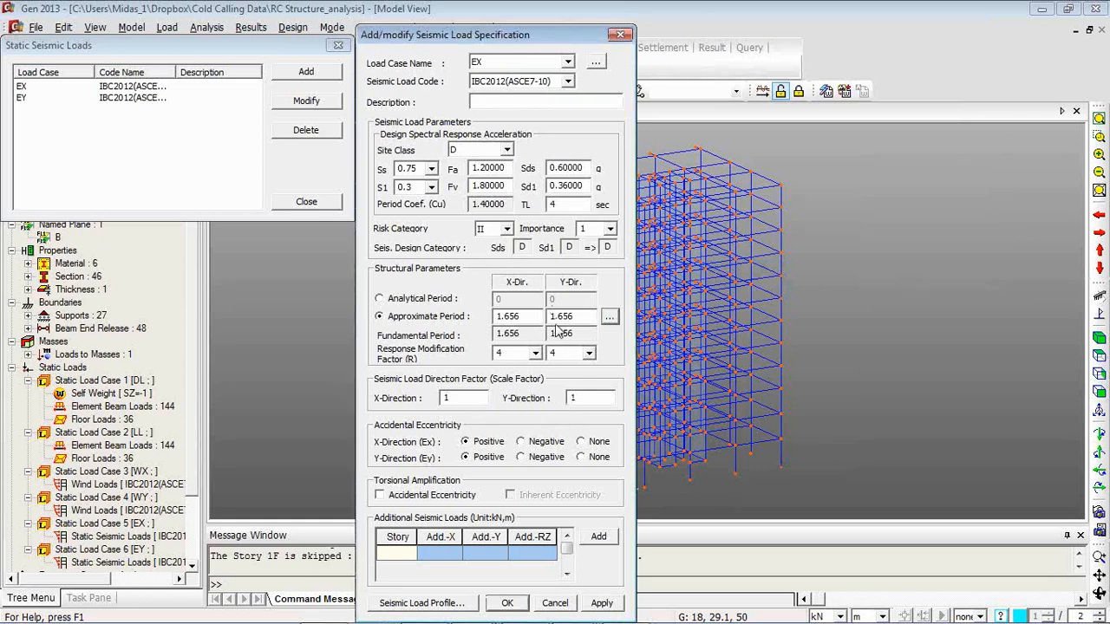
- Set the Y-direction seismic scale factor to 0 and the accidental eccentricity to None in both directions
{"action": "double_click", "coordinate": [568, 397]}
{"action": "type", "text": "0"}
{"action": "left_click", "coordinate": [581, 442]}
{"action": "left_click", "coordinate": [581, 457]}
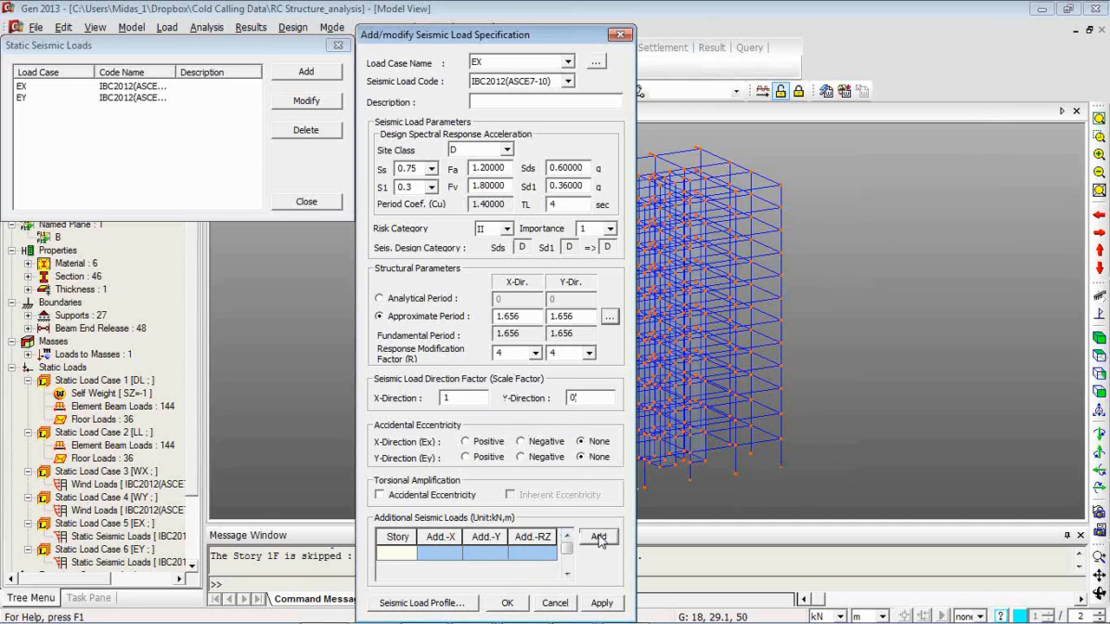
- Add additional seismic loads of 0 in X, Y and RZ for stories 1F to RF
{"action": "left_click", "coordinate": [598, 537]}
{"action": "left_click", "coordinate": [577, 305]}
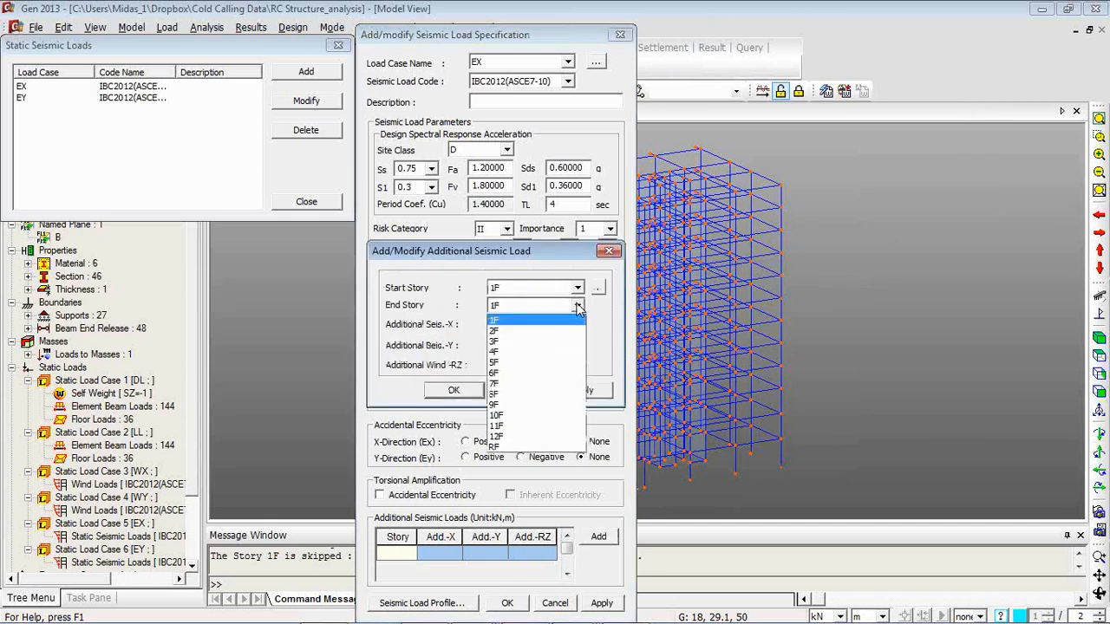
{"action": "left_click", "coordinate": [495, 457]}
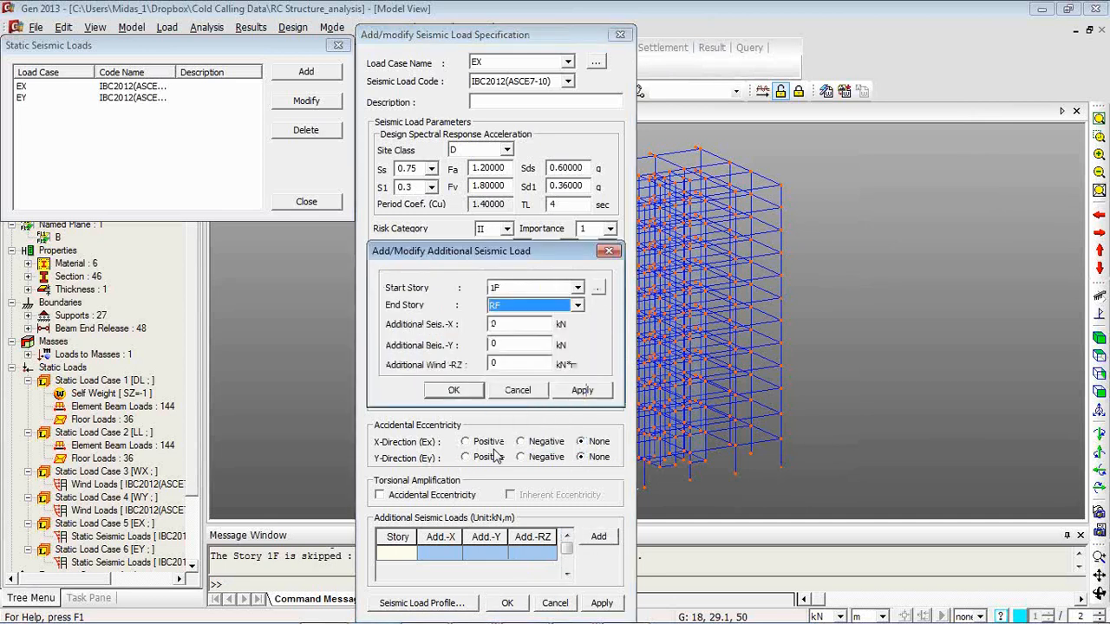
{"action": "left_click", "coordinate": [455, 391]}
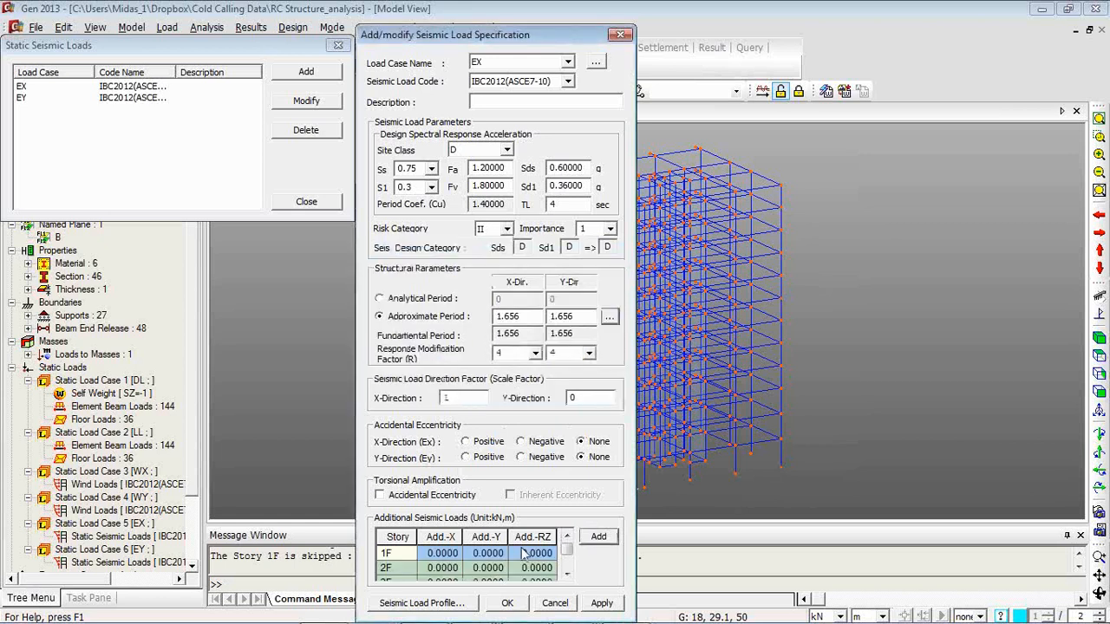
- Review the EX seismic load profile as story force, story shear and overturning moment with its story table, and cancel the specification
{"action": "left_click", "coordinate": [421, 604]}
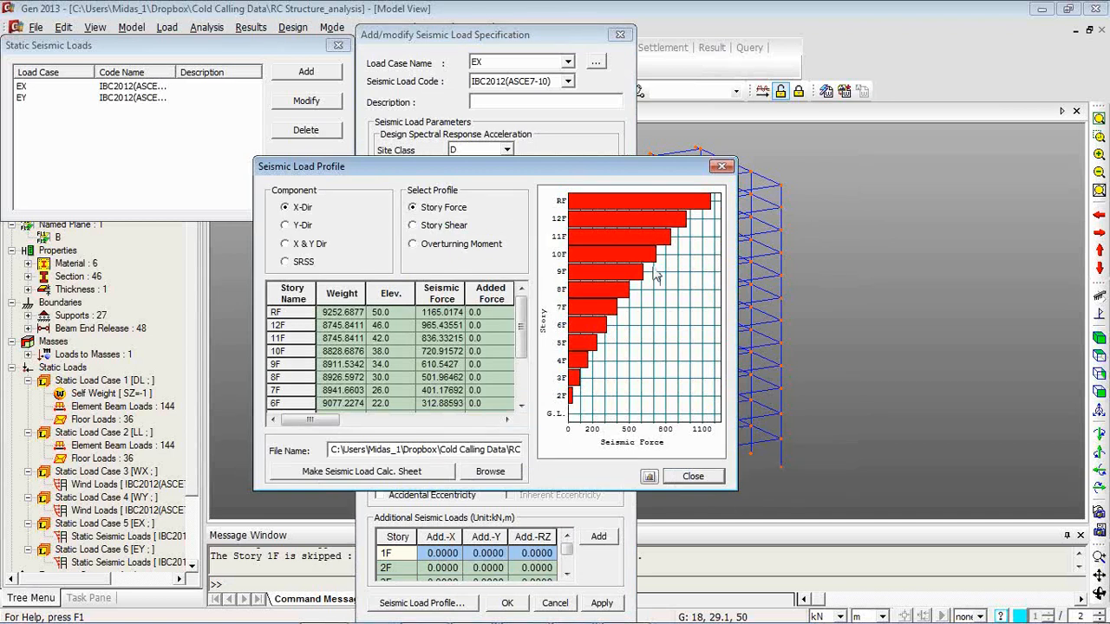
{"action": "left_click", "coordinate": [450, 231]}
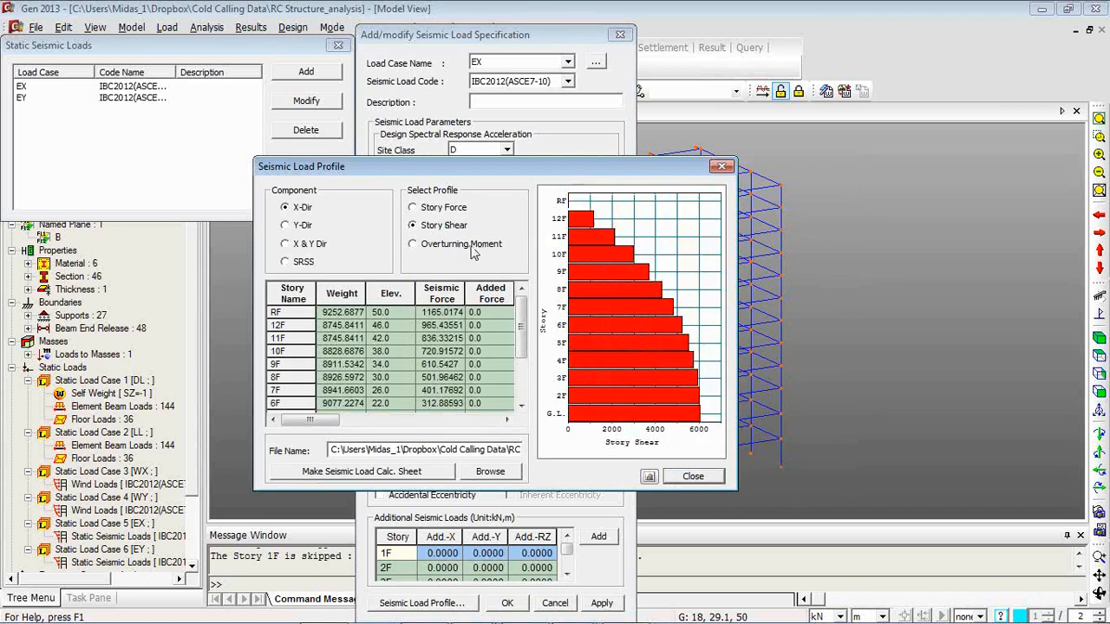
{"action": "left_click", "coordinate": [475, 250]}
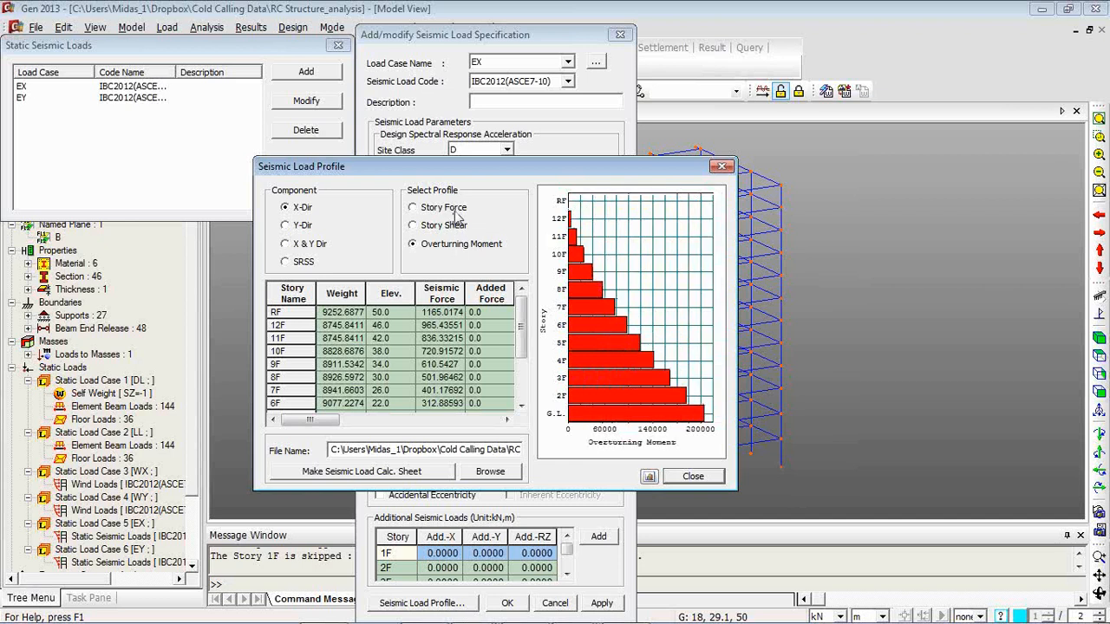
{"action": "left_click", "coordinate": [458, 420]}
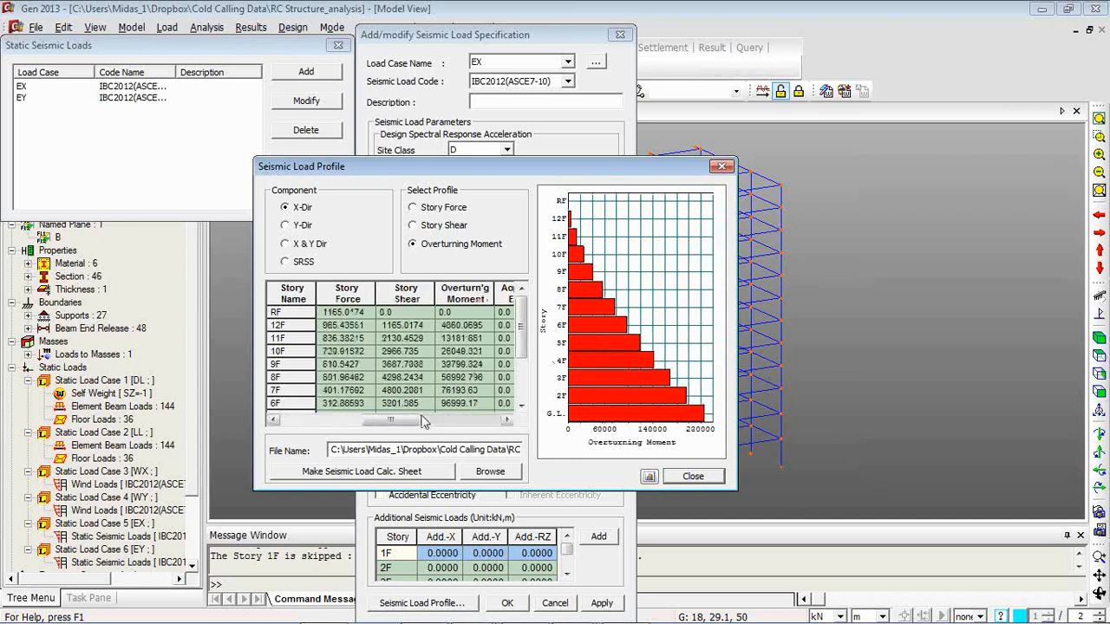
{"action": "left_click", "coordinate": [468, 420]}
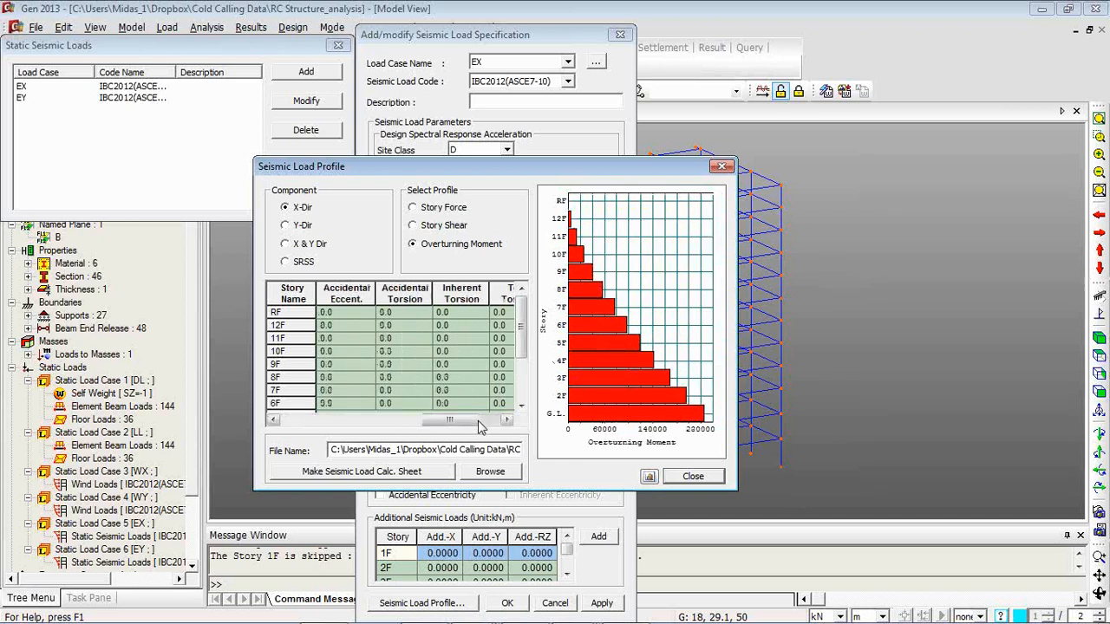
{"action": "left_click", "coordinate": [692, 475]}
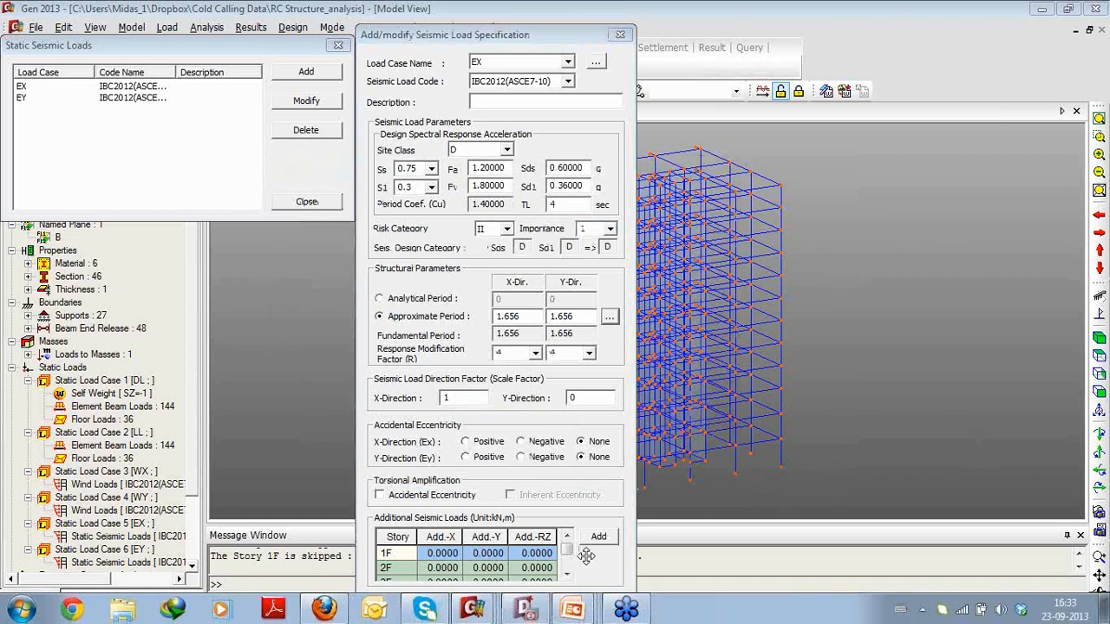
{"action": "left_click", "coordinate": [567, 601]}
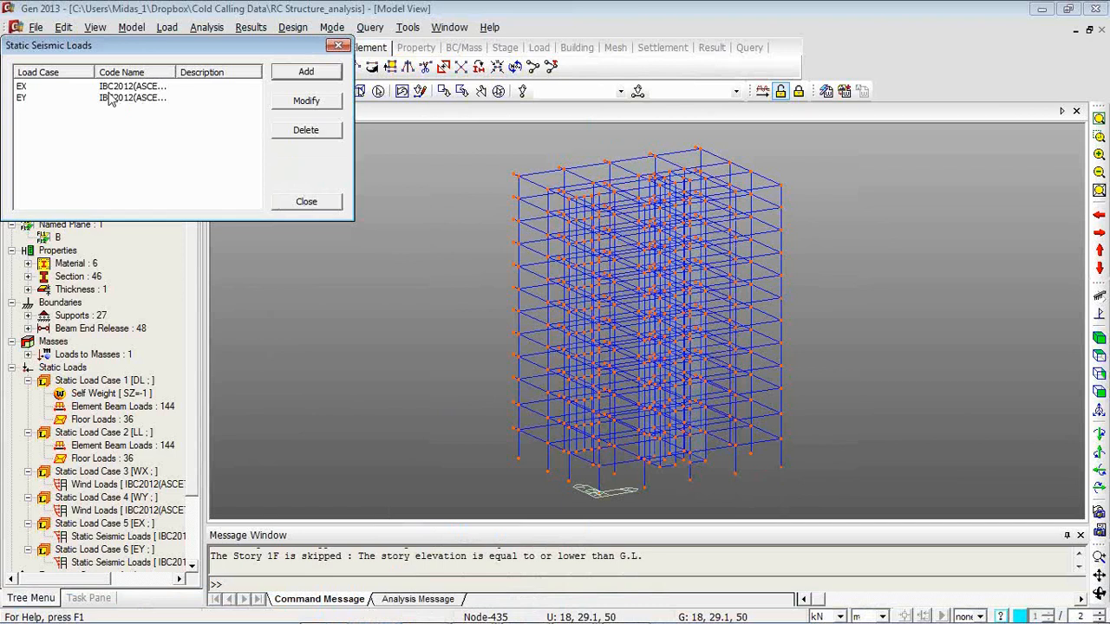
- Inspect the seismic load specification of load case EY and close the static seismic load definitions unchanged
{"action": "left_click", "coordinate": [111, 98]}
{"action": "left_click", "coordinate": [306, 101]}
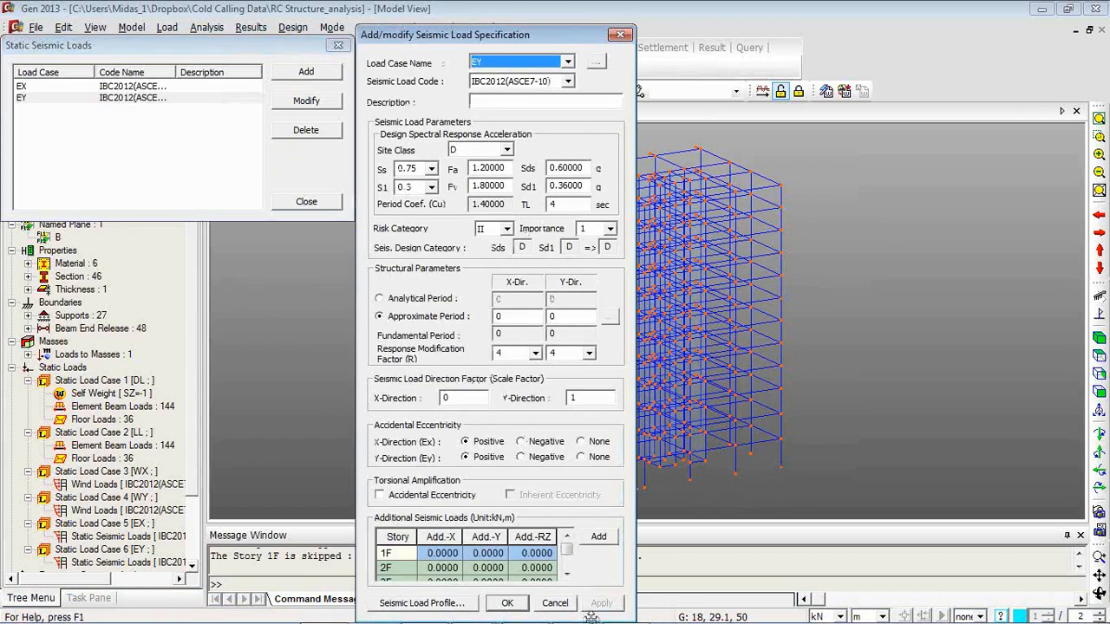
{"action": "left_click", "coordinate": [562, 607]}
{"action": "left_click", "coordinate": [319, 203]}
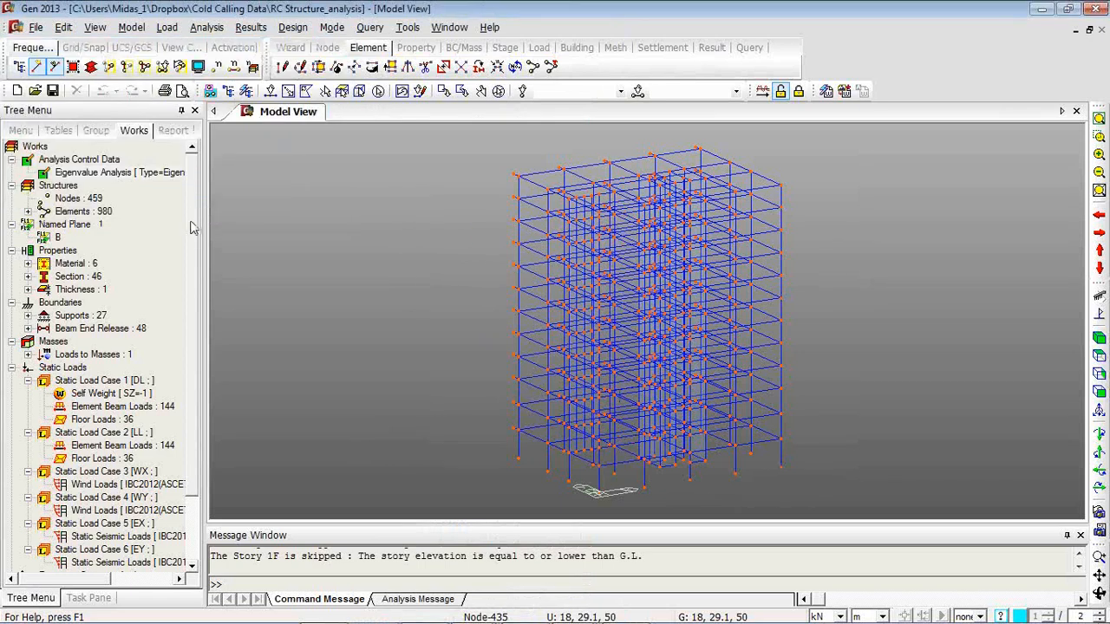
- Open the response spectrum functions, examine the IBC2012(ASCE7-10) design spectrum parameters for a new function, and cancel it
{"action": "scroll", "coordinate": [193, 227], "scroll_direction": "down", "scroll_amount": 2}
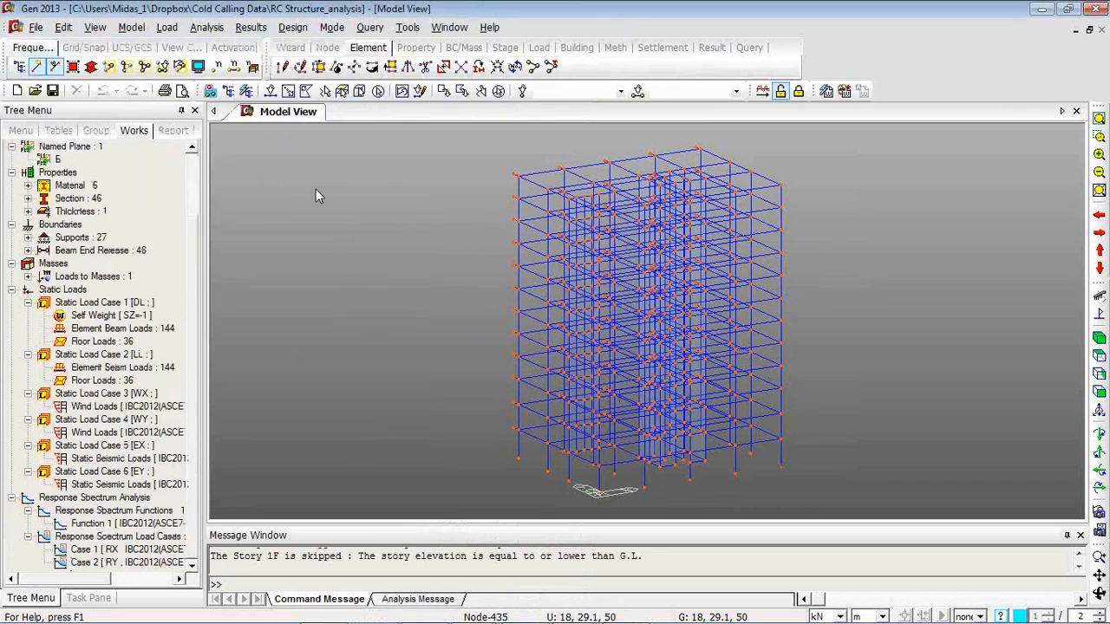
{"action": "left_click", "coordinate": [167, 27]}
{"action": "mouse_move", "coordinate": [375, 473]}
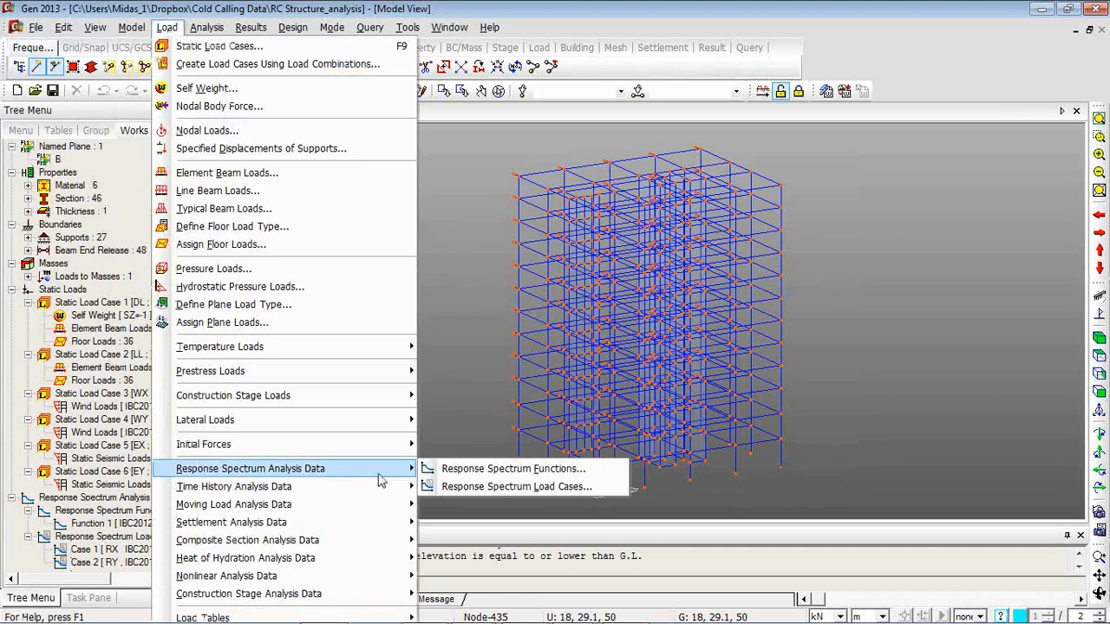
{"action": "left_click", "coordinate": [485, 471]}
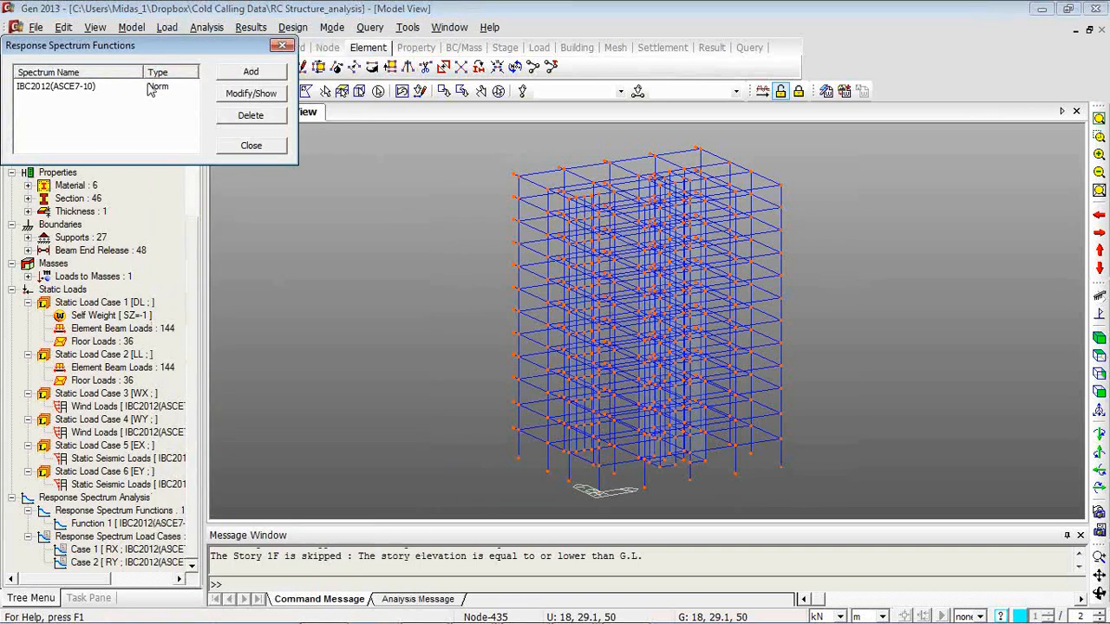
{"action": "left_click", "coordinate": [224, 76]}
{"action": "left_click", "coordinate": [130, 249]}
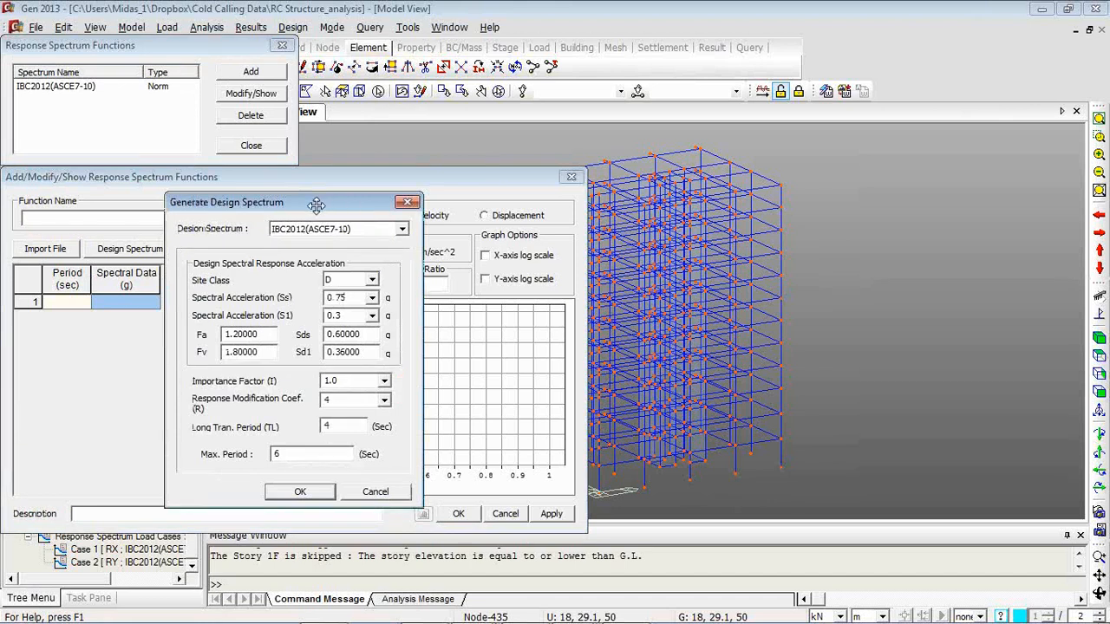
{"action": "left_click_drag", "start_coordinate": [318, 204], "coordinate": [416, 215]}
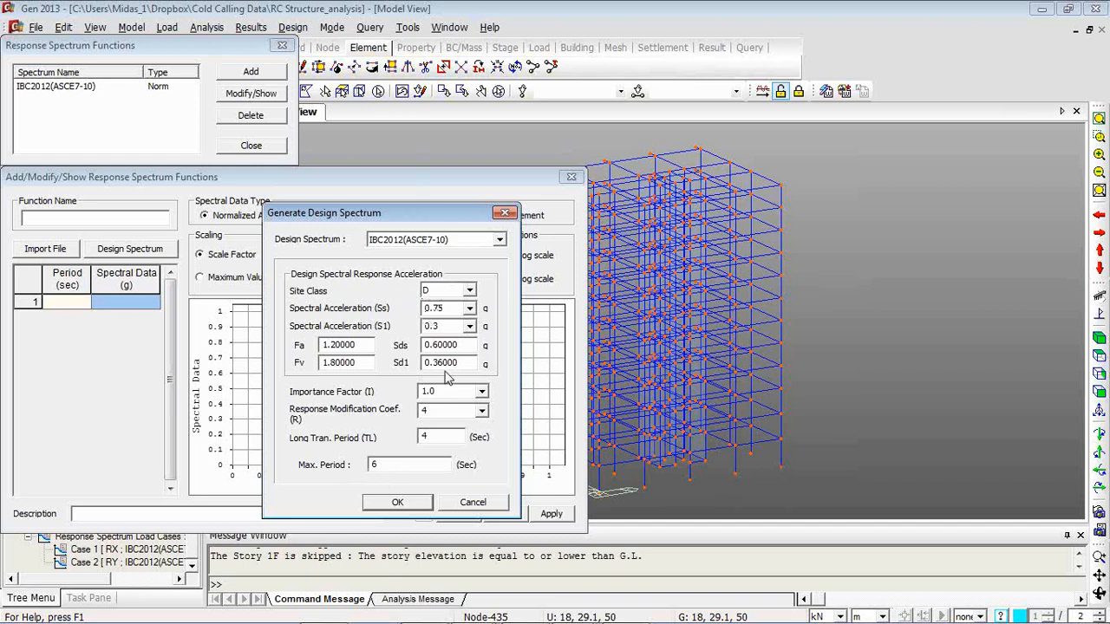
{"action": "left_click", "coordinate": [500, 505]}
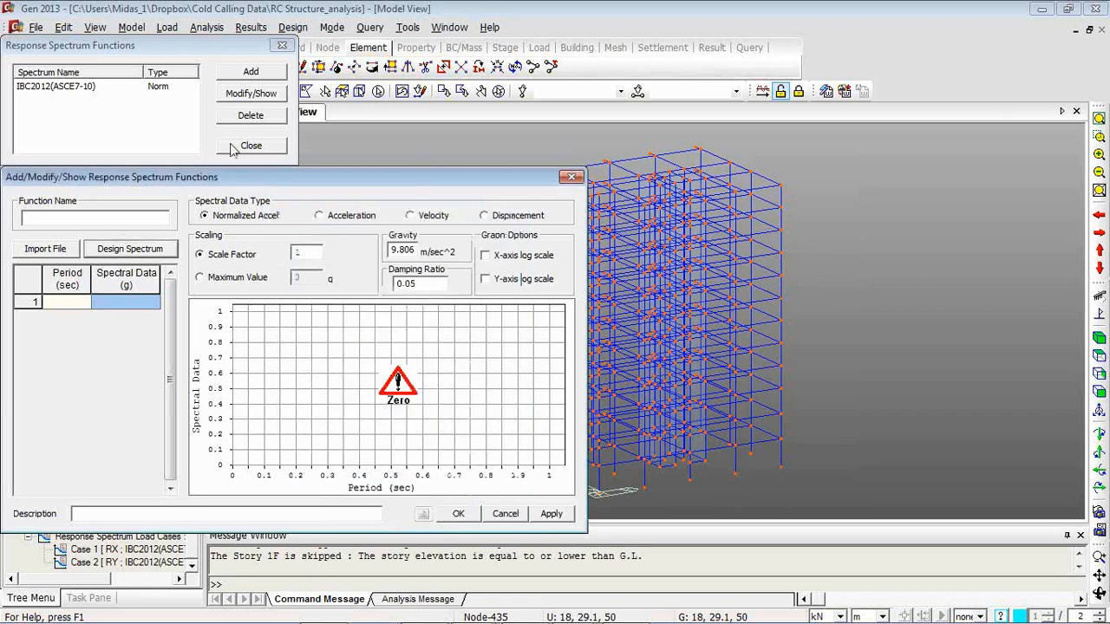
{"action": "left_click", "coordinate": [504, 514]}
- Inspect the period data and graph of the existing IBC2012(ASCE7-10) spectrum function, and close the response spectrum functions unchanged
{"action": "left_click", "coordinate": [56, 87]}
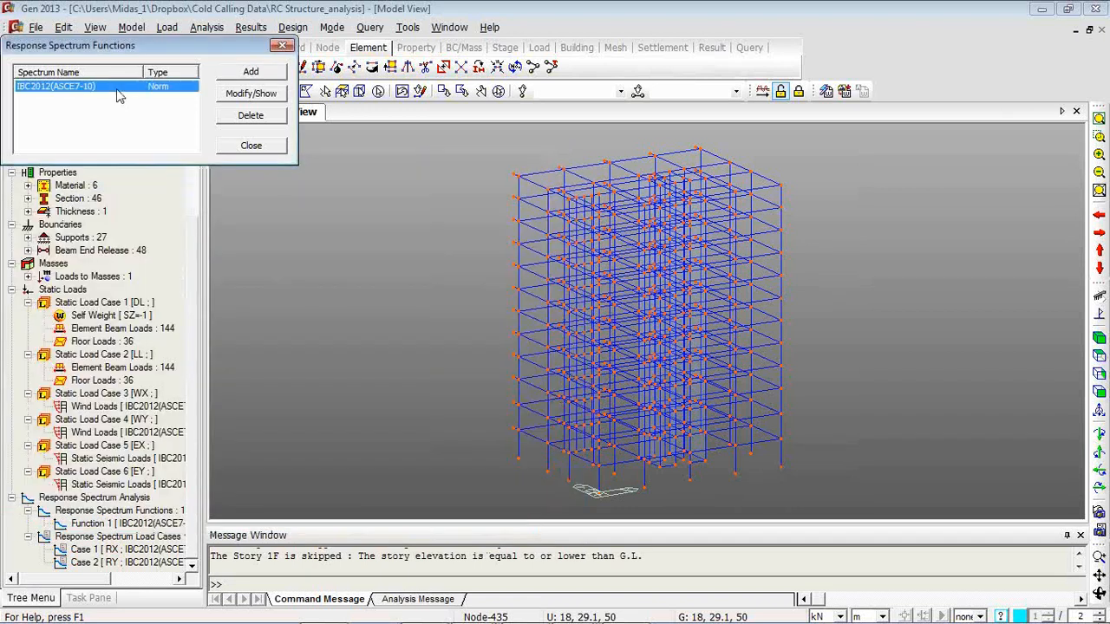
{"action": "left_click", "coordinate": [251, 93]}
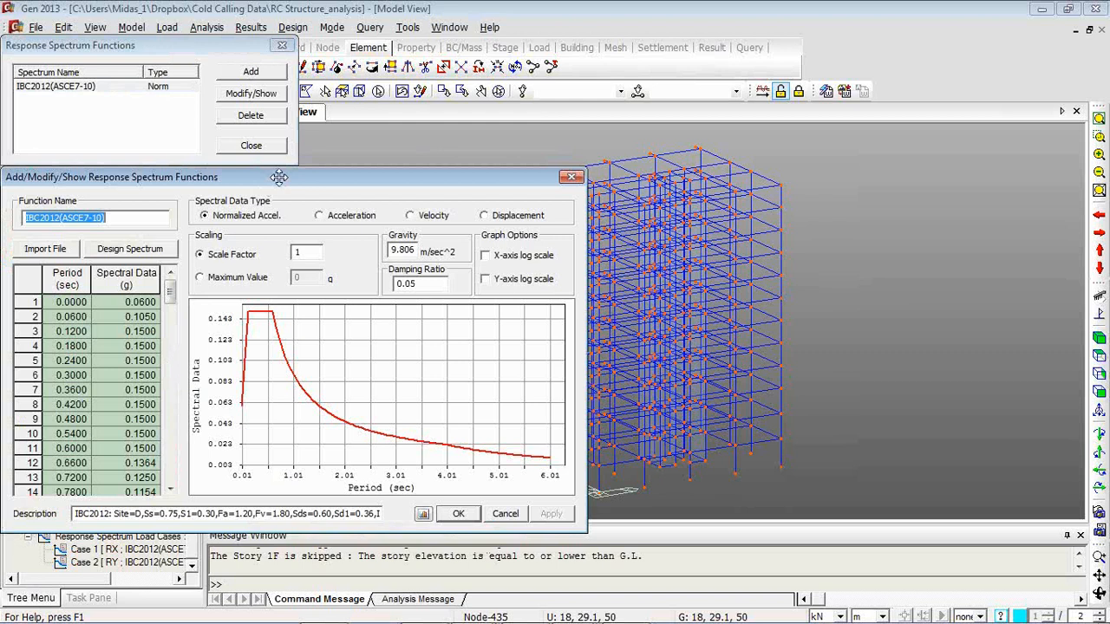
{"action": "left_click_drag", "start_coordinate": [278, 177], "coordinate": [475, 158]}
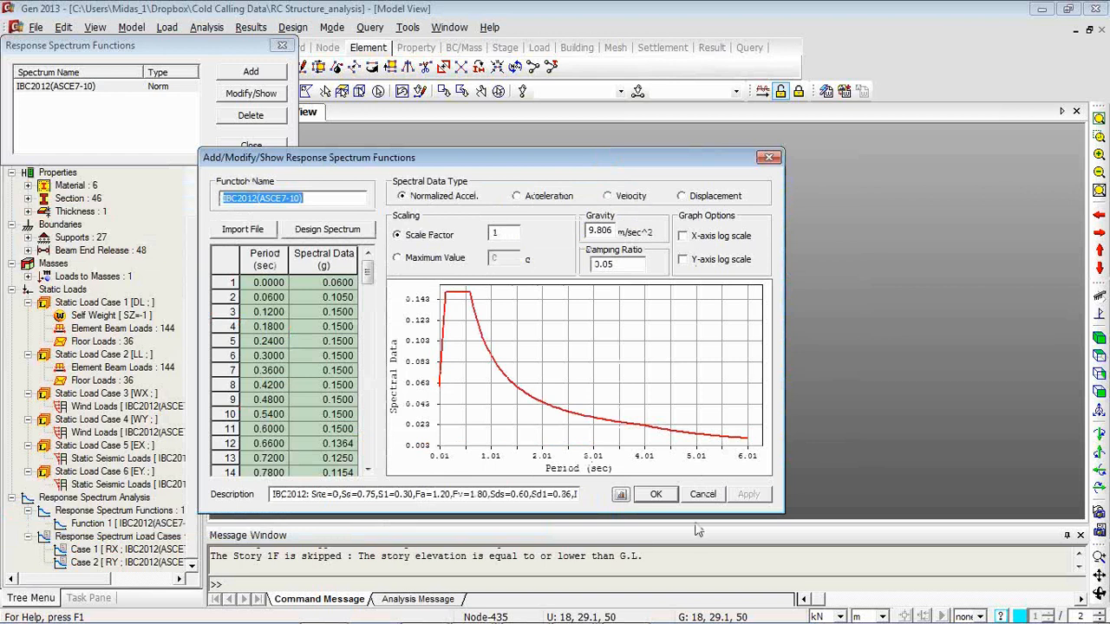
{"action": "left_click", "coordinate": [701, 492]}
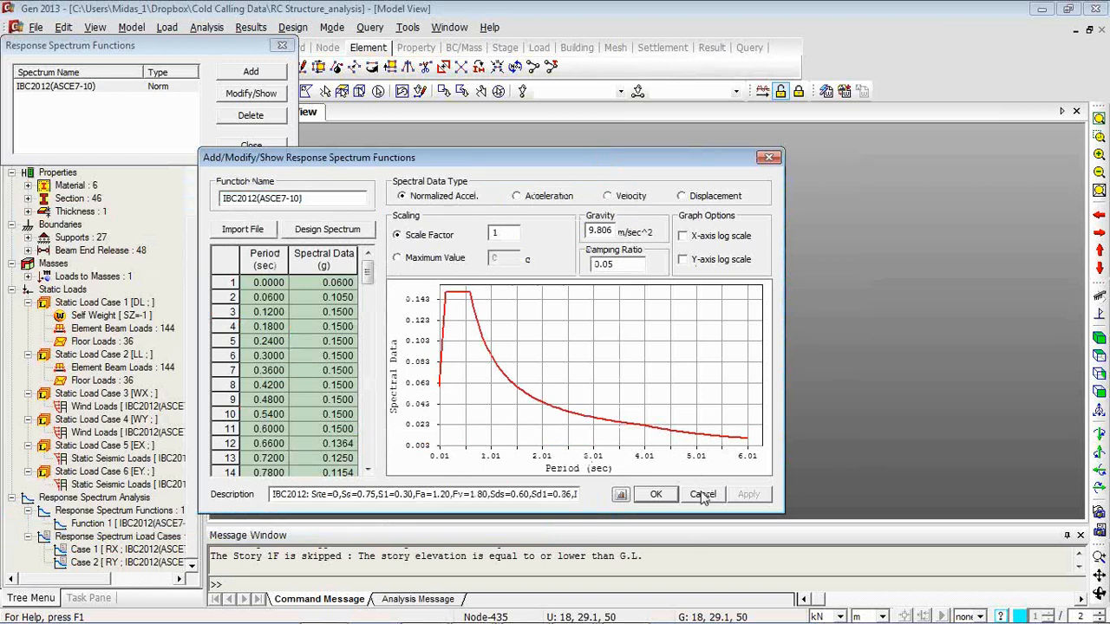
{"action": "left_click", "coordinate": [263, 150]}
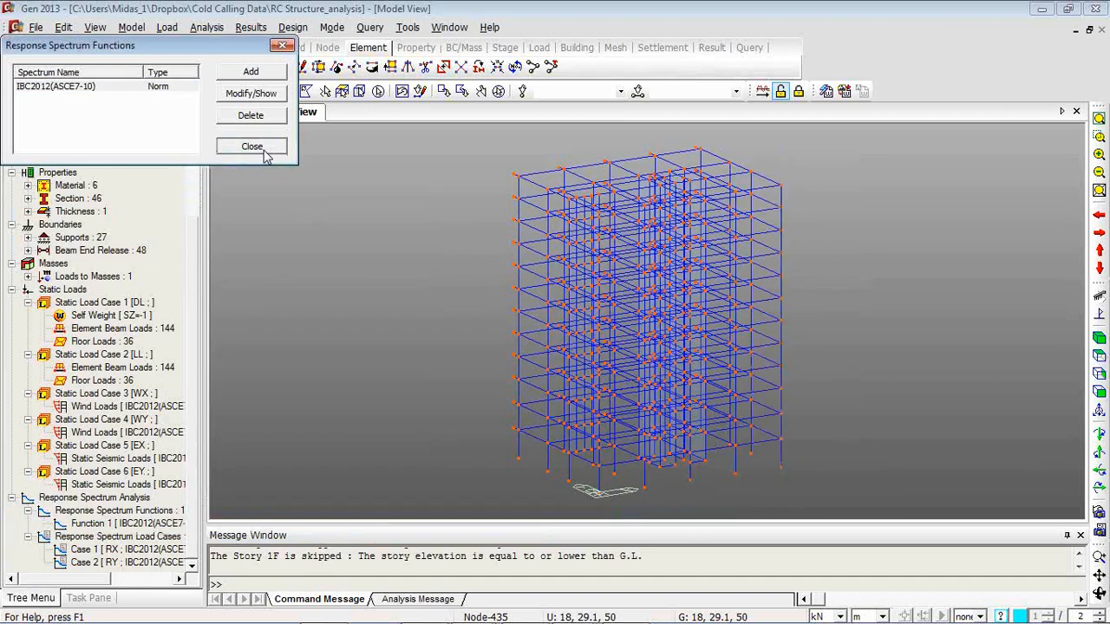
{"action": "left_click", "coordinate": [263, 148]}
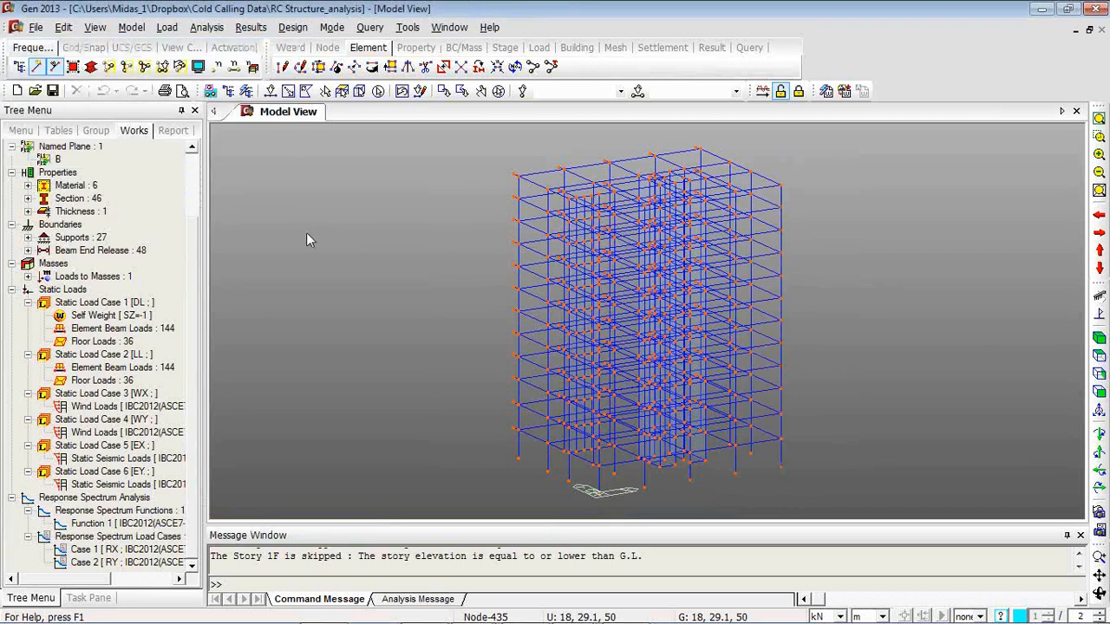
- Open the response spectrum load case definitions to view the settings of load case RX
{"action": "right_click", "coordinate": [270, 184]}
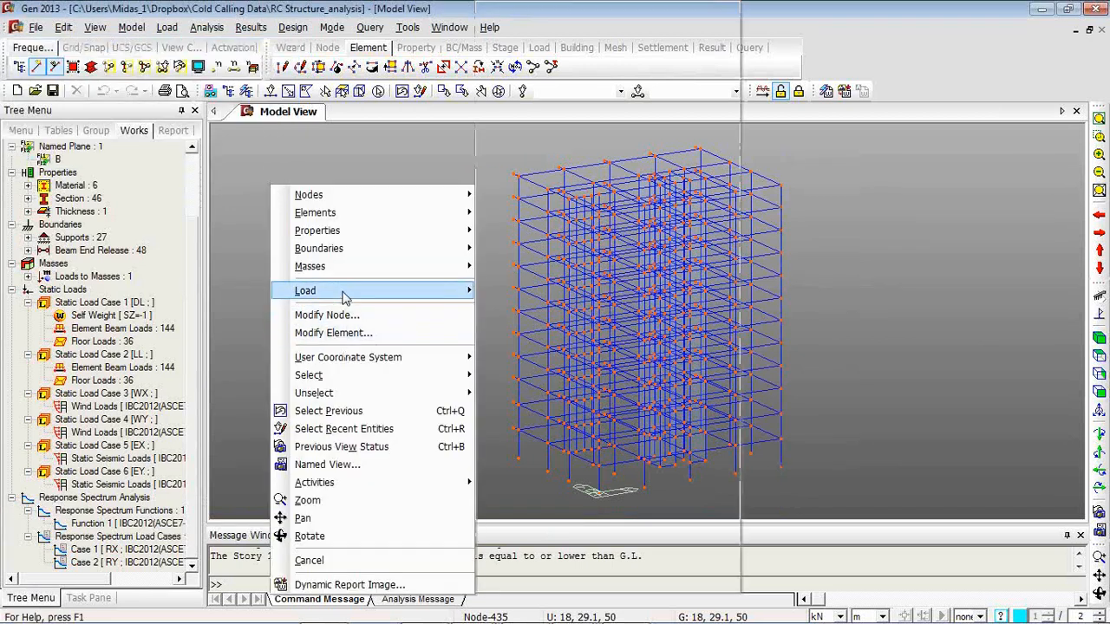
{"action": "mouse_move", "coordinate": [343, 298]}
{"action": "mouse_move", "coordinate": [595, 431]}
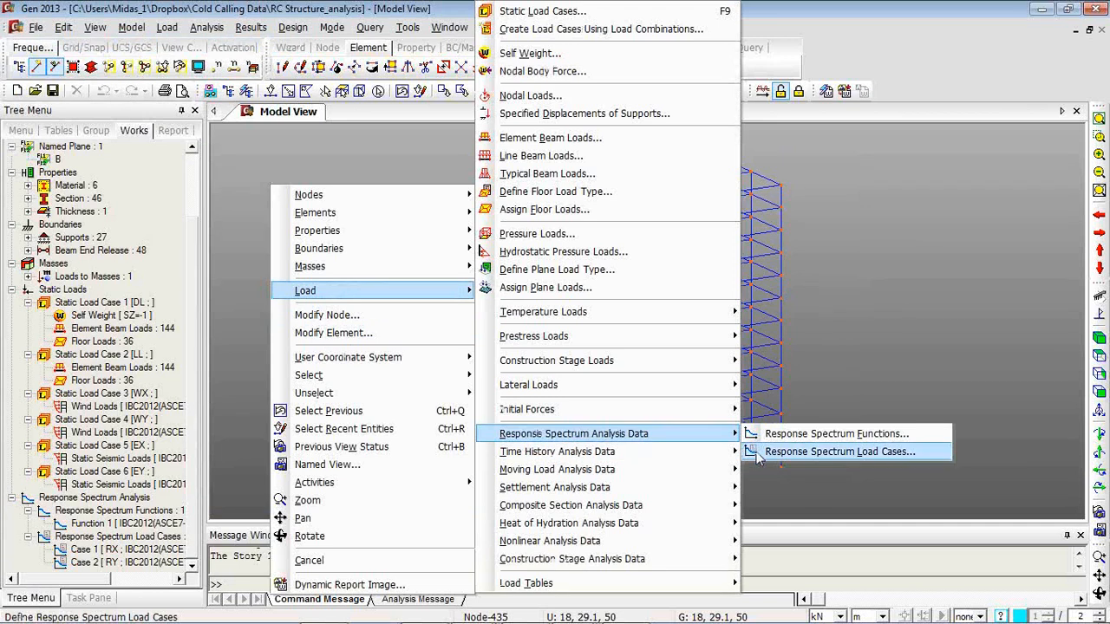
{"action": "left_click", "coordinate": [756, 458]}
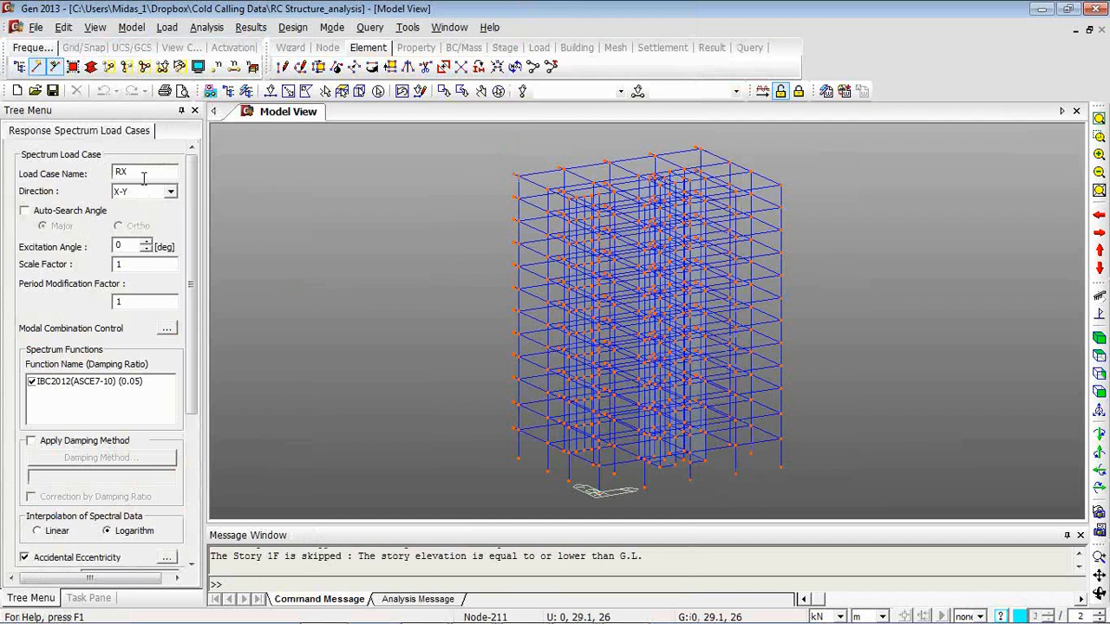
- Switch to PowerPoint and resume the slide show to view the Auto Search Principal axis explanation for response spectrum loads
{"action": "key", "text": "alt+Tab"}
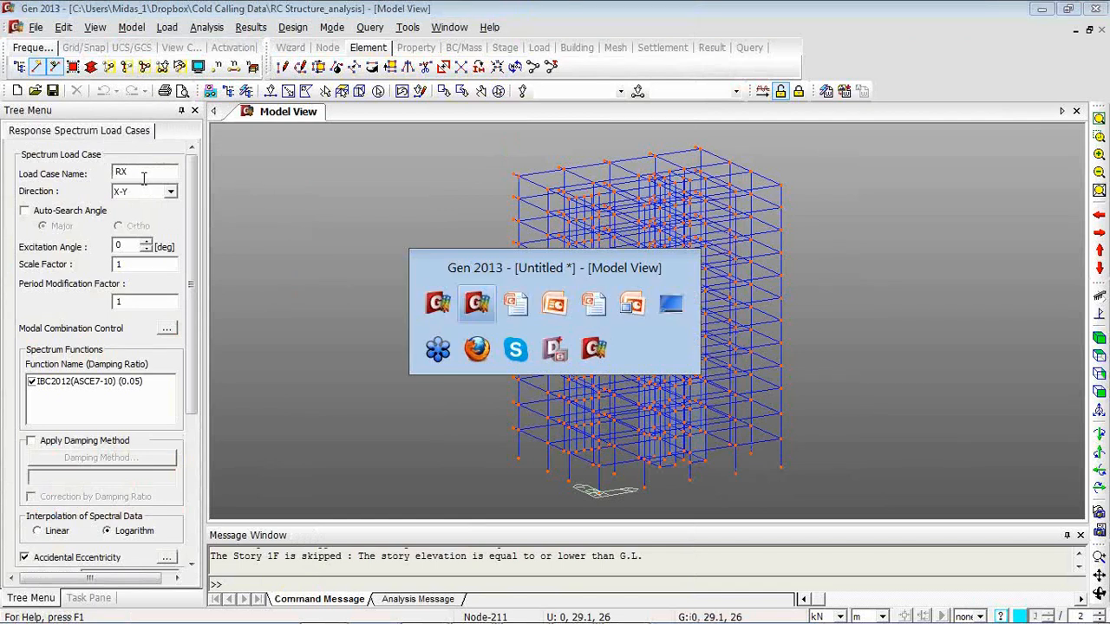
{"action": "left_click", "coordinate": [555, 305]}
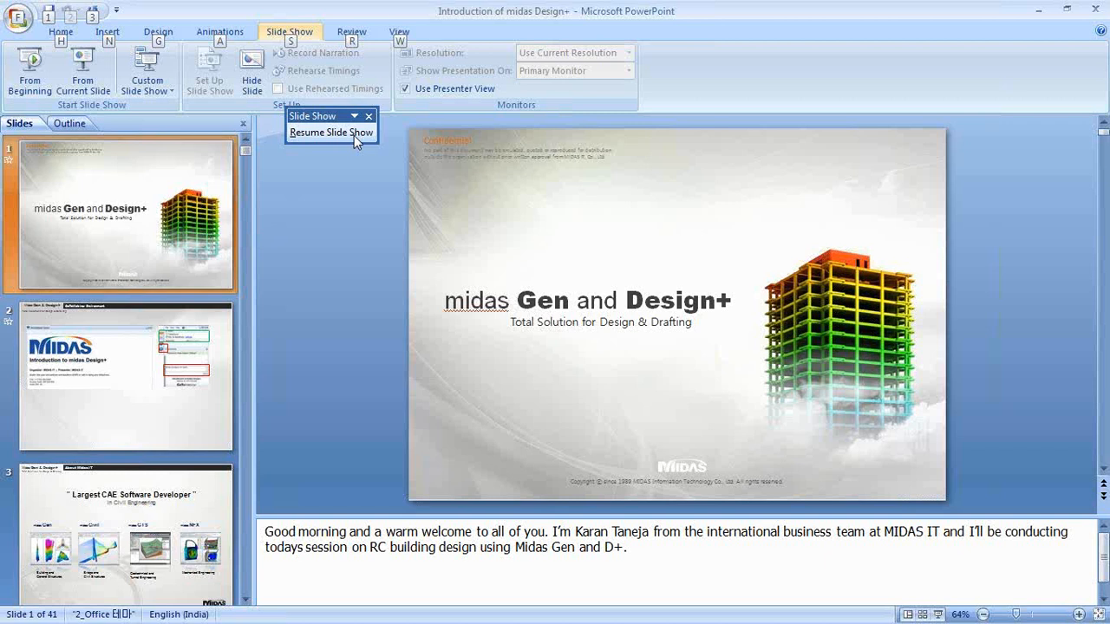
{"action": "left_click", "coordinate": [354, 135]}
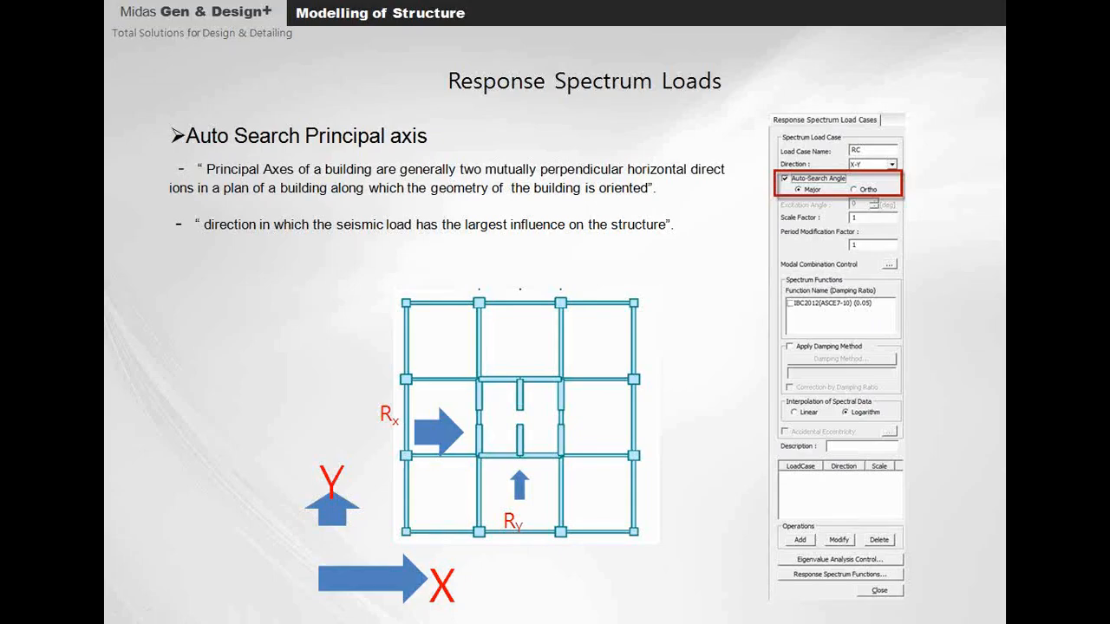
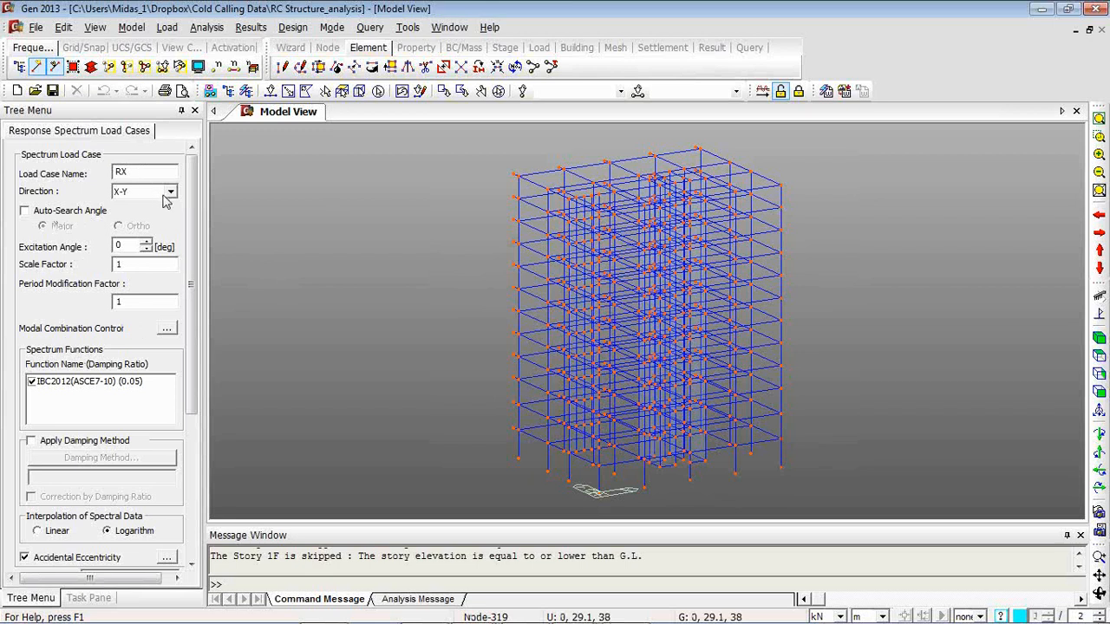
- Review the direction options of load case RX, keep X-Y, and examine its remaining spectrum settings
{"action": "left_click", "coordinate": [171, 194]}
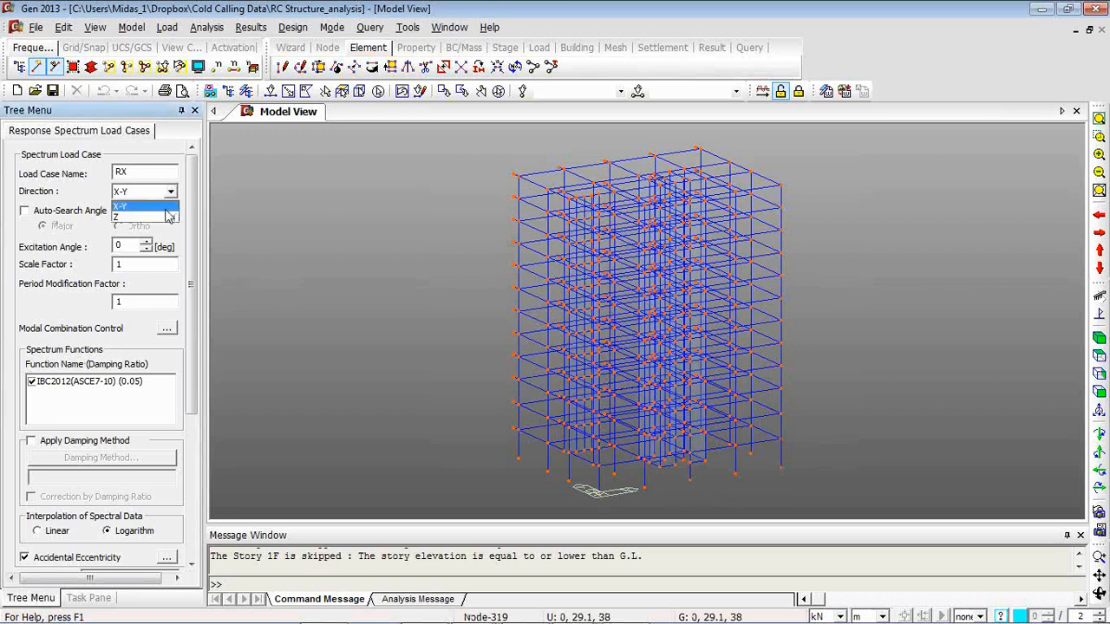
{"action": "left_click", "coordinate": [119, 207]}
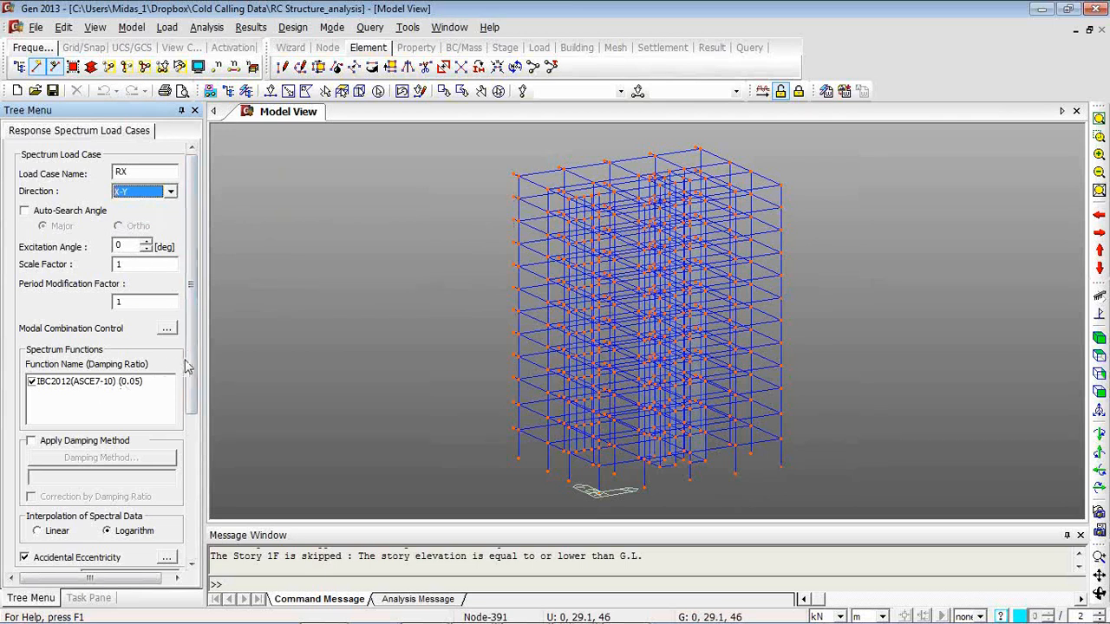
{"action": "scroll", "coordinate": [191, 357], "scroll_direction": "down", "scroll_amount": 3}
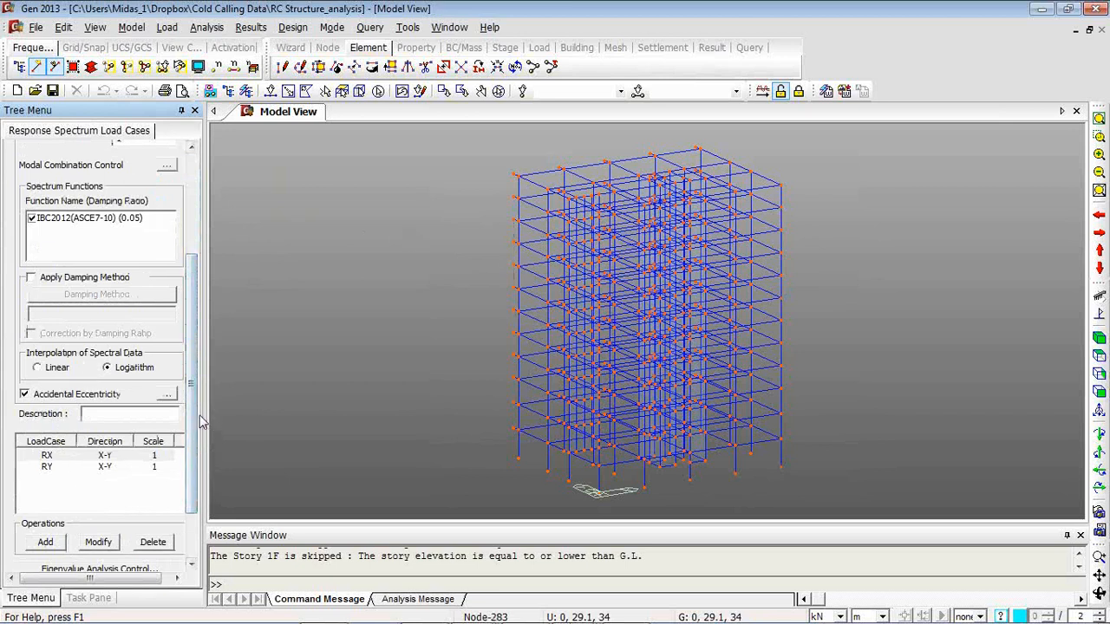
{"action": "scroll", "coordinate": [195, 420], "scroll_direction": "down", "scroll_amount": 1}
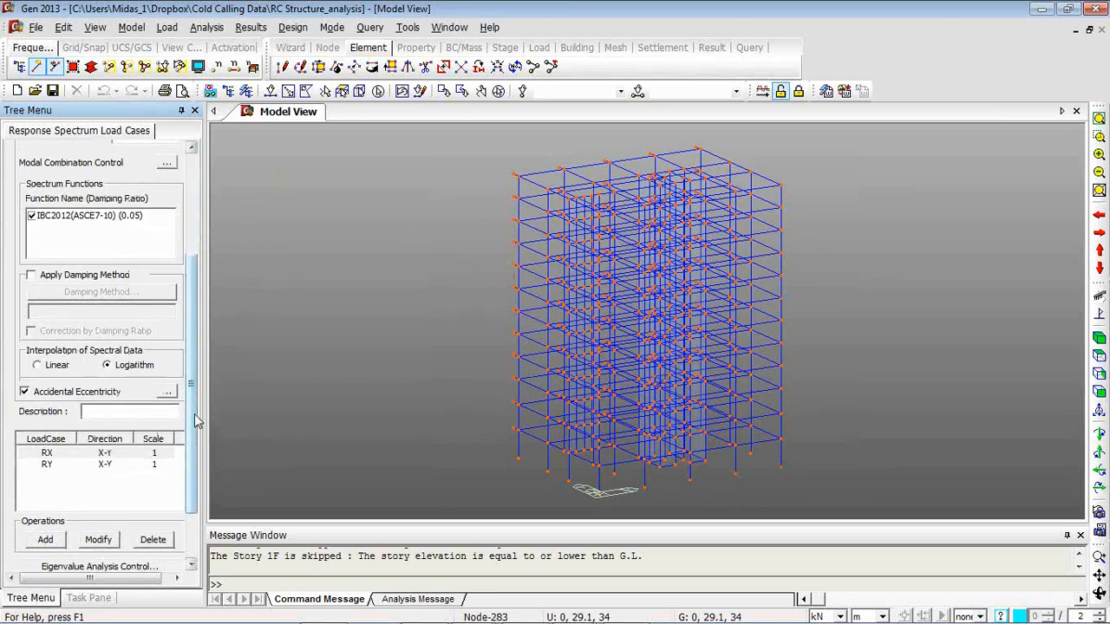
{"action": "left_click_drag", "start_coordinate": [195, 420], "coordinate": [225, 373]}
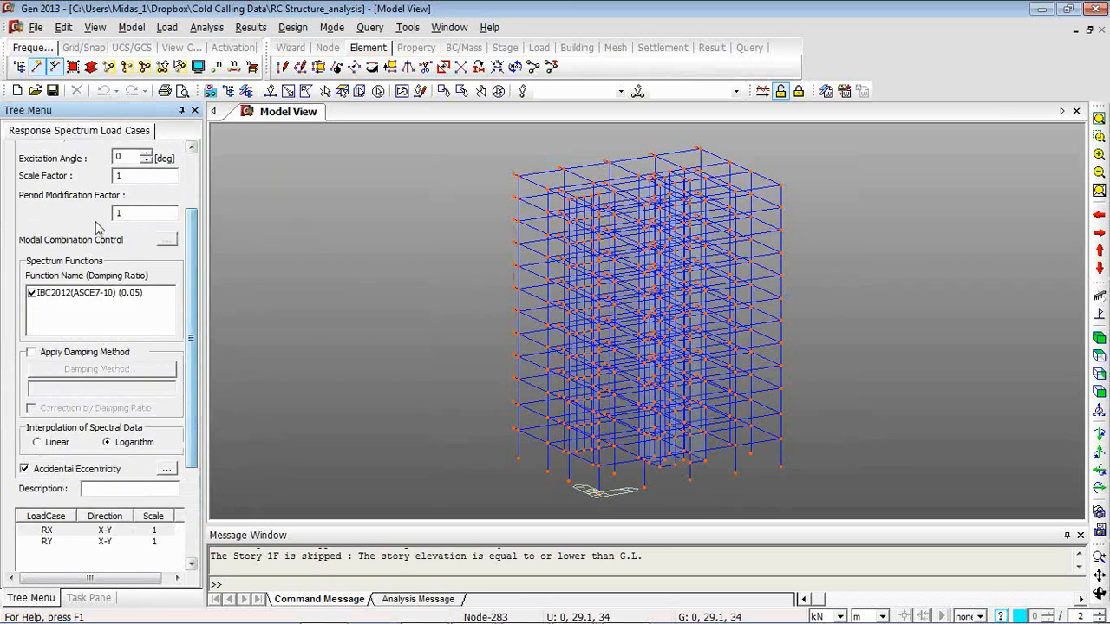
- Inspect the eigenvalue analysis type and number of frequencies in the Eigenvalue Analysis Control, and close it unchanged
{"action": "scroll", "coordinate": [97, 227], "scroll_direction": "down", "scroll_amount": 5}
{"action": "left_click", "coordinate": [99, 498]}
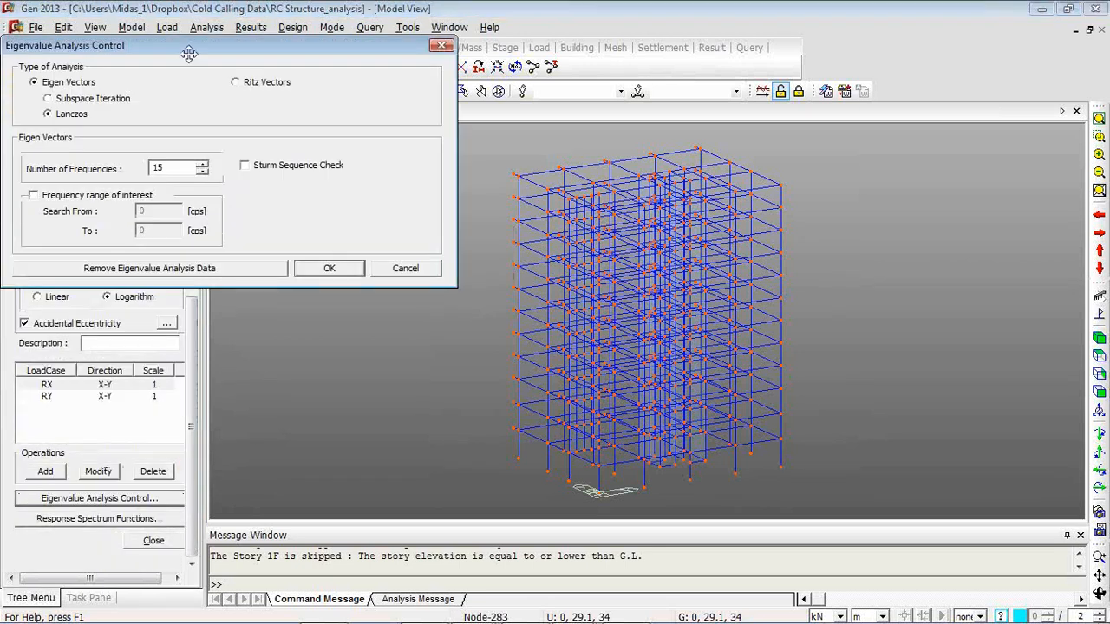
{"action": "left_click_drag", "start_coordinate": [189, 54], "coordinate": [227, 66]}
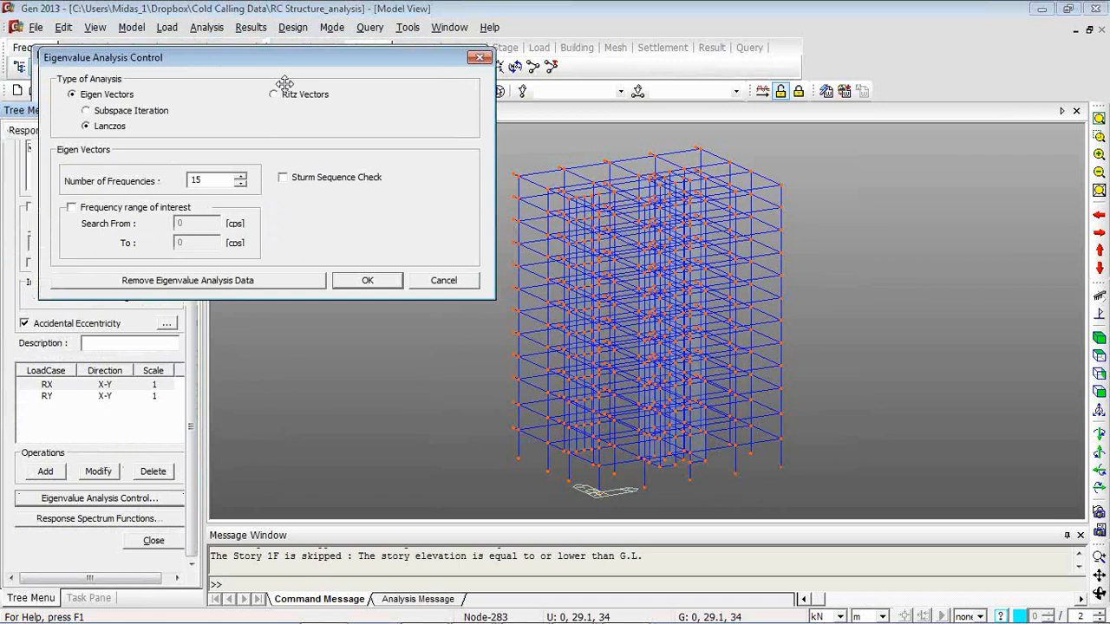
{"action": "left_click_drag", "start_coordinate": [284, 83], "coordinate": [486, 149]}
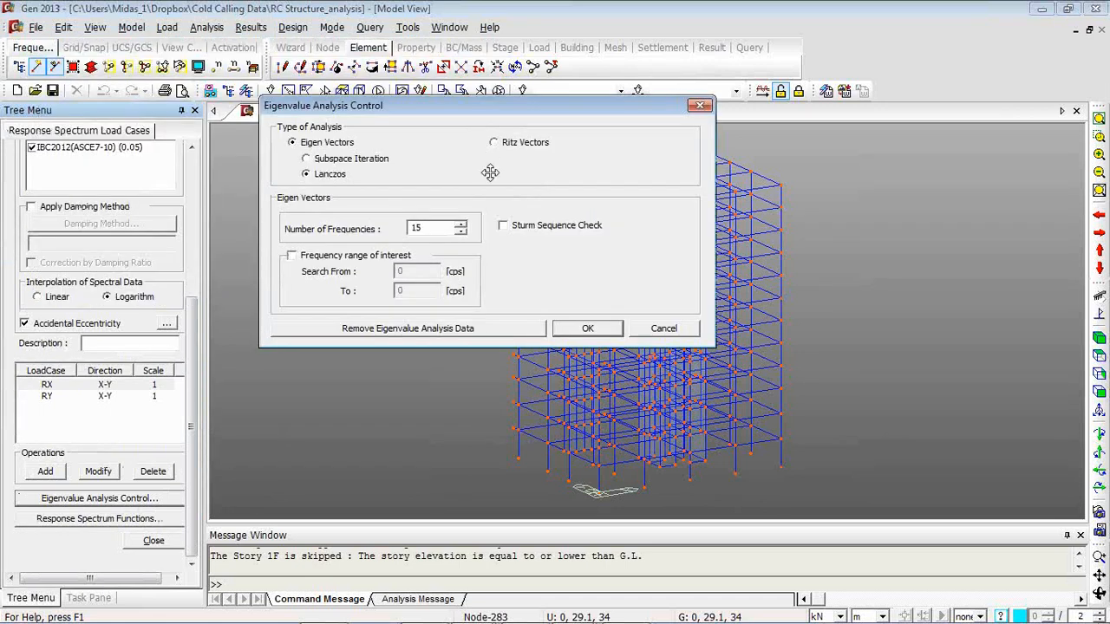
{"action": "left_click", "coordinate": [612, 328]}
{"action": "left_click", "coordinate": [664, 328]}
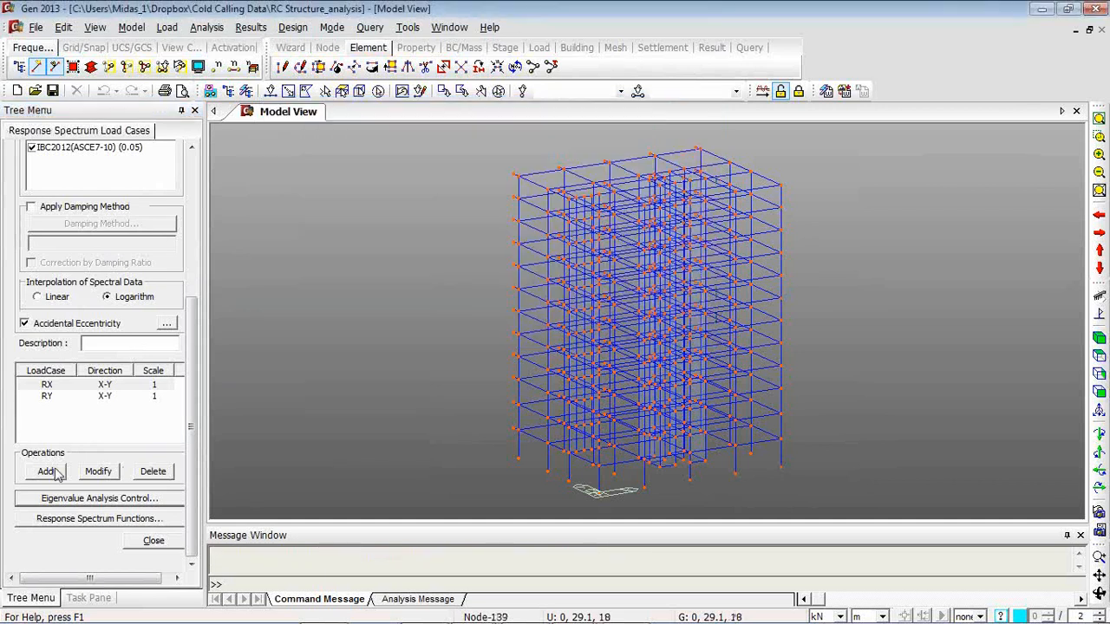
- Inspect the excitation angle and other settings of response spectrum load case RY, and close the load case definitions unchanged
{"action": "left_click", "coordinate": [101, 397]}
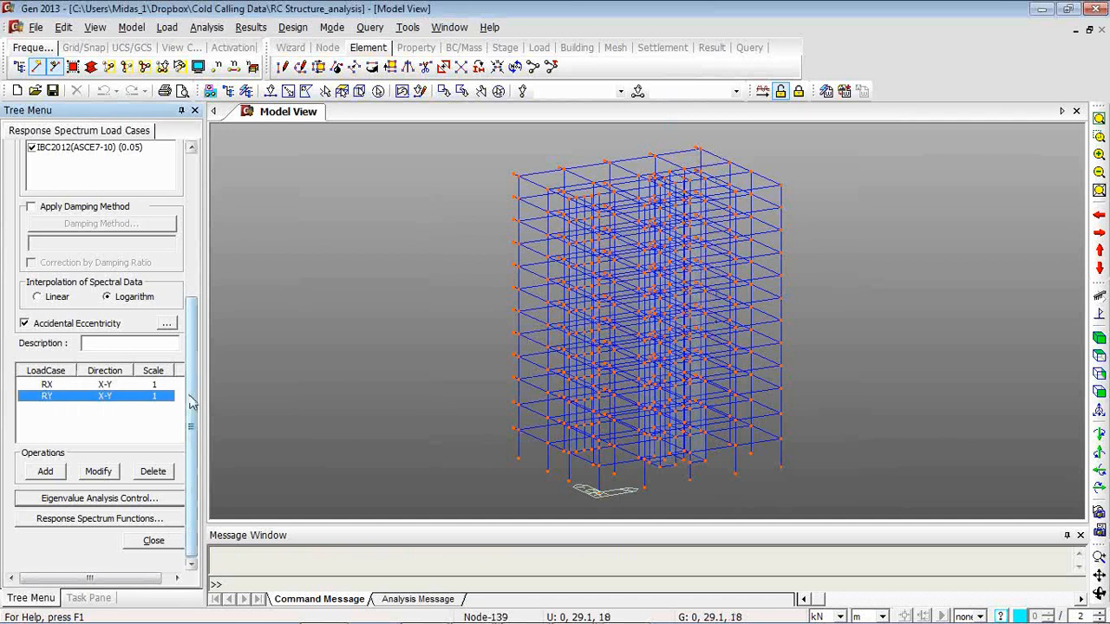
{"action": "scroll", "coordinate": [139, 207], "scroll_direction": "up", "scroll_amount": 5}
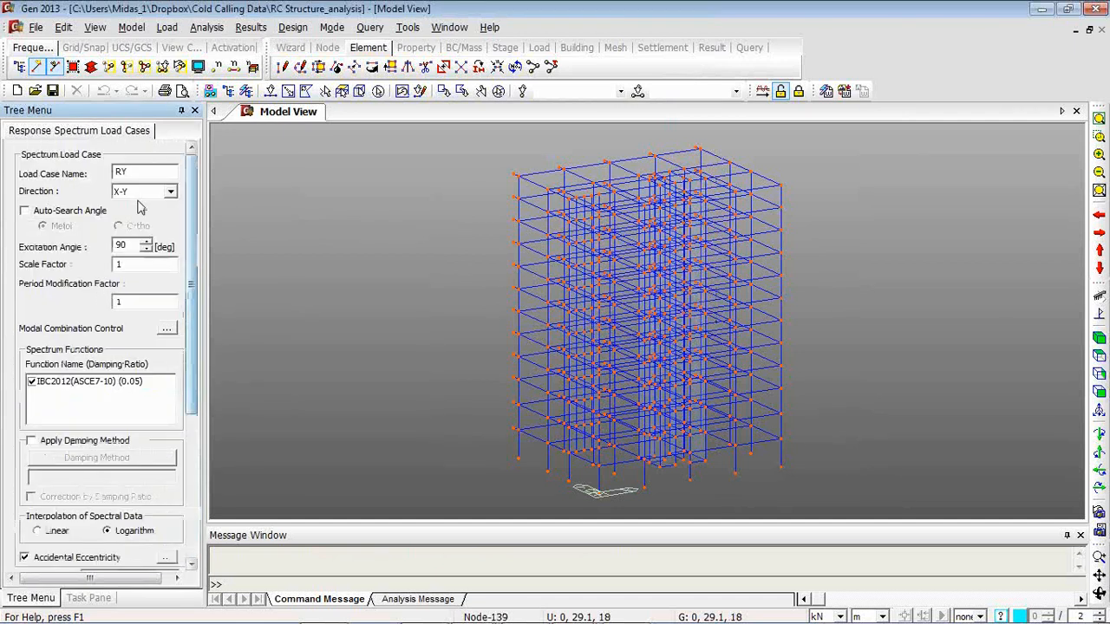
{"action": "scroll", "coordinate": [195, 373], "scroll_direction": "down", "scroll_amount": 1}
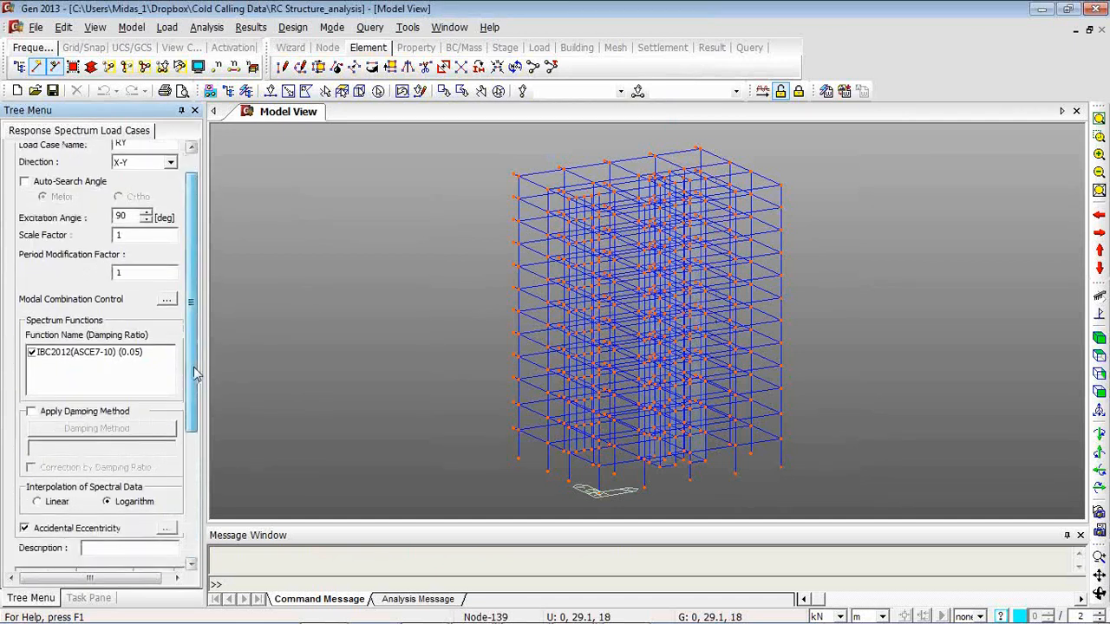
{"action": "scroll", "coordinate": [195, 373], "scroll_direction": "down", "scroll_amount": 7}
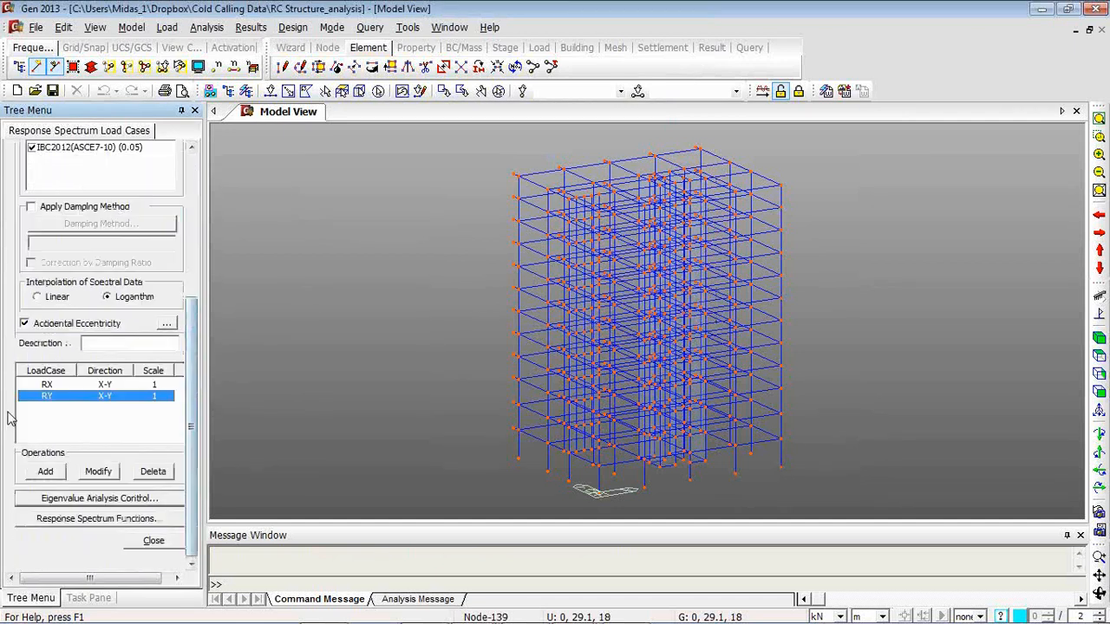
{"action": "left_click", "coordinate": [153, 544]}
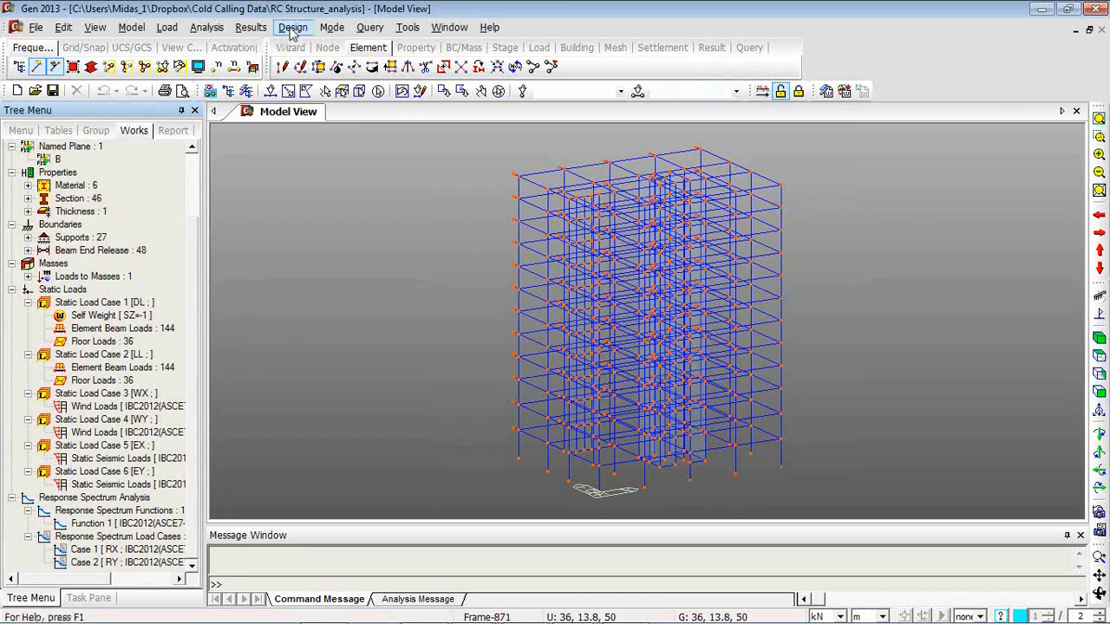
- Look over the available analysis commands, and switch the model to postprocessing mode
{"action": "left_click", "coordinate": [224, 30]}
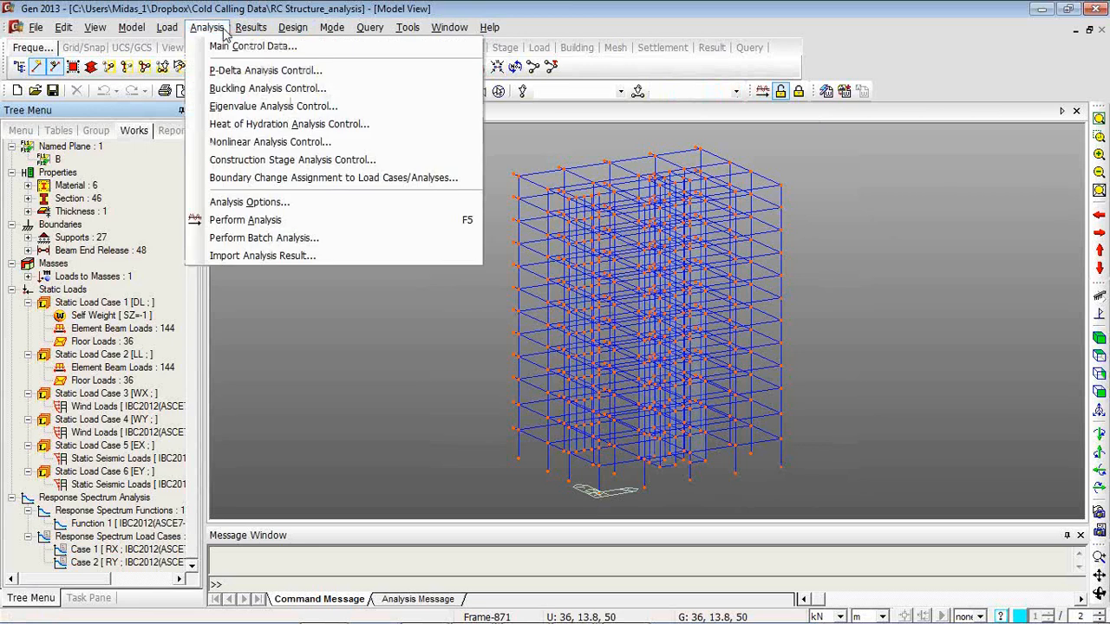
{"action": "left_click", "coordinate": [342, 325]}
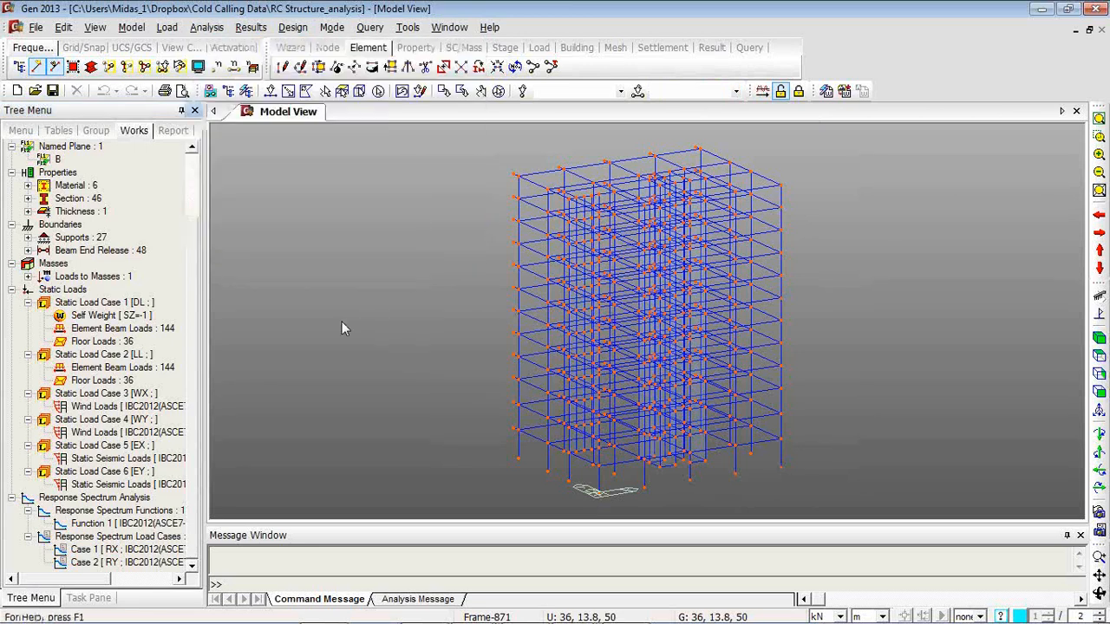
{"action": "left_click", "coordinate": [798, 91]}
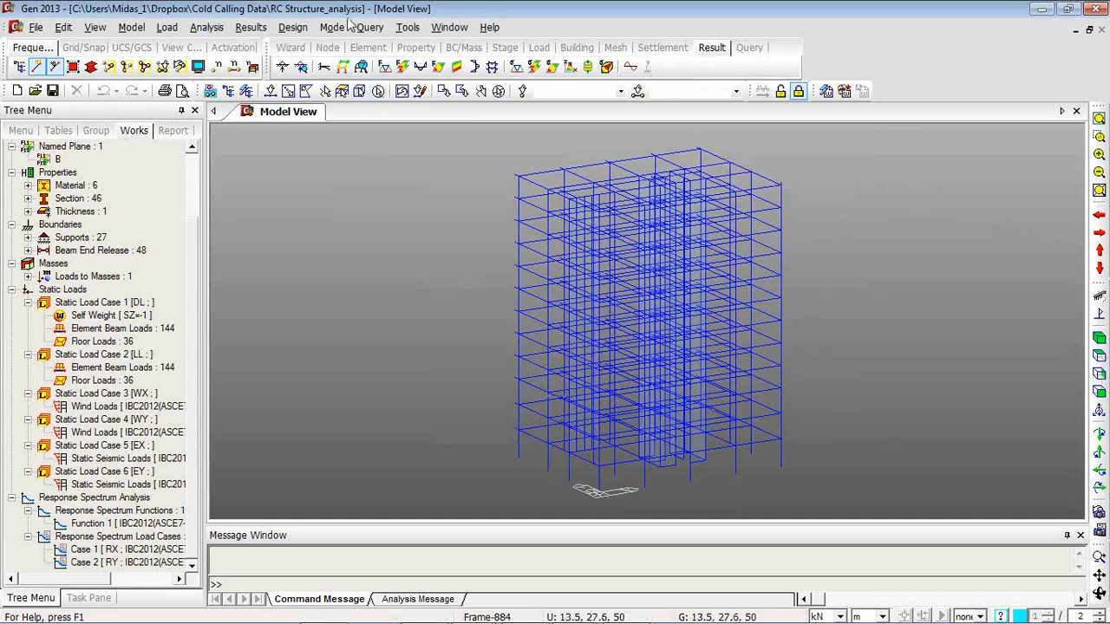
- Open the load combinations and display the list for concrete design
{"action": "left_click", "coordinate": [268, 29]}
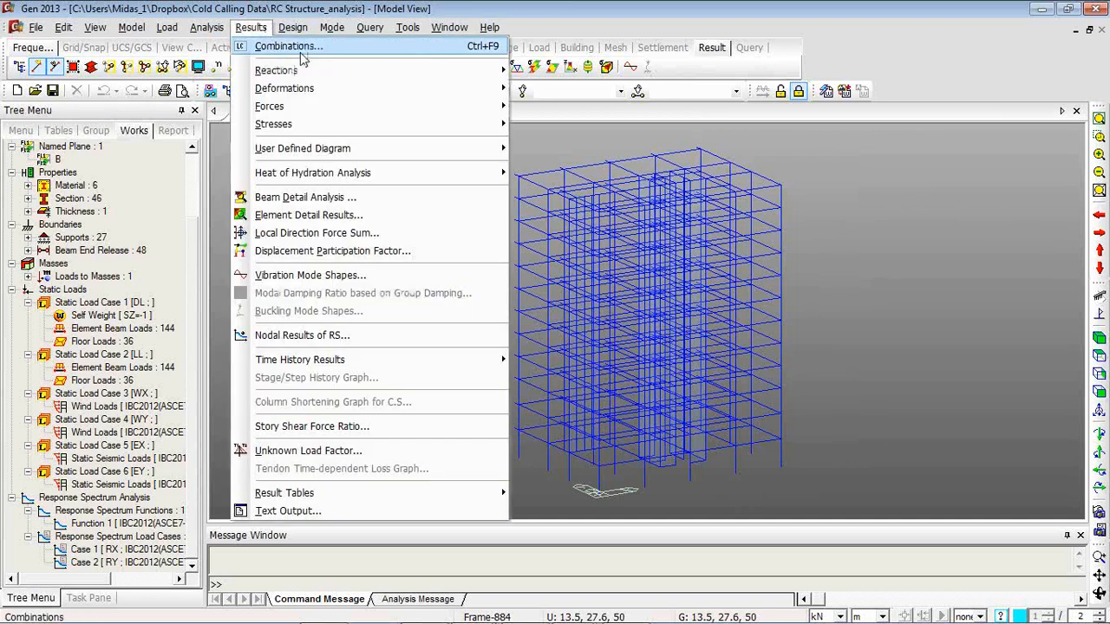
{"action": "left_click", "coordinate": [301, 50]}
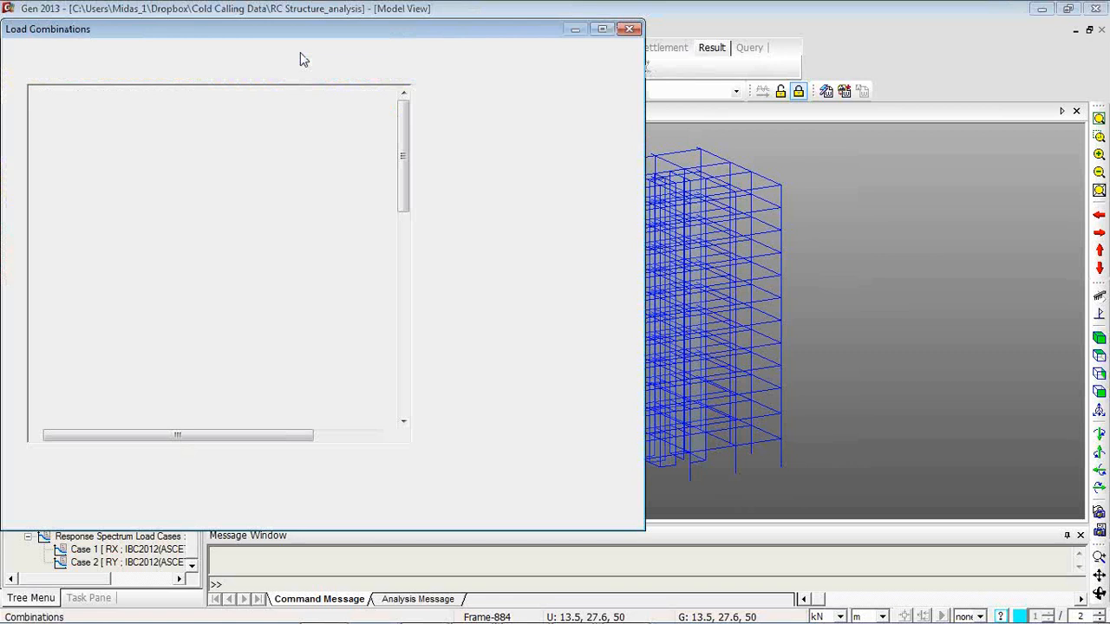
{"action": "left_click", "coordinate": [147, 56]}
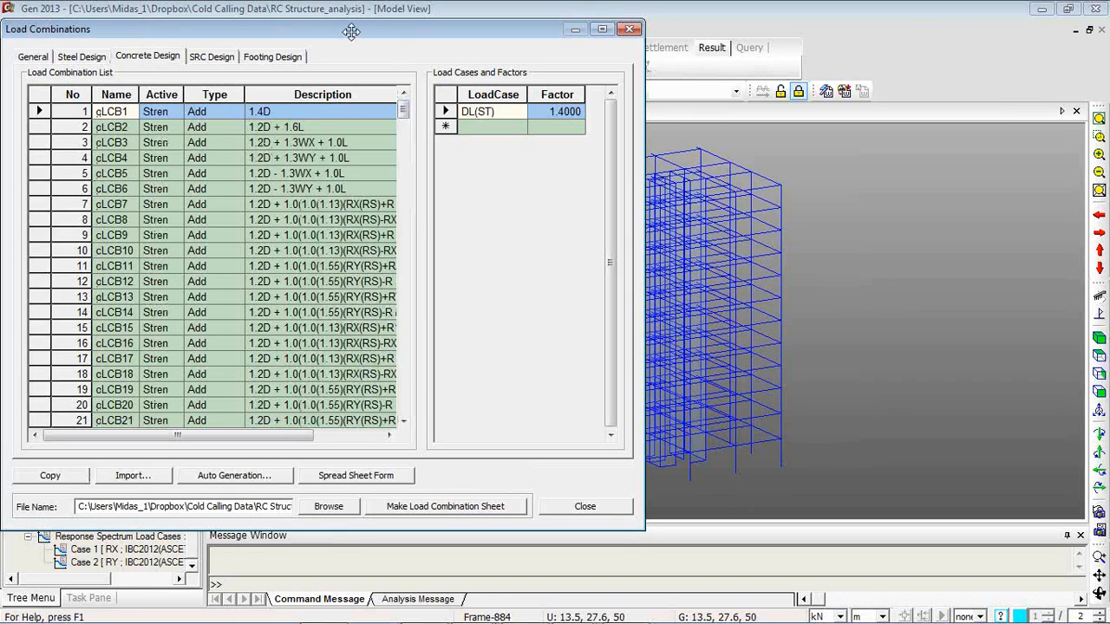
{"action": "left_click_drag", "start_coordinate": [351, 31], "coordinate": [429, 45]}
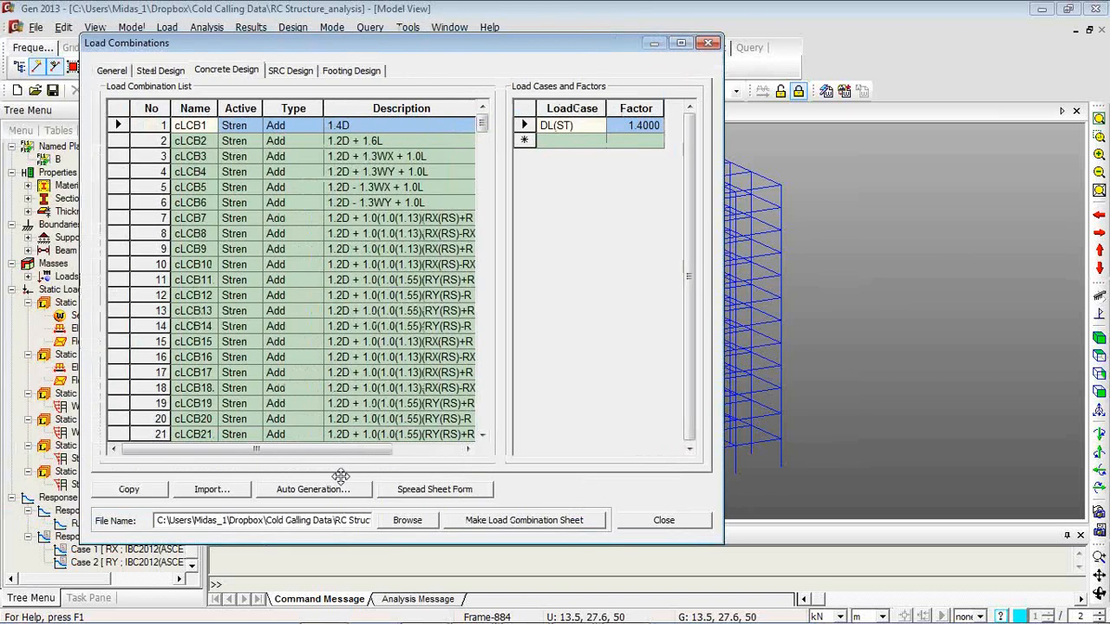
- Examine the automatic generation of concrete load combinations for ACI318-11, including the response spectrum scale-up factors, and close it without generating
{"action": "left_click", "coordinate": [335, 488]}
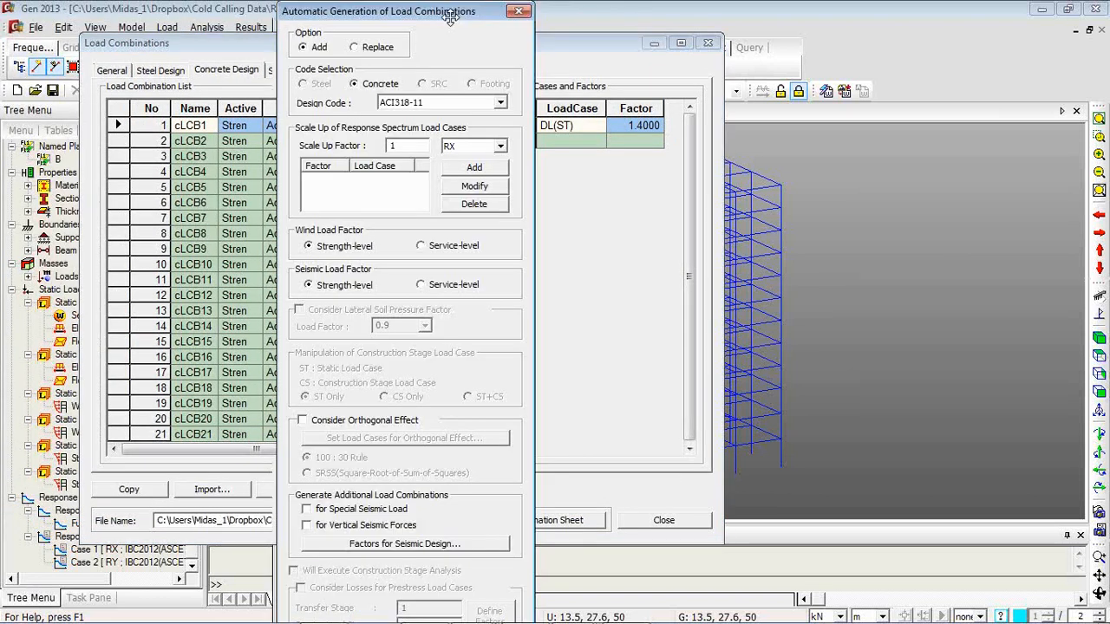
{"action": "left_click_drag", "start_coordinate": [448, 13], "coordinate": [543, 13]}
{"action": "left_click_drag", "start_coordinate": [574, 317], "coordinate": [575, 216]}
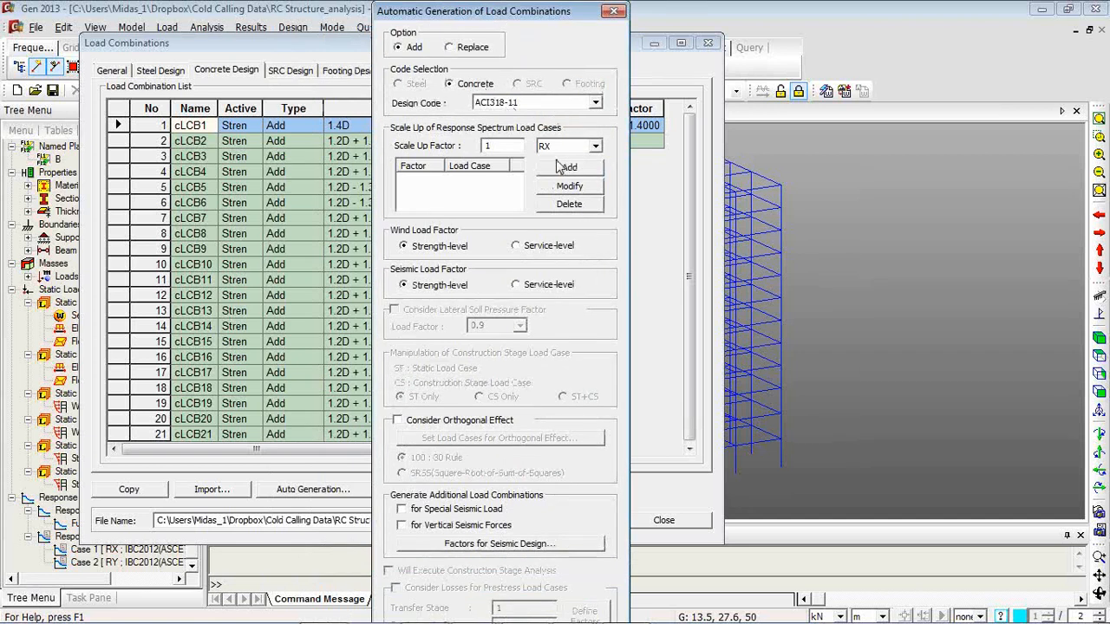
{"action": "left_click", "coordinate": [505, 145]}
{"action": "type", "text": ".3"}
{"action": "left_click", "coordinate": [571, 167]}
{"action": "key", "text": "BackSpace"}
{"action": "type", "text": "4"}
{"action": "left_click", "coordinate": [615, 13]}
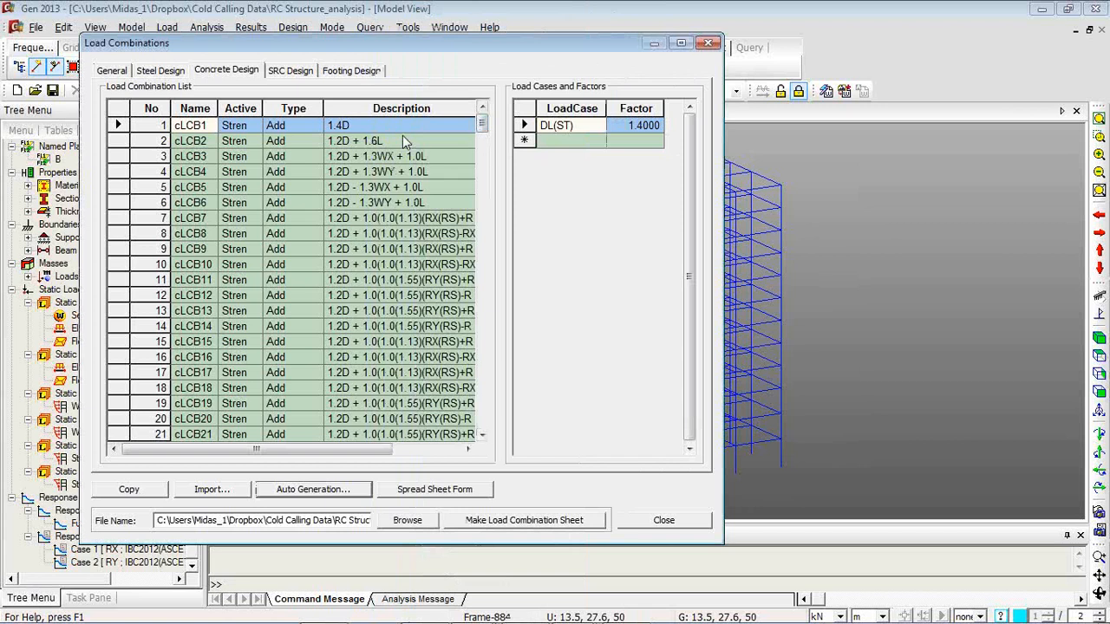
- Inspect the load cases and factors of concrete combinations such as cLCB6 and cLCB16 in the combination list
{"action": "left_click", "coordinate": [357, 209]}
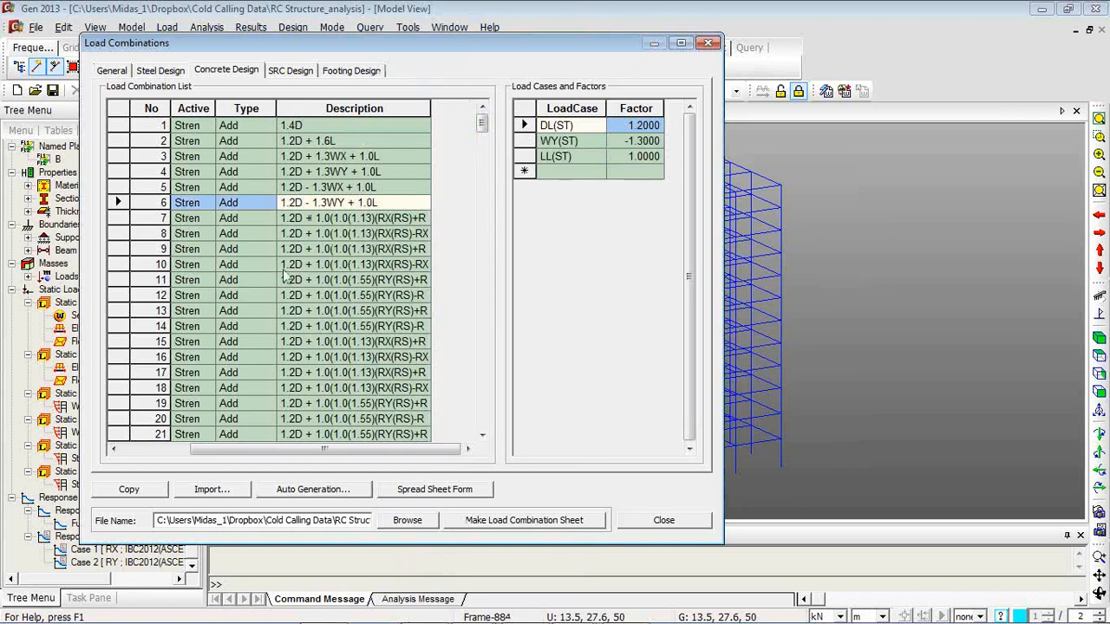
{"action": "left_click", "coordinate": [285, 271]}
{"action": "left_click", "coordinate": [344, 357]}
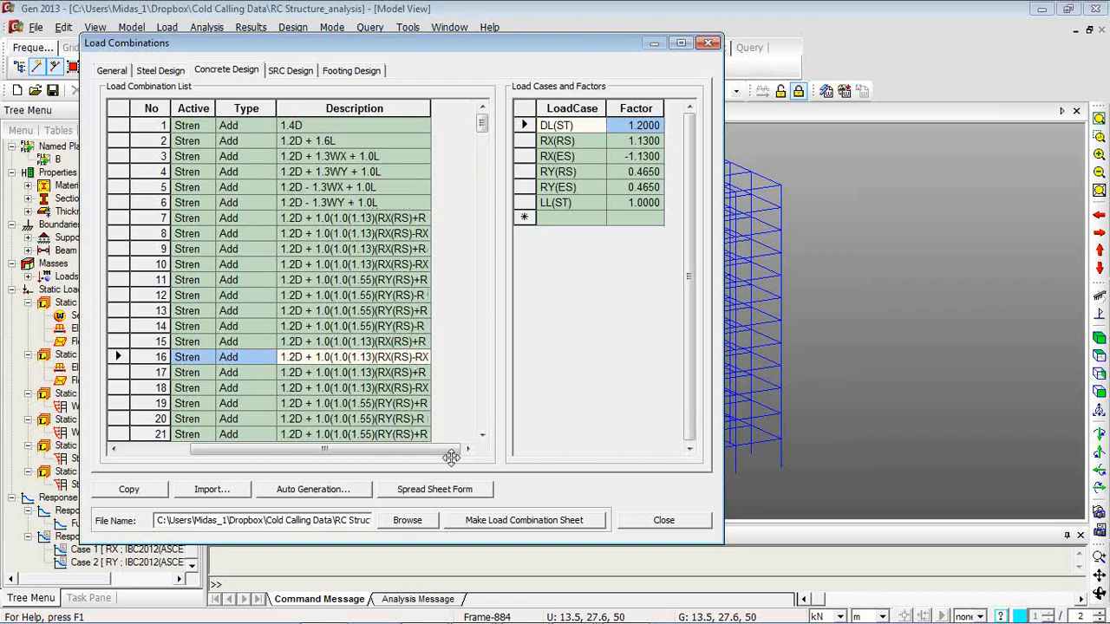
{"action": "left_click_drag", "start_coordinate": [370, 446], "coordinate": [287, 447]}
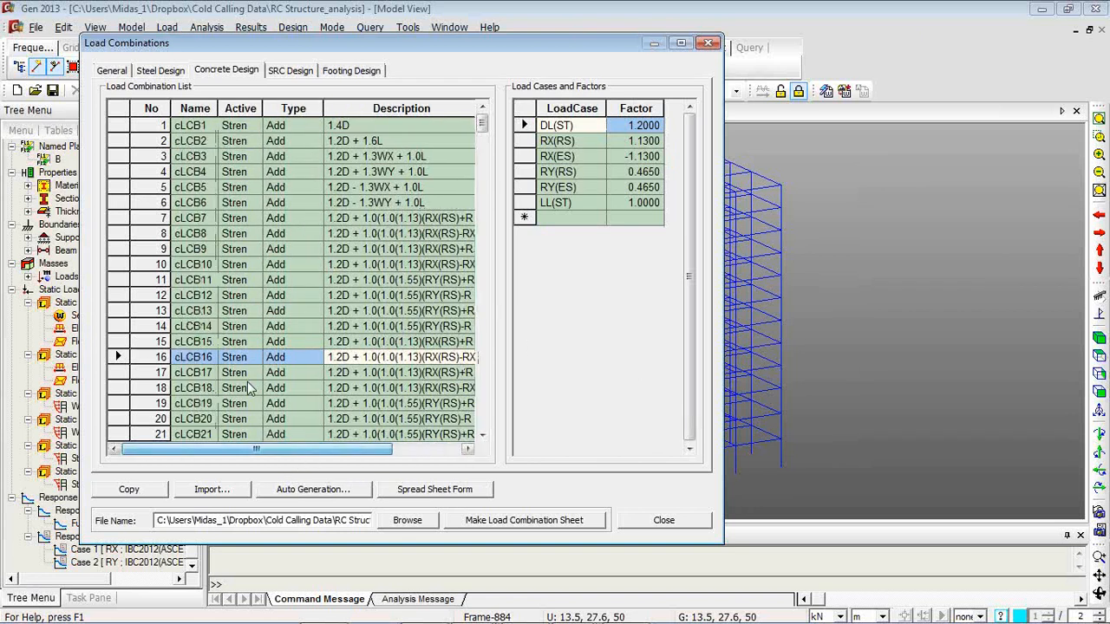
{"action": "mouse_move", "coordinate": [484, 122]}
{"action": "left_mouse_down"}
{"action": "mouse_move", "coordinate": [485, 219]}
{"action": "mouse_move", "coordinate": [485, 120]}
{"action": "left_mouse_up"}
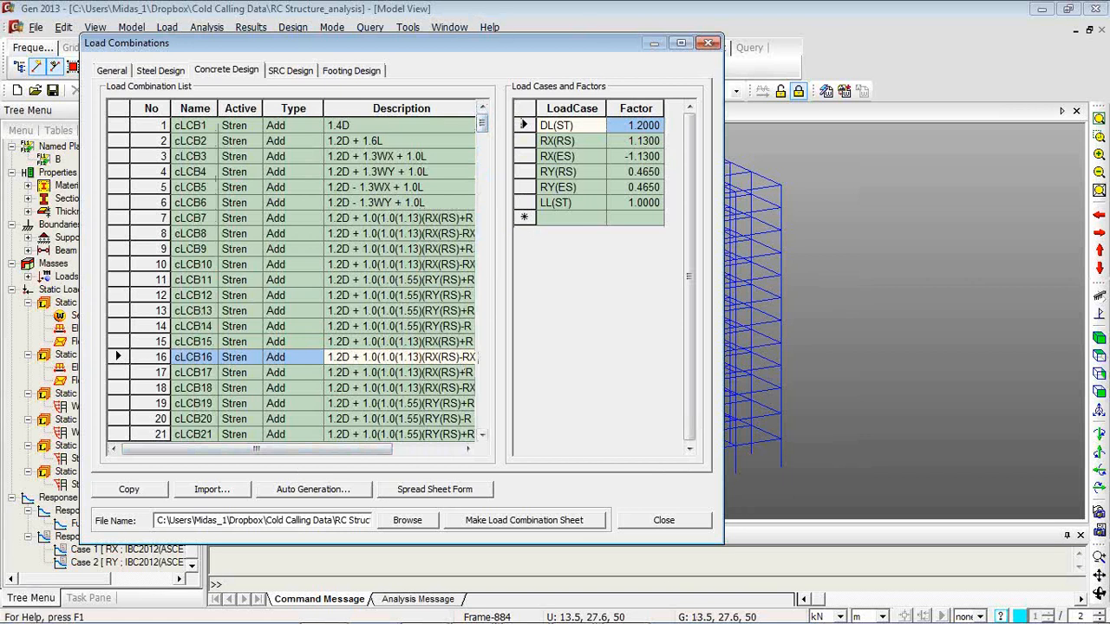
- Close the load combinations and display the contoured My beam diagrams with line fill for load case DL
{"action": "left_click", "coordinate": [651, 522]}
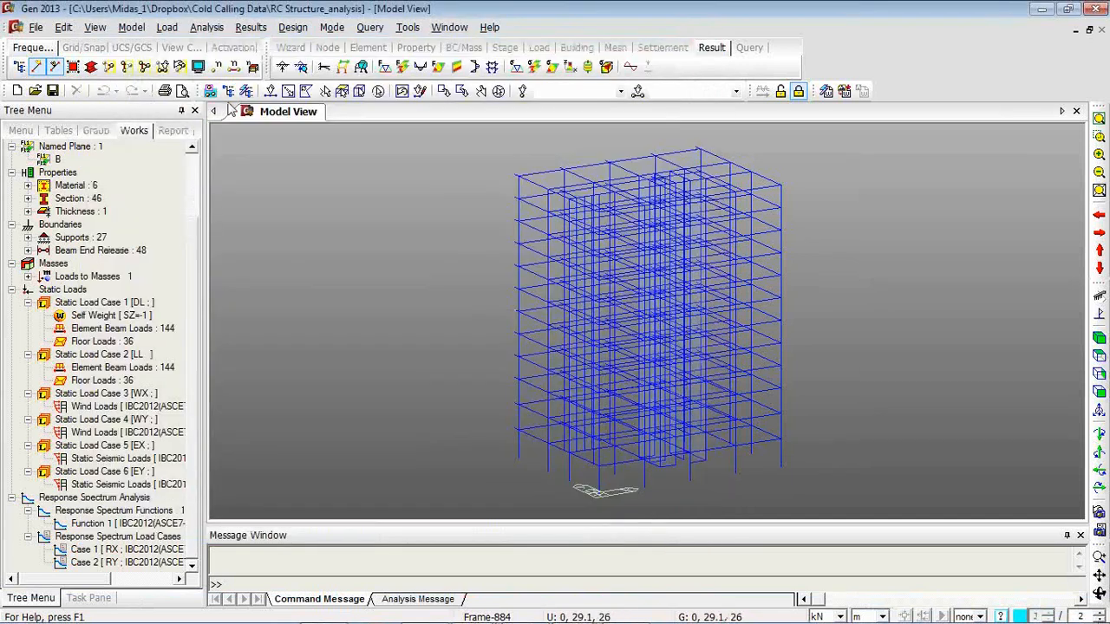
{"action": "left_click", "coordinate": [251, 27]}
{"action": "left_click", "coordinate": [251, 26]}
{"action": "left_click", "coordinate": [250, 27]}
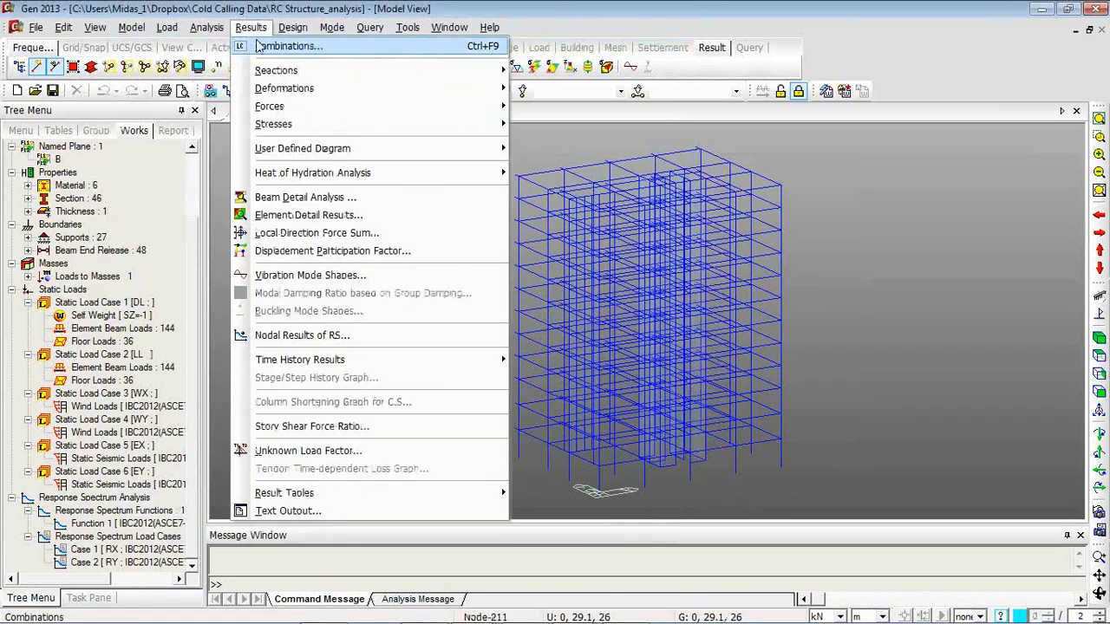
{"action": "mouse_move", "coordinate": [290, 108]}
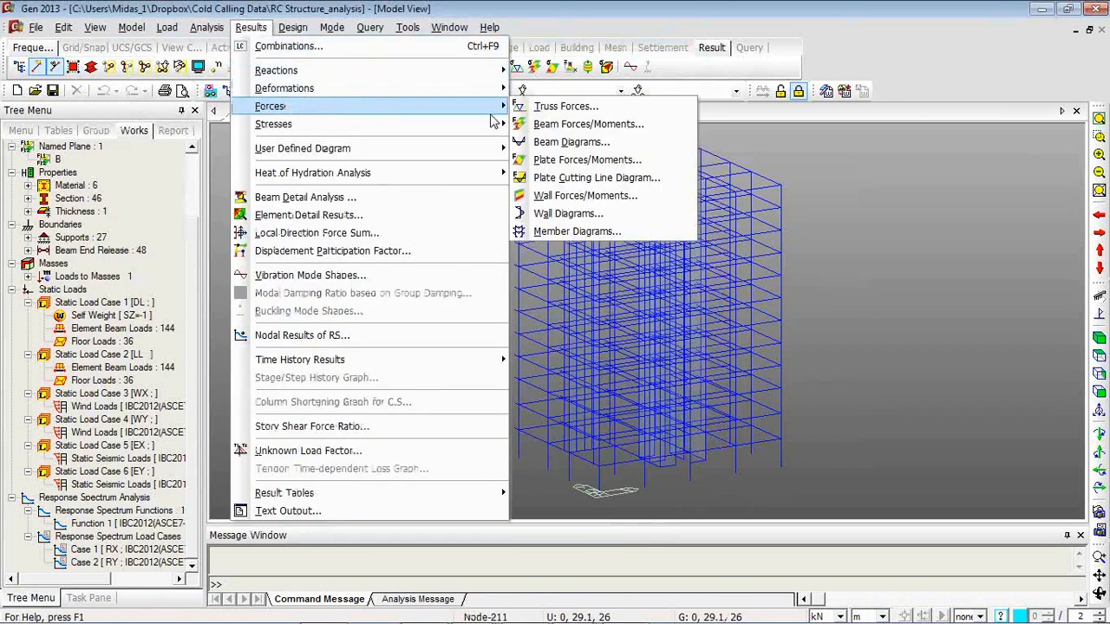
{"action": "left_click", "coordinate": [572, 139]}
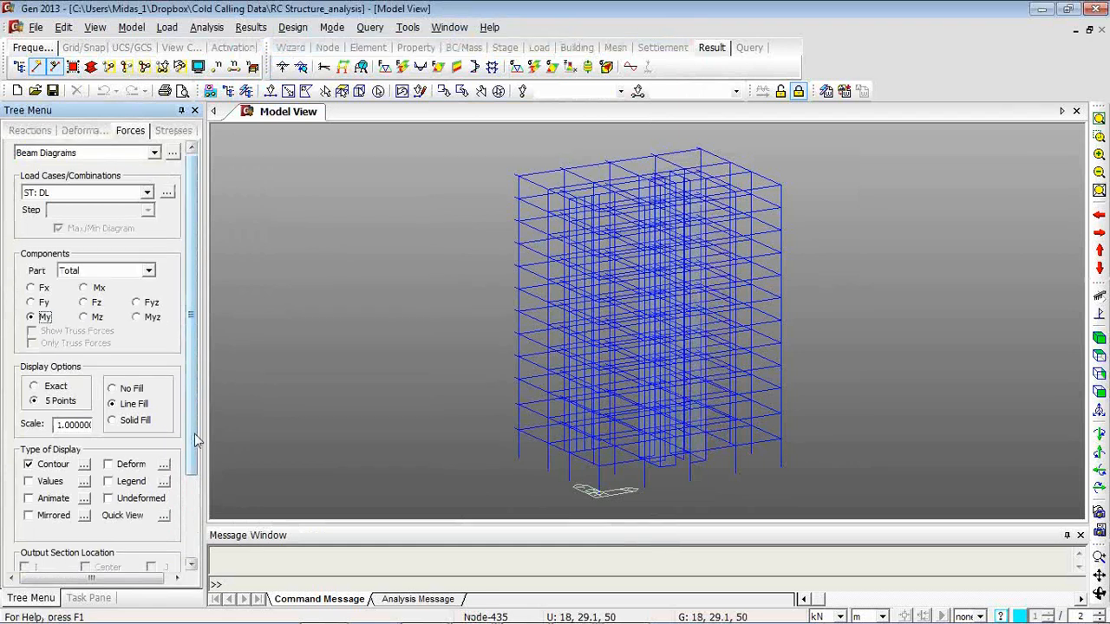
{"action": "scroll", "coordinate": [152, 500], "scroll_direction": "down", "scroll_amount": 3}
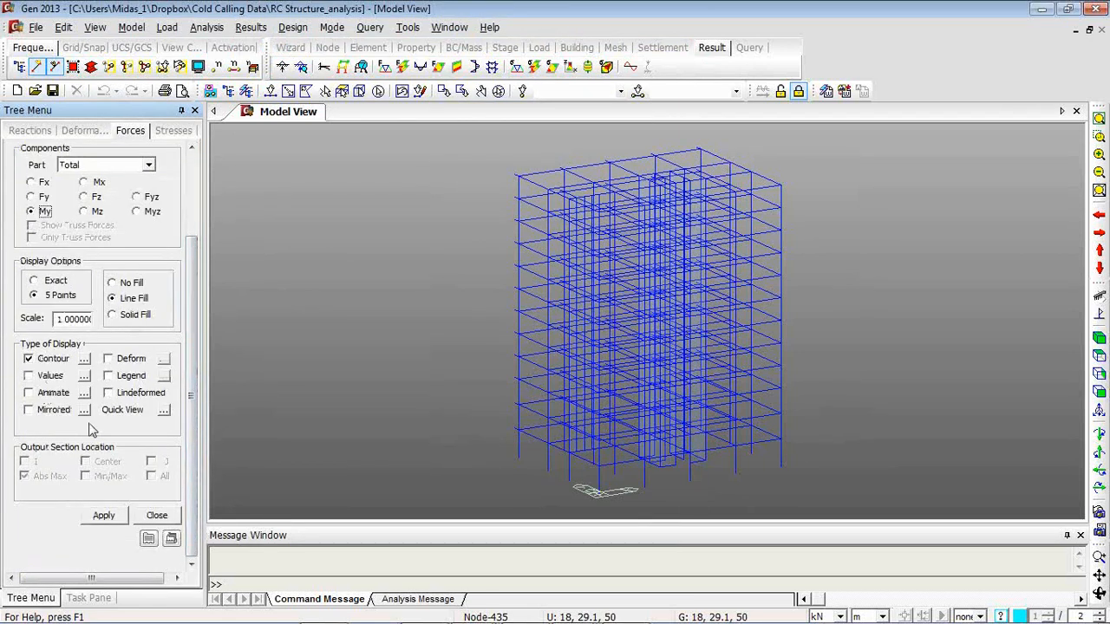
{"action": "left_click", "coordinate": [103, 515]}
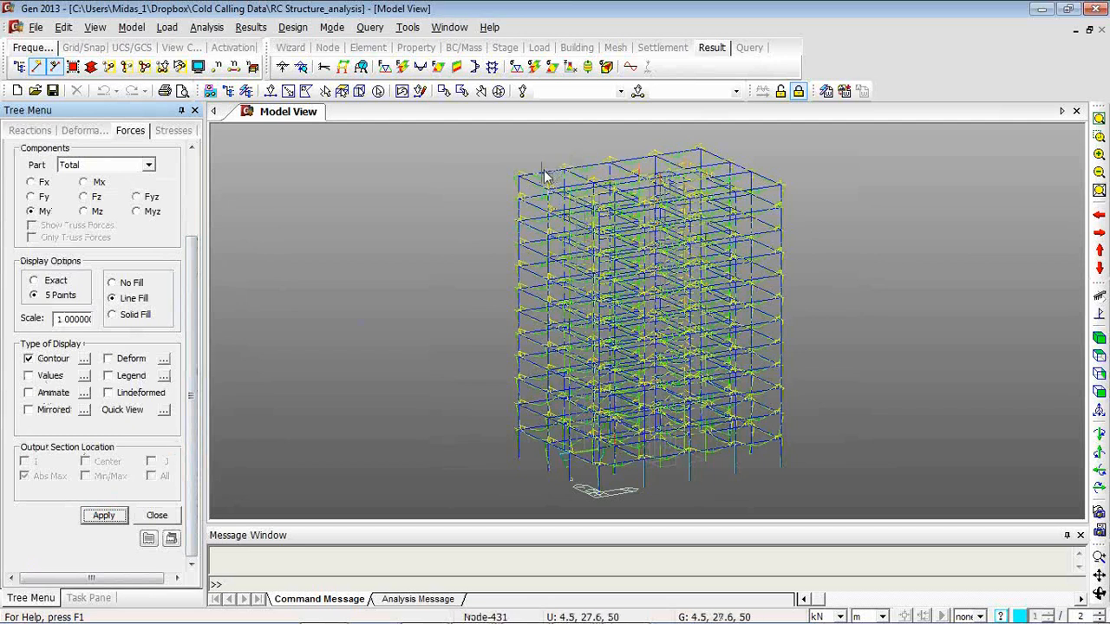
{"action": "mouse_move", "coordinate": [544, 176]}
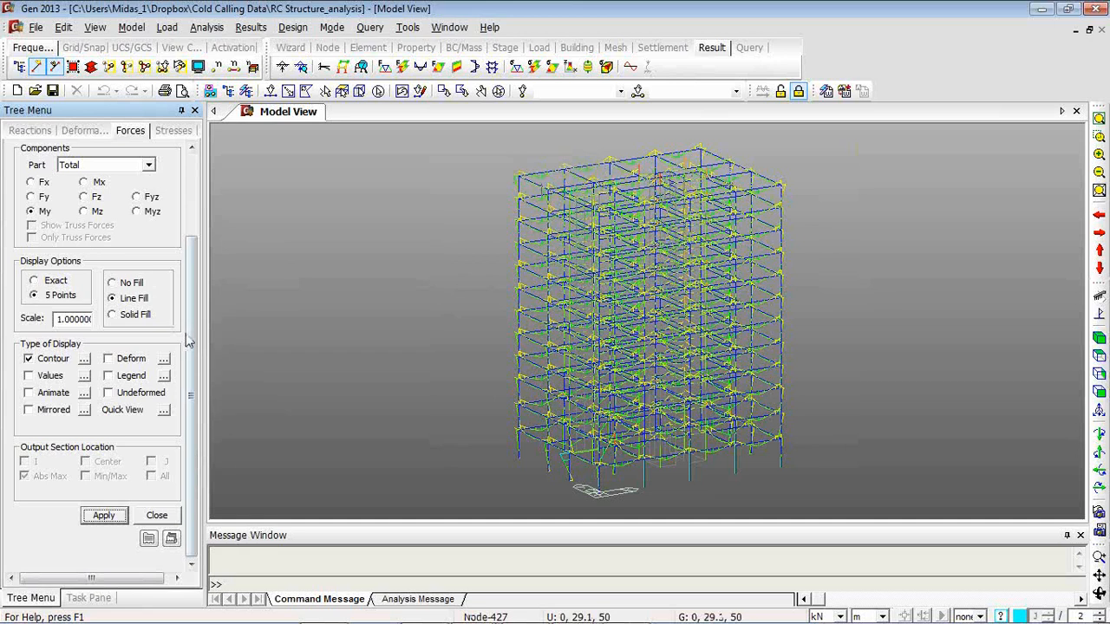
{"action": "mouse_move", "coordinate": [187, 341]}
{"action": "left_mouse_down"}
{"action": "mouse_move", "coordinate": [184, 251]}
{"action": "mouse_move", "coordinate": [188, 340]}
{"action": "left_mouse_up"}
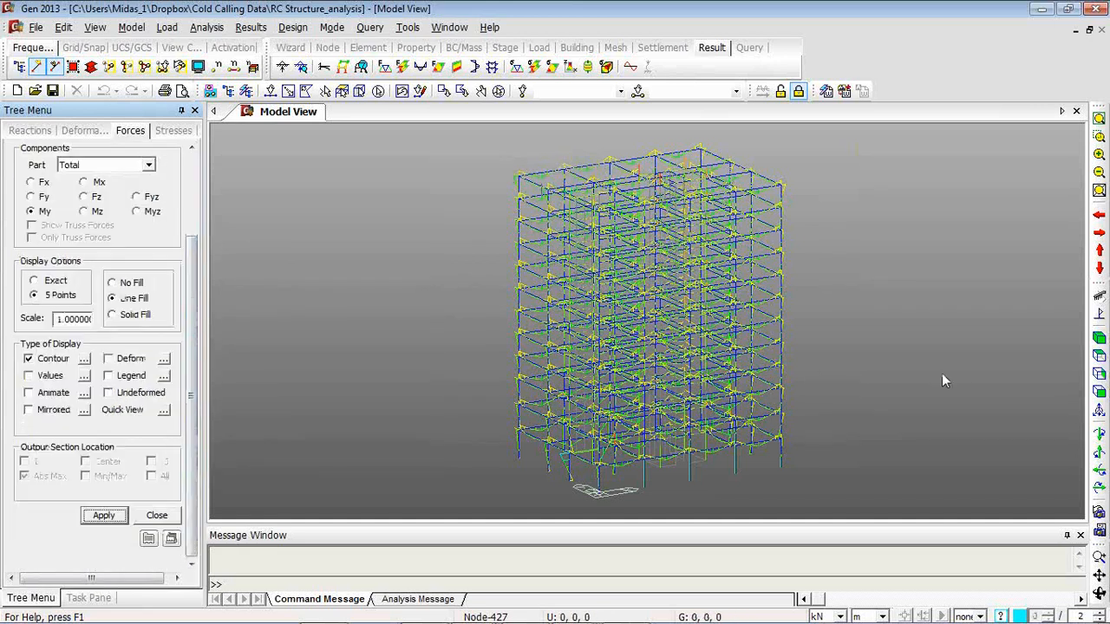
- Open the detailed force diagram for roof beam 881 and view its My moments under load cases DL, EY, WY and WX
{"action": "left_click", "coordinate": [165, 410]}
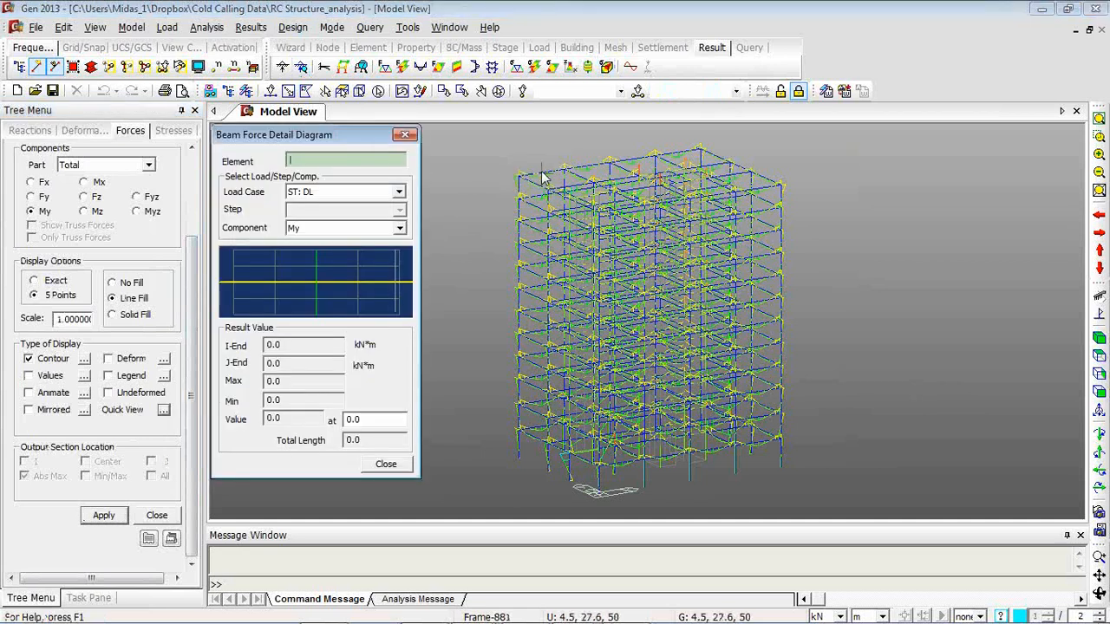
{"action": "mouse_move", "coordinate": [542, 178]}
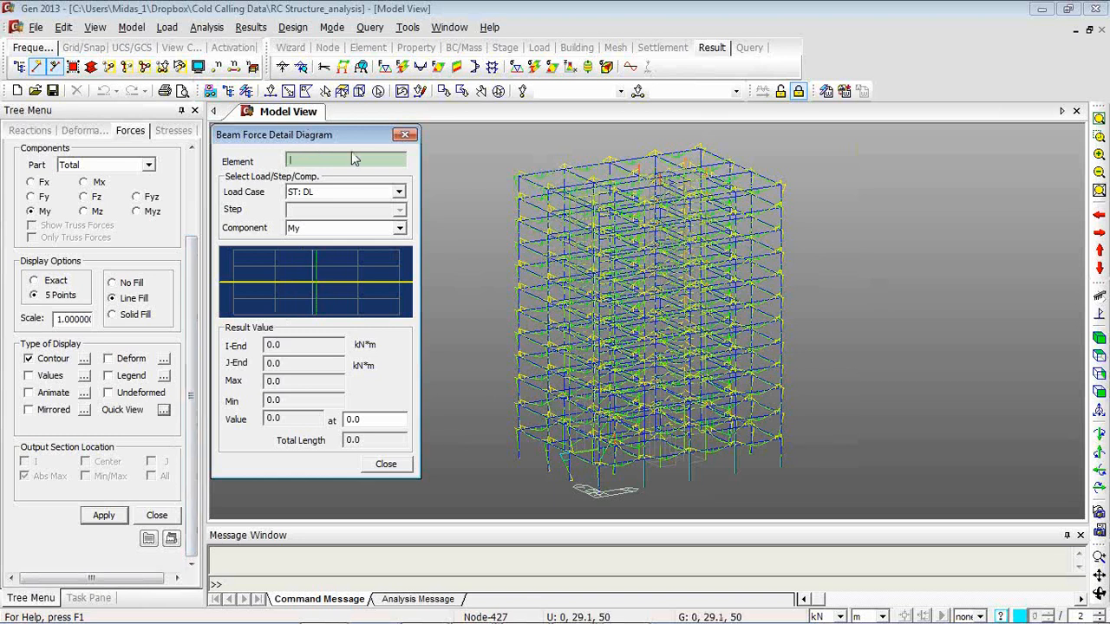
{"action": "left_click", "coordinate": [546, 179]}
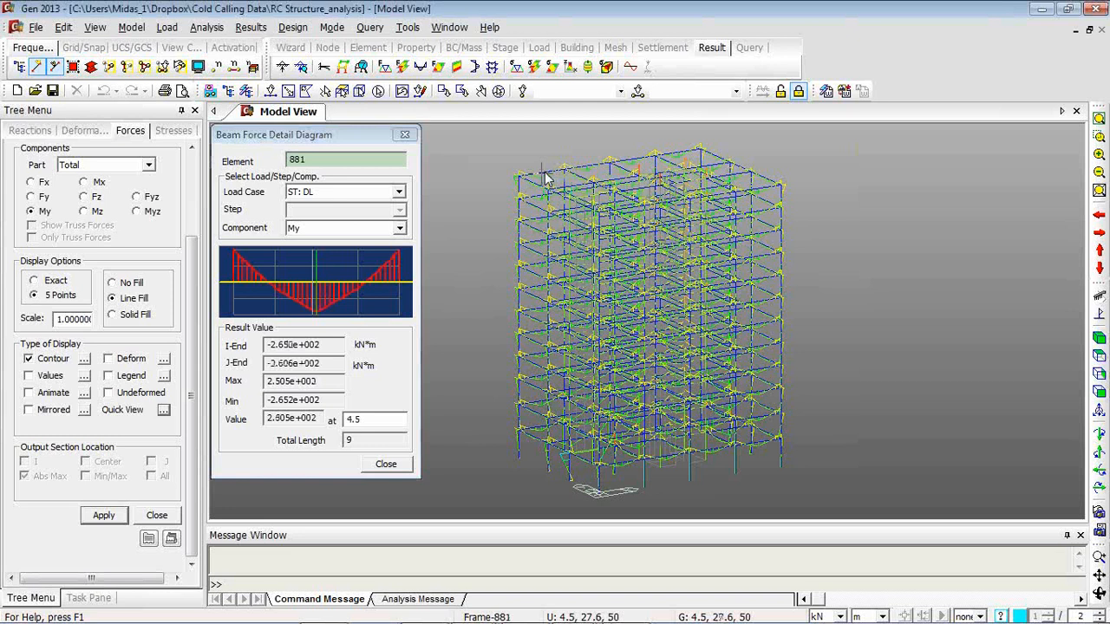
{"action": "left_click", "coordinate": [358, 199]}
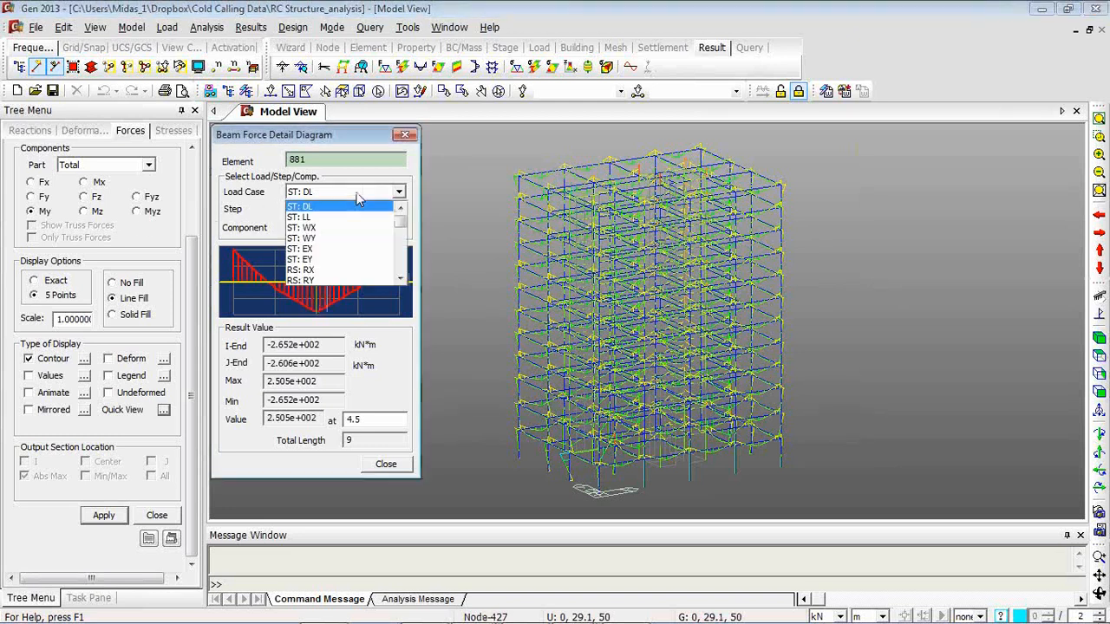
{"action": "left_click", "coordinate": [353, 260]}
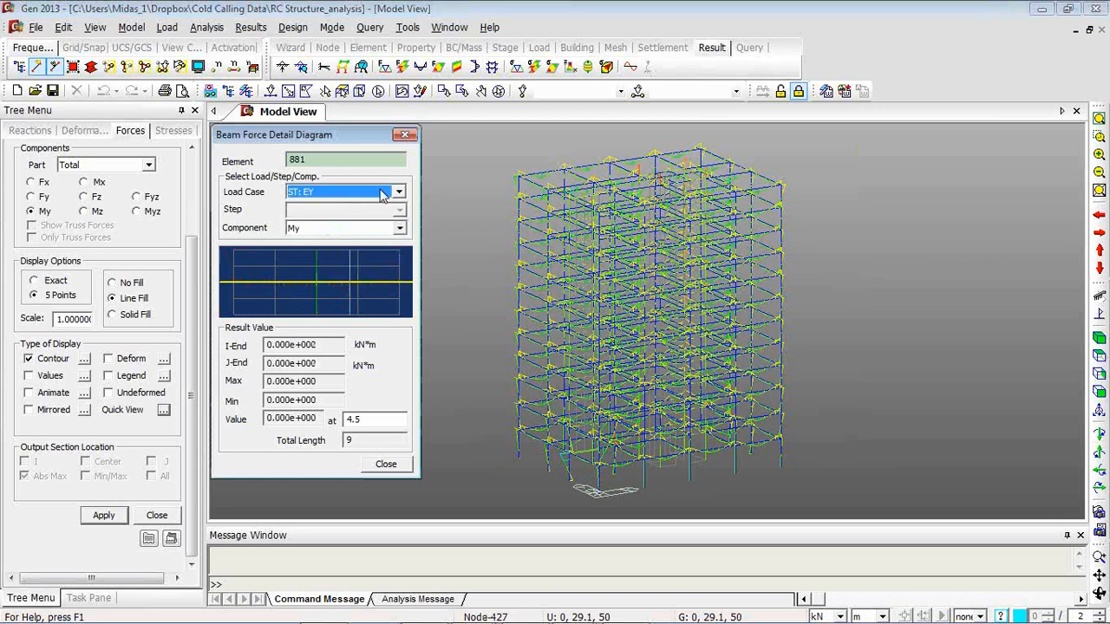
{"action": "scroll", "coordinate": [381, 198], "scroll_direction": "down", "scroll_amount": 2}
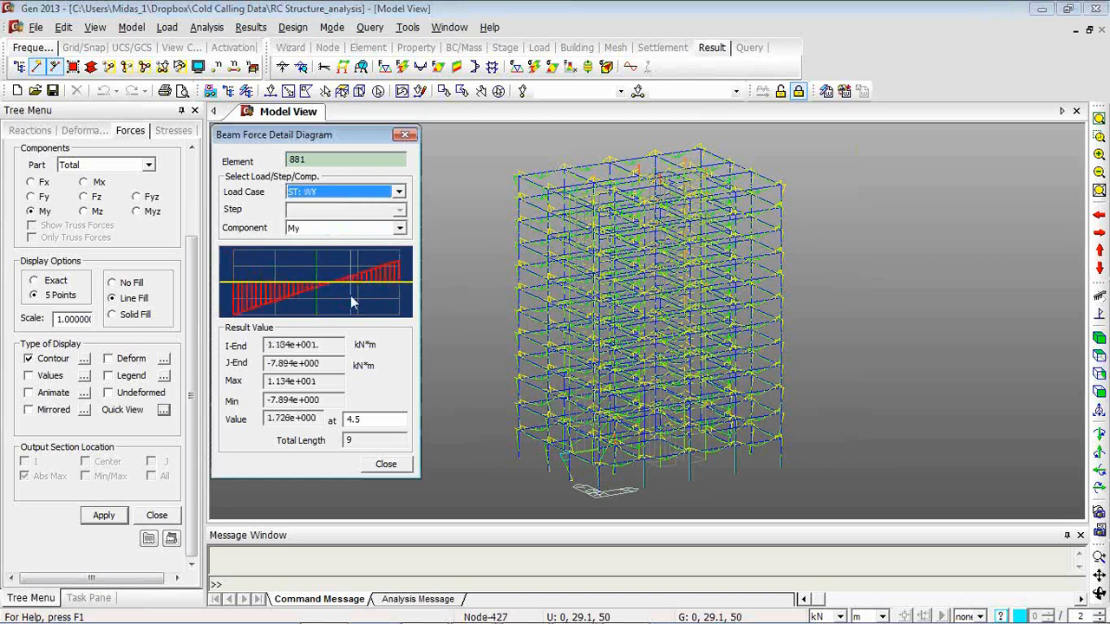
- Read the WX bending moment My at several positions along beam 881, near both ends and around midspan
{"action": "left_click", "coordinate": [253, 275]}
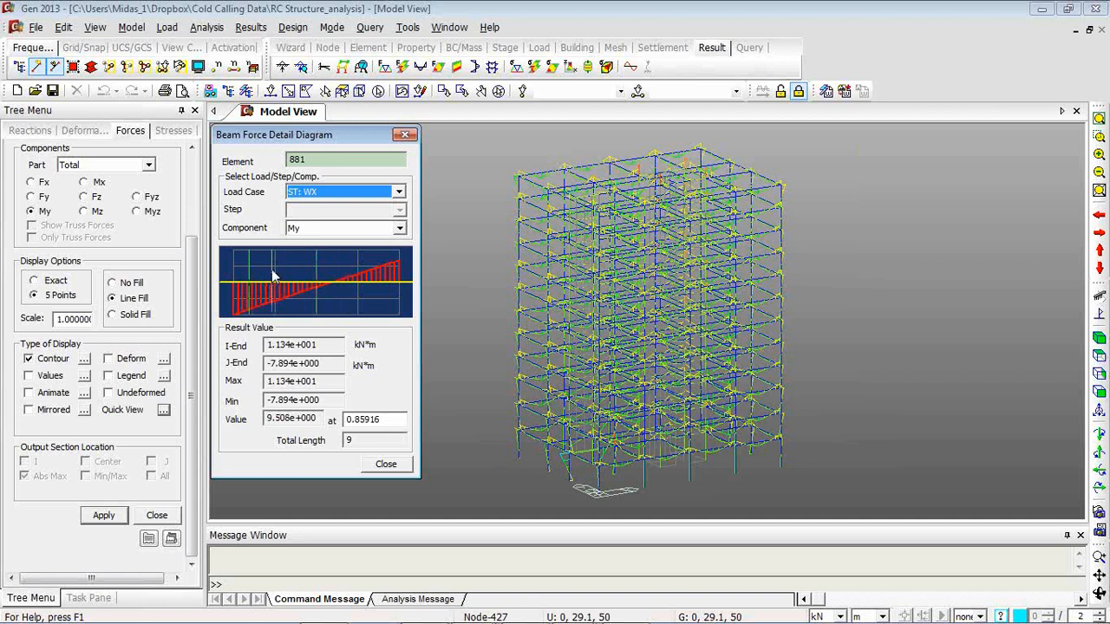
{"action": "left_click", "coordinate": [369, 272]}
{"action": "left_click", "coordinate": [394, 266]}
{"action": "left_click", "coordinate": [354, 265]}
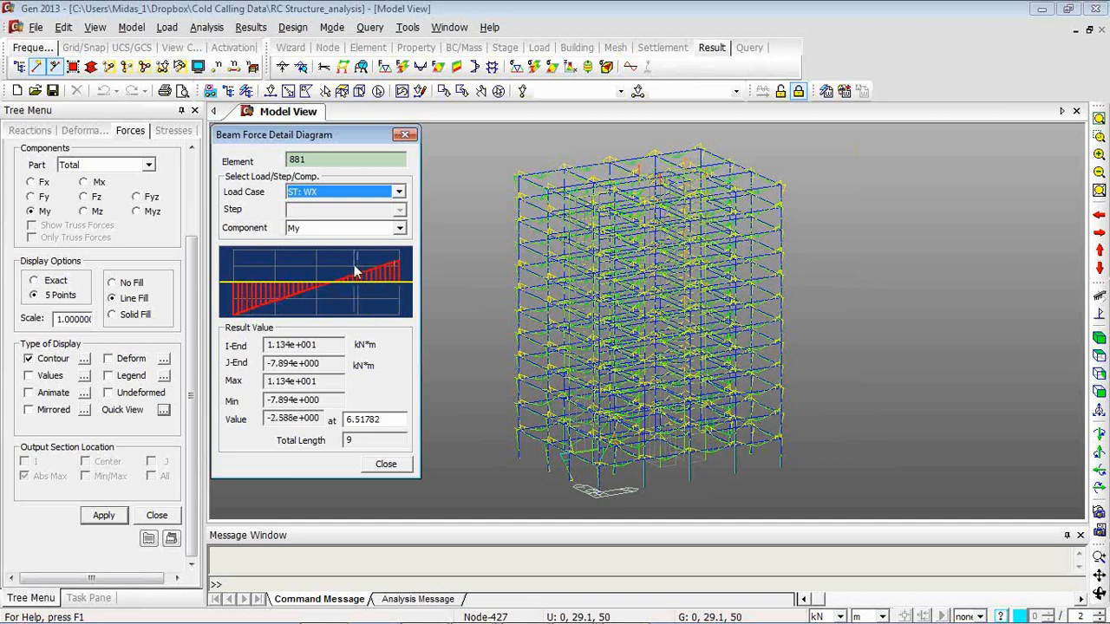
{"action": "left_click", "coordinate": [339, 271]}
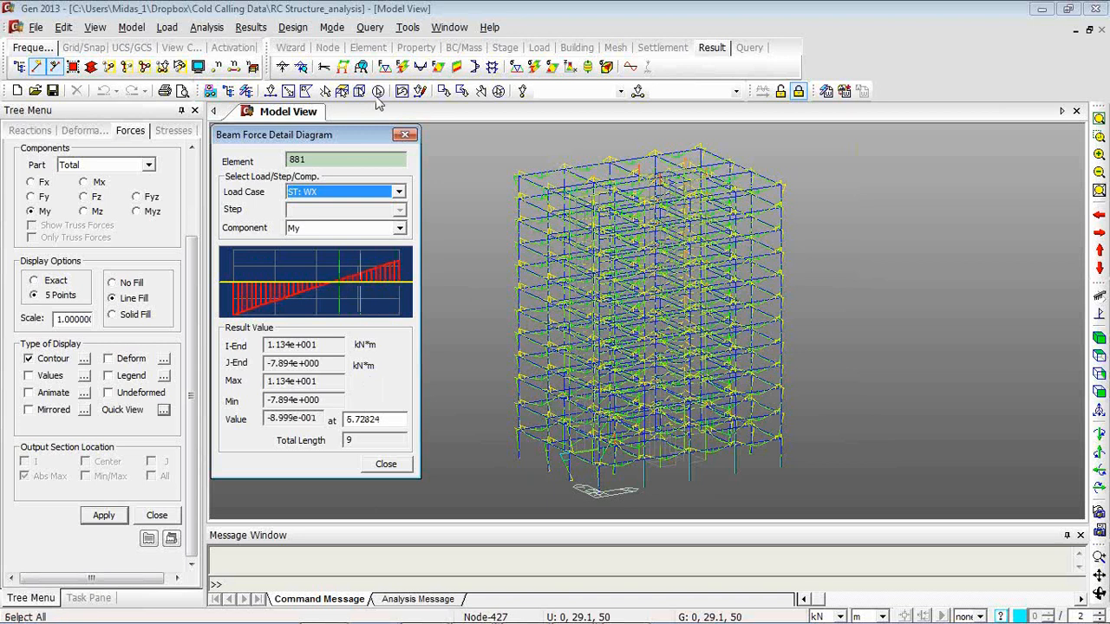
- Close the beam force detail diagram, clear the beam diagrams, and show the model's members with their solid section shapes
{"action": "left_click", "coordinate": [404, 135]}
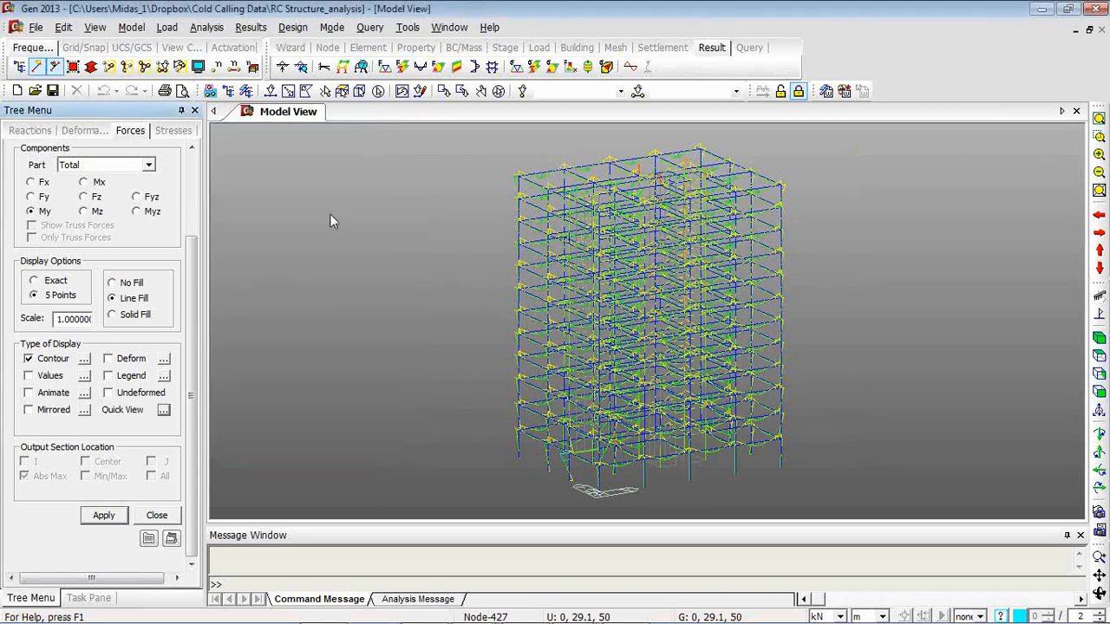
{"action": "left_click", "coordinate": [1100, 315]}
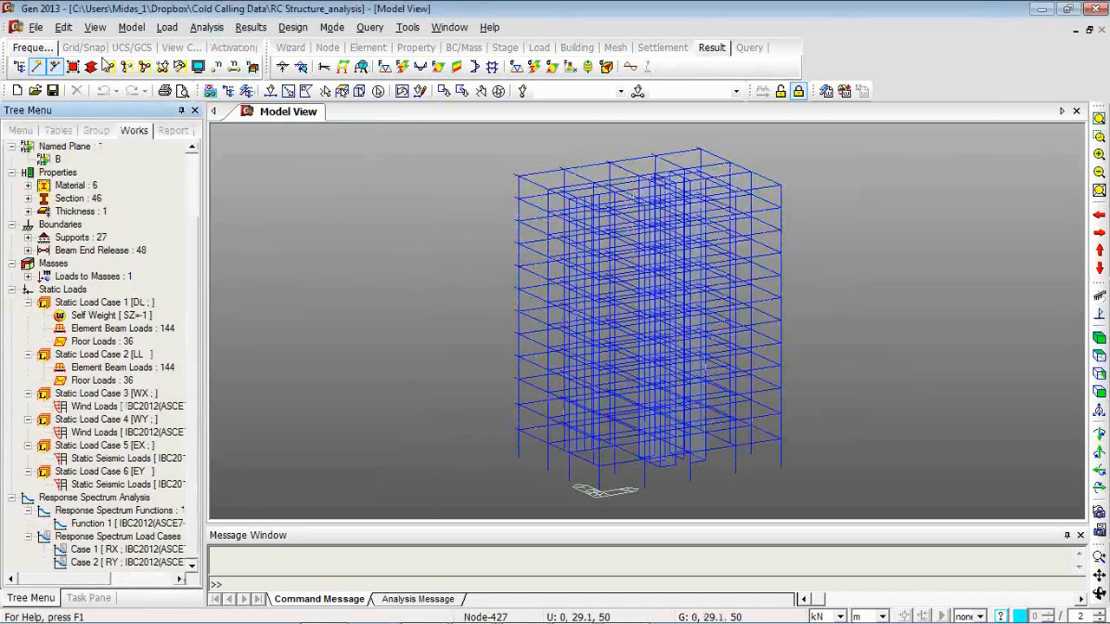
{"action": "left_click", "coordinate": [90, 67]}
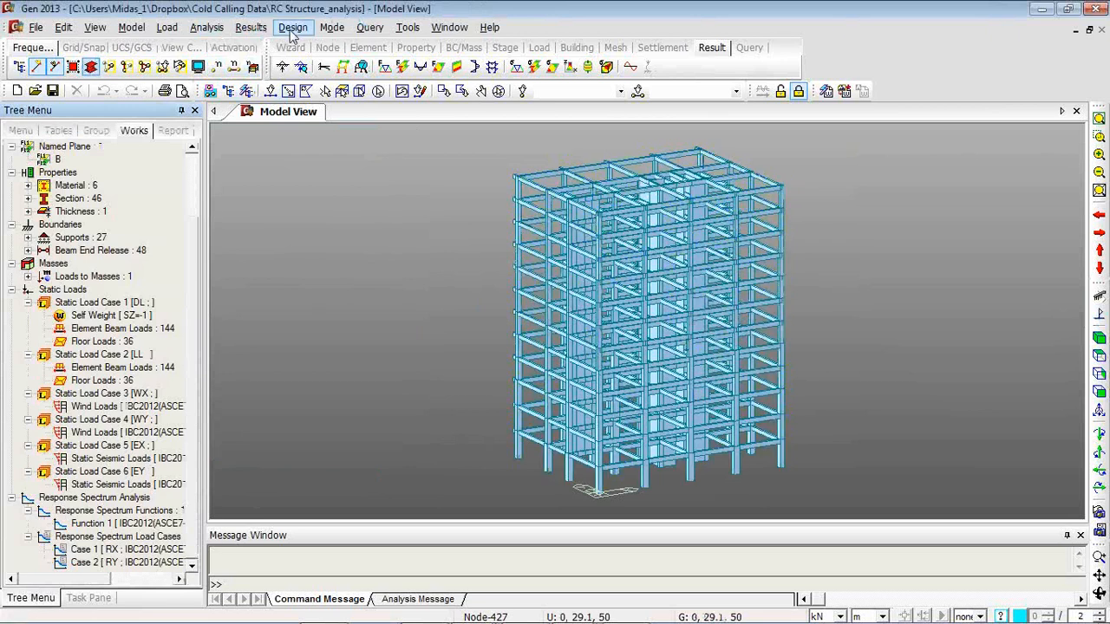
- Open Beam Detail Analysis and reposition its results window so that more of its diagrams fit beside the model
{"action": "left_click", "coordinate": [236, 28]}
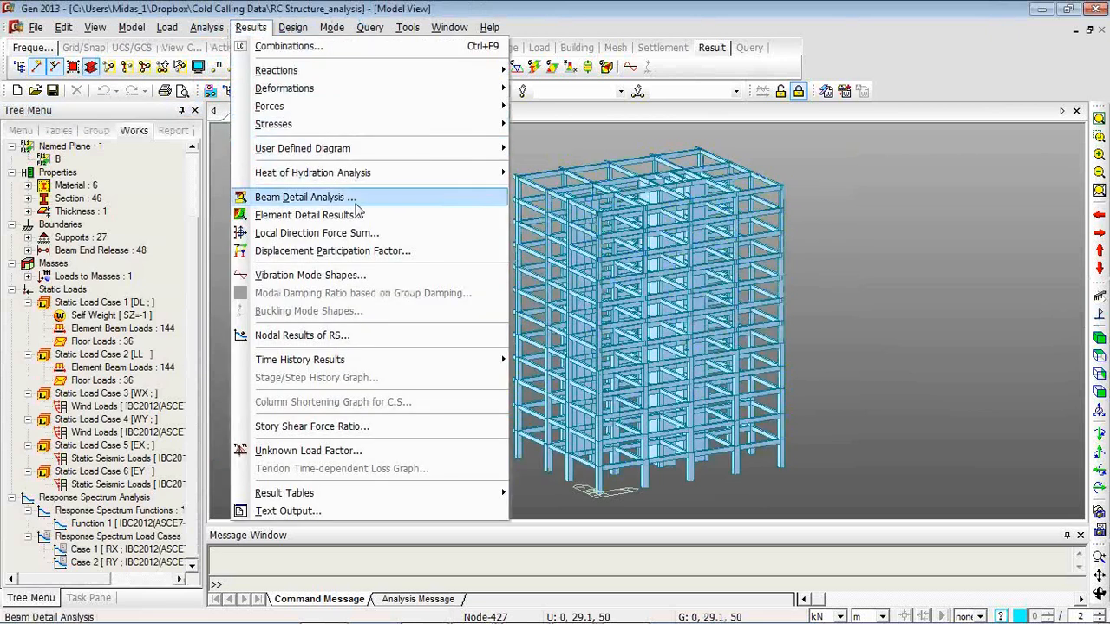
{"action": "left_click", "coordinate": [305, 196]}
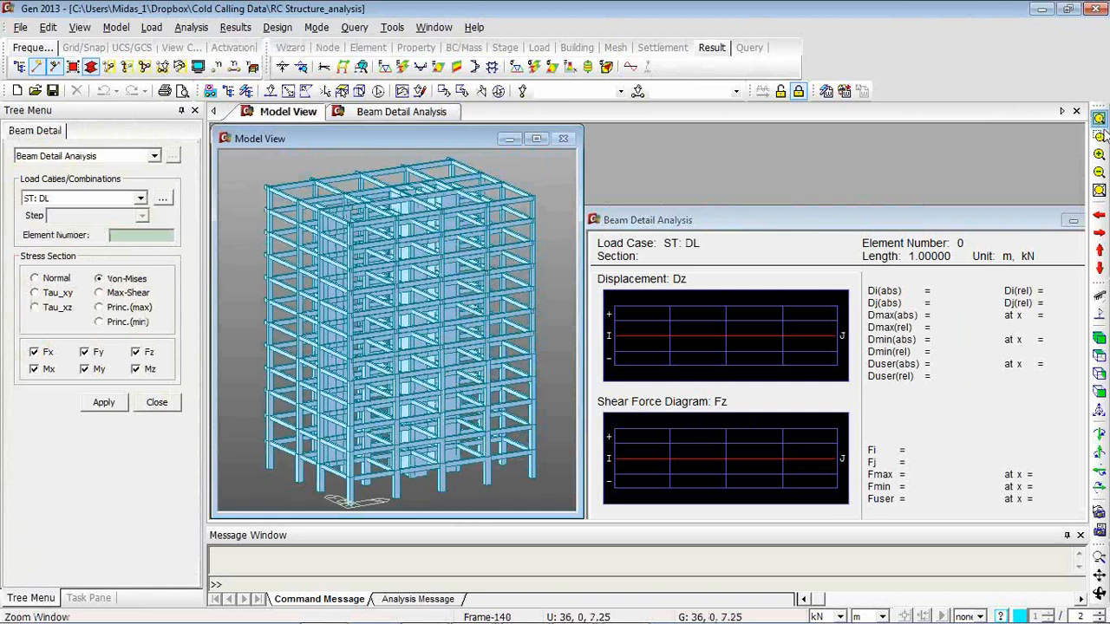
{"action": "left_click_drag", "start_coordinate": [865, 215], "coordinate": [803, 128]}
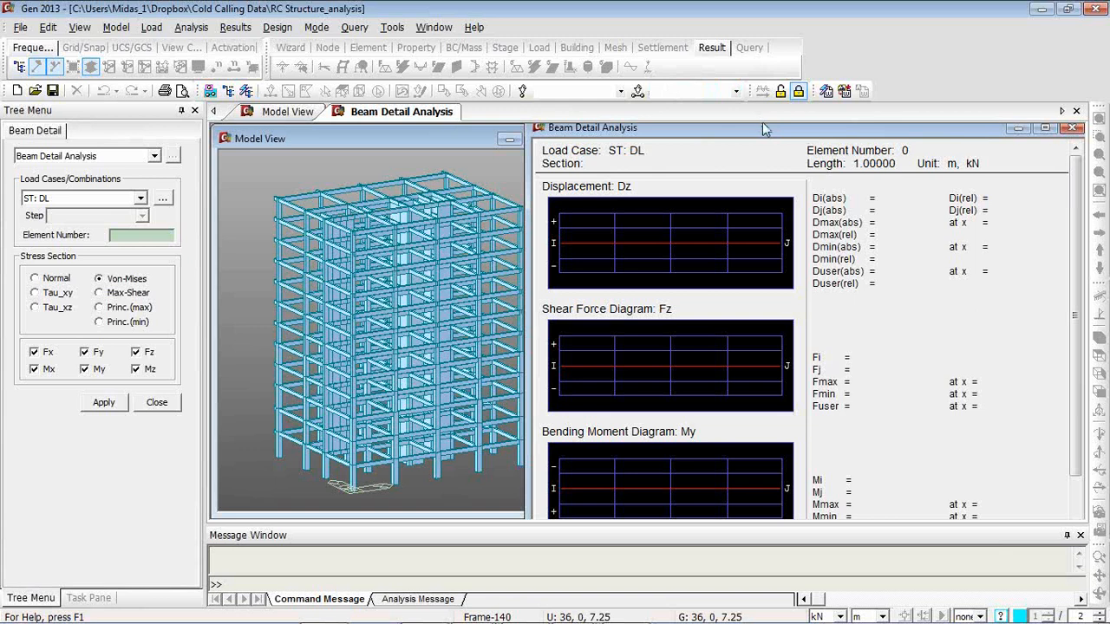
- Try to run the beam detail analysis of roof beam 881 for static load case EY
{"action": "left_click", "coordinate": [143, 199]}
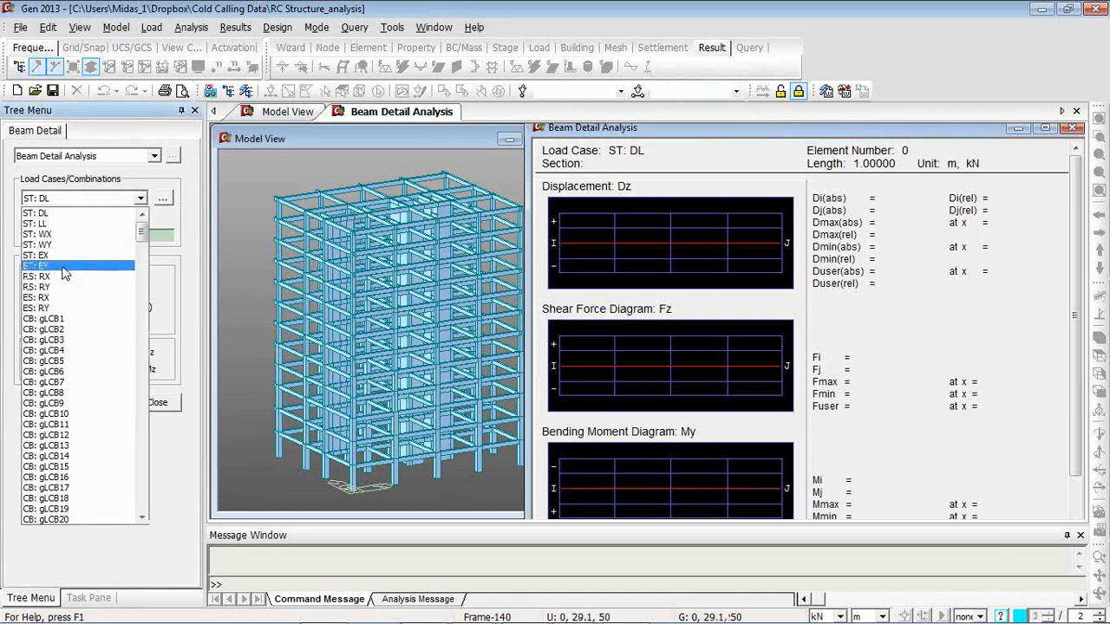
{"action": "left_click", "coordinate": [65, 265]}
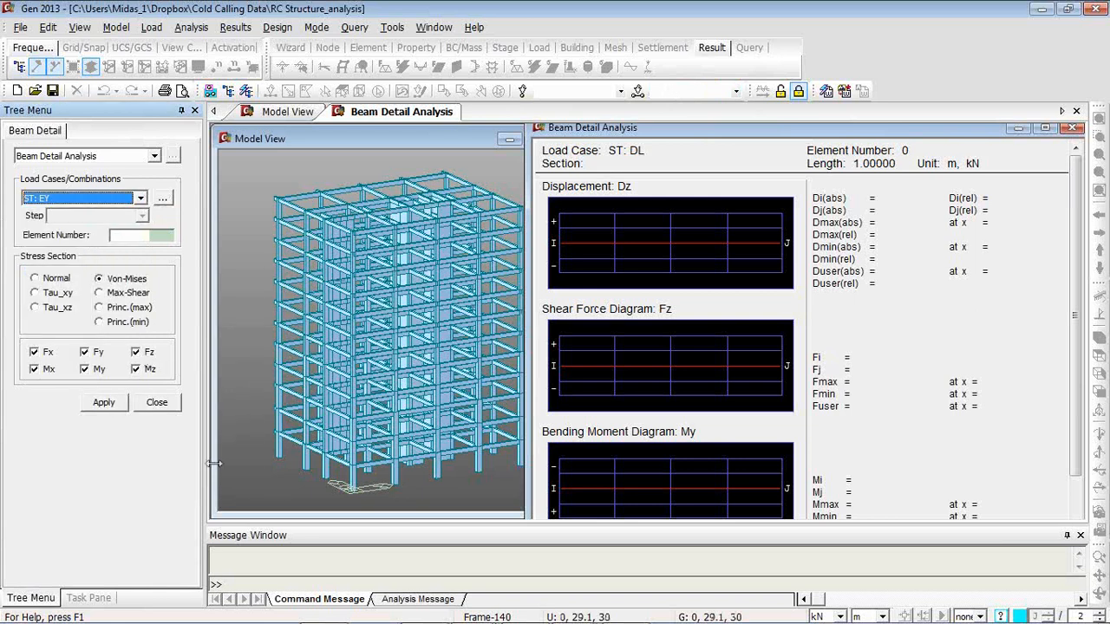
{"action": "left_click", "coordinate": [303, 201]}
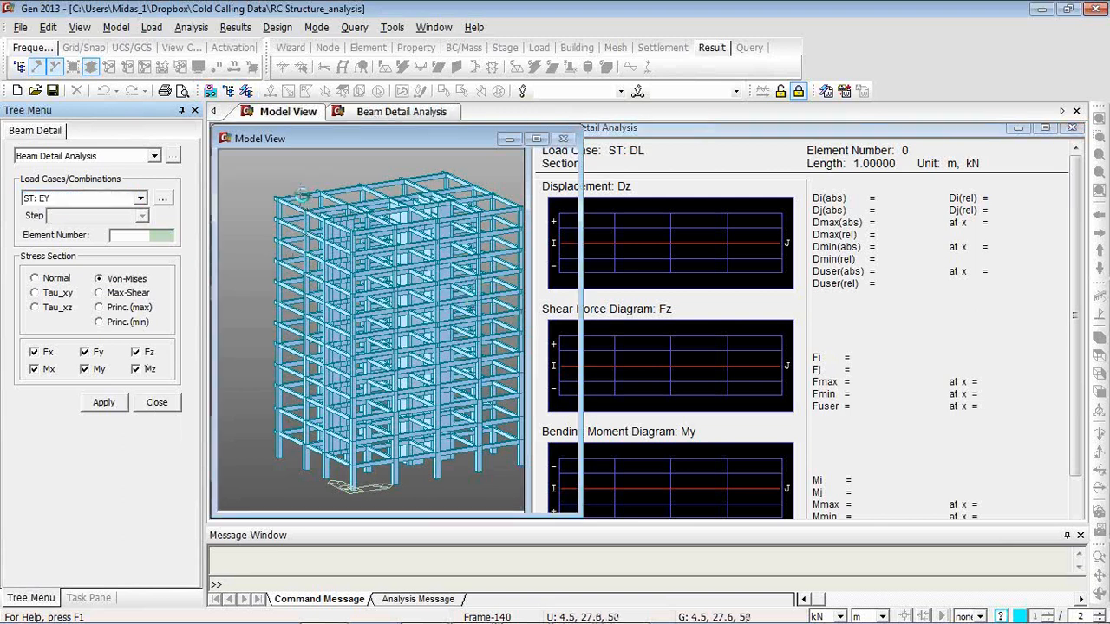
{"action": "left_click", "coordinate": [302, 196]}
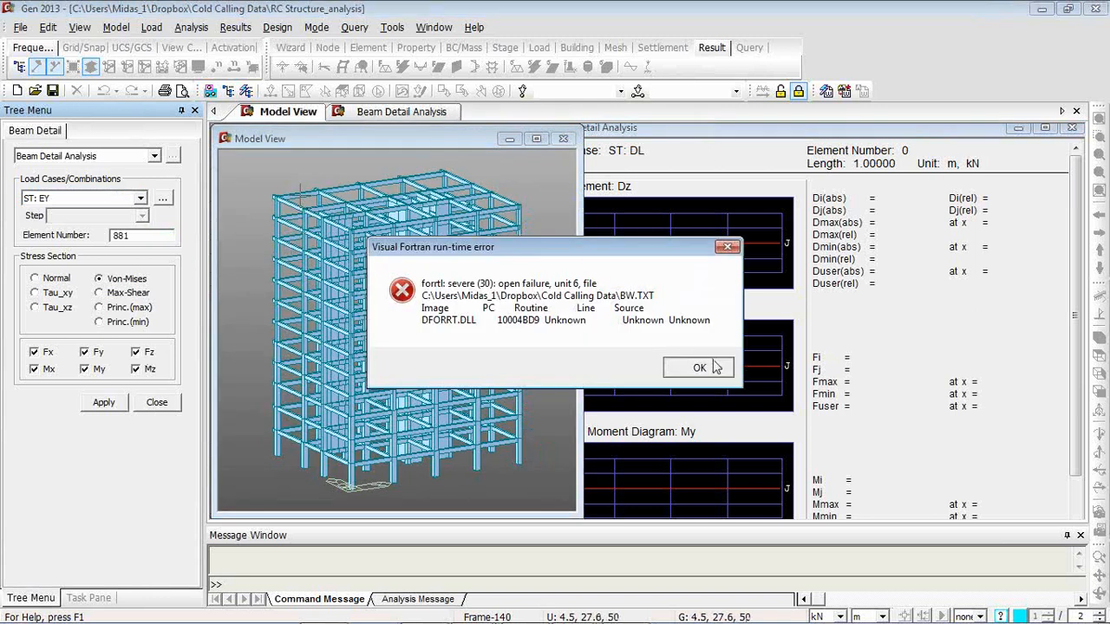
- Dismiss the run-time error and crash messages, switch to the midas Gen window holding RC Structure_design, and show its model in isometric view
{"action": "left_click", "coordinate": [699, 367]}
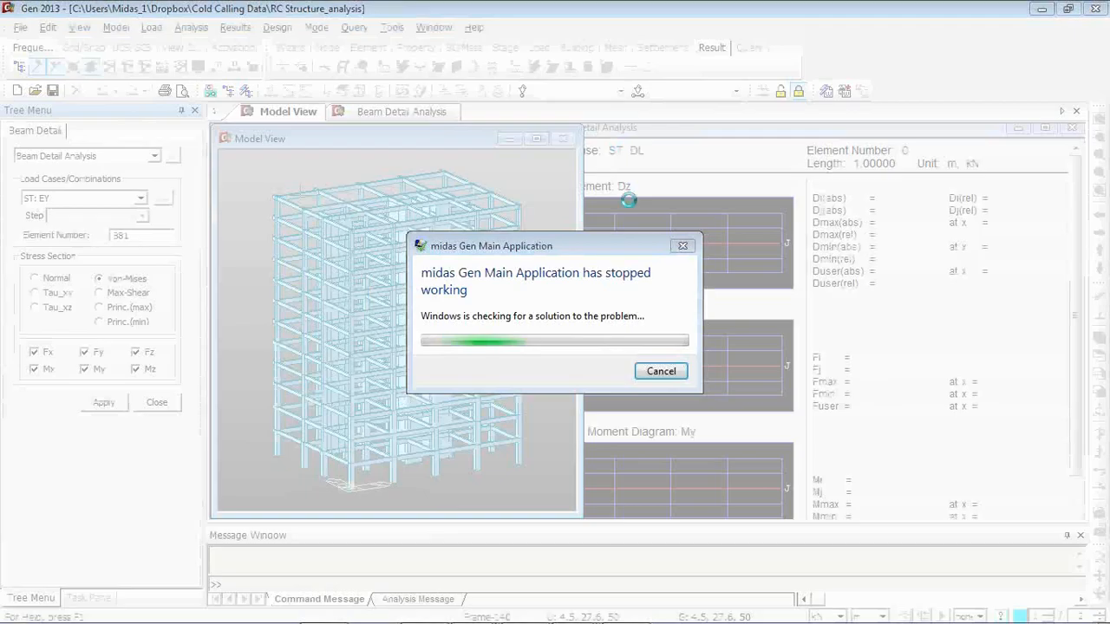
{"action": "left_click", "coordinate": [661, 371]}
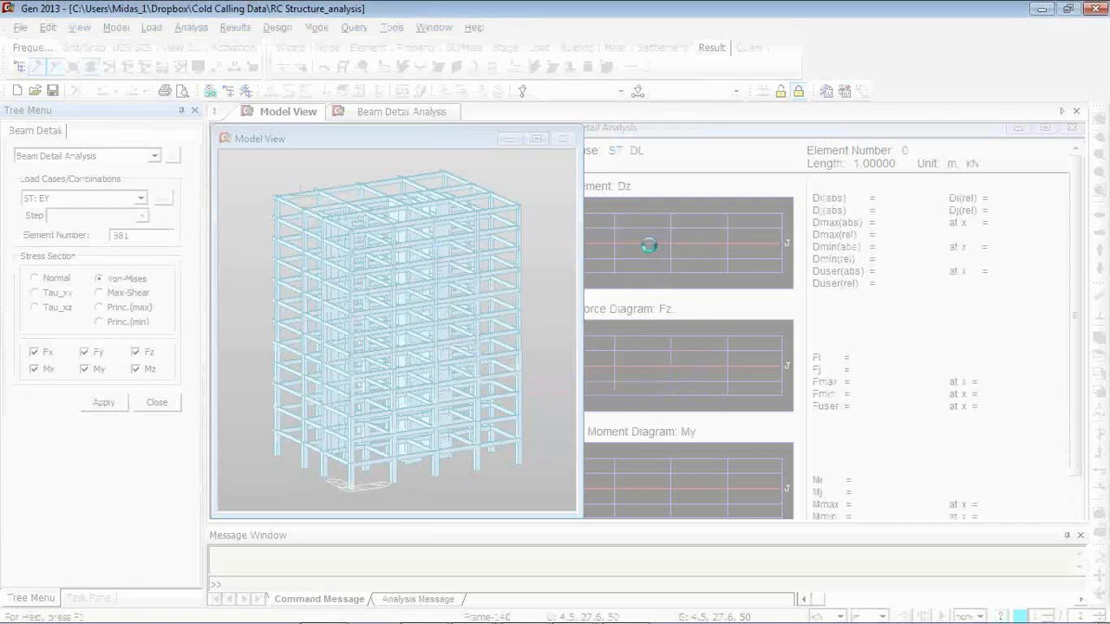
{"action": "key", "text": "alt+Tab"}
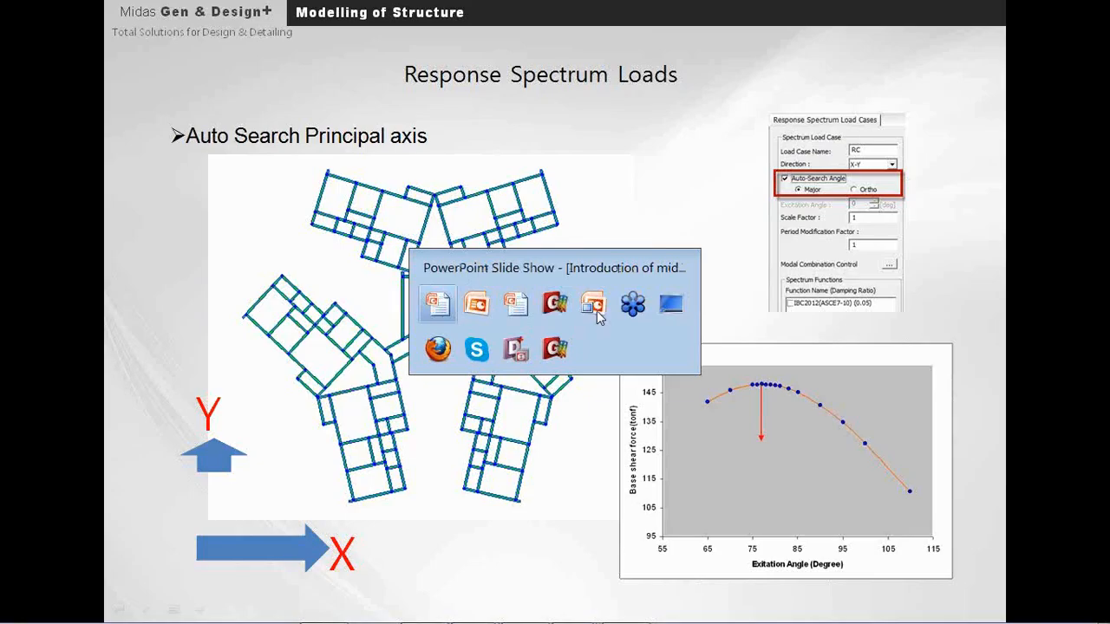
{"action": "left_click", "coordinate": [557, 351]}
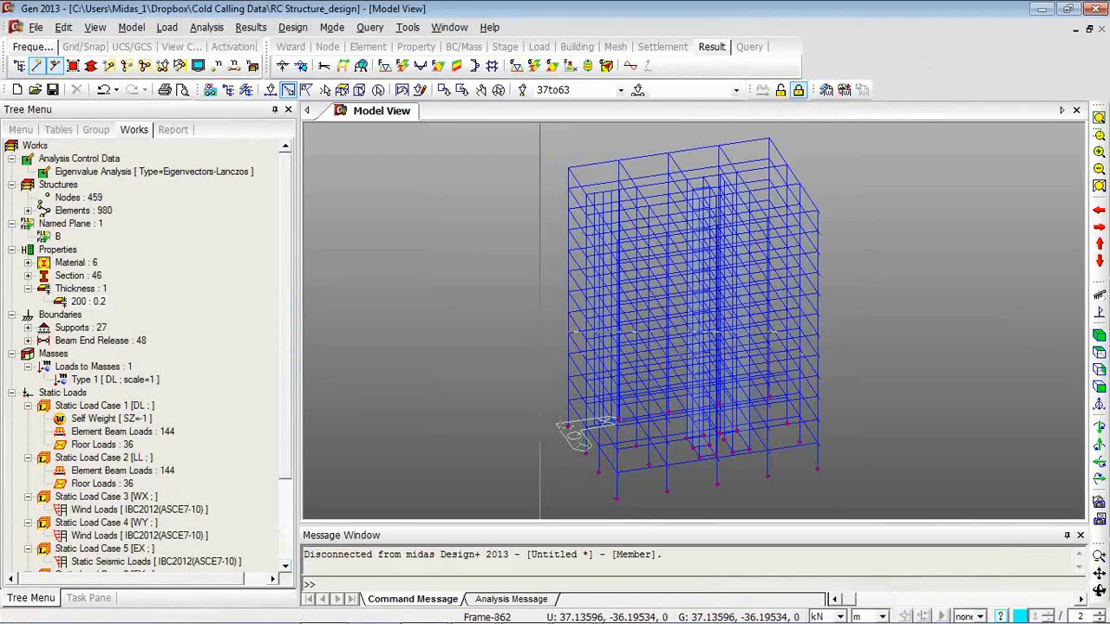
{"action": "left_click", "coordinate": [1099, 330]}
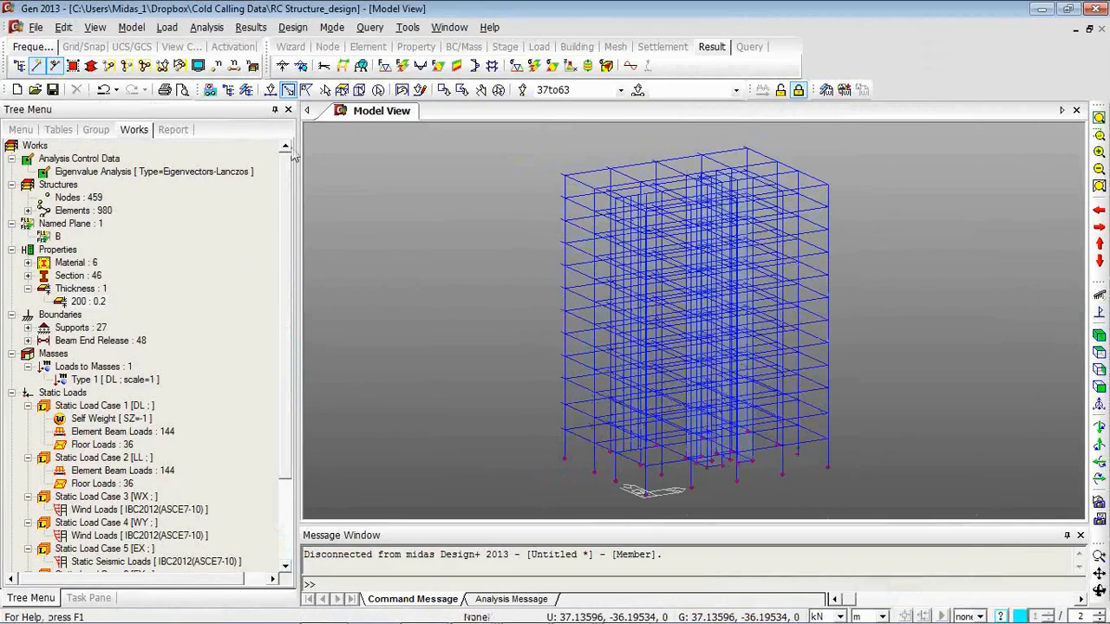
- Display the Beam Detail Analysis diagrams of roof beam element 881 for load case DL and shift the results window into view
{"action": "left_click", "coordinate": [249, 27]}
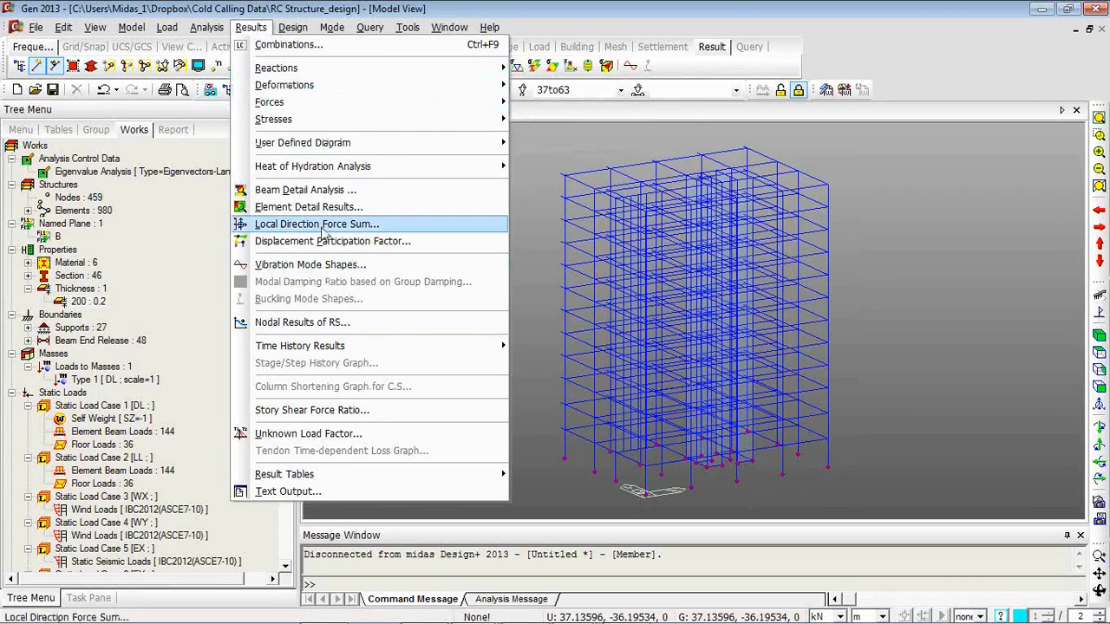
{"action": "left_click", "coordinate": [330, 190]}
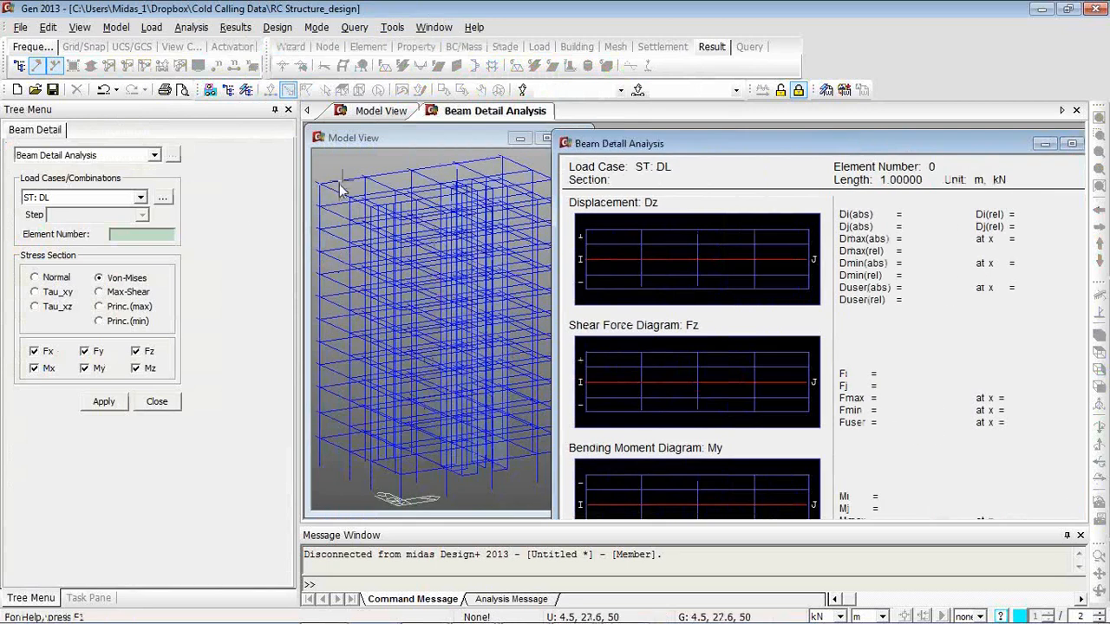
{"action": "left_click", "coordinate": [345, 186]}
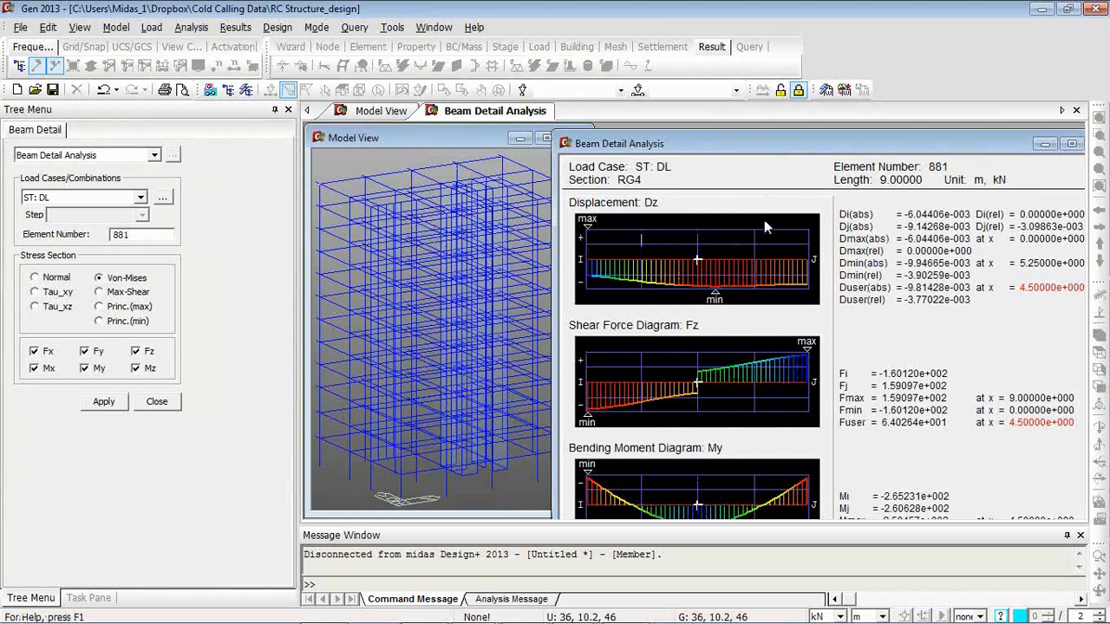
{"action": "left_click_drag", "start_coordinate": [775, 149], "coordinate": [762, 130]}
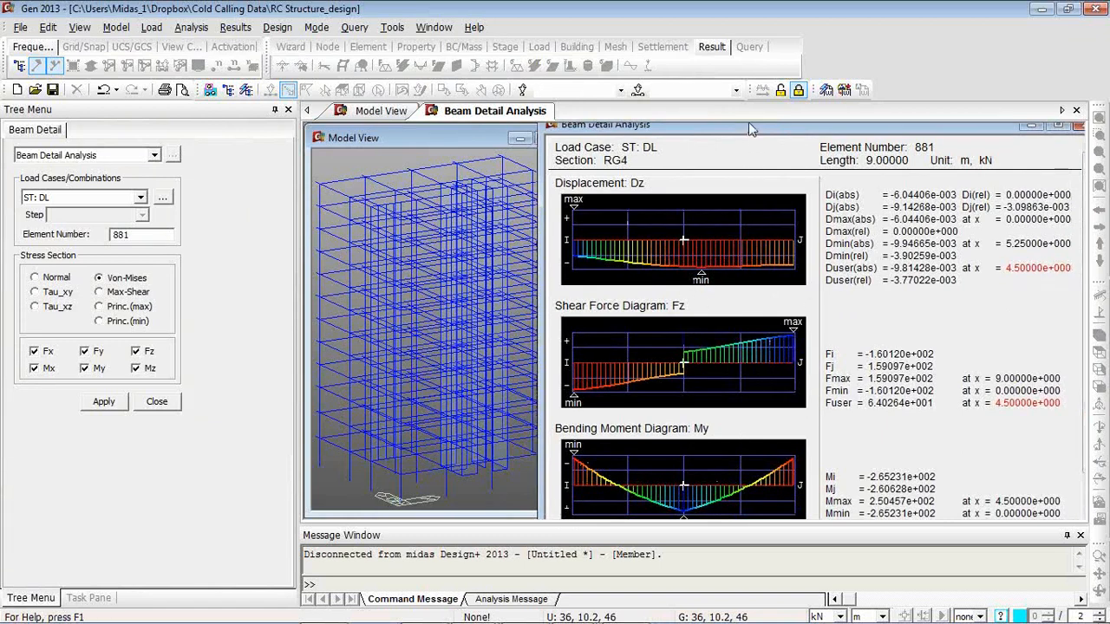
- Probe the beam's displacement at x = 5.7 m and its shear force at two positions, and close the beam detail results
{"action": "left_click", "coordinate": [713, 252]}
{"action": "left_click", "coordinate": [753, 364]}
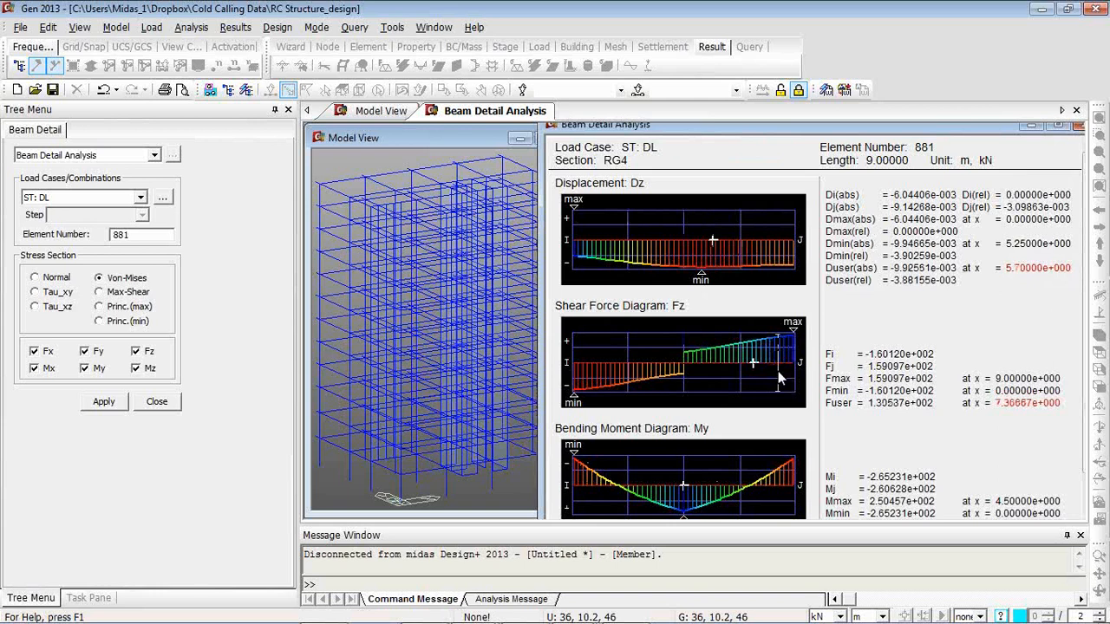
{"action": "left_click", "coordinate": [619, 364]}
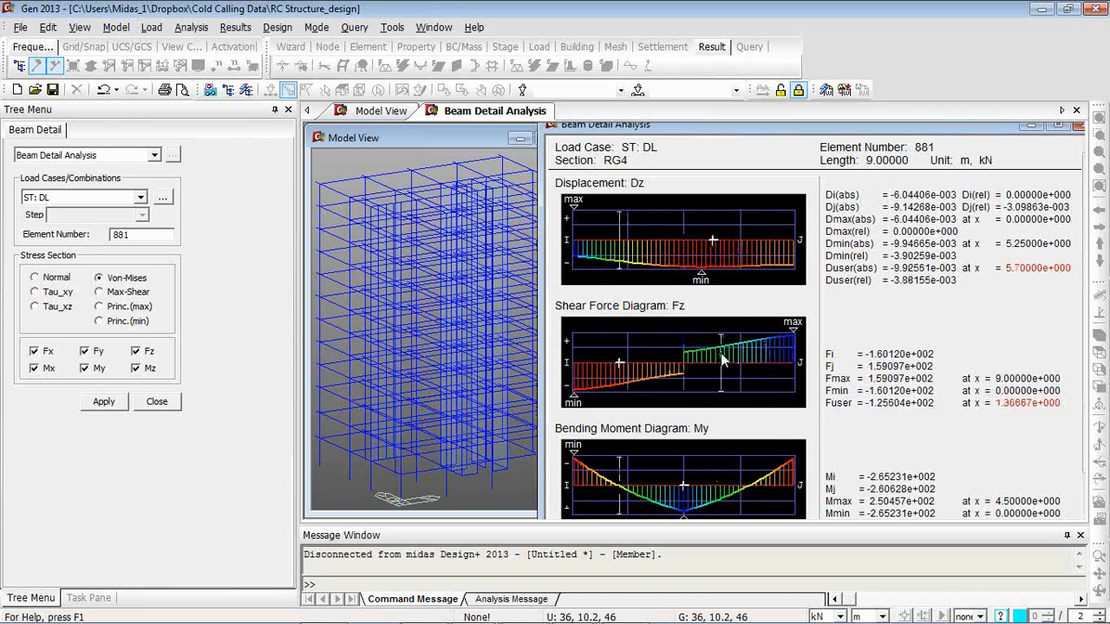
{"action": "left_click", "coordinate": [169, 408]}
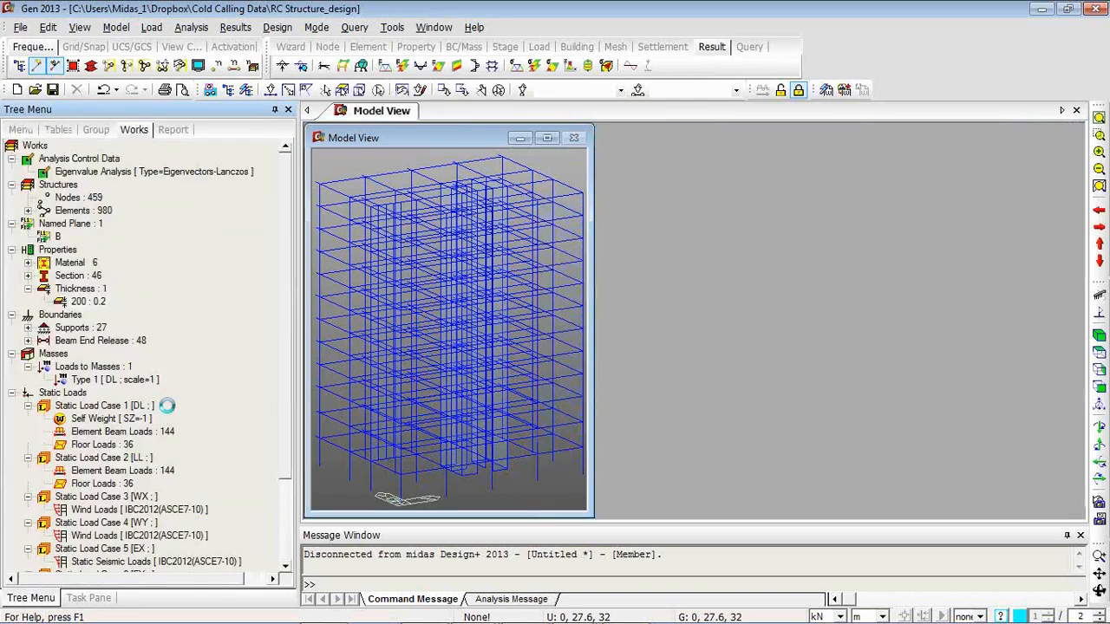
- Generate the Story Shear Force Ratio table for load cases WX, WY, EX and EY at stories 3F, 4F and 5F
{"action": "left_click", "coordinate": [235, 27]}
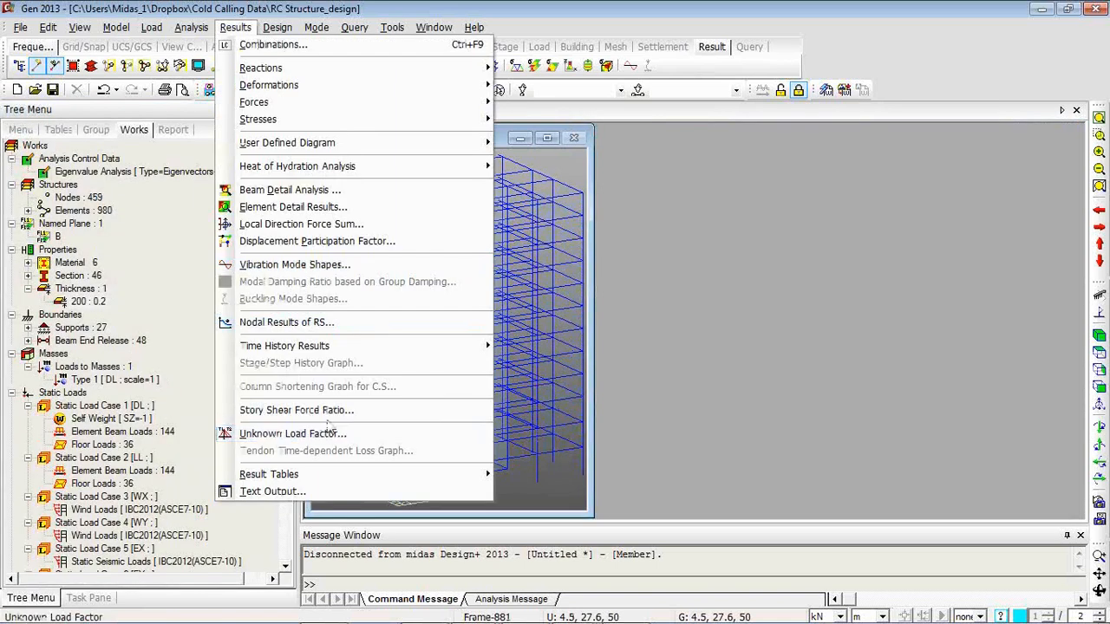
{"action": "mouse_move", "coordinate": [338, 475]}
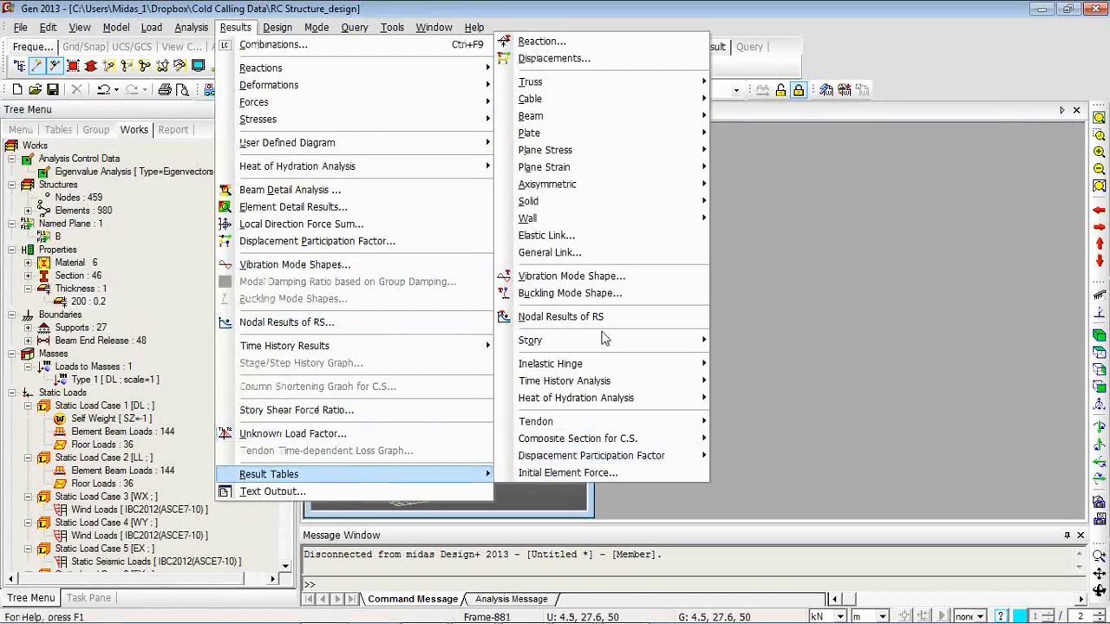
{"action": "mouse_move", "coordinate": [612, 347]}
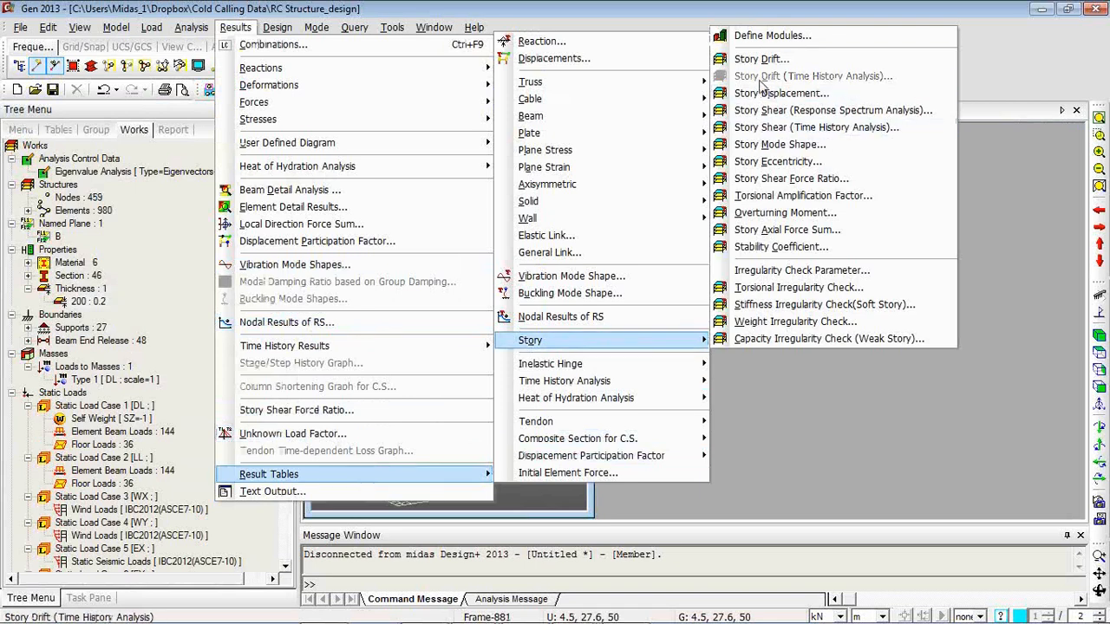
{"action": "left_click", "coordinate": [854, 180]}
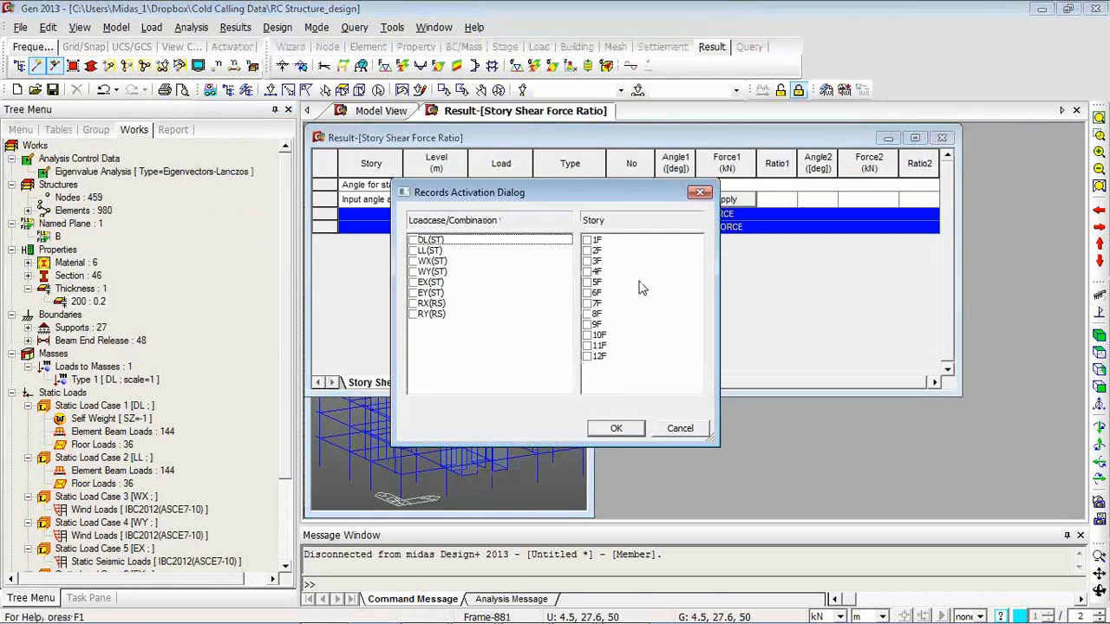
{"action": "left_click_drag", "start_coordinate": [430, 266], "coordinate": [435, 296]}
{"action": "left_click", "coordinate": [413, 272]}
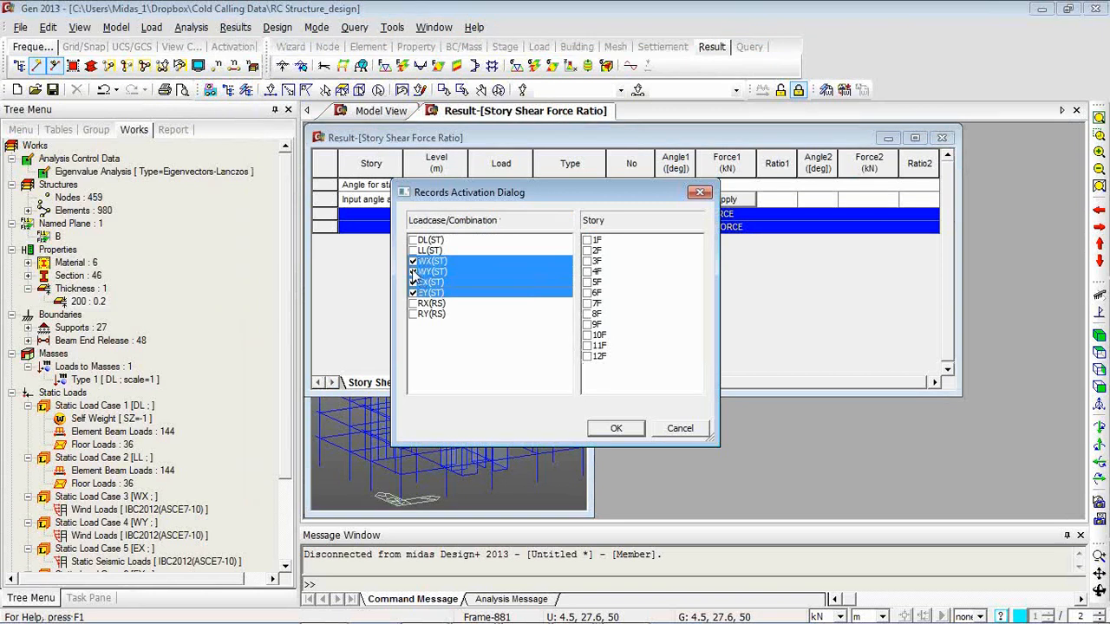
{"action": "left_click_drag", "start_coordinate": [598, 263], "coordinate": [600, 286]}
{"action": "left_click", "coordinate": [586, 271]}
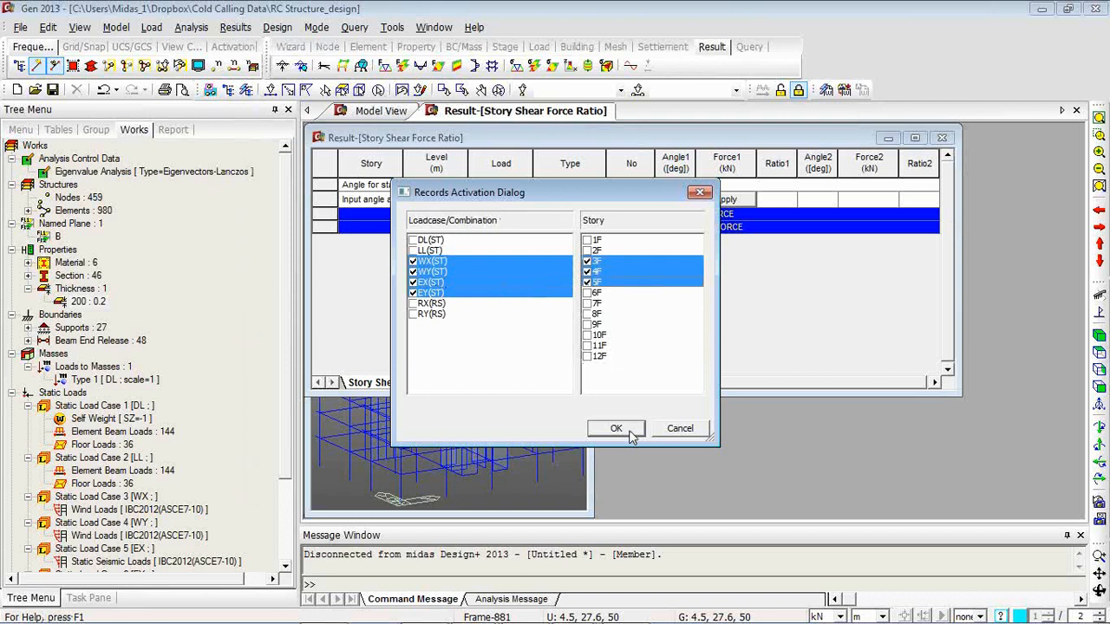
{"action": "left_click", "coordinate": [628, 427]}
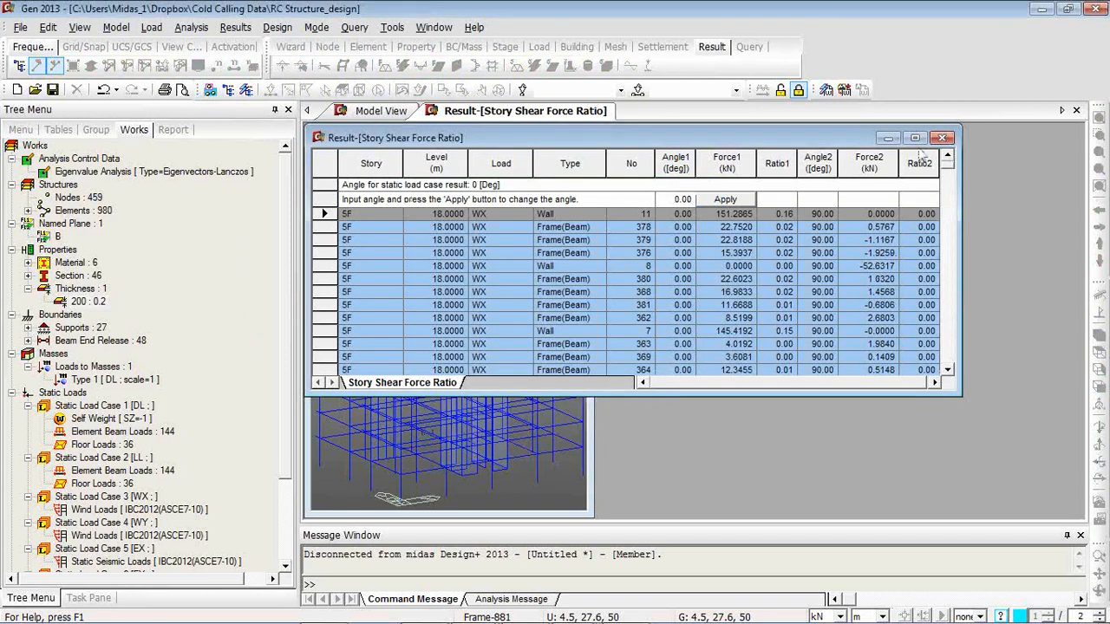
- Enlarge the table and examine how frames and walls share the story shear in the linear and numerical summations
{"action": "left_click", "coordinate": [914, 137]}
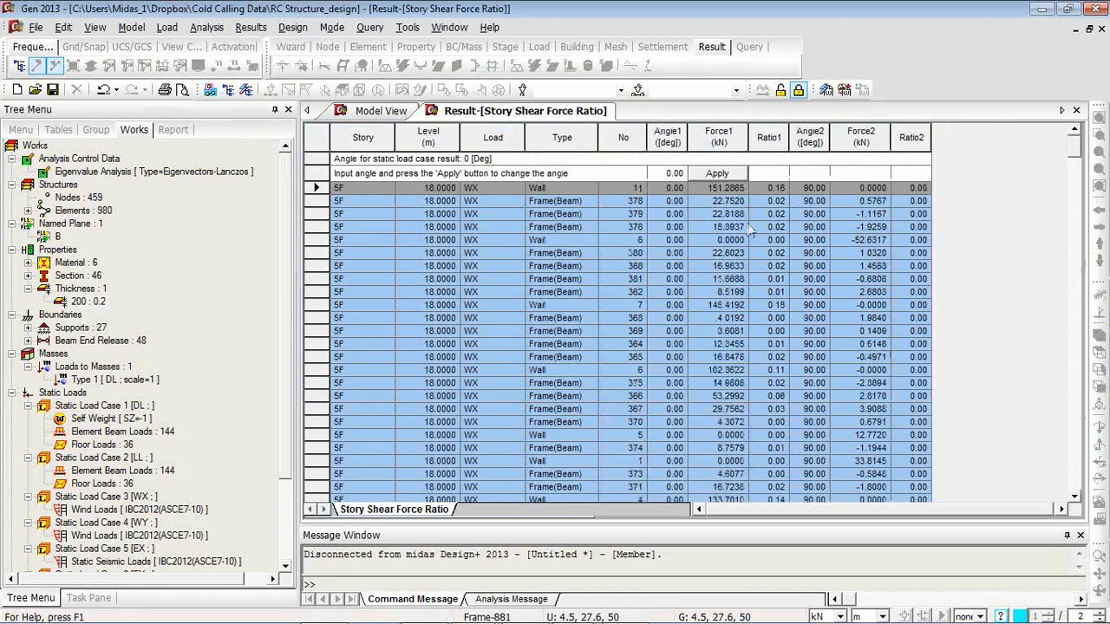
{"action": "scroll", "coordinate": [752, 289], "scroll_direction": "down", "scroll_amount": 20}
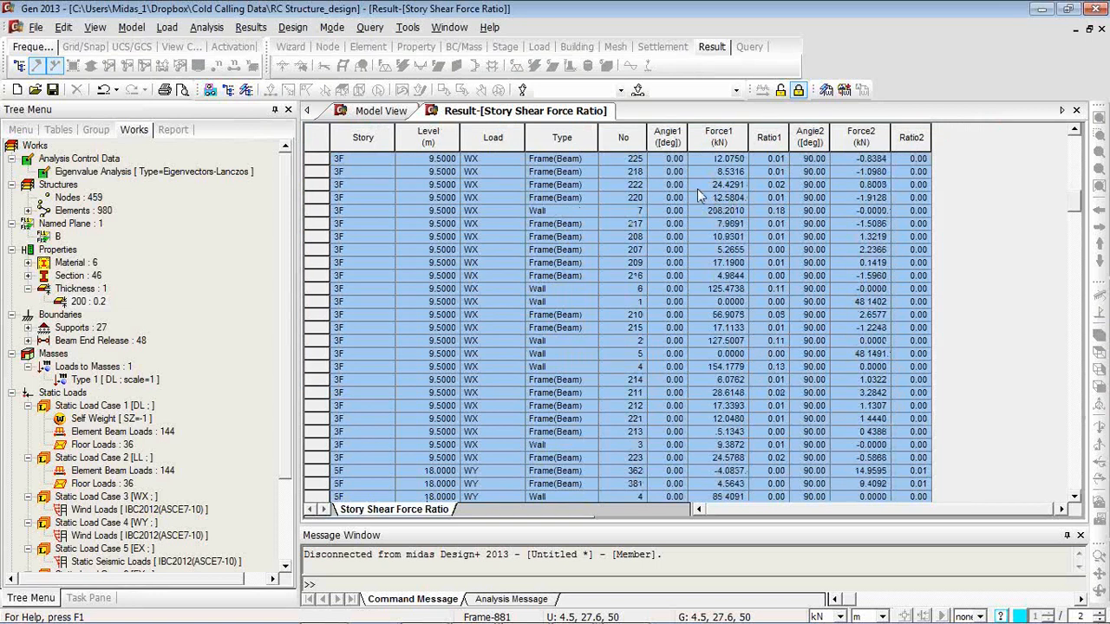
{"action": "scroll", "coordinate": [702, 202], "scroll_direction": "down", "scroll_amount": 2}
{"action": "scroll", "coordinate": [701, 201], "scroll_direction": "down", "scroll_amount": 20}
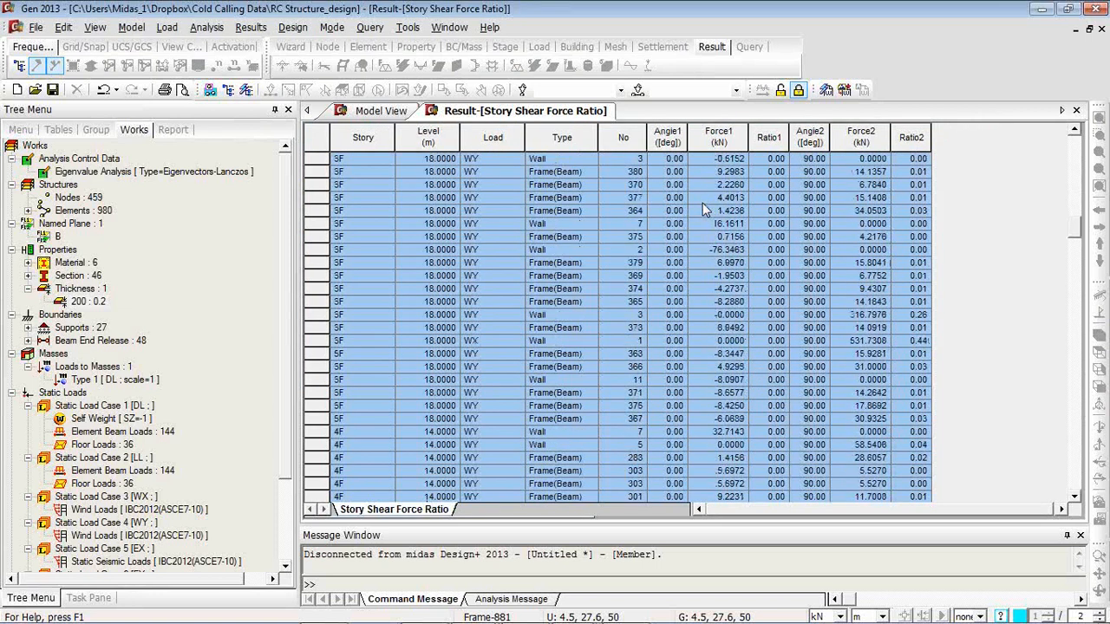
{"action": "scroll", "coordinate": [751, 345], "scroll_direction": "down", "scroll_amount": 7}
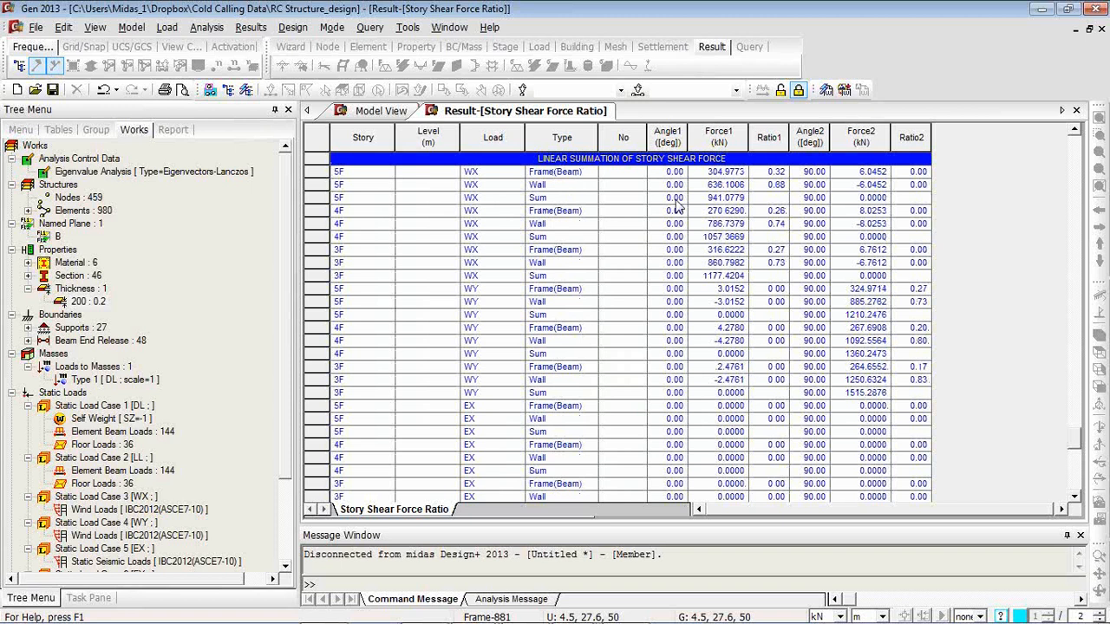
{"action": "scroll", "coordinate": [857, 212], "scroll_direction": "down", "scroll_amount": 1}
{"action": "scroll", "coordinate": [855, 213], "scroll_direction": "down", "scroll_amount": 1}
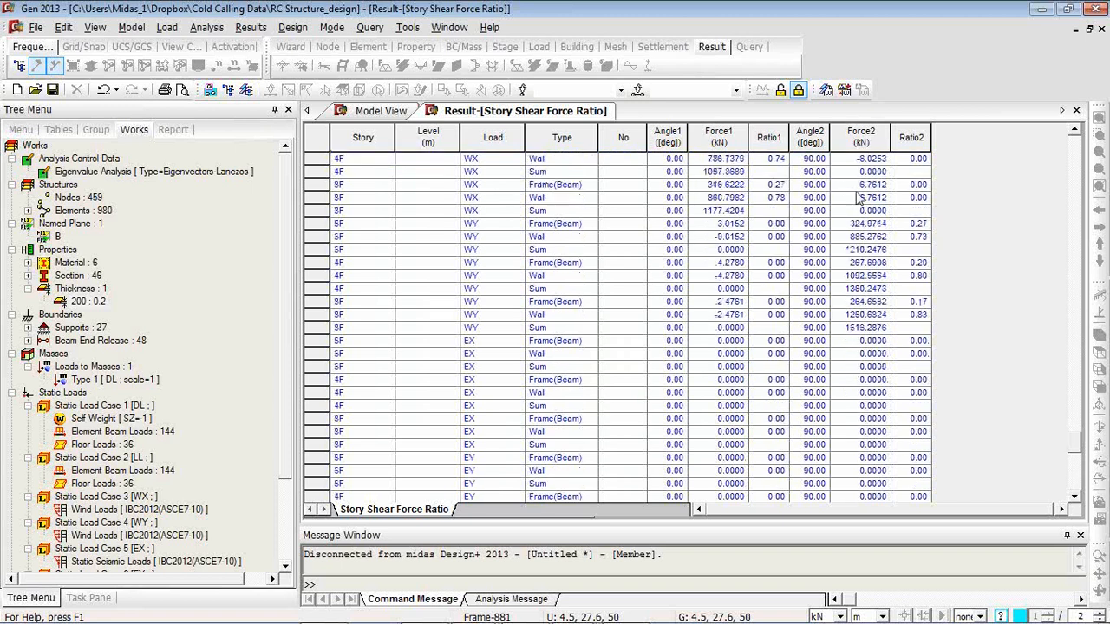
{"action": "scroll", "coordinate": [857, 199], "scroll_direction": "down", "scroll_amount": 2}
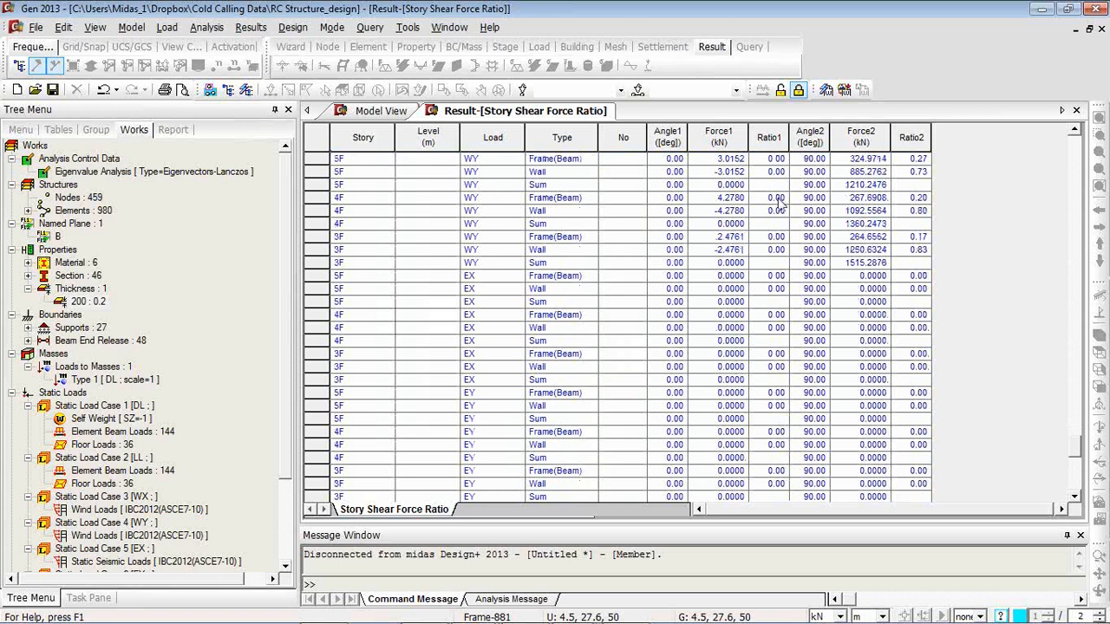
{"action": "scroll", "coordinate": [780, 201], "scroll_direction": "up", "scroll_amount": 2}
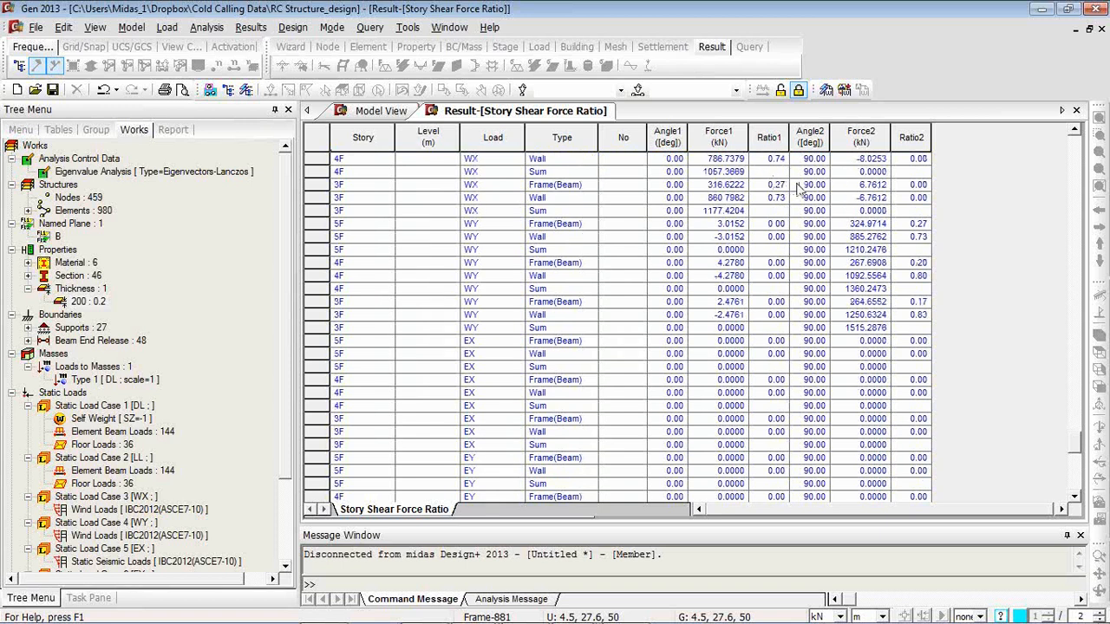
{"action": "scroll", "coordinate": [718, 227], "scroll_direction": "down", "scroll_amount": 1}
{"action": "scroll", "coordinate": [718, 229], "scroll_direction": "up", "scroll_amount": 7}
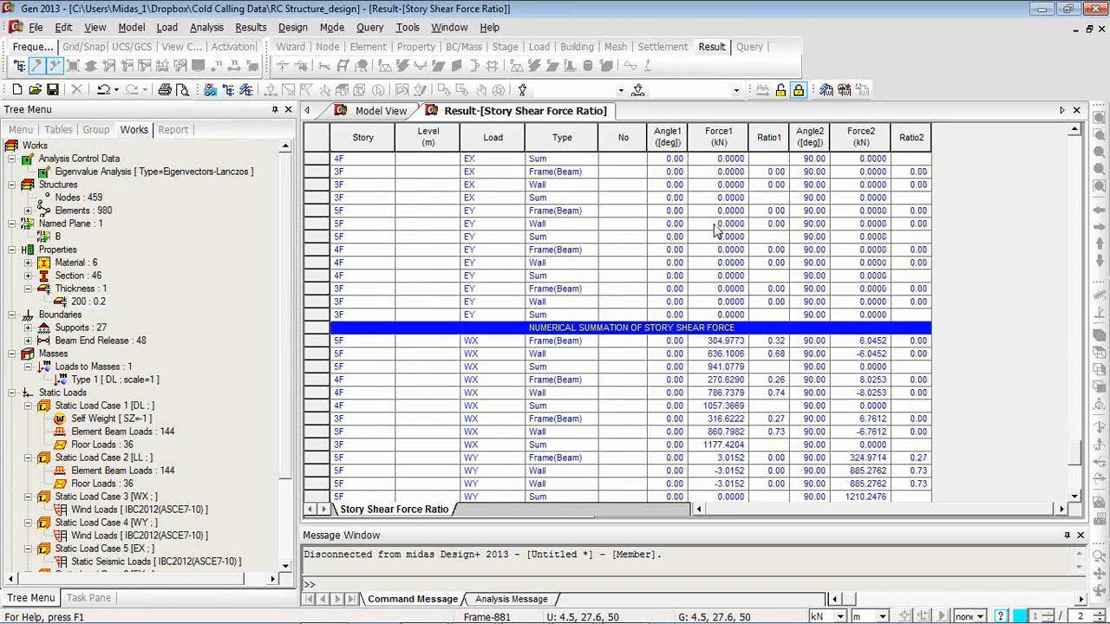
{"action": "scroll", "coordinate": [719, 229], "scroll_direction": "down", "scroll_amount": 7}
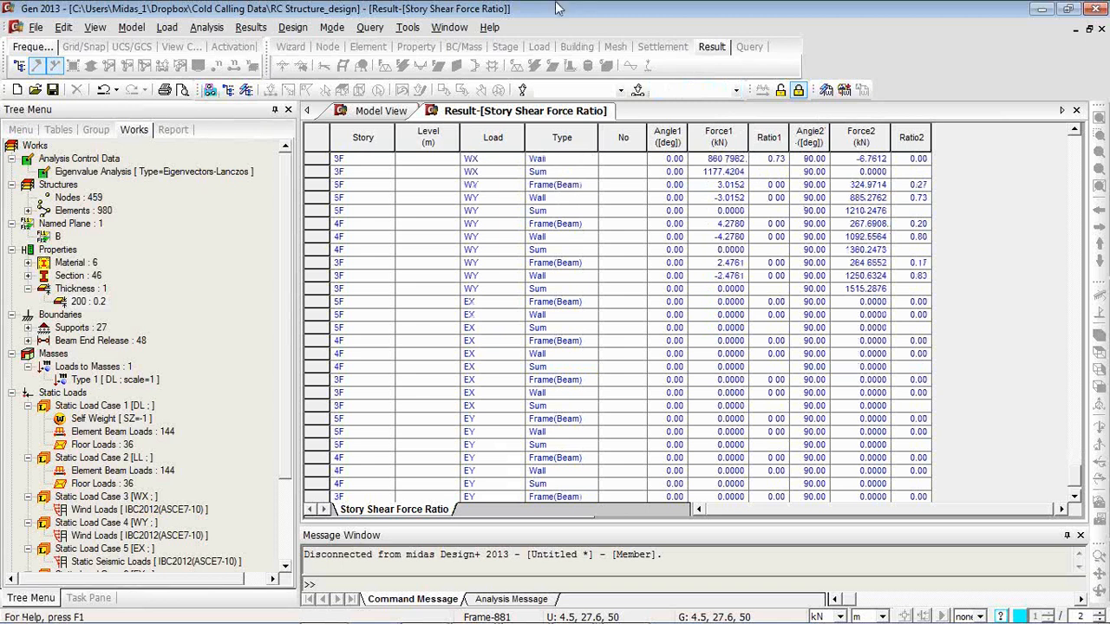
- Check the Concrete Design Code settings, including design code, seismic provisions and moment redistribution factor, and close them without changes
{"action": "left_click", "coordinate": [293, 27]}
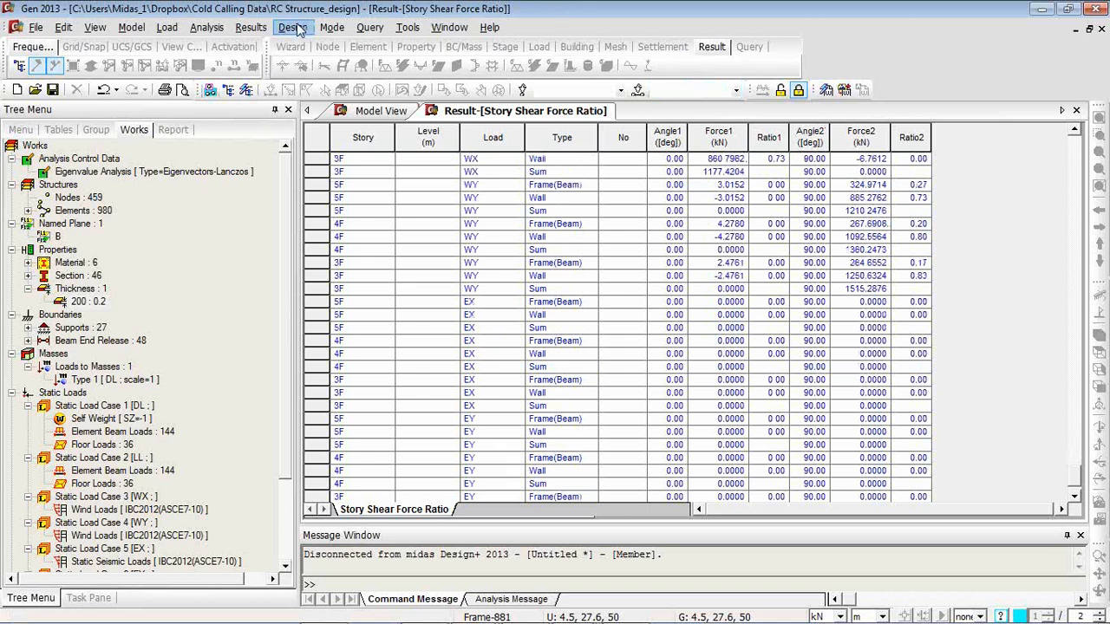
{"action": "mouse_move", "coordinate": [332, 82]}
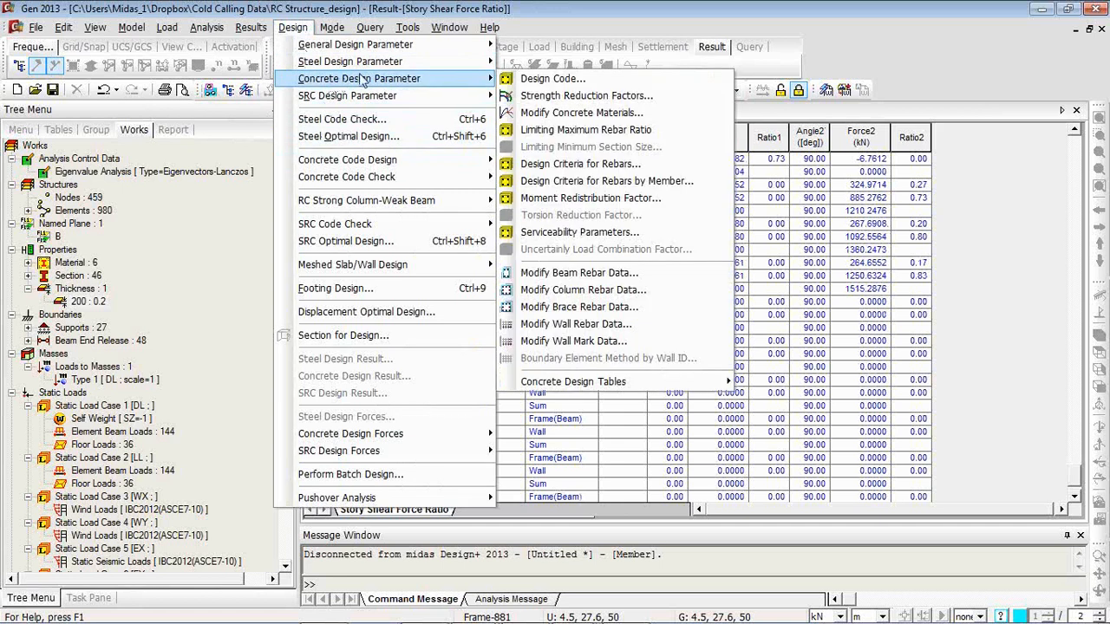
{"action": "left_click", "coordinate": [544, 80]}
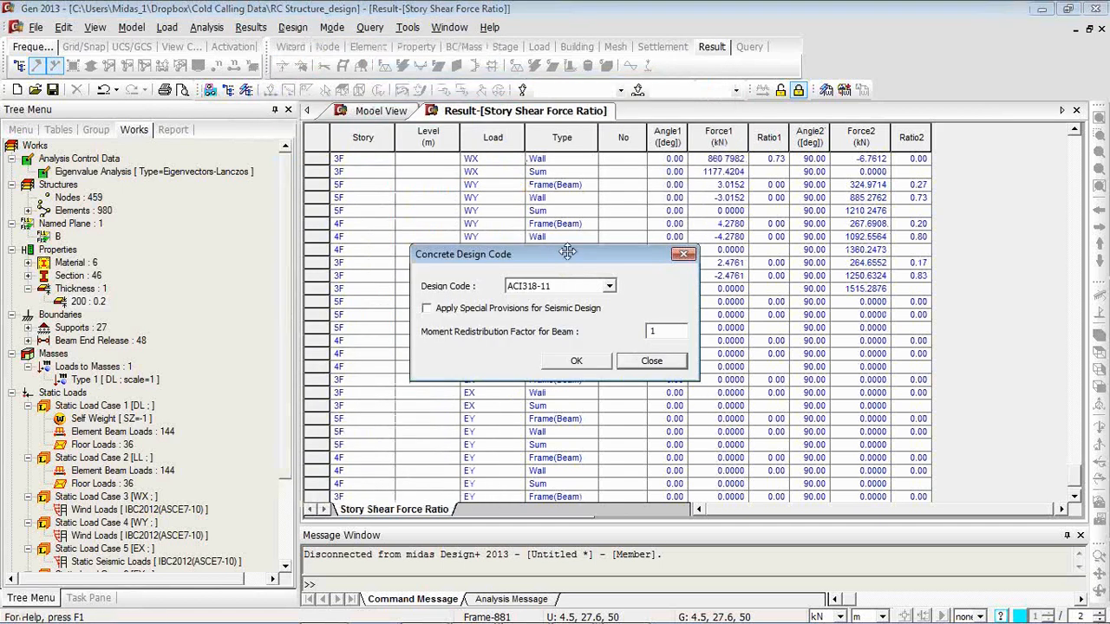
{"action": "left_click", "coordinate": [623, 362]}
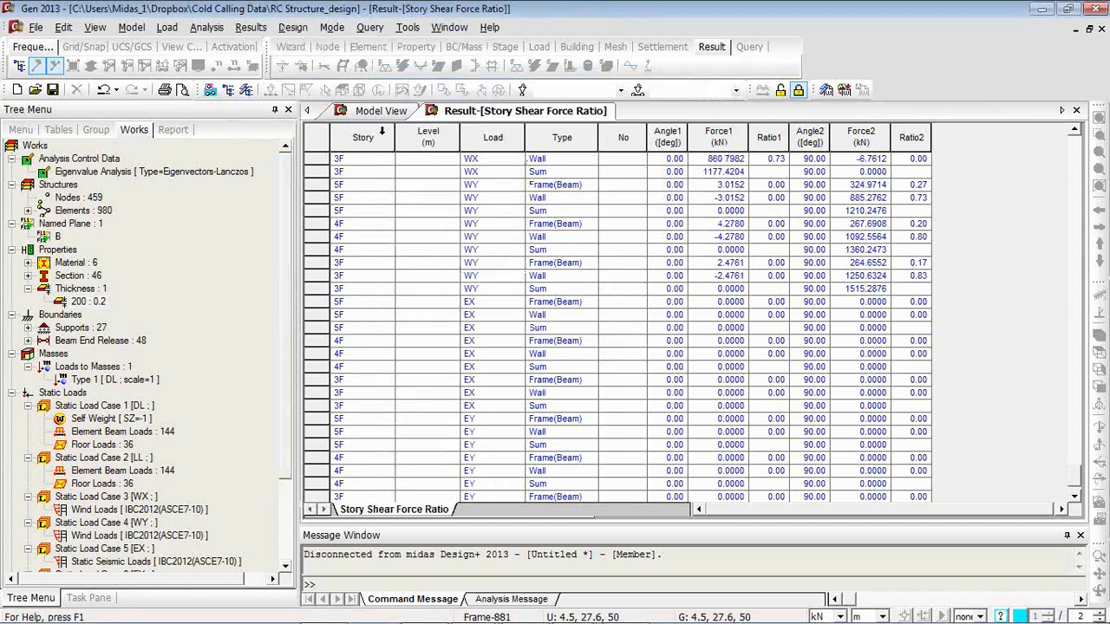
- Return to the Model View and look through the available Concrete Code Design options for beams, columns, braces and walls
{"action": "left_click", "coordinate": [381, 110]}
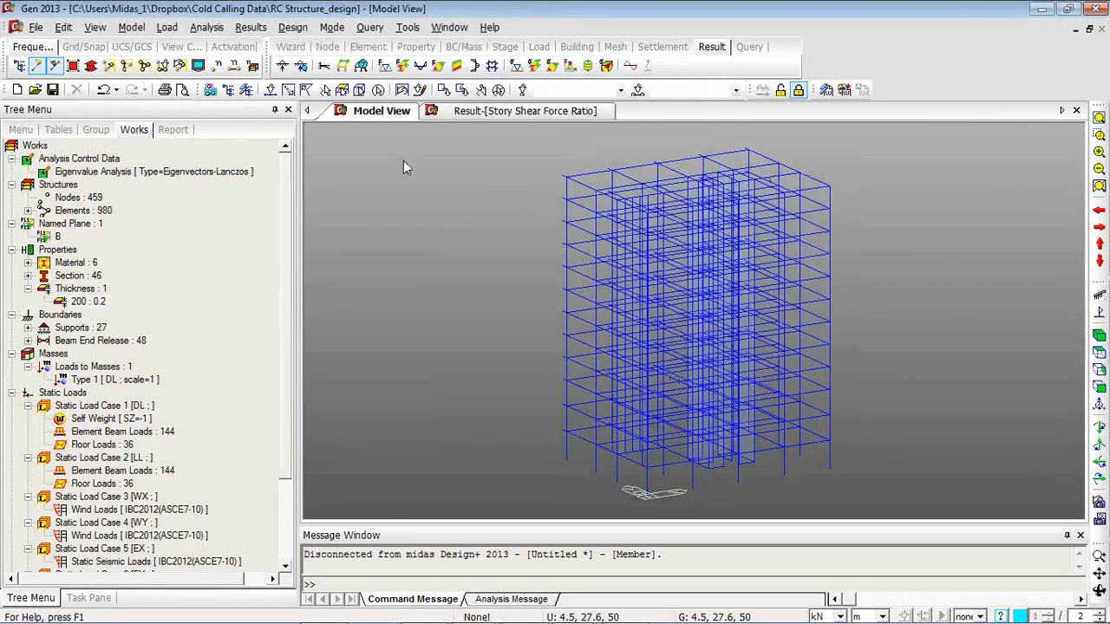
{"action": "left_click", "coordinate": [286, 29]}
{"action": "mouse_move", "coordinate": [364, 164]}
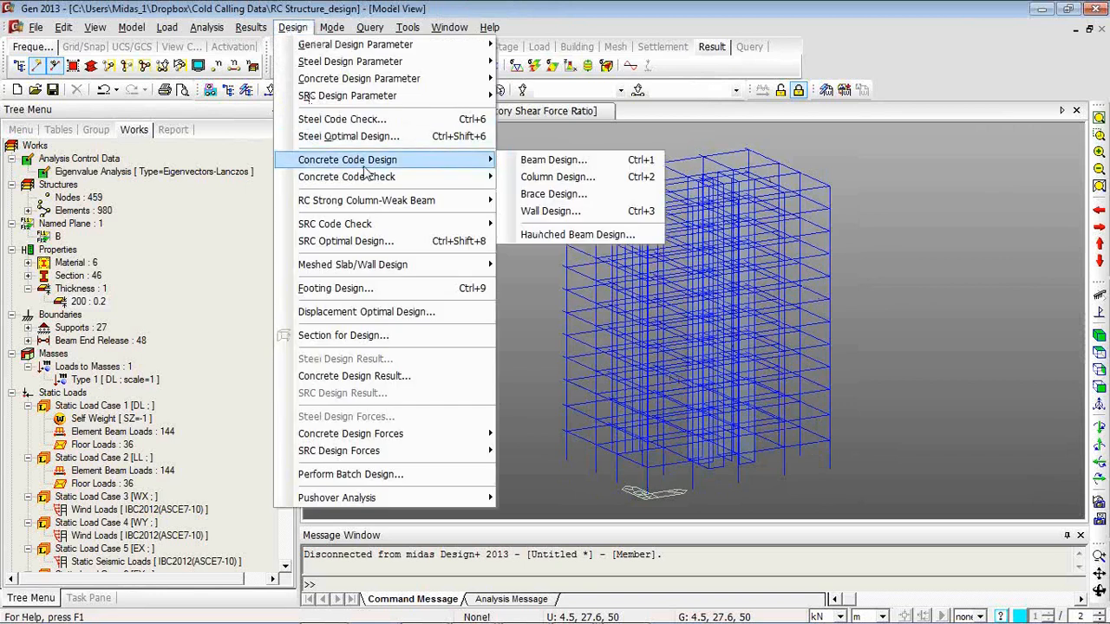
{"action": "left_click", "coordinate": [606, 139]}
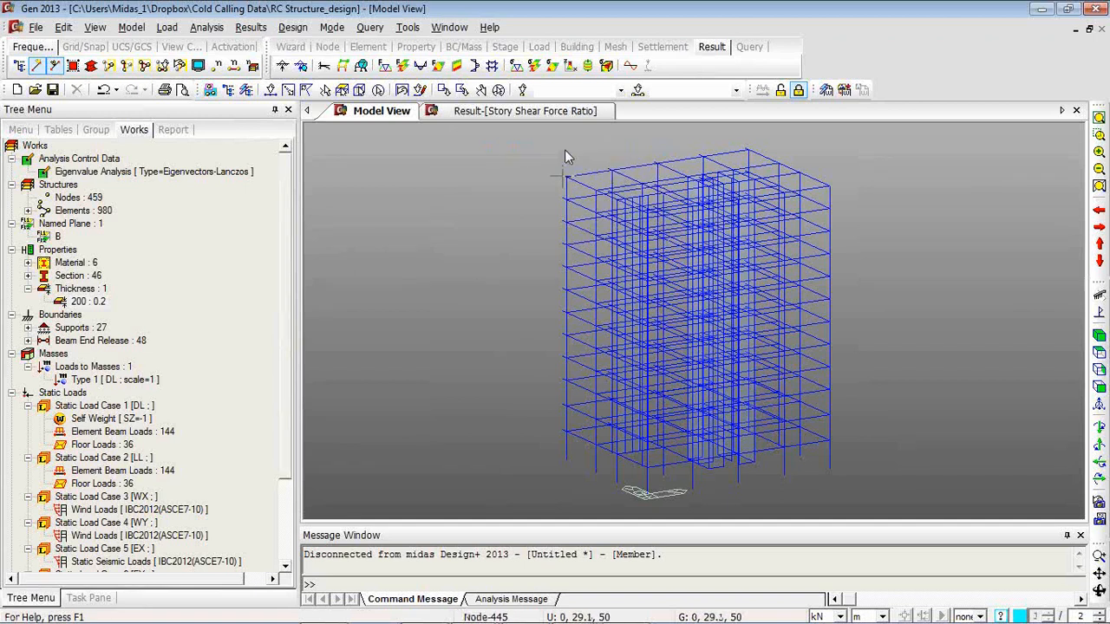
- Select the corner-bay edge beams on the five uppermost floor levels, members 569, 647, 725, 803 and 881
{"action": "left_click", "coordinate": [270, 90]}
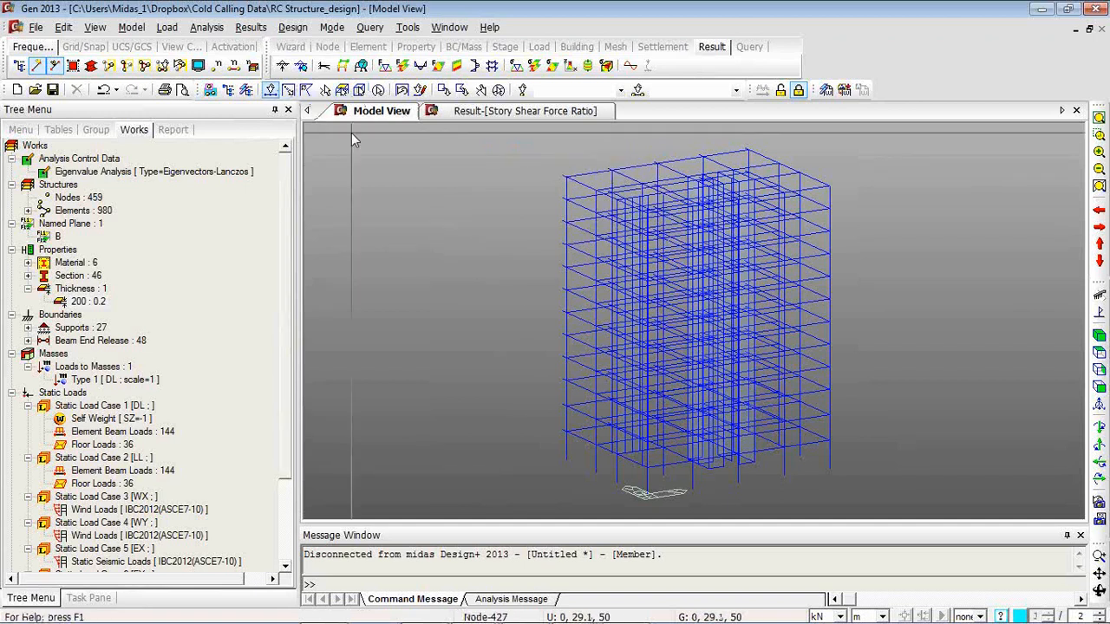
{"action": "left_click", "coordinate": [595, 179]}
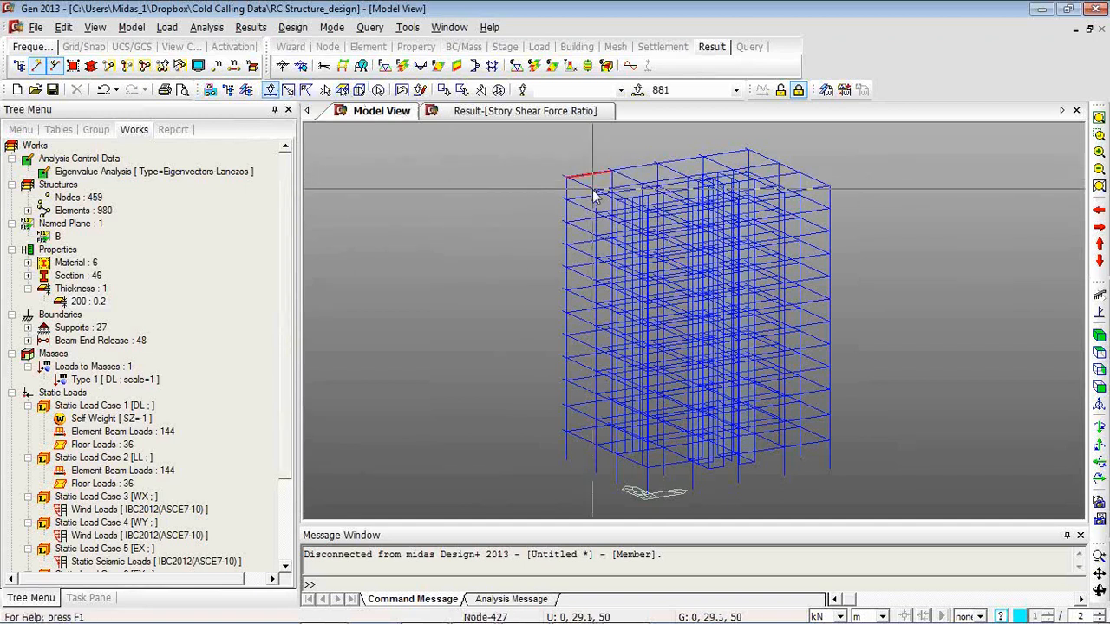
{"action": "left_click", "coordinate": [590, 198]}
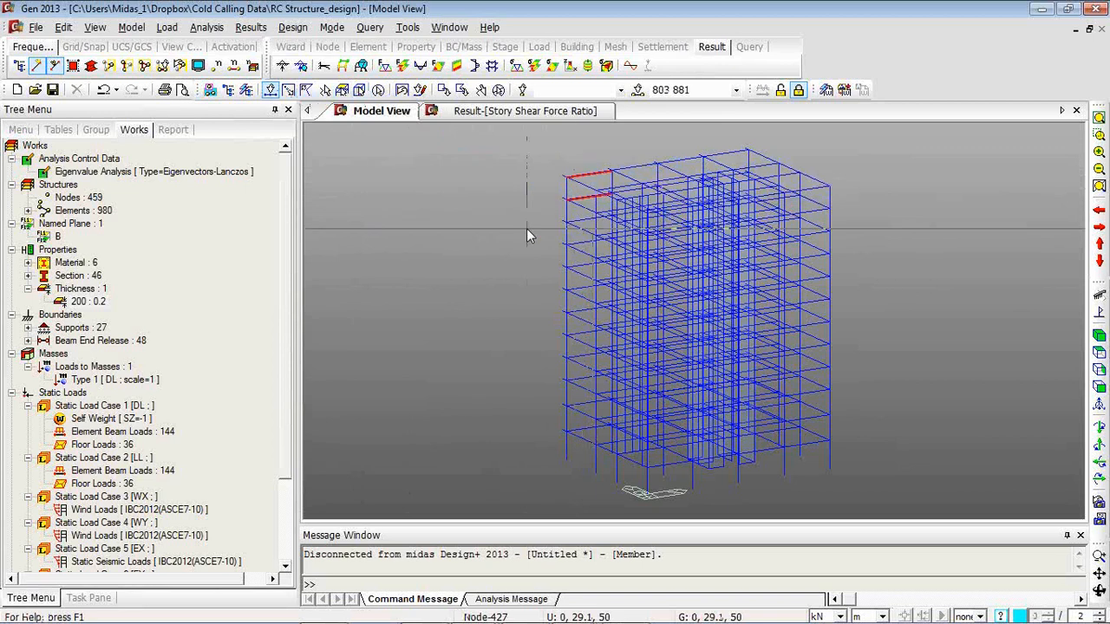
{"action": "left_click", "coordinate": [590, 219]}
{"action": "left_click", "coordinate": [588, 241]}
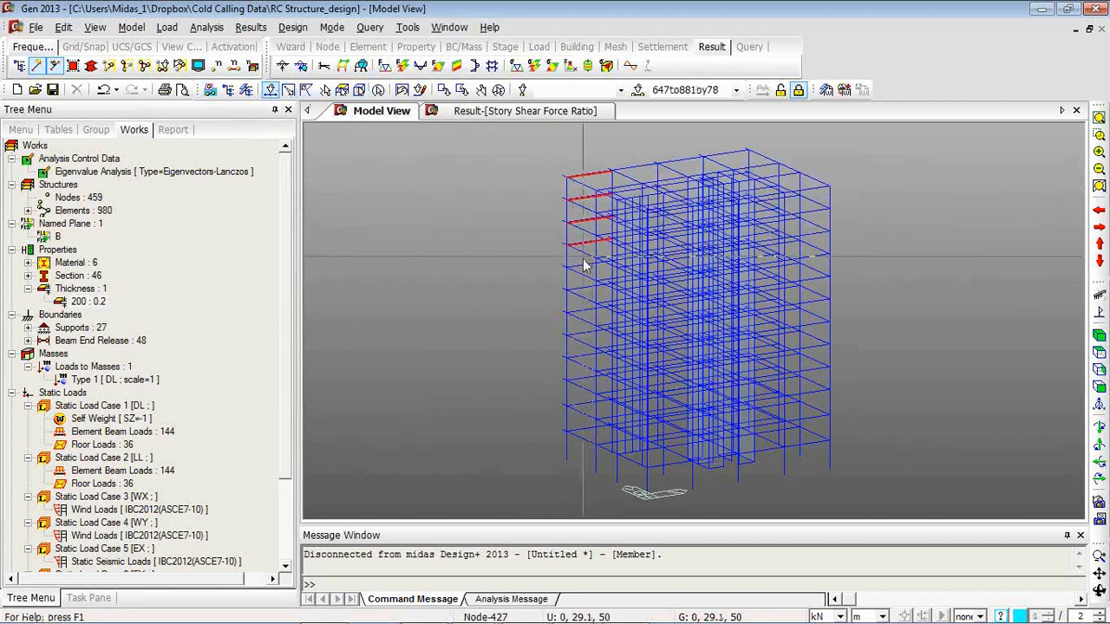
{"action": "left_click", "coordinate": [586, 264]}
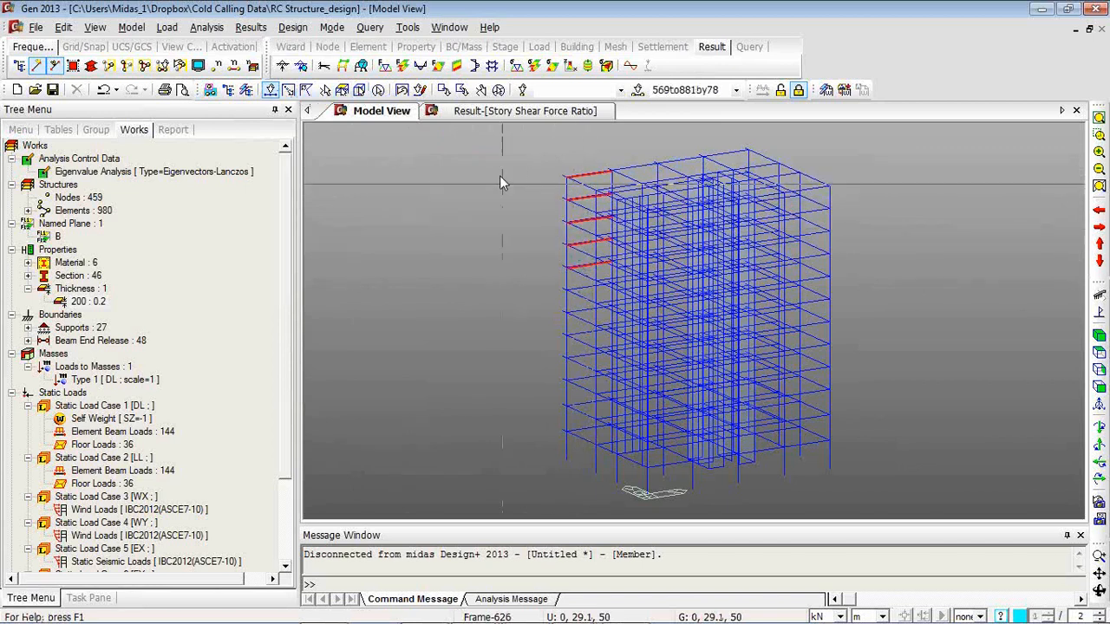
- Run the ACI318-11 concrete beam design on the selected beams and list the full results by member in the expanded table
{"action": "left_click", "coordinate": [292, 28]}
{"action": "mouse_move", "coordinate": [384, 164]}
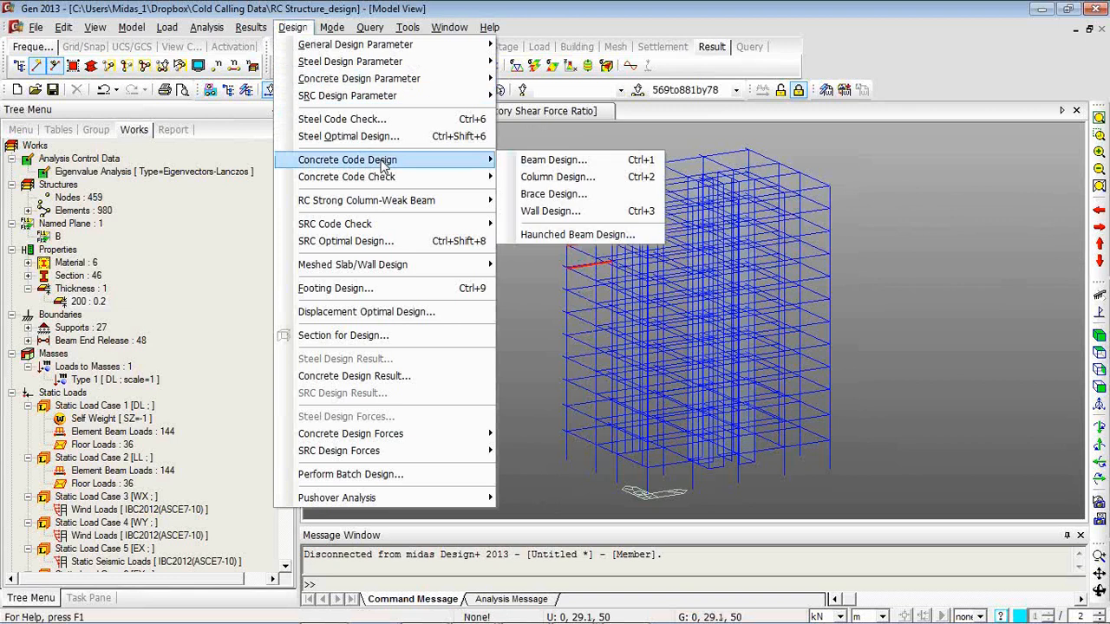
{"action": "left_click", "coordinate": [576, 162]}
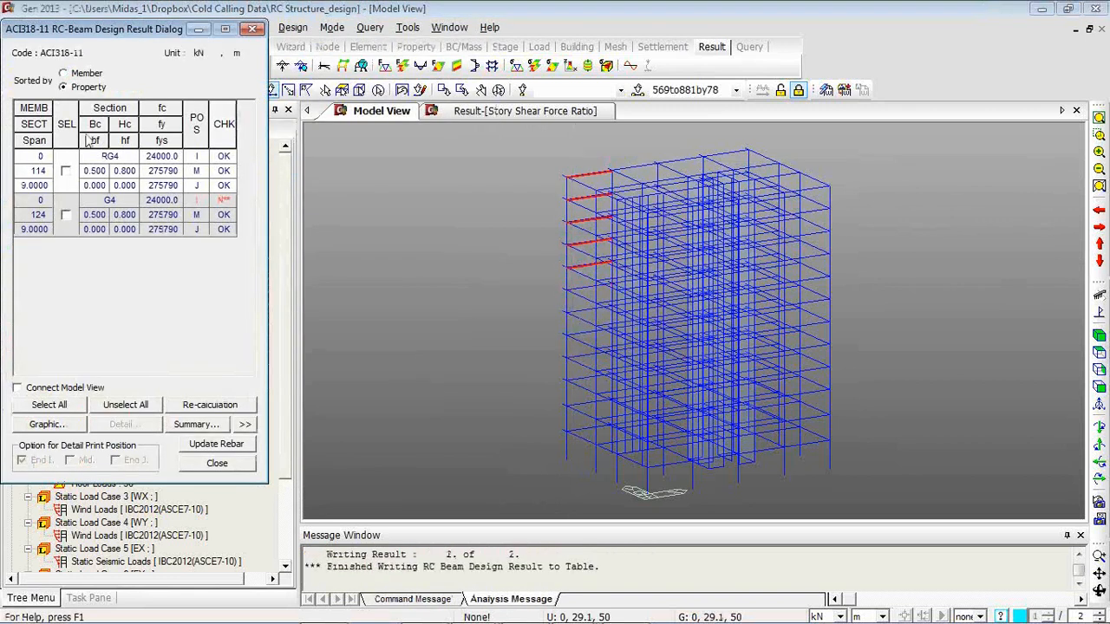
{"action": "left_click", "coordinate": [63, 73]}
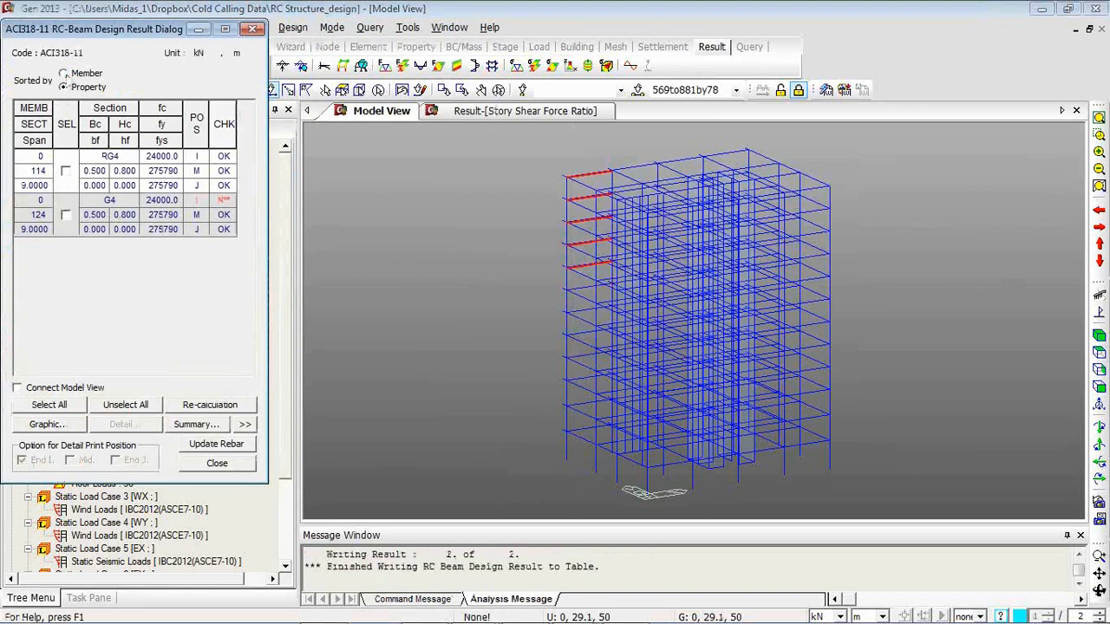
{"action": "left_click", "coordinate": [245, 424]}
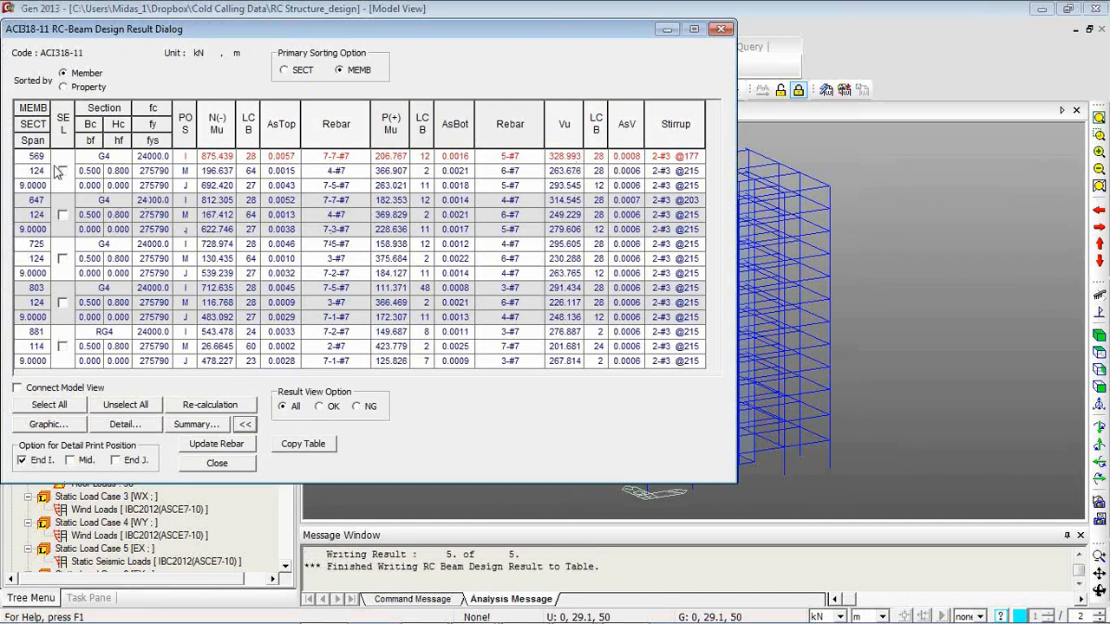
- Generate the detailed design report for beam member 647 at End I
{"action": "left_click", "coordinate": [137, 429]}
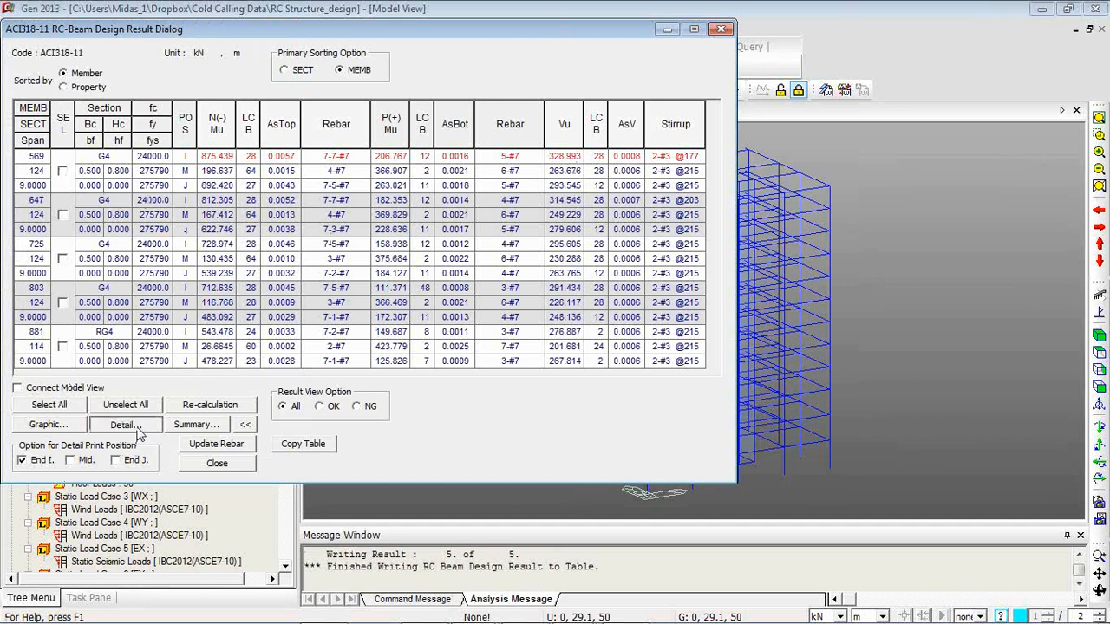
{"action": "left_click", "coordinate": [63, 214]}
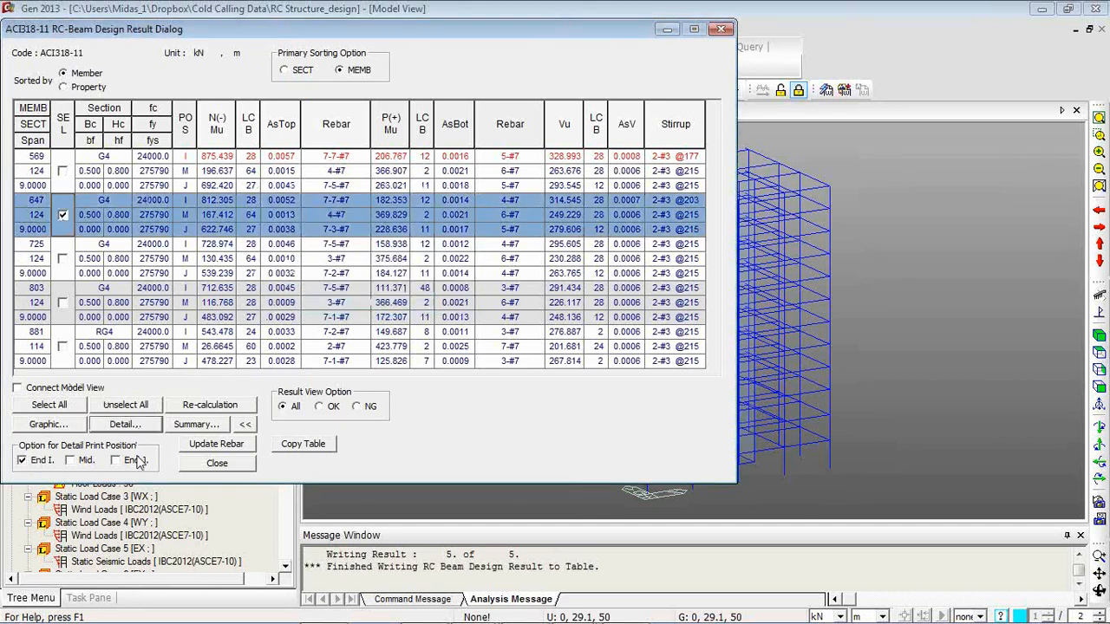
{"action": "left_click", "coordinate": [130, 429]}
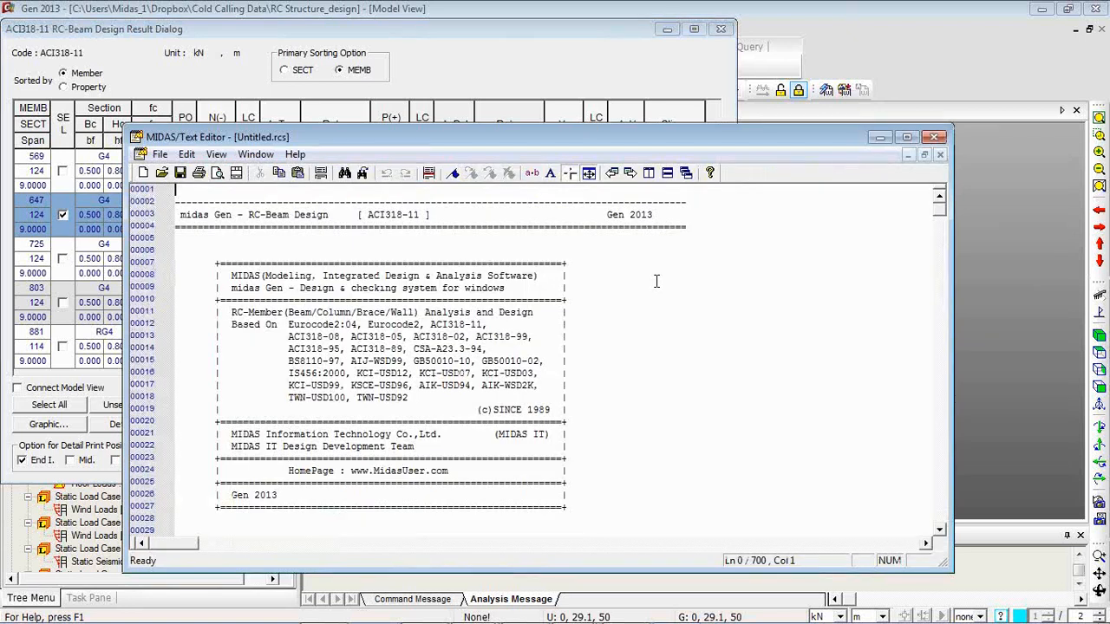
- Examine the report's load combinations, beam data, forces, reinforcement pattern and positive moment capacity check, and close the report and beam results
{"action": "left_click_drag", "start_coordinate": [939, 207], "coordinate": [946, 408]}
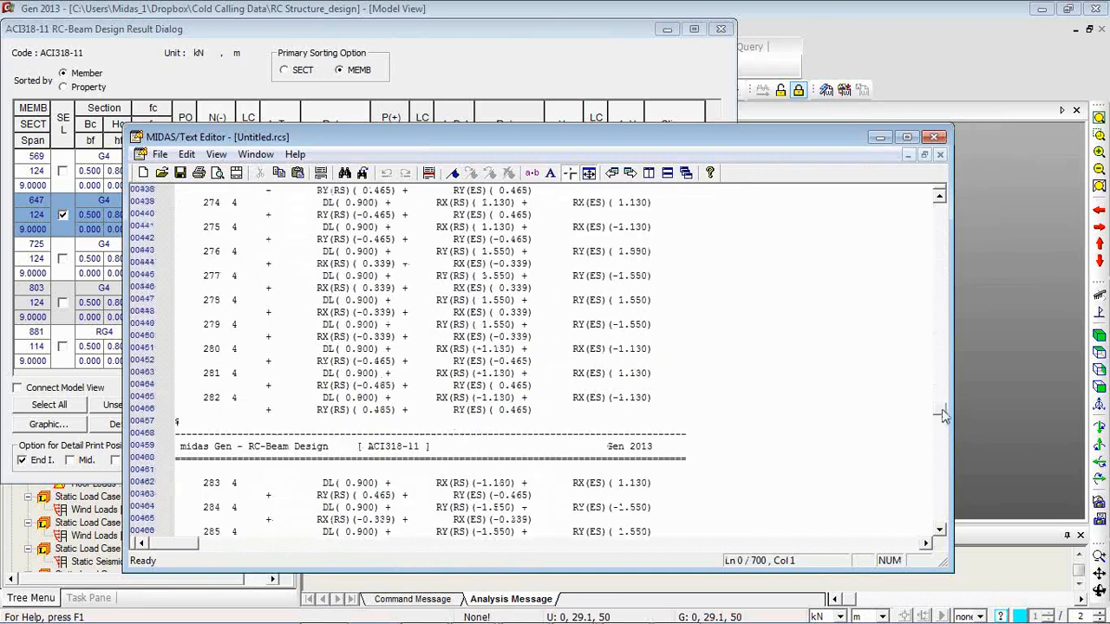
{"action": "left_click_drag", "start_coordinate": [943, 416], "coordinate": [940, 464]}
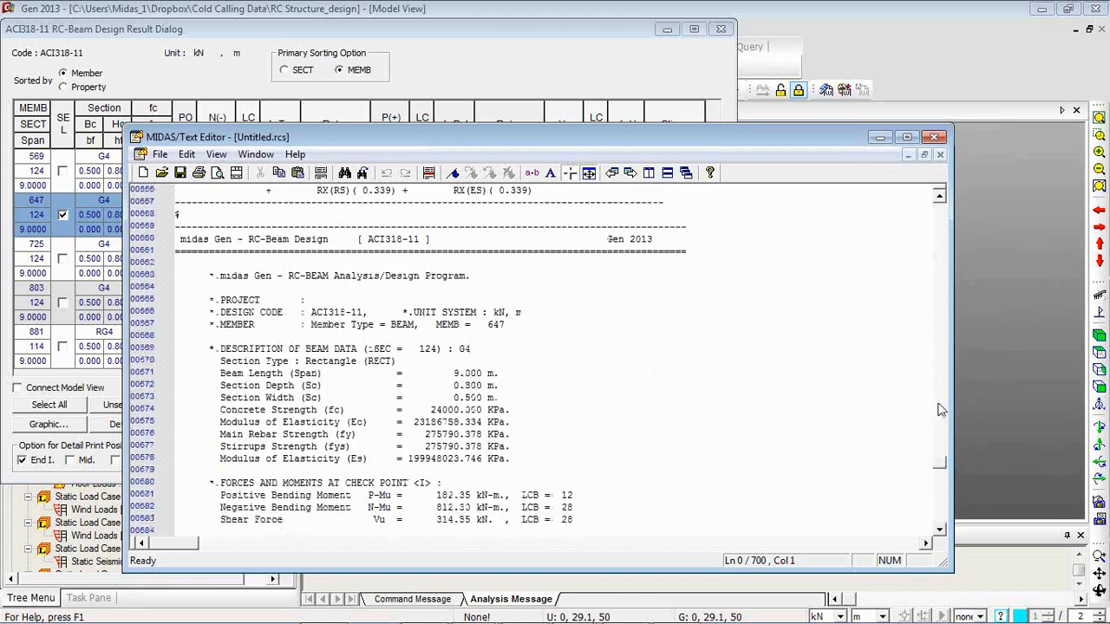
{"action": "scroll", "coordinate": [619, 319], "scroll_direction": "down", "scroll_amount": 1}
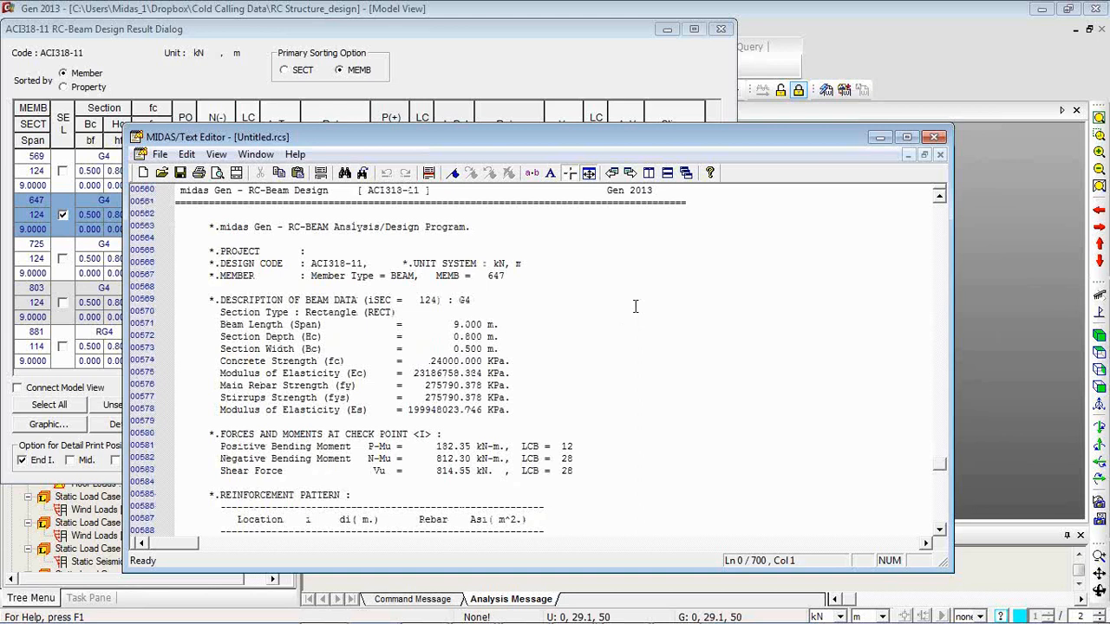
{"action": "scroll", "coordinate": [635, 306], "scroll_direction": "down", "scroll_amount": 4}
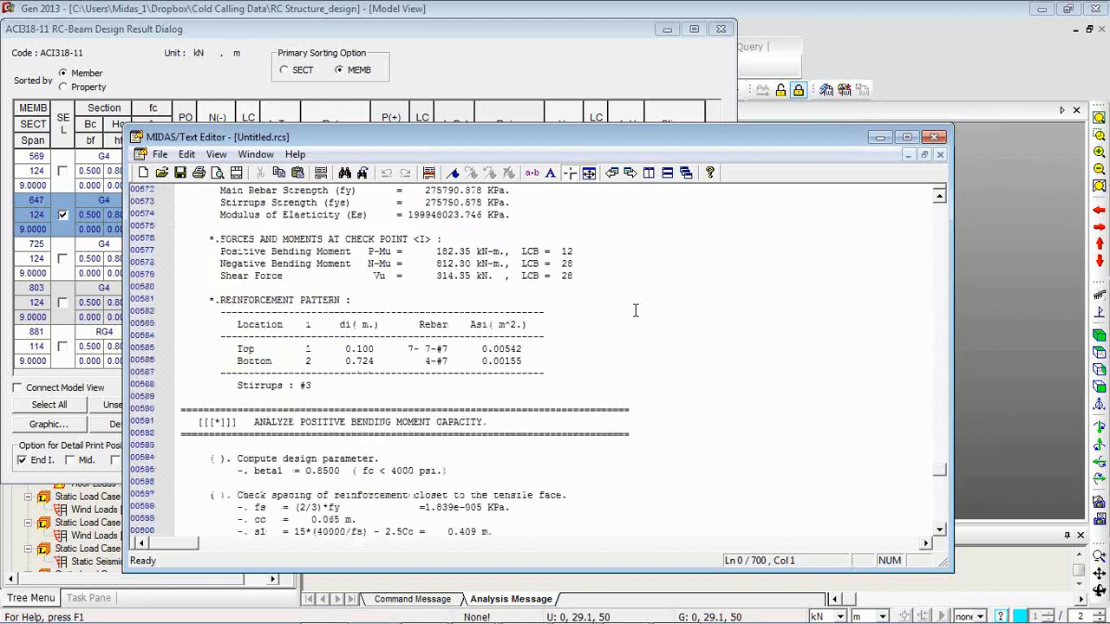
{"action": "scroll", "coordinate": [635, 311], "scroll_direction": "down", "scroll_amount": 5}
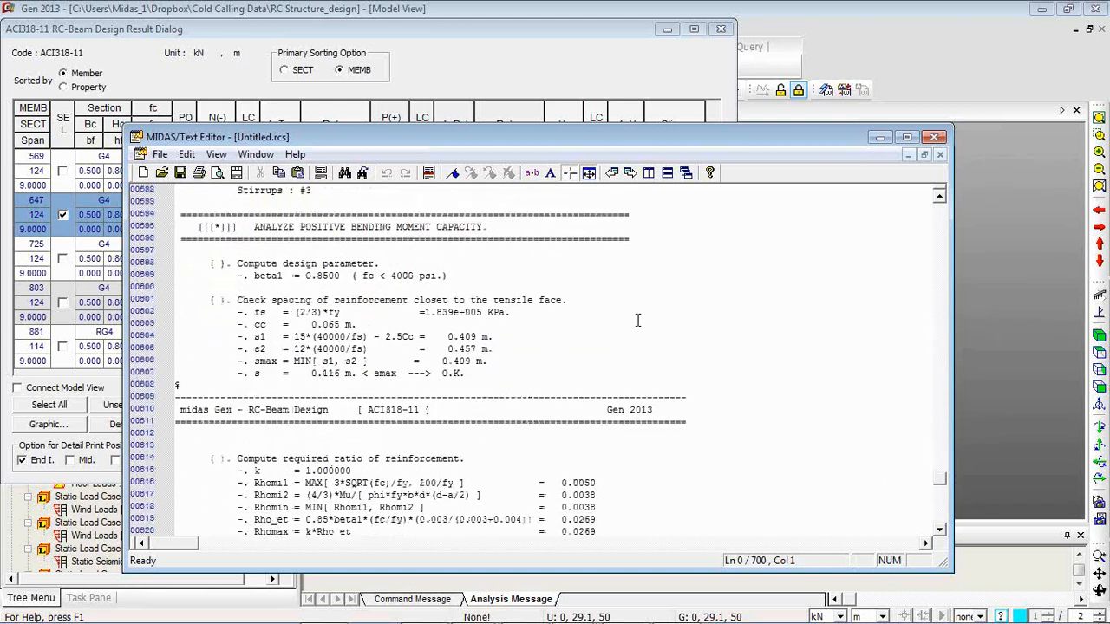
{"action": "left_click", "coordinate": [933, 138]}
{"action": "left_click", "coordinate": [642, 391]}
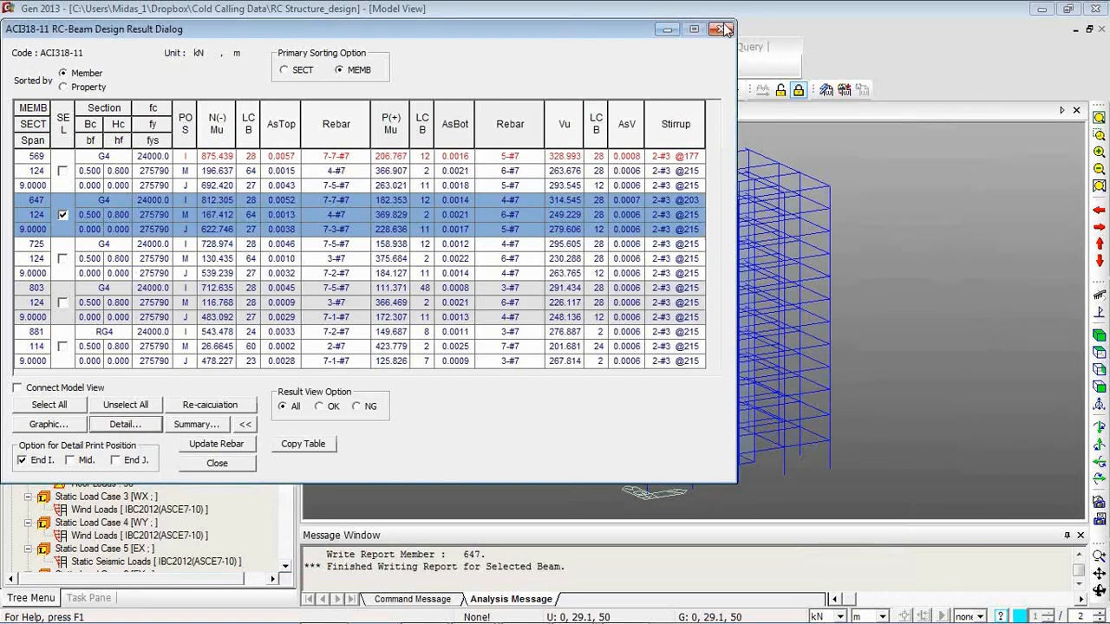
{"action": "left_click", "coordinate": [725, 29]}
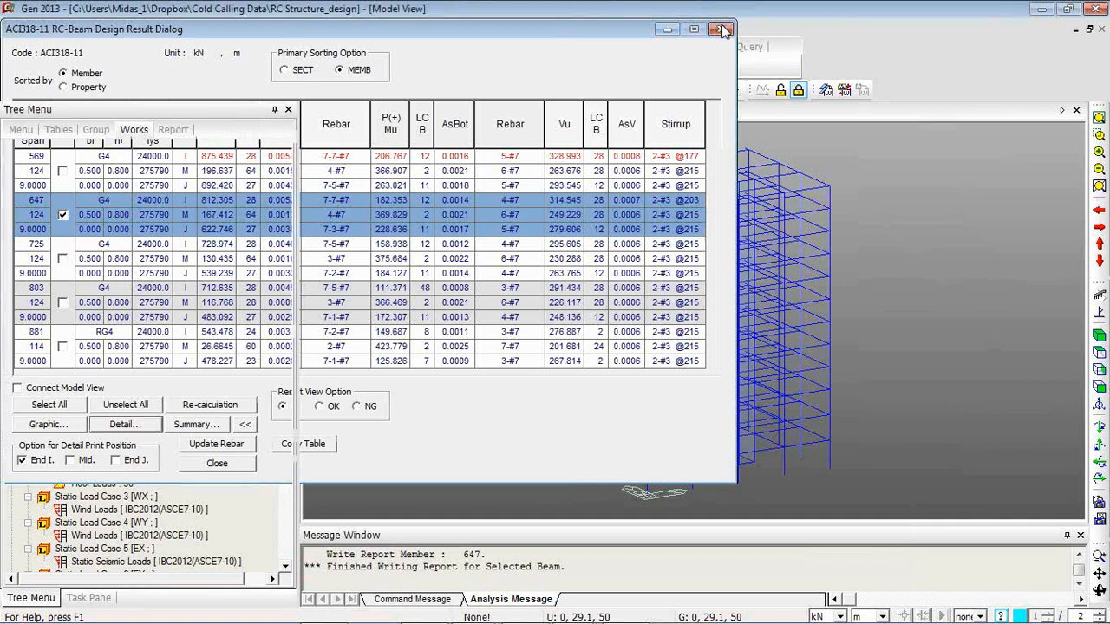
- Replace the selection with the top-story columns along the same building edge plus the corner column one story below, checking it in elevation
{"action": "left_click", "coordinate": [498, 91]}
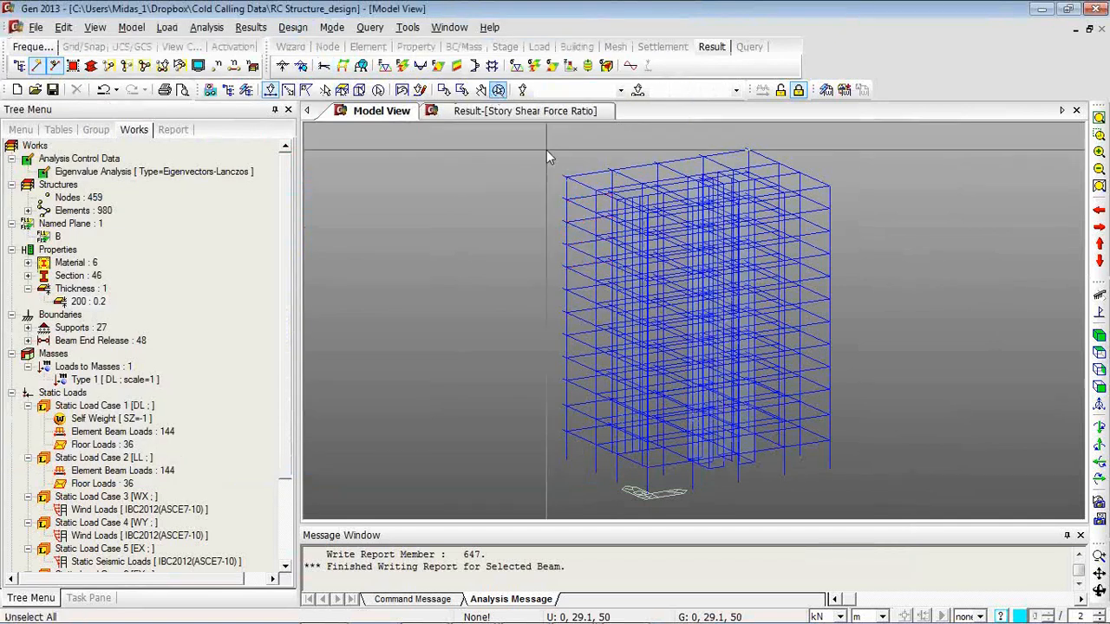
{"action": "left_click", "coordinate": [566, 212]}
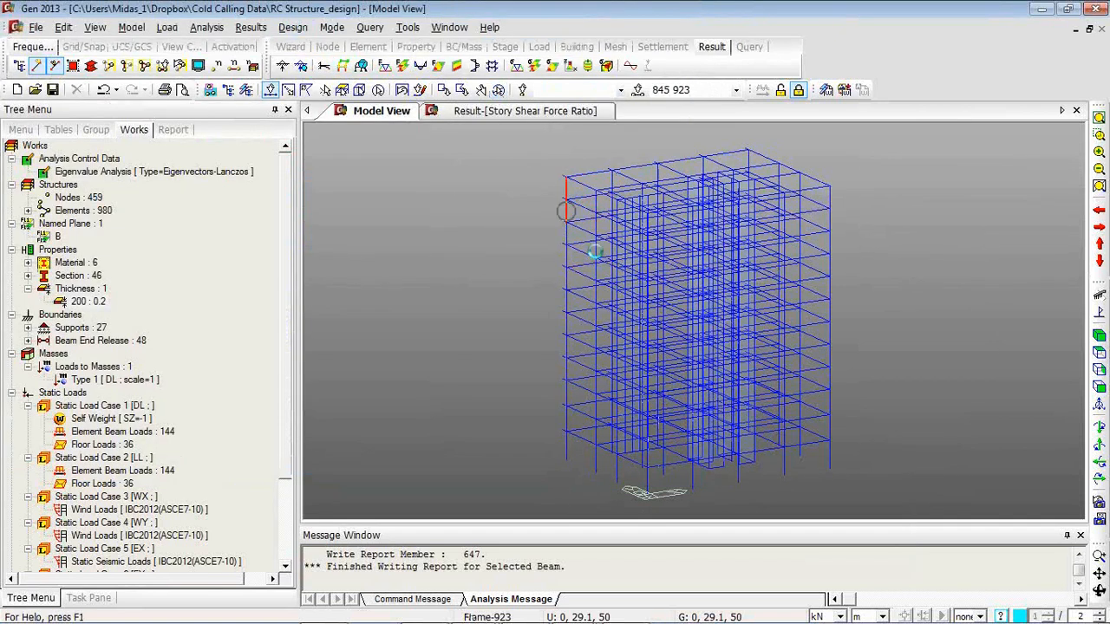
{"action": "left_click", "coordinate": [611, 182]}
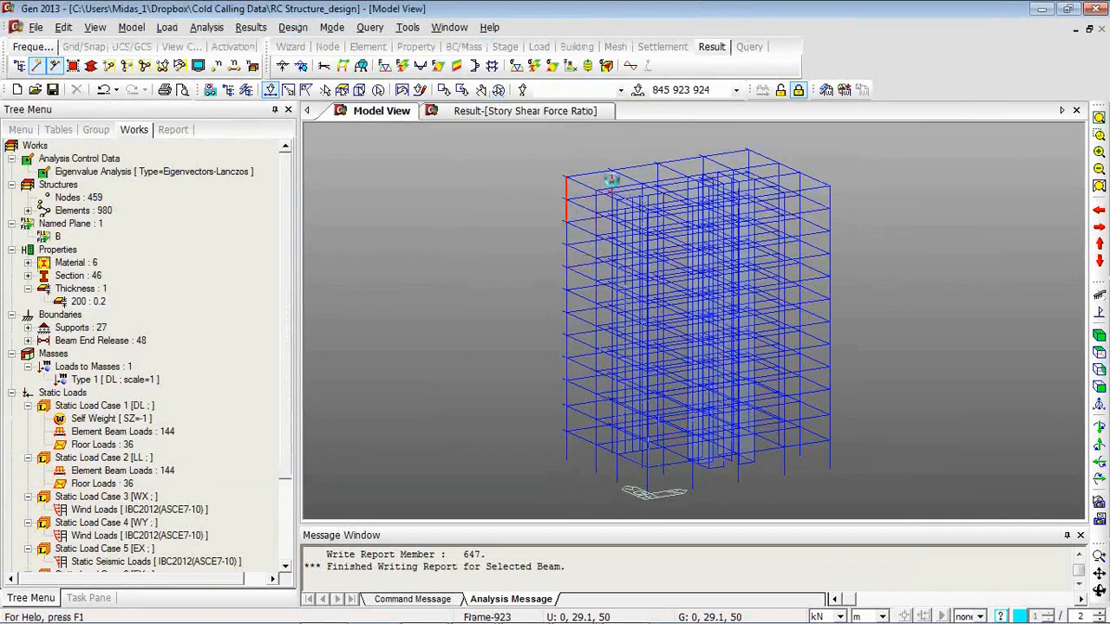
{"action": "left_click", "coordinate": [657, 175]}
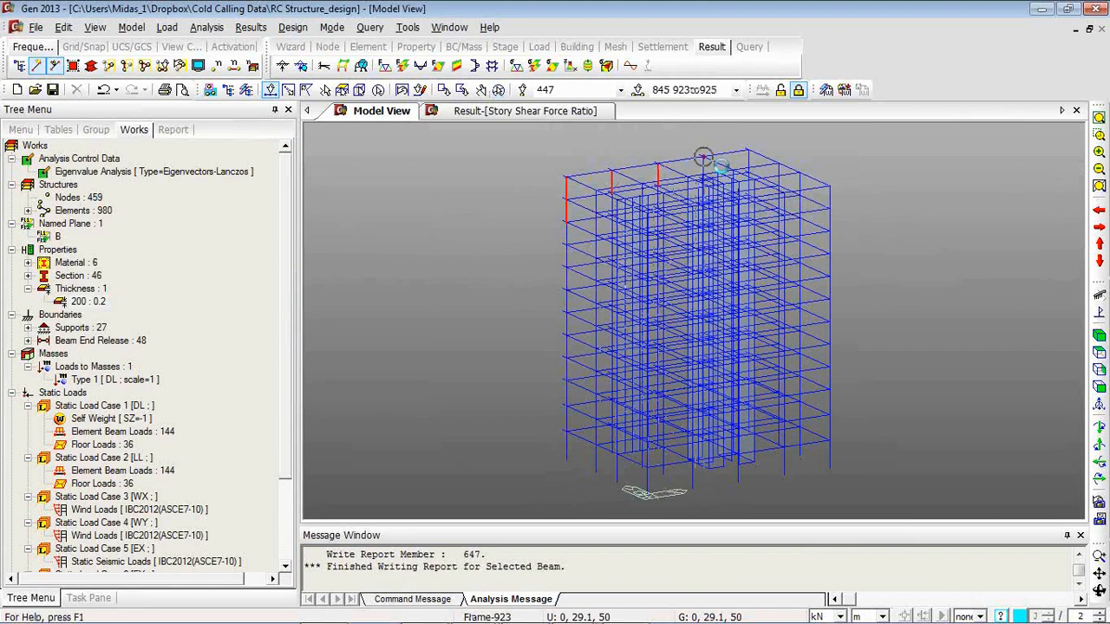
{"action": "left_click", "coordinate": [703, 169]}
{"action": "left_click", "coordinate": [703, 158]}
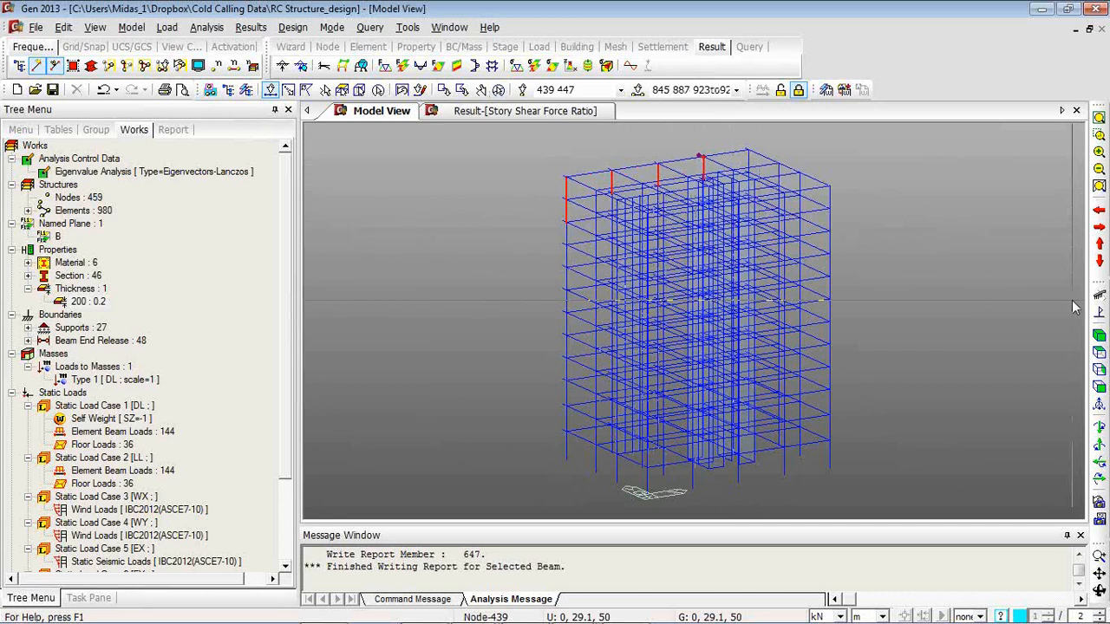
{"action": "left_click", "coordinate": [1098, 386]}
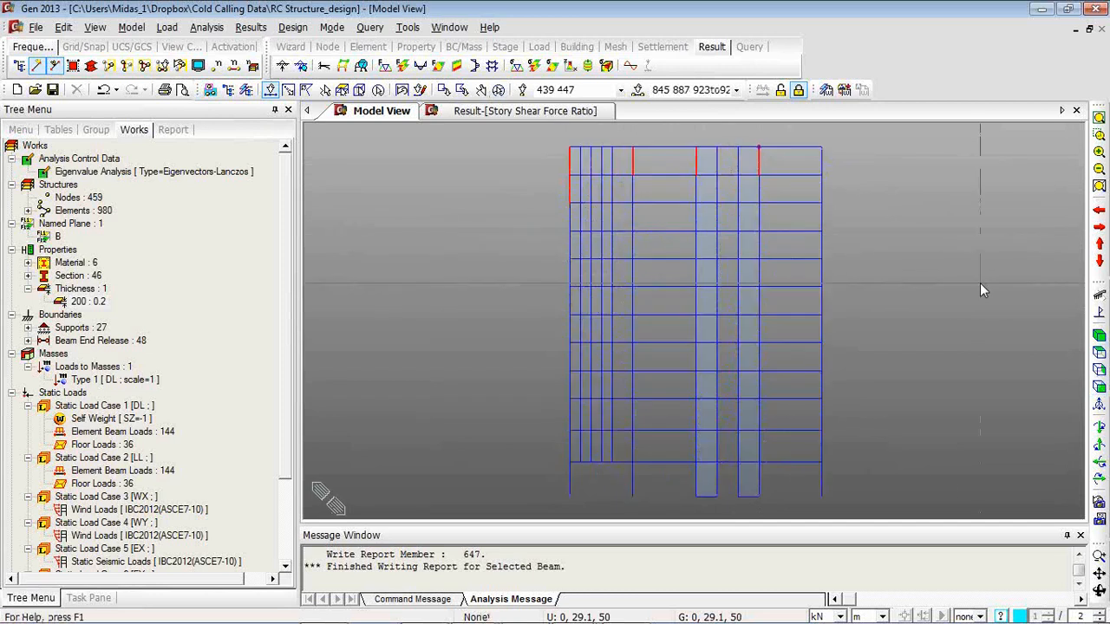
{"action": "left_click", "coordinate": [1098, 335]}
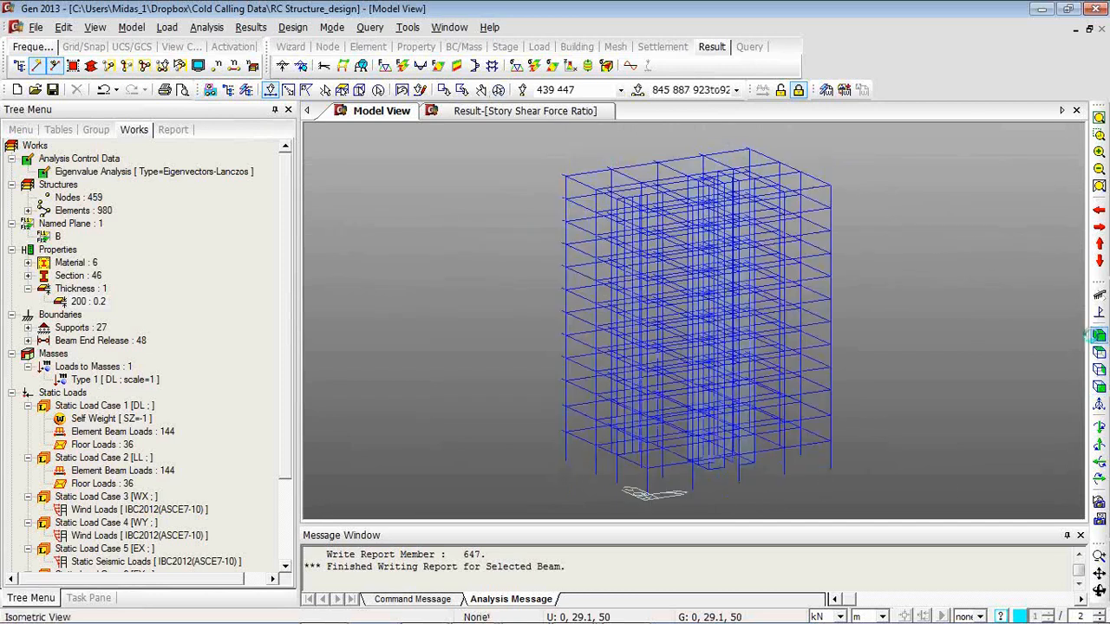
- Run the ACI318-11 concrete column design on the selected columns and list the full results by member in the expanded table
{"action": "left_click", "coordinate": [293, 27]}
{"action": "mouse_move", "coordinate": [386, 165]}
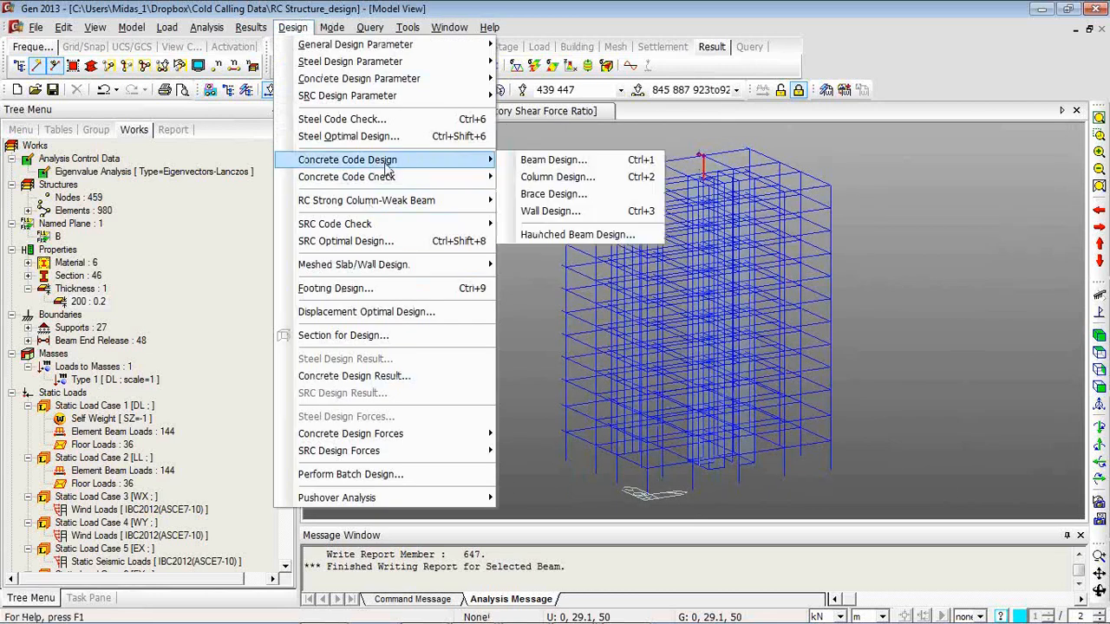
{"action": "left_click", "coordinate": [554, 177]}
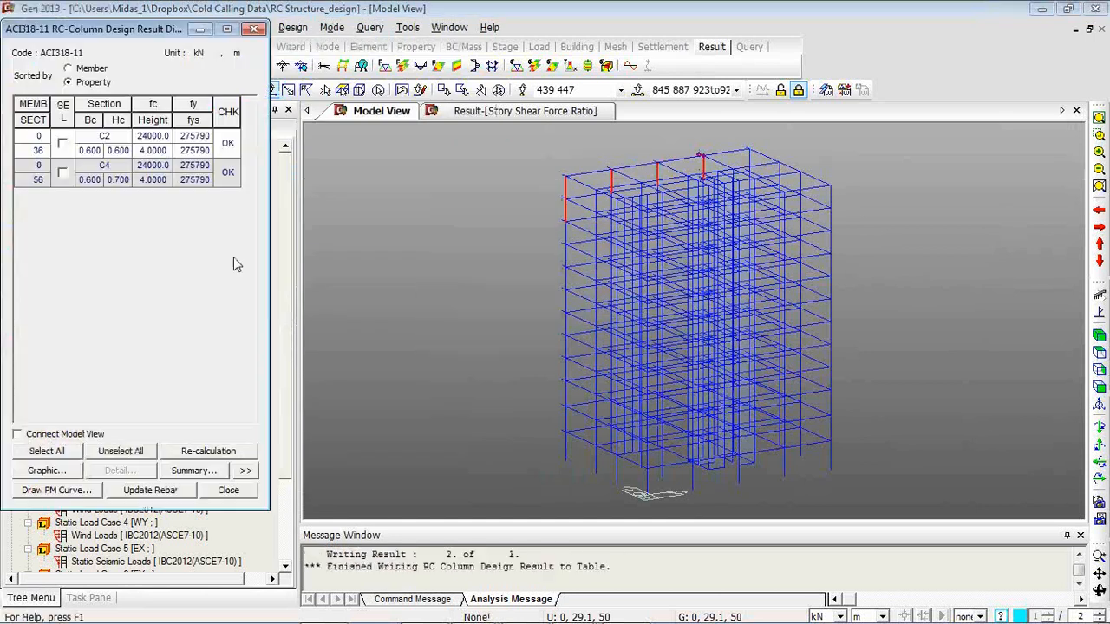
{"action": "left_click", "coordinate": [95, 71]}
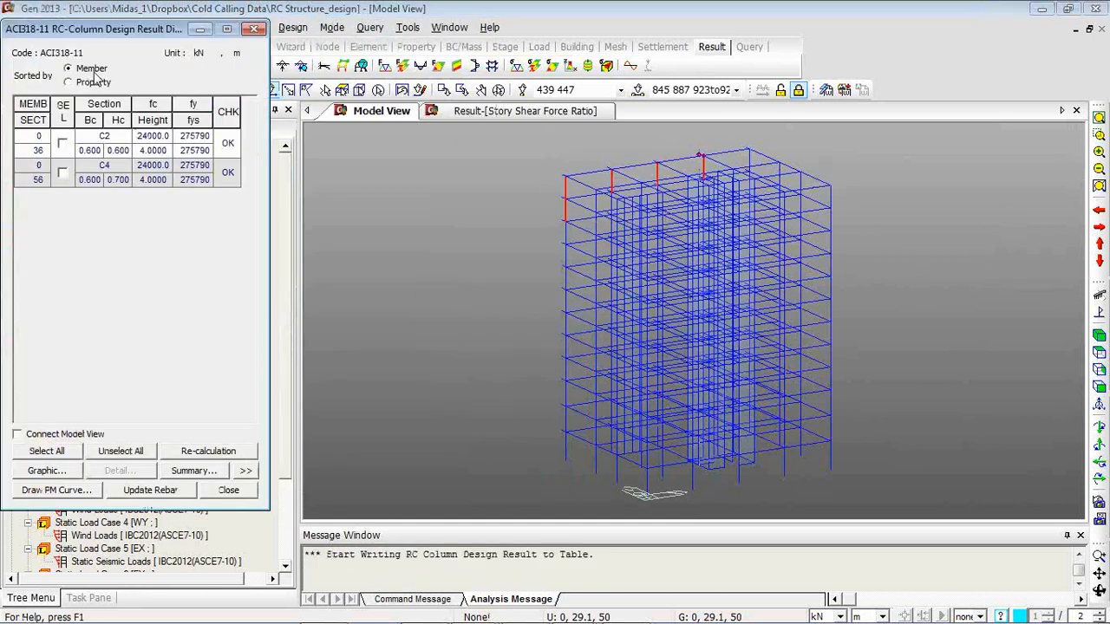
{"action": "left_click", "coordinate": [248, 473]}
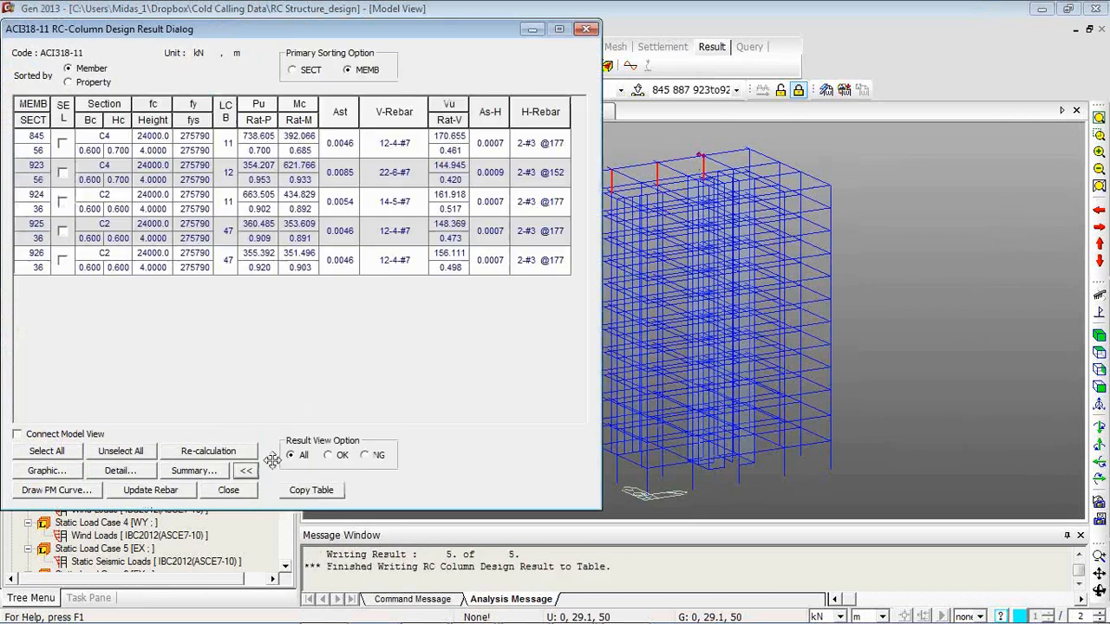
- Mark column members 845, 923 and 924, draw their P-M interaction curves, inspect the curve for member 845 and close it
{"action": "left_click", "coordinate": [41, 490]}
{"action": "left_click", "coordinate": [364, 305]}
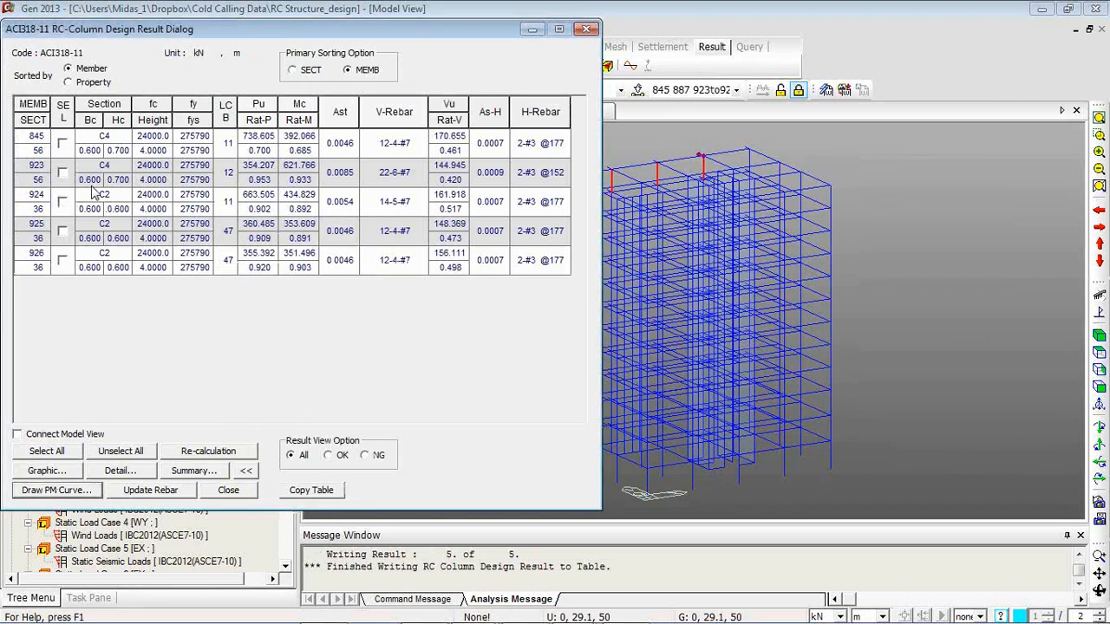
{"action": "left_click", "coordinate": [61, 144]}
{"action": "left_click", "coordinate": [62, 173]}
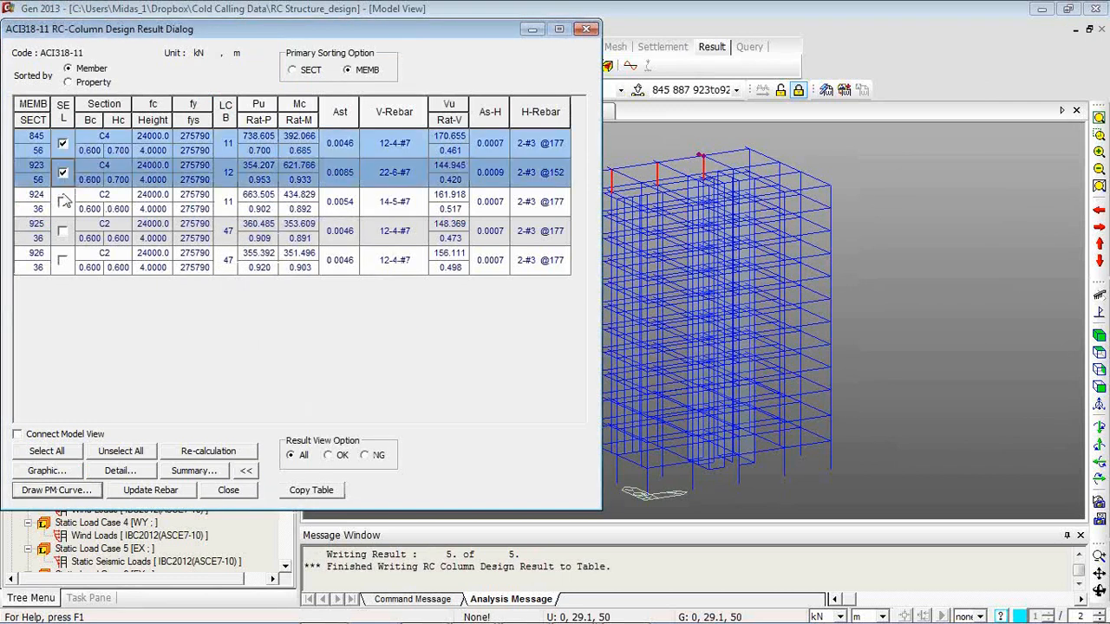
{"action": "left_click", "coordinate": [62, 202]}
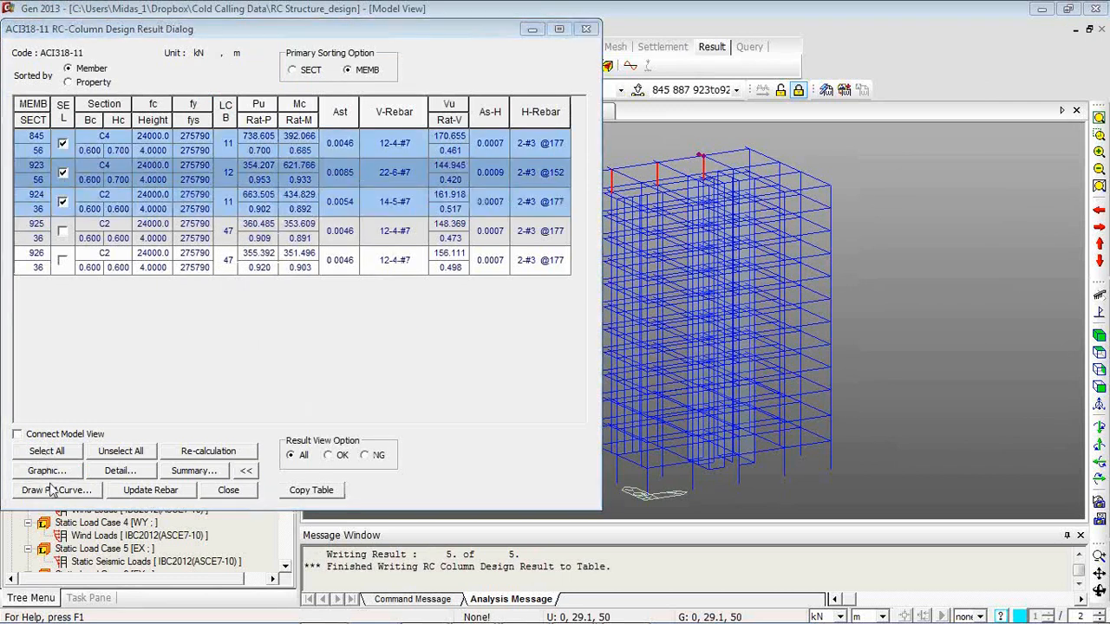
{"action": "left_click", "coordinate": [52, 490]}
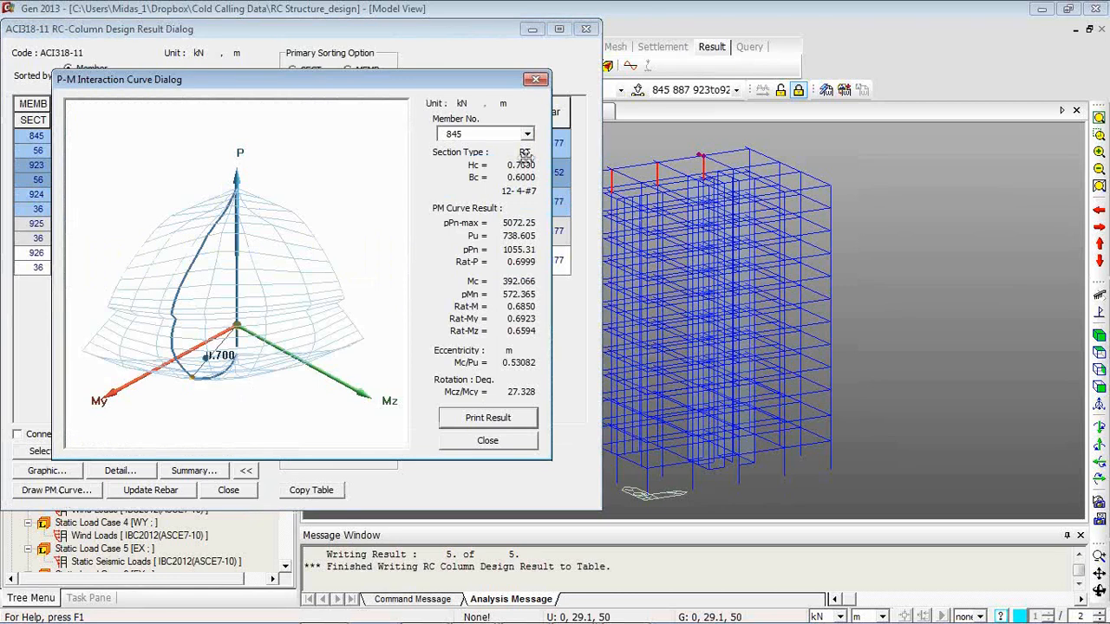
{"action": "left_click_drag", "start_coordinate": [379, 86], "coordinate": [561, 67]}
{"action": "left_click", "coordinate": [653, 420]}
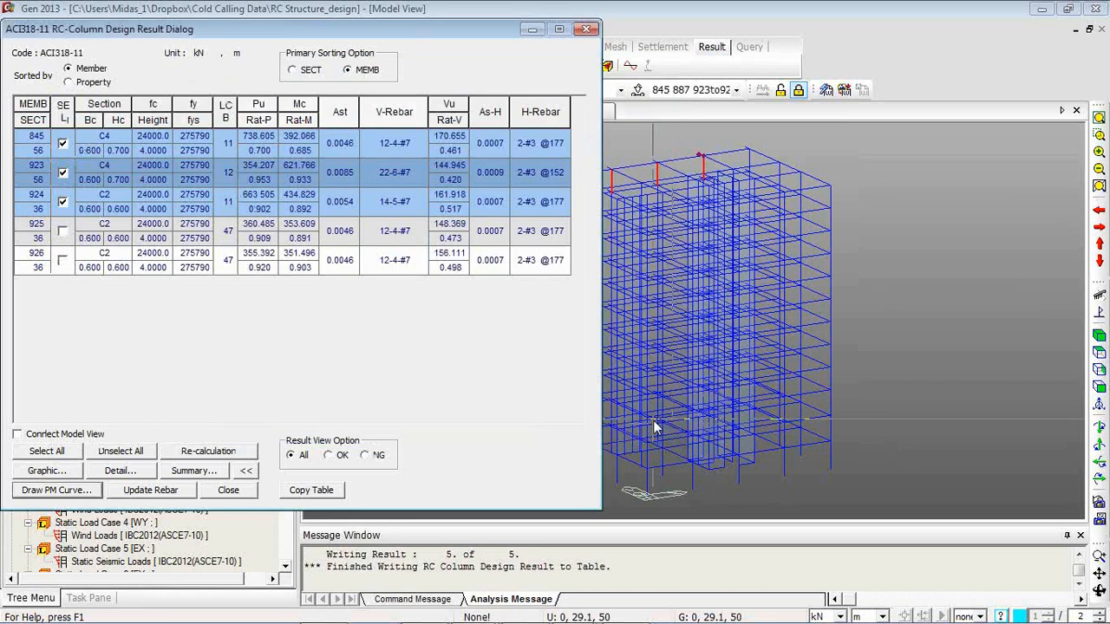
- Close the column design results and run the concrete wall design, dismissing its output
{"action": "left_click", "coordinate": [583, 31]}
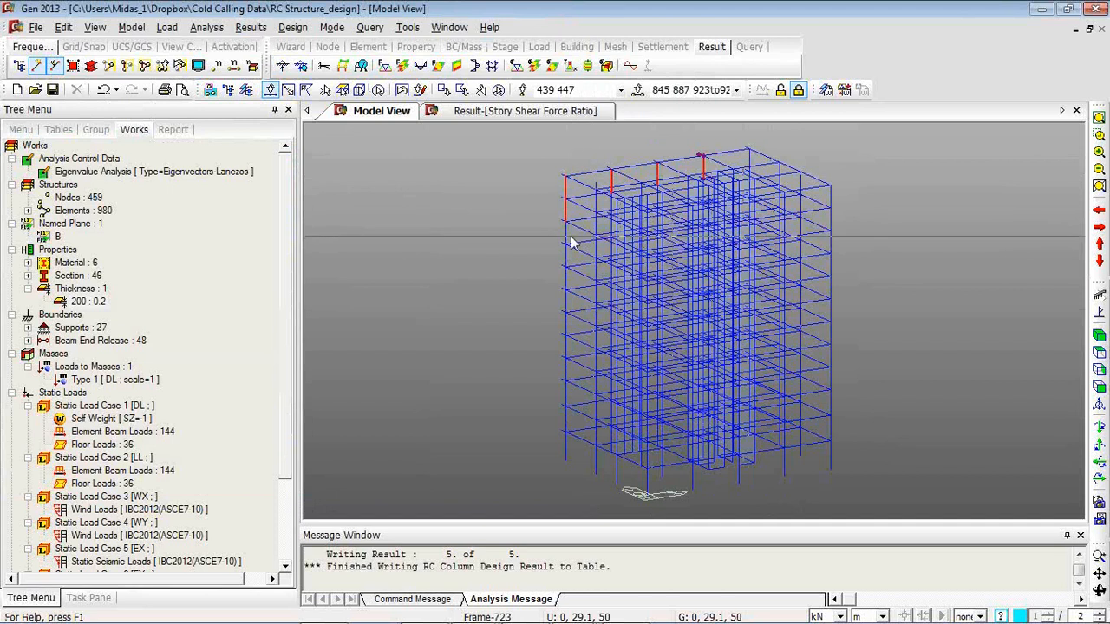
{"action": "left_click", "coordinate": [331, 26]}
{"action": "mouse_move", "coordinate": [295, 27]}
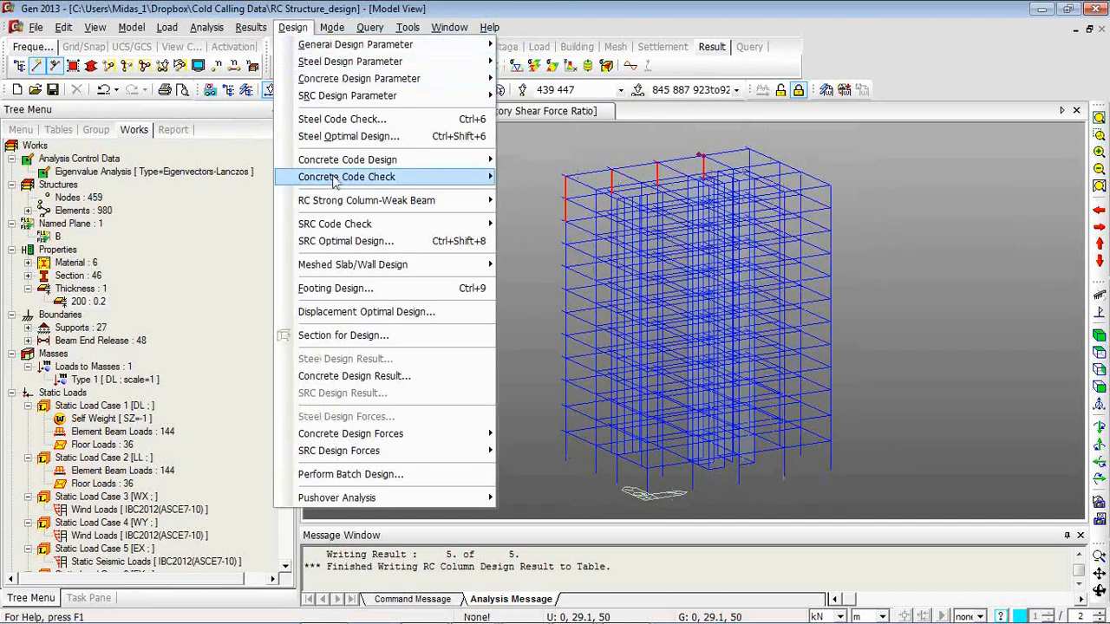
{"action": "mouse_move", "coordinate": [325, 162]}
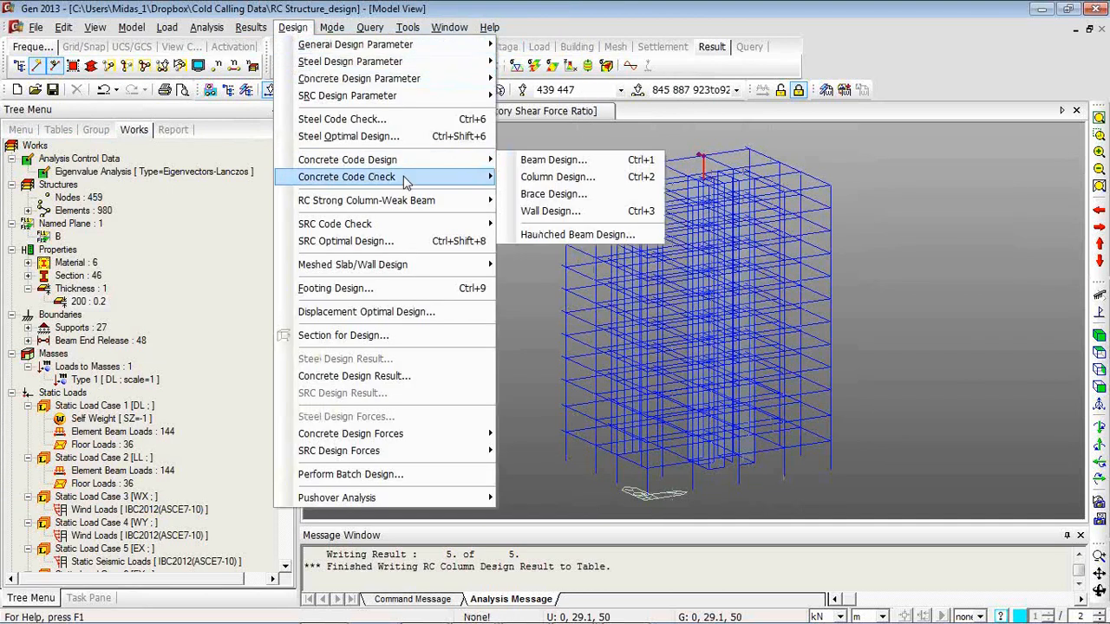
{"action": "left_click", "coordinate": [541, 213]}
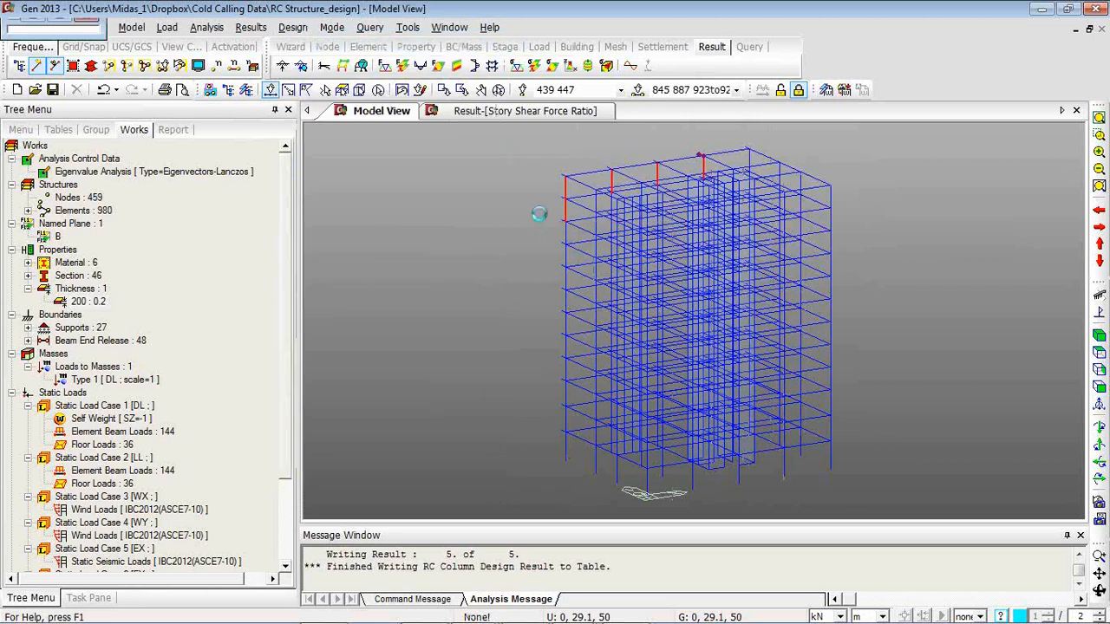
{"action": "left_click", "coordinate": [650, 385]}
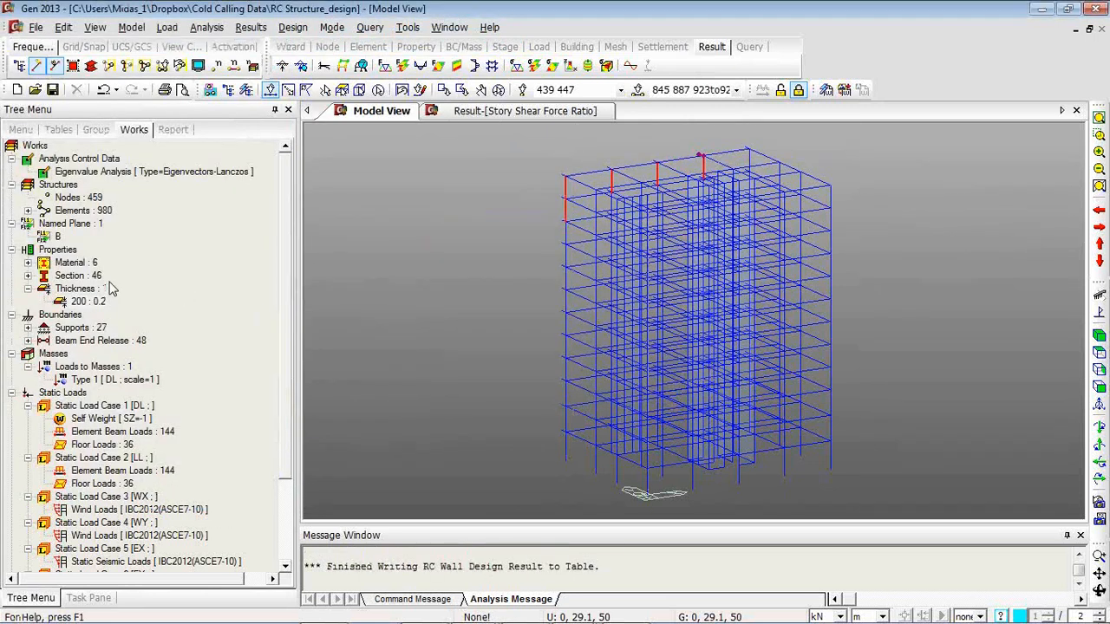
- Highlight the wall elements assigned thickness 200 : 0.2 in the building model and clear the selection
{"action": "left_click", "coordinate": [94, 303]}
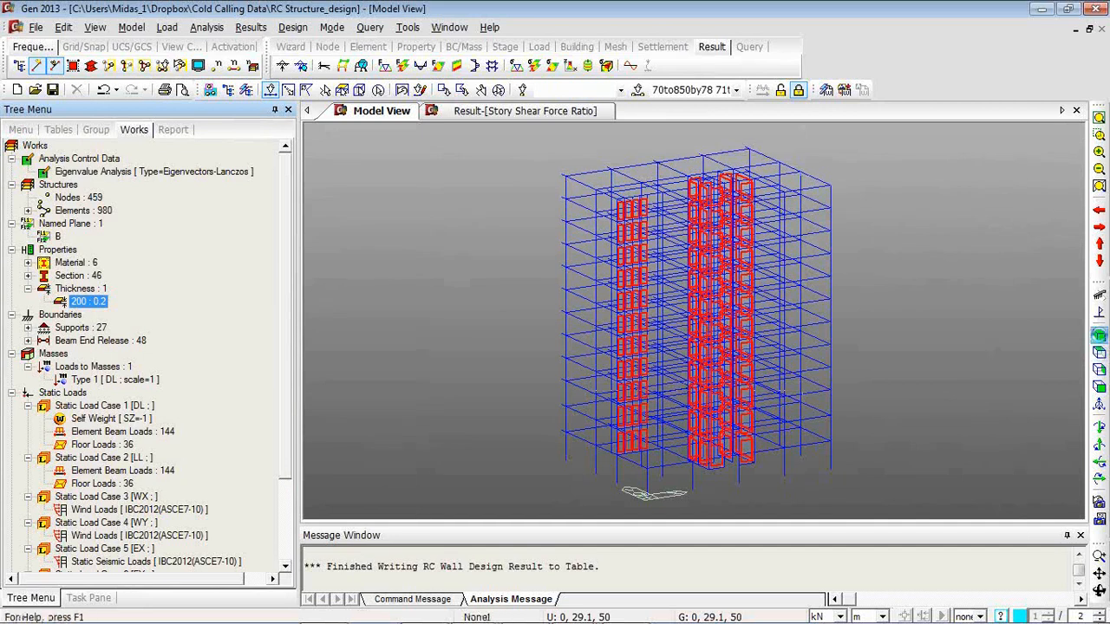
{"action": "left_click", "coordinate": [498, 91]}
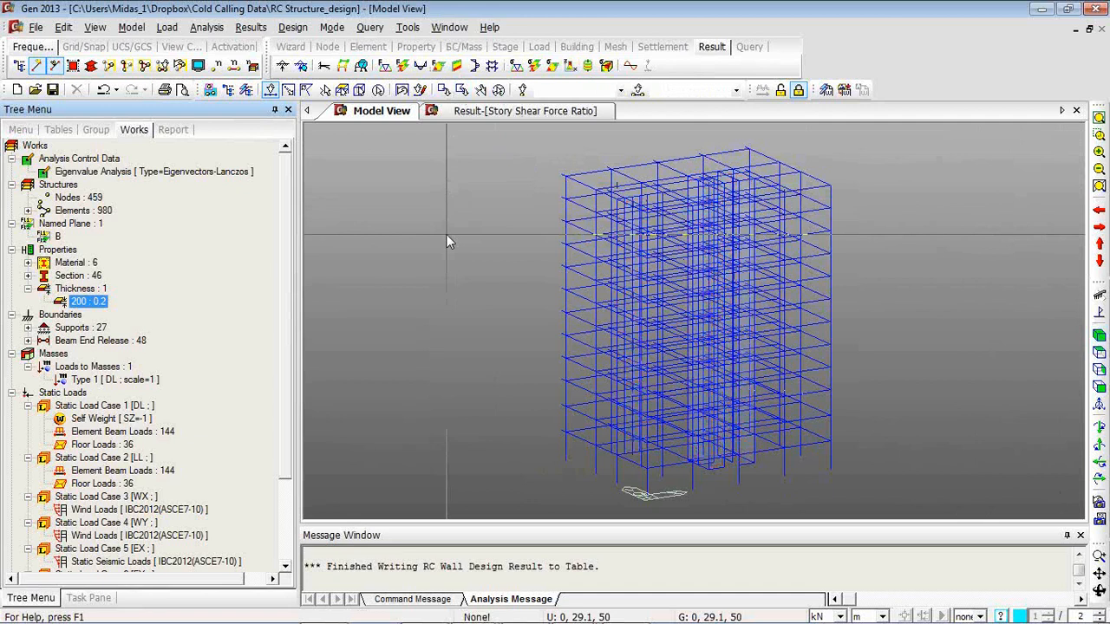
- Switch to the midas introduction slide show in PowerPoint
{"action": "key", "text": "alt+Tab"}
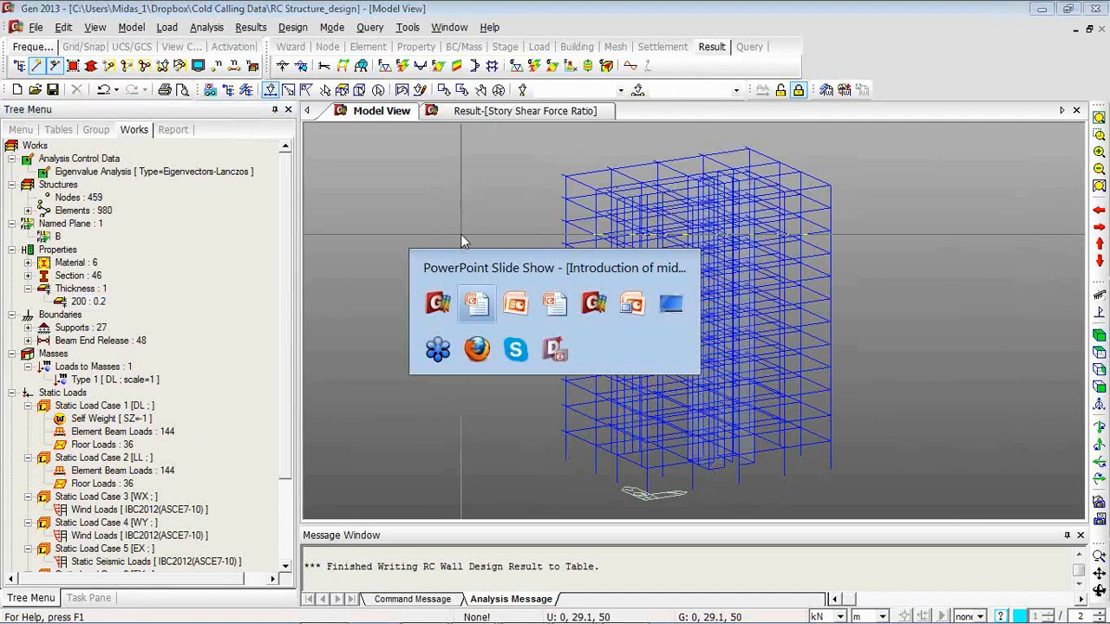
{"action": "left_click", "coordinate": [555, 312]}
{"action": "left_click", "coordinate": [349, 132]}
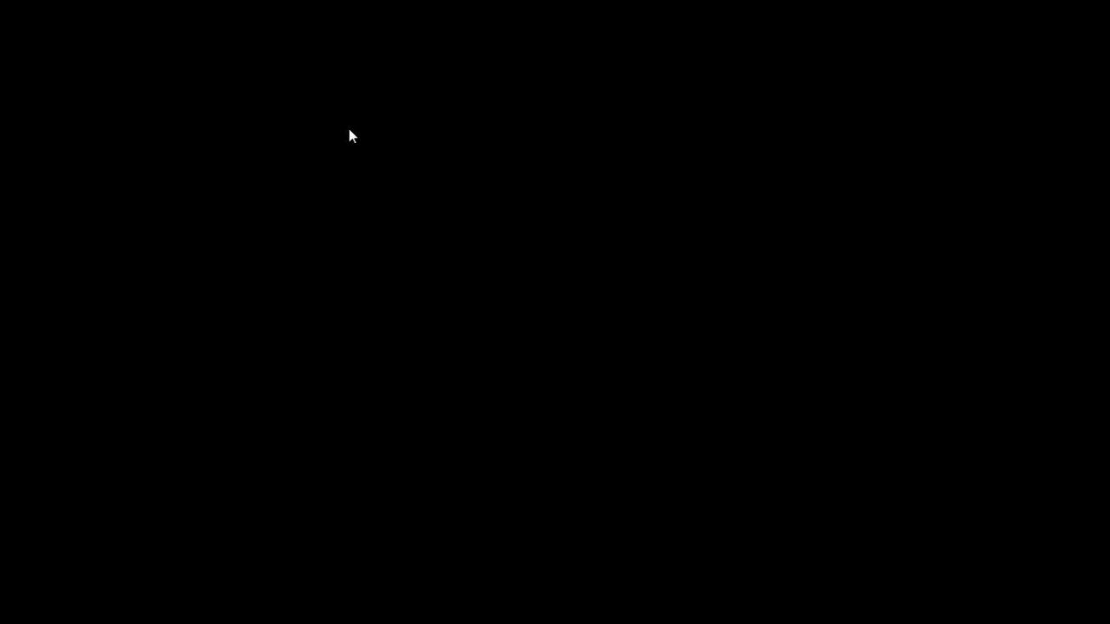
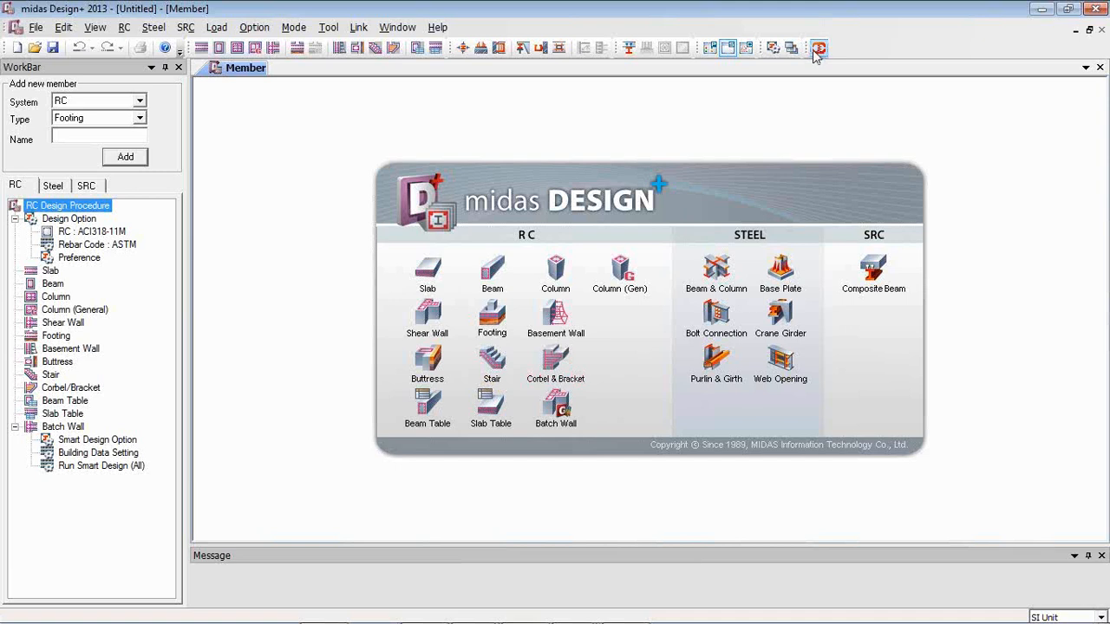
- Link midas Design+ with the open midas Gen model RC Structure_design
{"action": "left_click", "coordinate": [355, 34]}
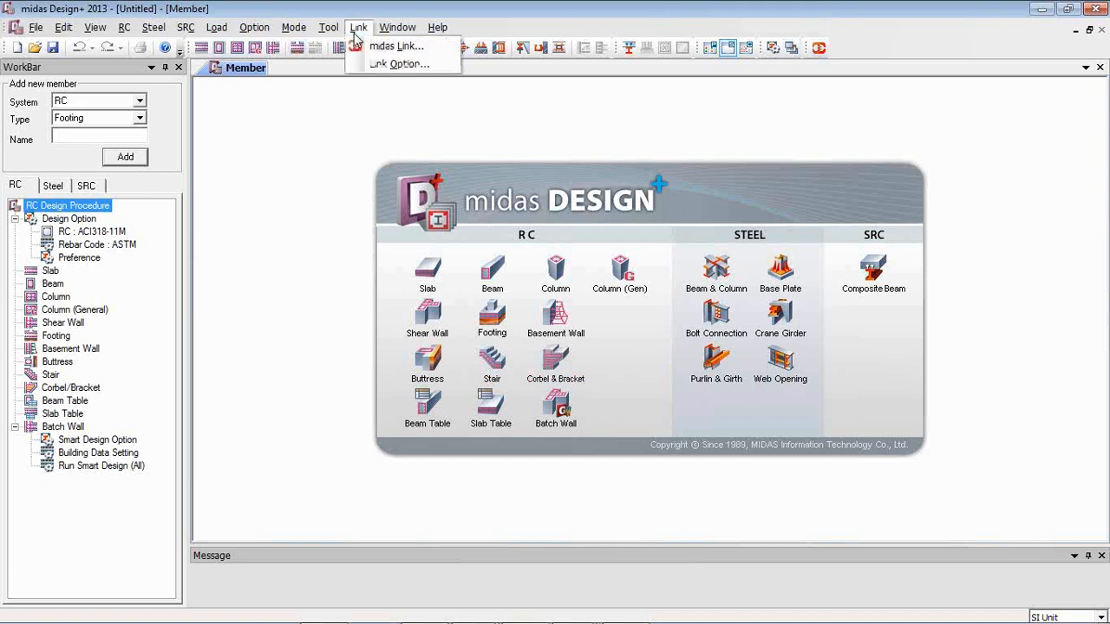
{"action": "left_click", "coordinate": [380, 47]}
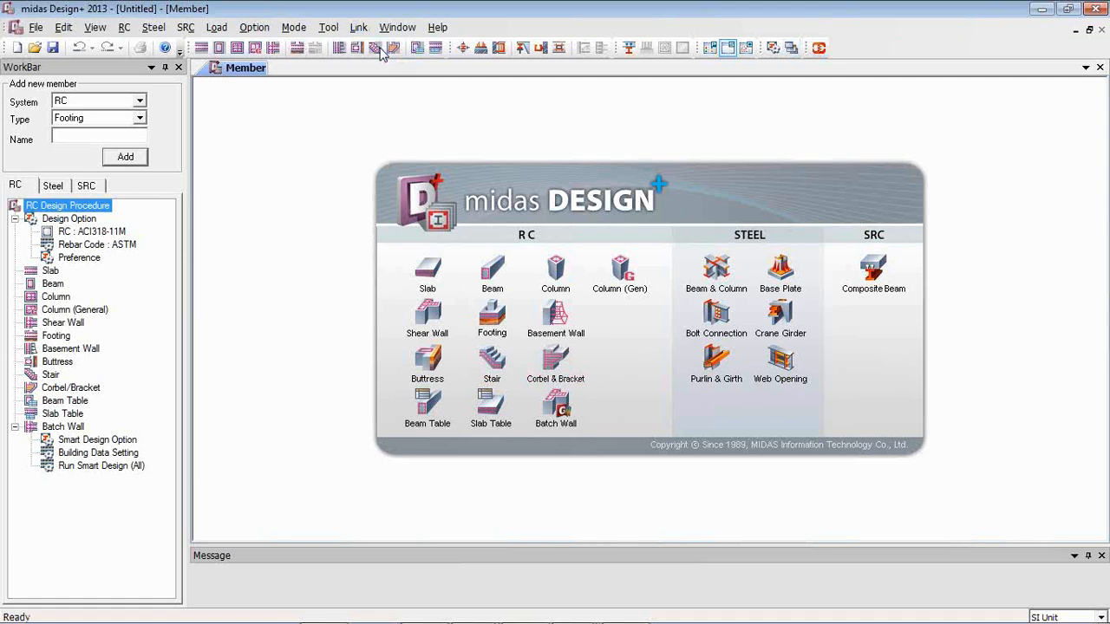
{"action": "left_click", "coordinate": [574, 284]}
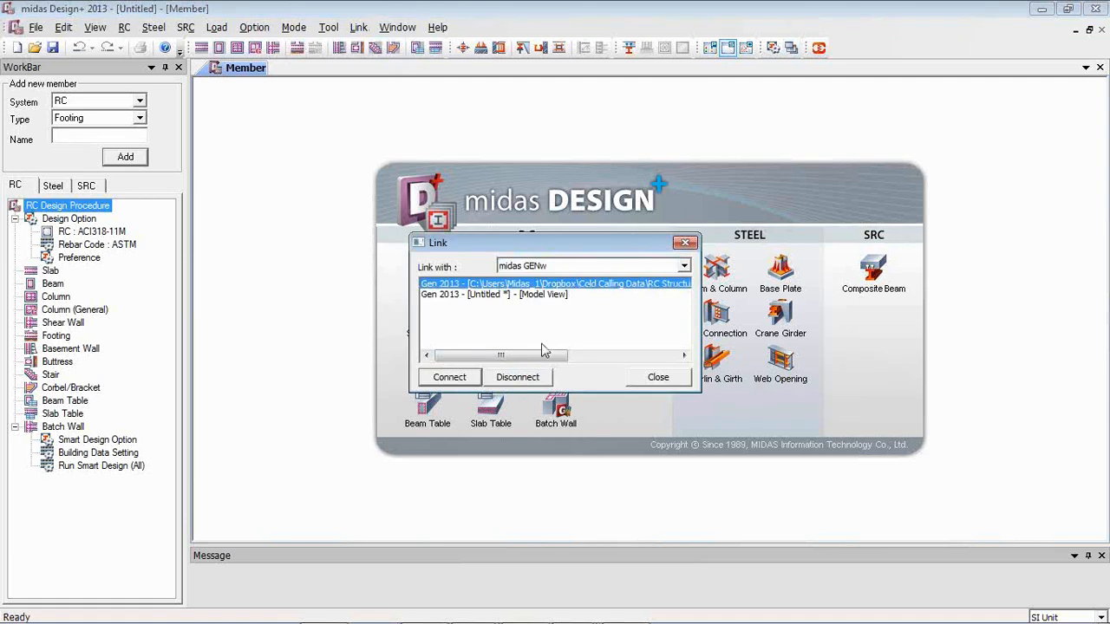
{"action": "left_click", "coordinate": [449, 377]}
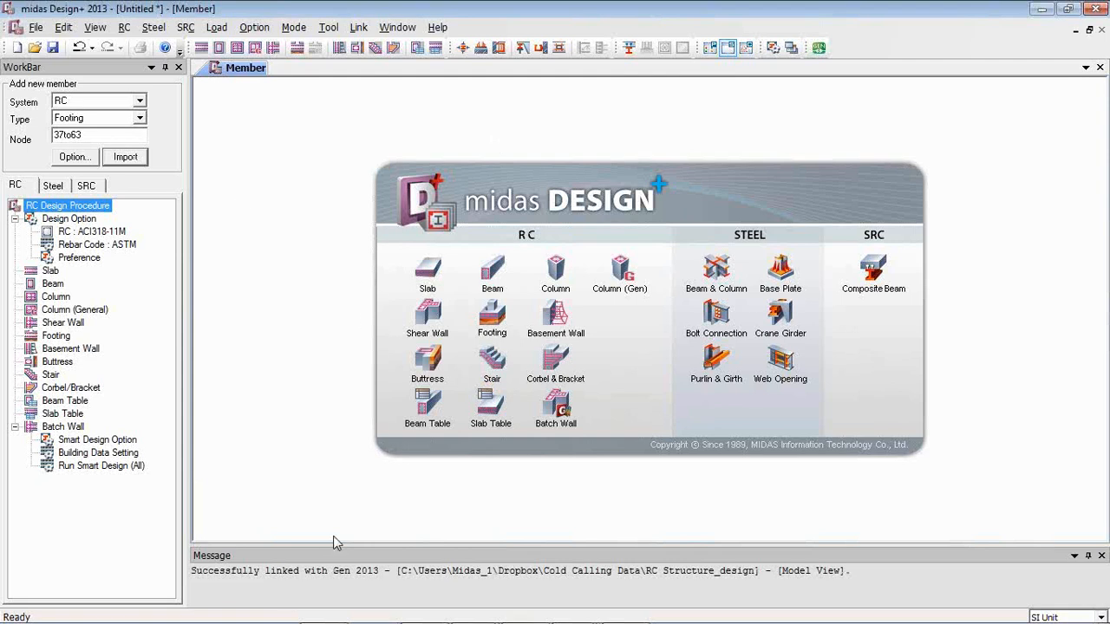
{"action": "key", "text": "alt+Tab"}
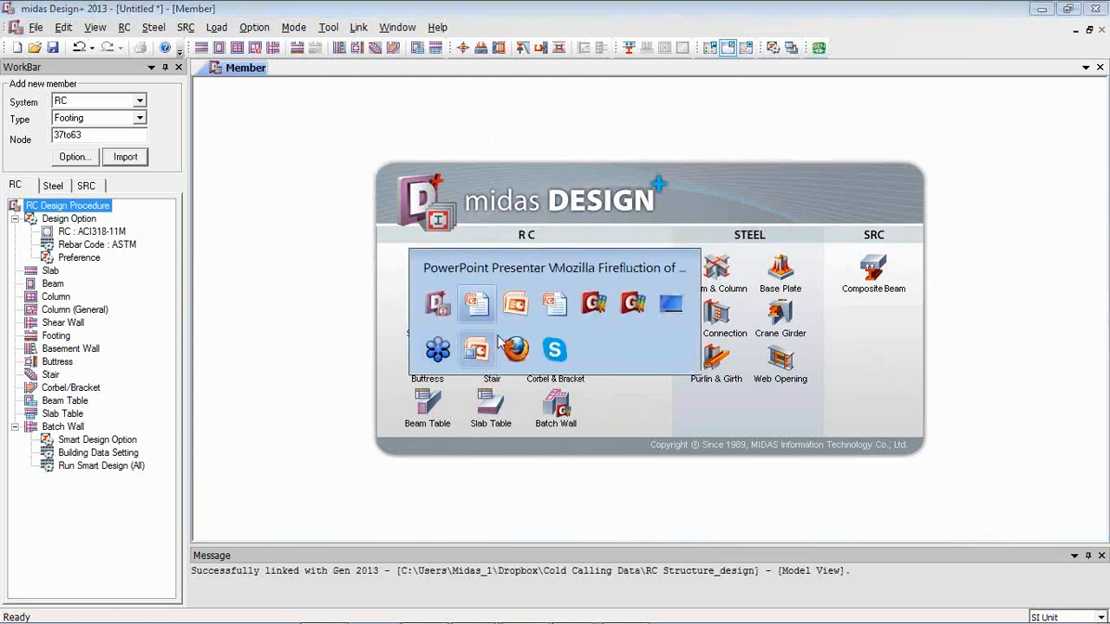
{"action": "left_click", "coordinate": [322, 171]}
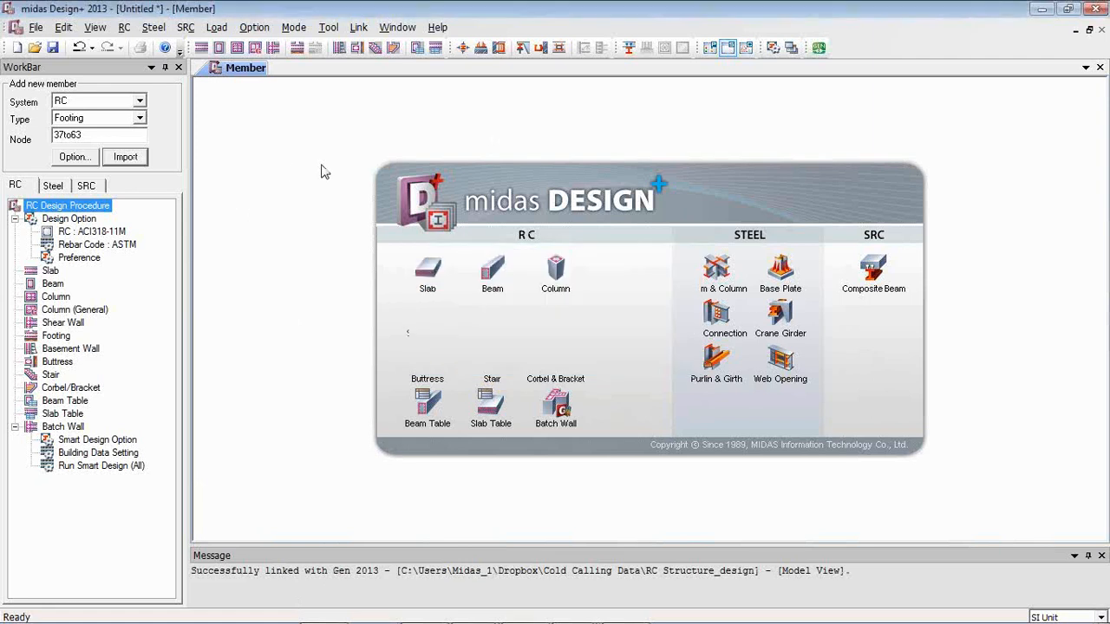
- Add an RC slab member and set the code-based load factors, 1.20 dead and 1.60 live, for design load Floor 1
{"action": "left_click", "coordinate": [50, 272]}
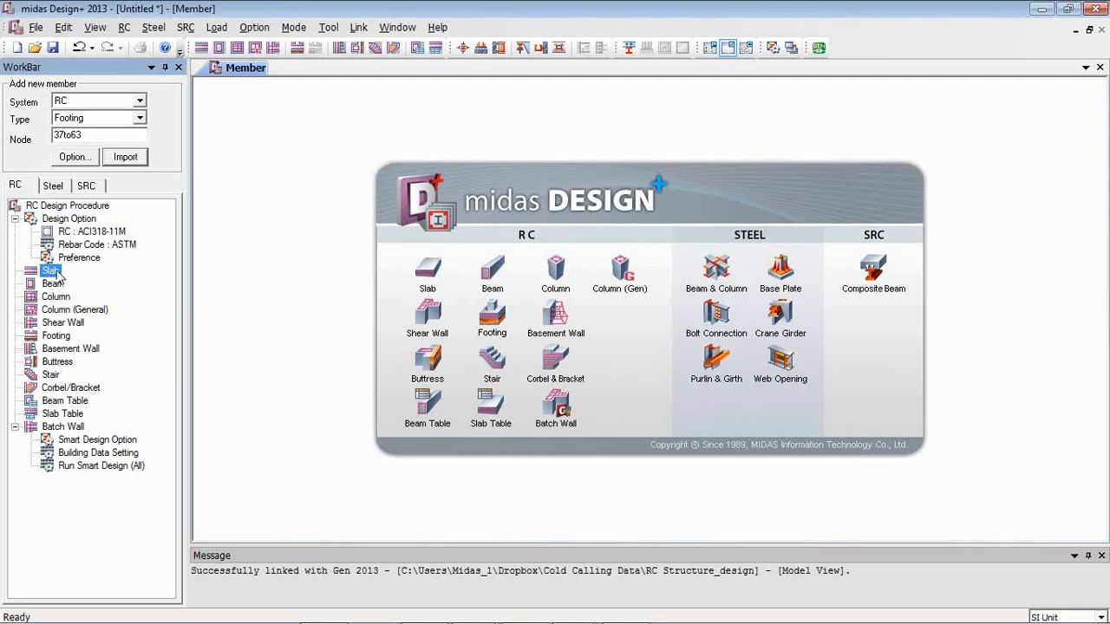
{"action": "double_click", "coordinate": [50, 272]}
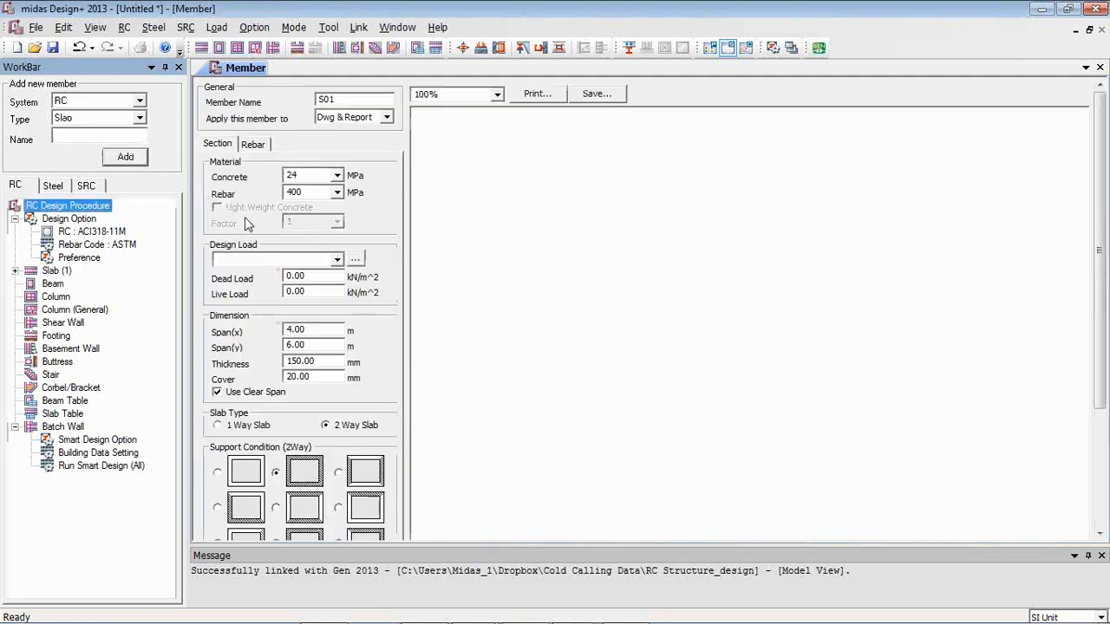
{"action": "left_click", "coordinate": [356, 262]}
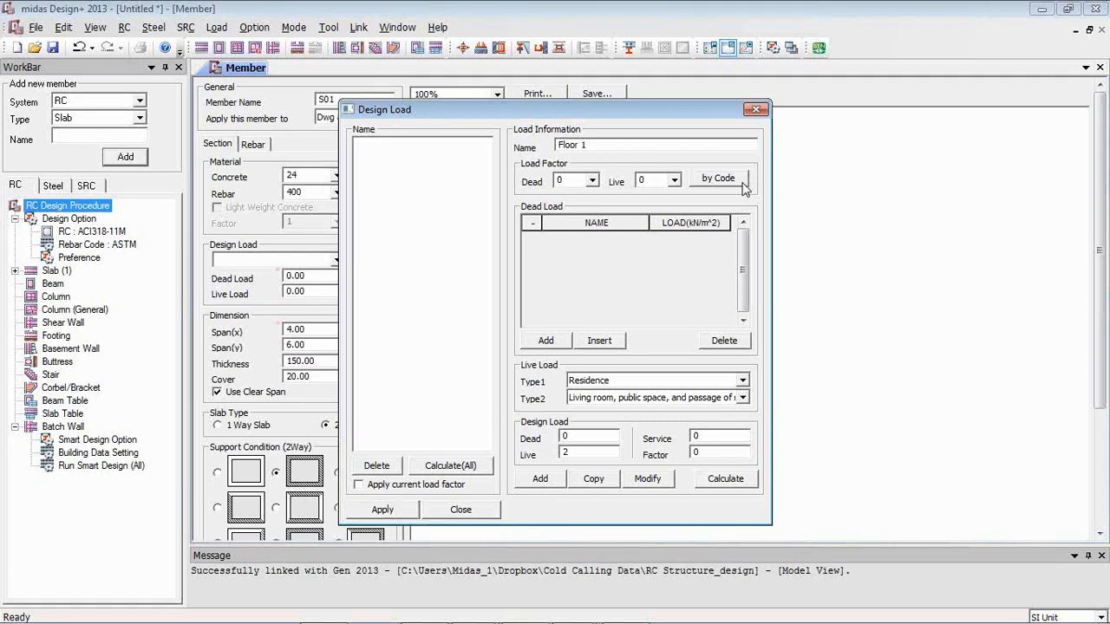
{"action": "left_click", "coordinate": [741, 182]}
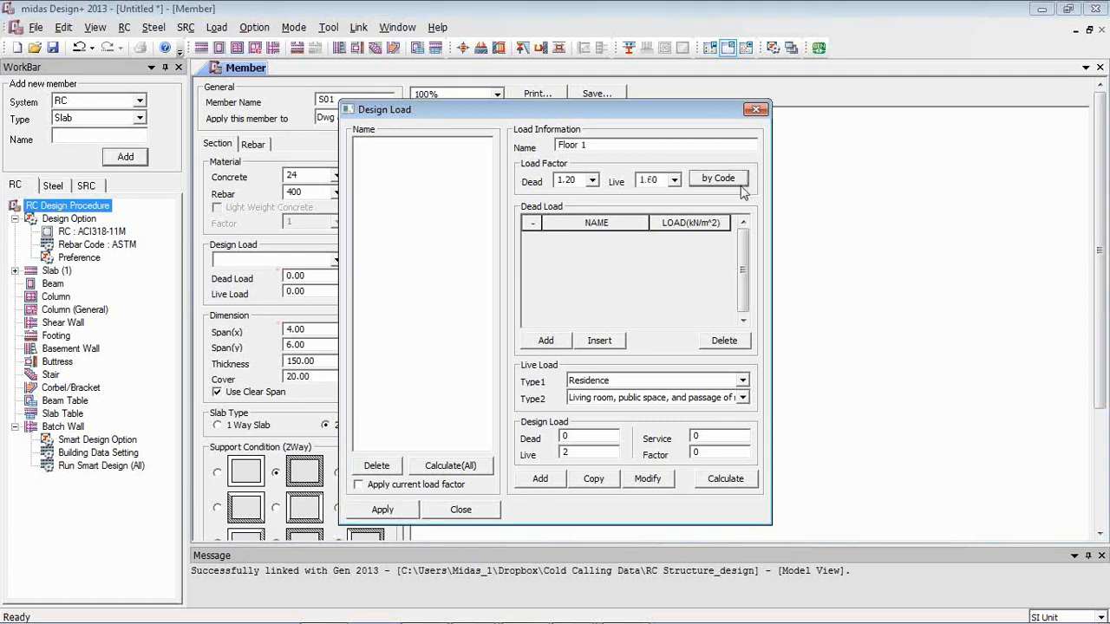
- Add a dead load entry named floor a with a load of 5.5 kN/m^2
{"action": "left_click", "coordinate": [562, 341]}
{"action": "left_click", "coordinate": [597, 238]}
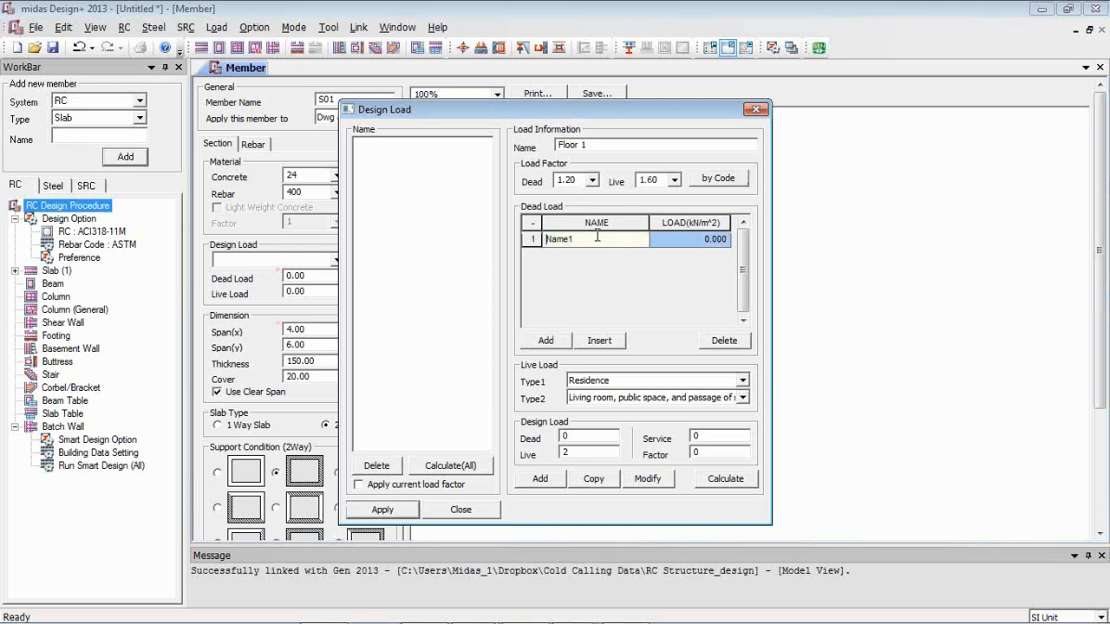
{"action": "key", "text": "Delete"}
{"action": "key", "text": "Delete"}
{"action": "key", "text": "Delete"}
{"action": "key", "text": "Delete"}
{"action": "left_click", "coordinate": [711, 243]}
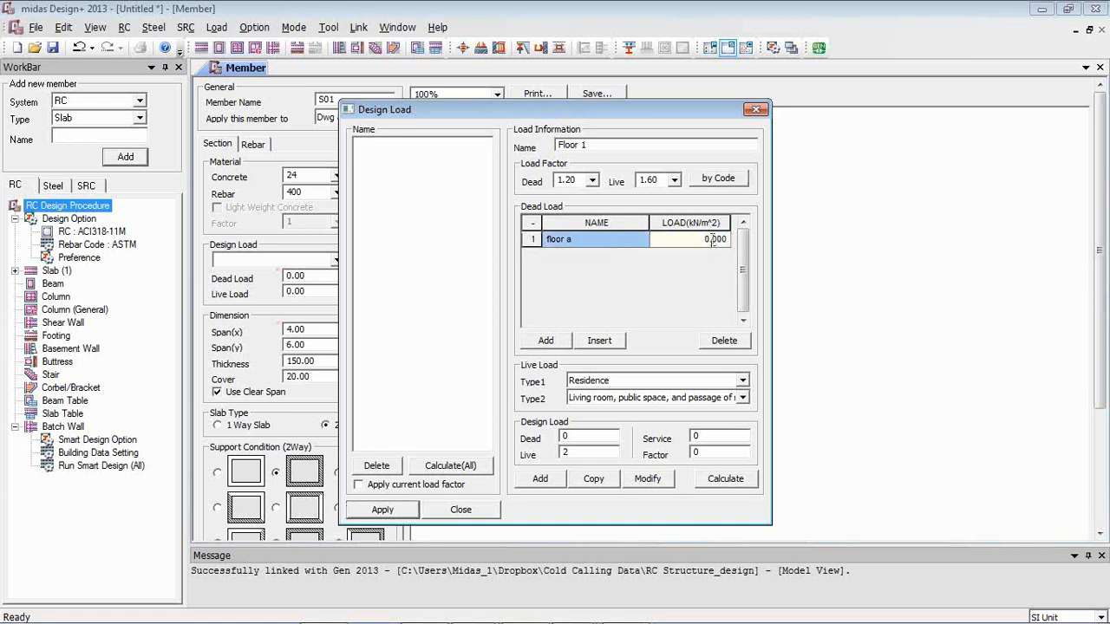
{"action": "type", "text": "5.5"}
- Choose Residence as the live load type, calculate the design load and add Floor 1 to the load list
{"action": "left_click", "coordinate": [740, 381]}
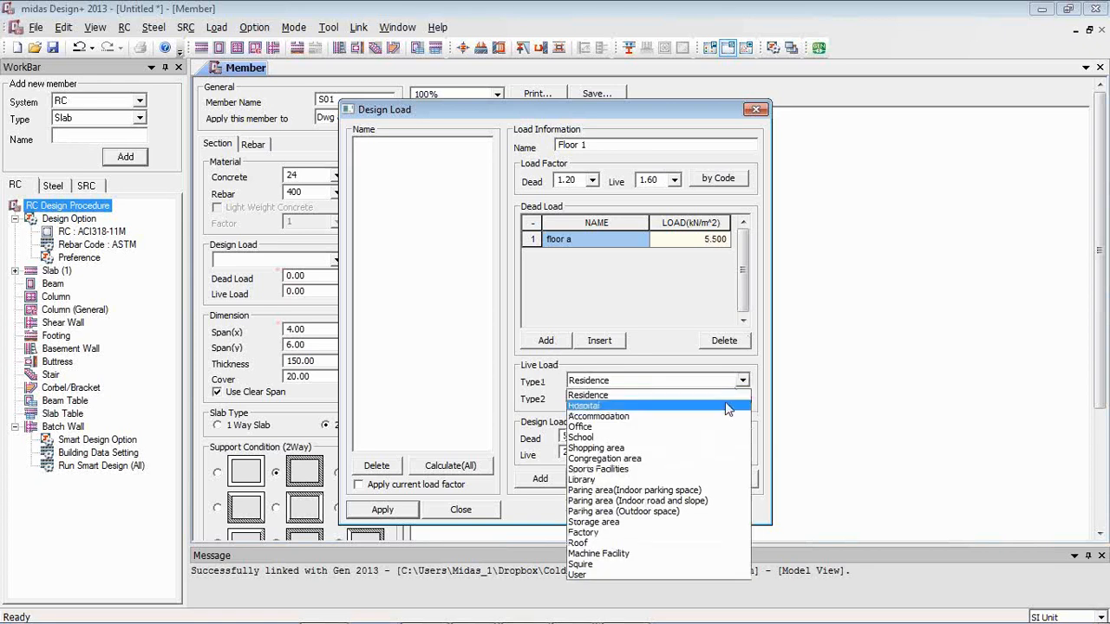
{"action": "left_click", "coordinate": [693, 395]}
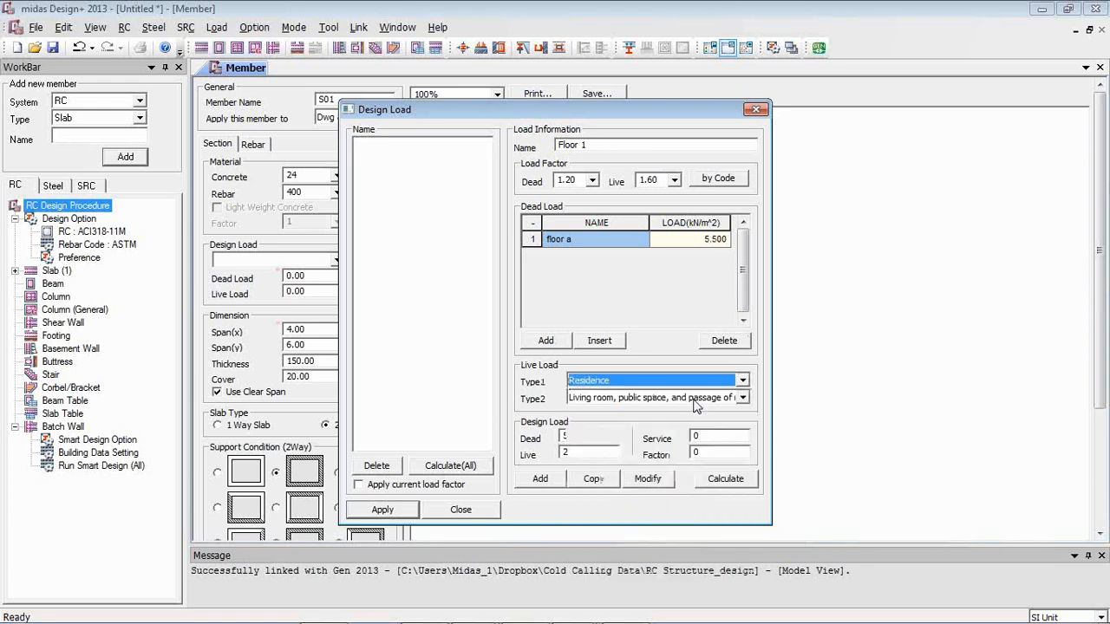
{"action": "left_click", "coordinate": [728, 478]}
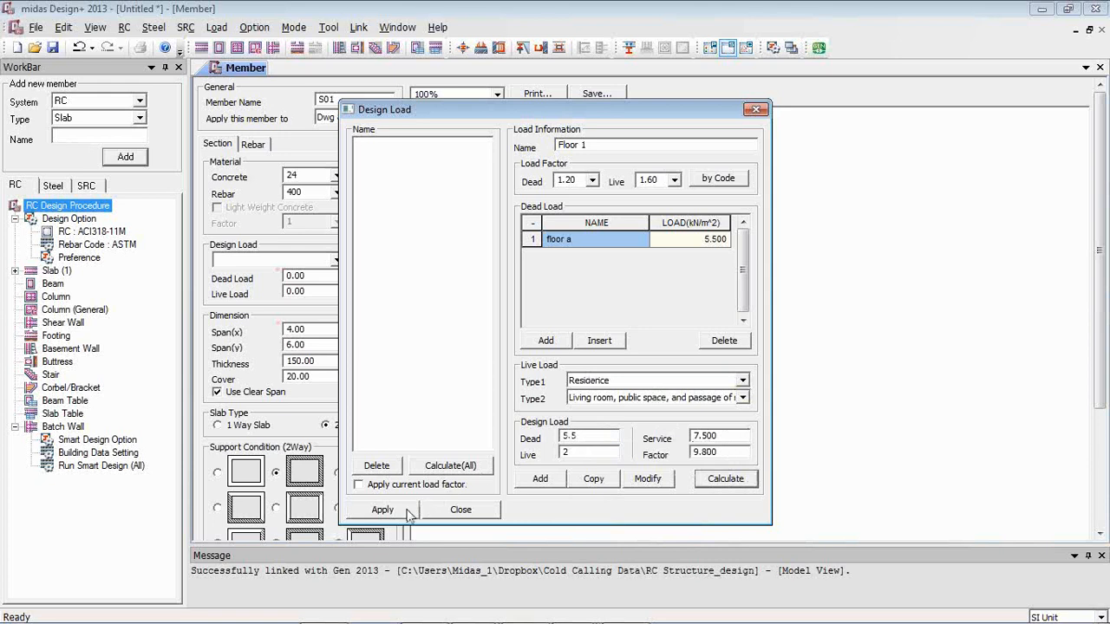
{"action": "left_click", "coordinate": [544, 480]}
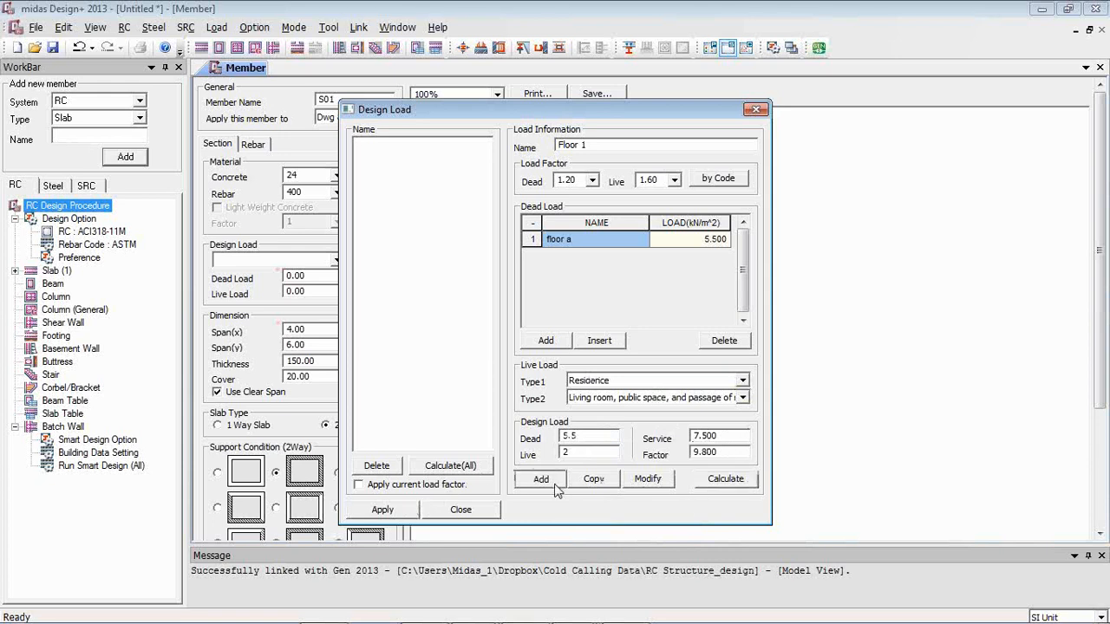
- Apply the defined loads and assign Floor 1 as the slab's design load
{"action": "left_click", "coordinate": [402, 511]}
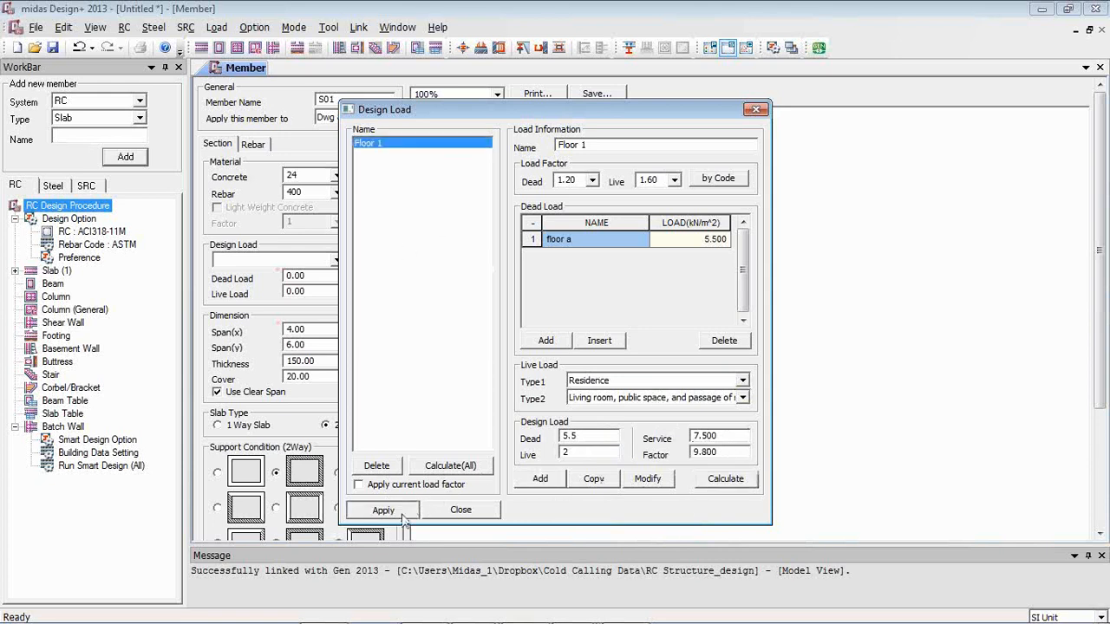
{"action": "left_click", "coordinate": [336, 259]}
{"action": "left_click", "coordinate": [330, 276]}
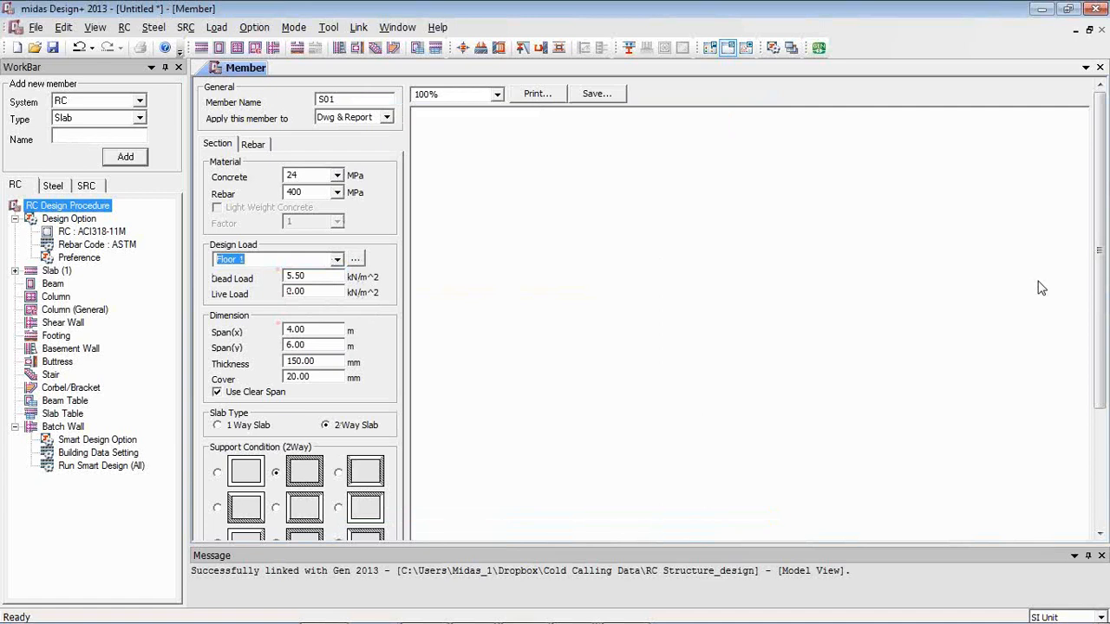
- Set the slab type to 1 Way Slab with the support condition fixed at both ends
{"action": "left_click_drag", "start_coordinate": [1101, 293], "coordinate": [1100, 358]}
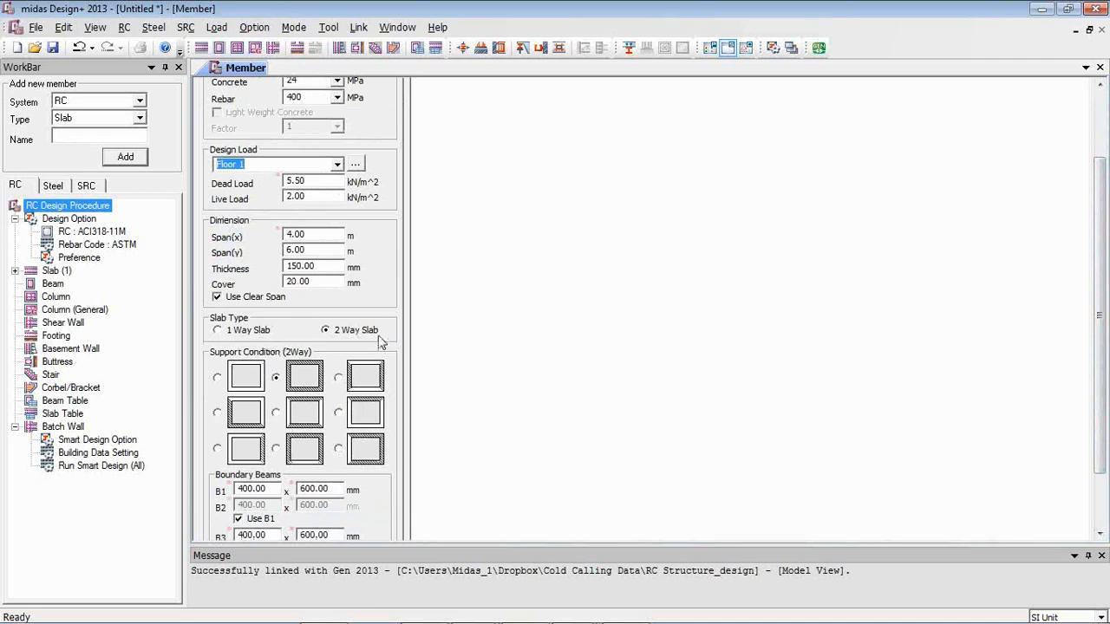
{"action": "left_click", "coordinate": [260, 332]}
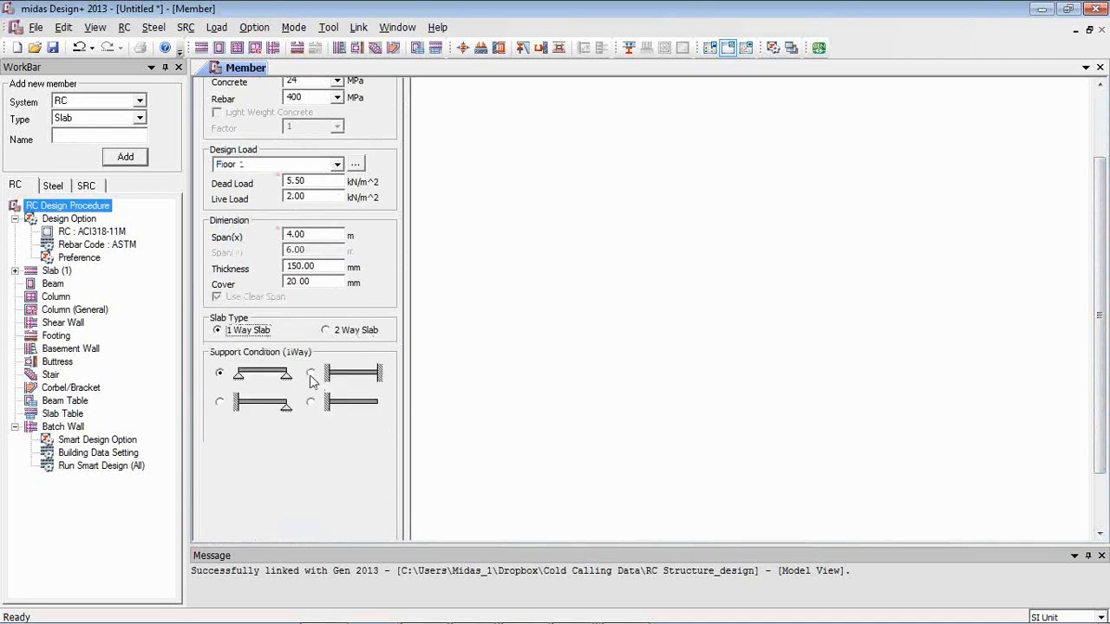
{"action": "left_click", "coordinate": [310, 374]}
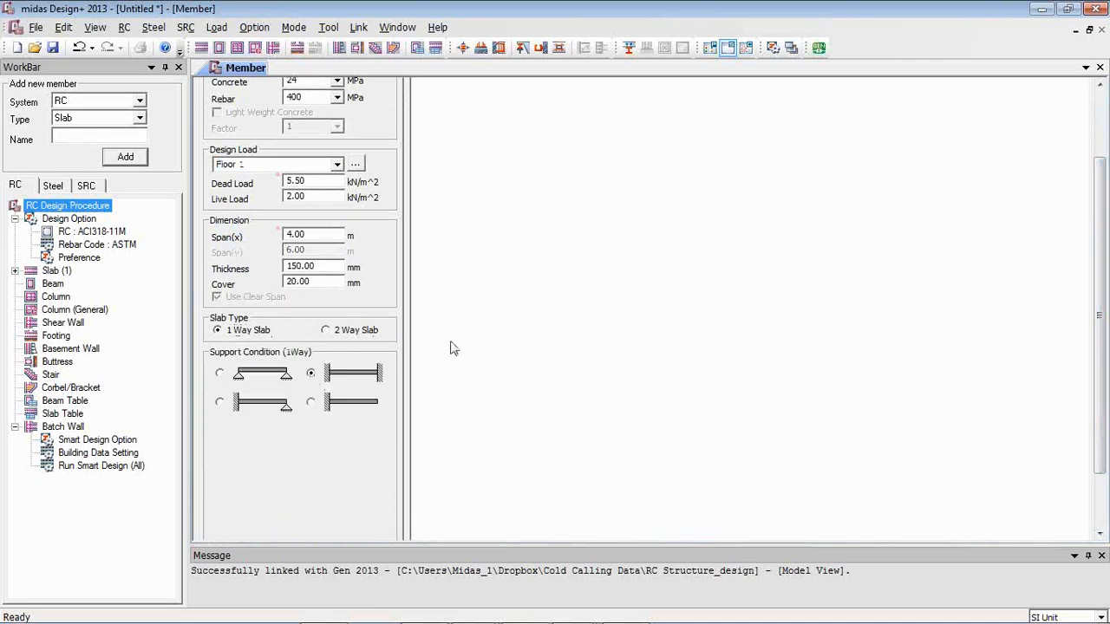
- Run the design of the one-way slab and examine its rebar layout, thickness check and moment capacity in the report
{"action": "scroll", "coordinate": [299, 390], "scroll_direction": "down", "scroll_amount": 3}
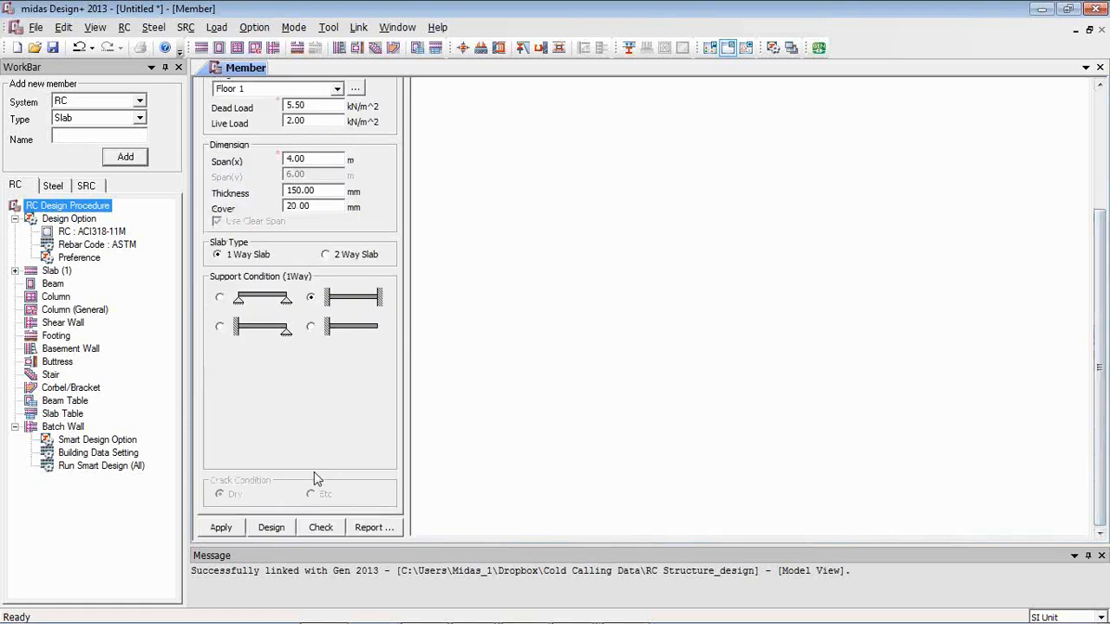
{"action": "left_click", "coordinate": [271, 528]}
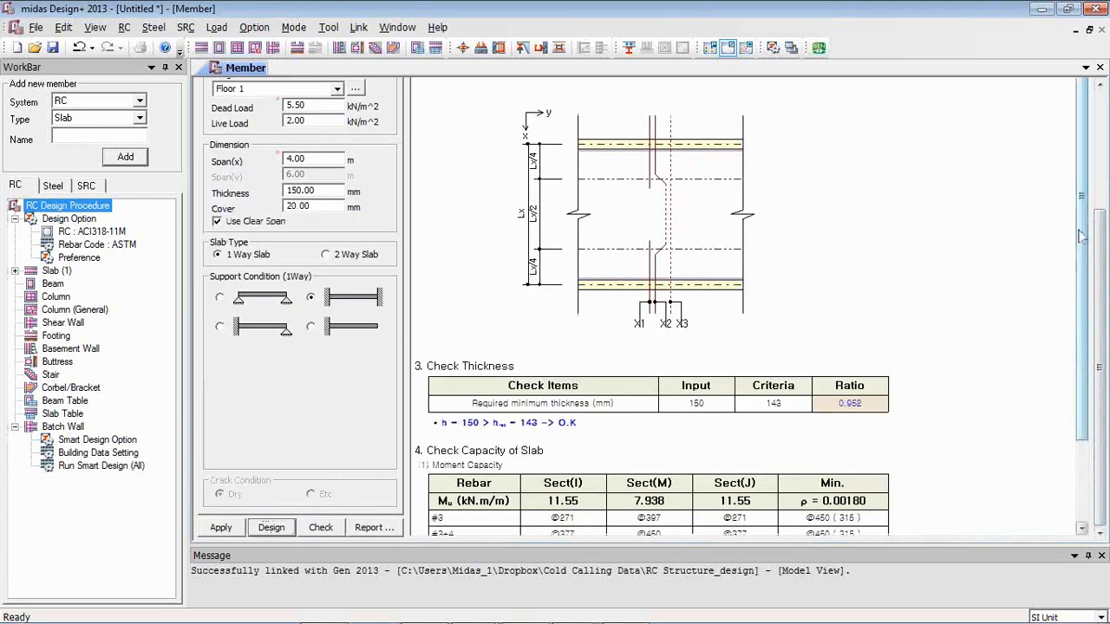
{"action": "left_click_drag", "start_coordinate": [1081, 234], "coordinate": [1058, 151]}
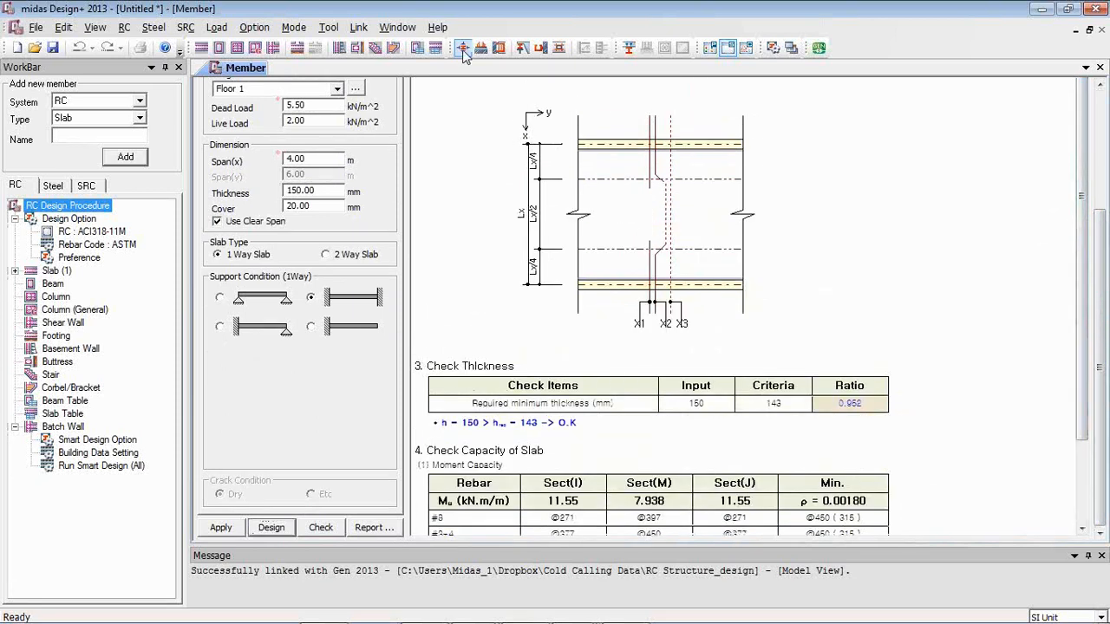
- Switch from Simple Mode to Project Mode and show slab member S01's input and bar arrangement data
{"action": "left_click", "coordinate": [291, 29]}
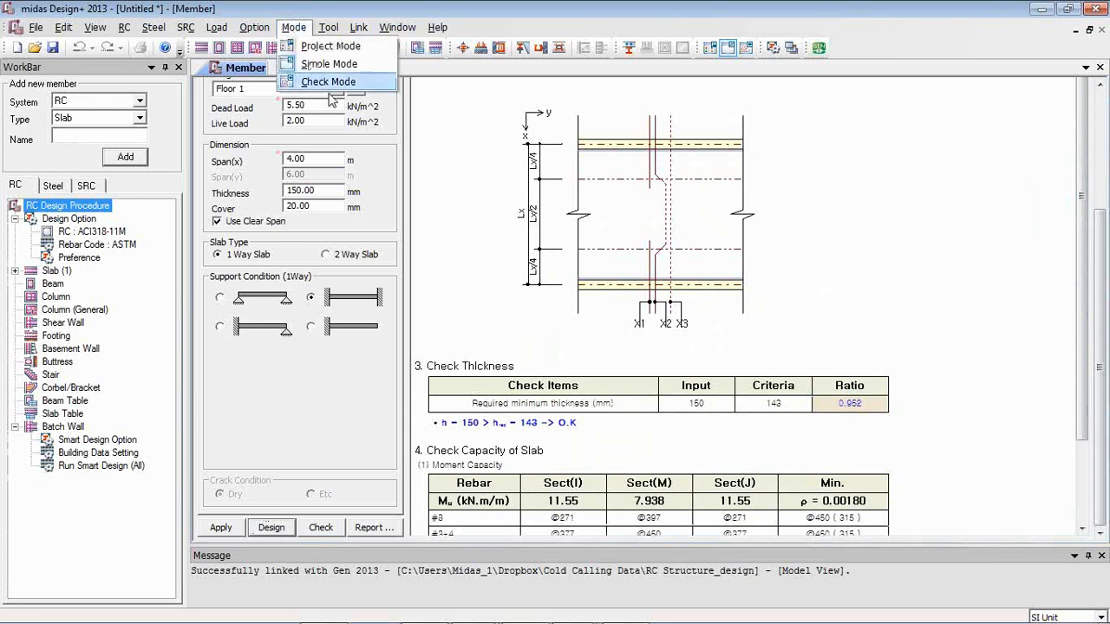
{"action": "left_click", "coordinate": [337, 48]}
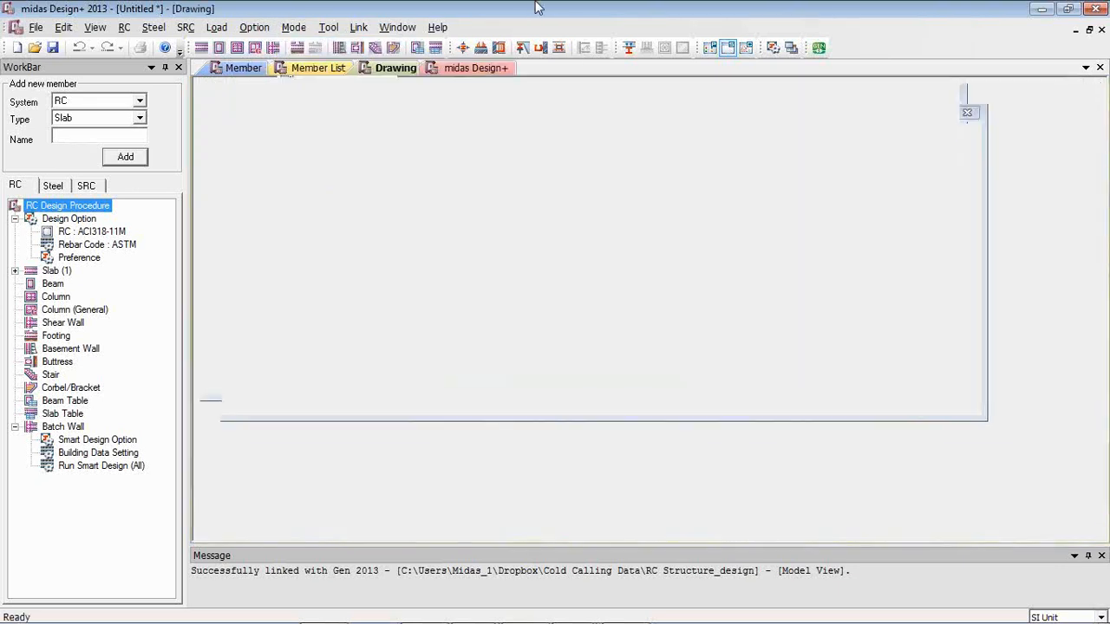
{"action": "left_click", "coordinate": [234, 73]}
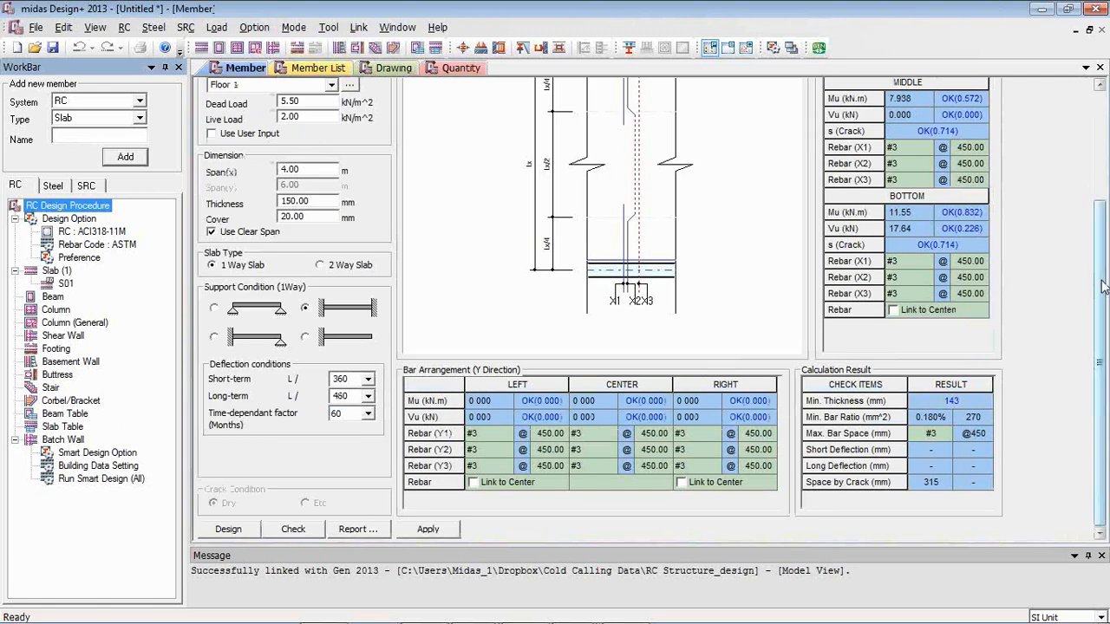
{"action": "left_click_drag", "start_coordinate": [1104, 286], "coordinate": [1105, 149]}
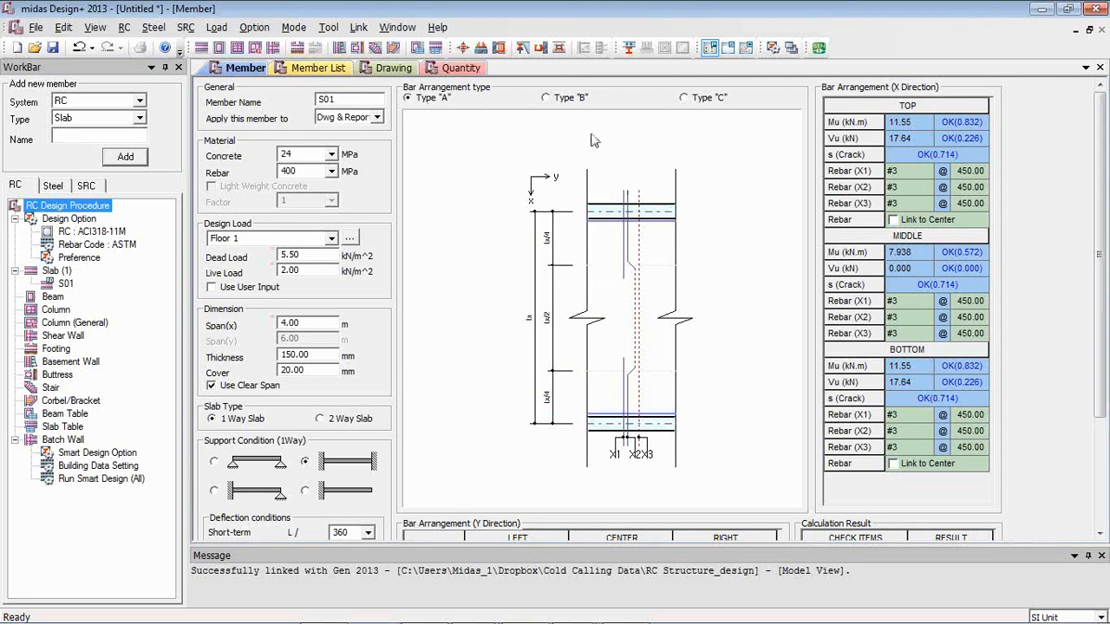
- Try bar arrangement Type "B" and Type "C" for the slab and return to Type "A"
{"action": "left_click", "coordinate": [546, 98]}
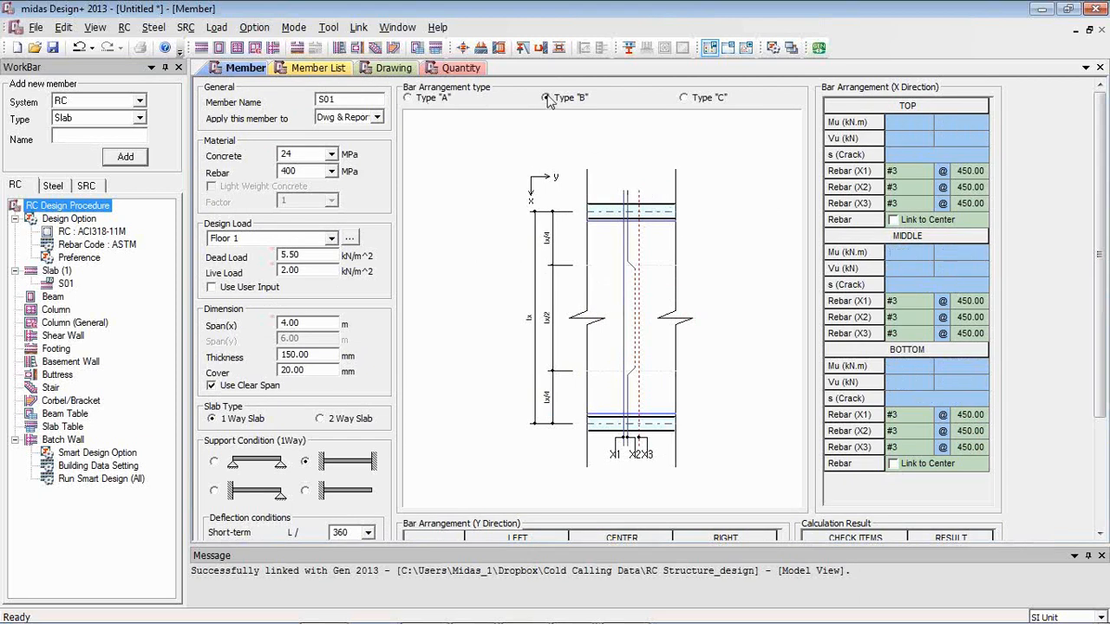
{"action": "left_click", "coordinate": [697, 99]}
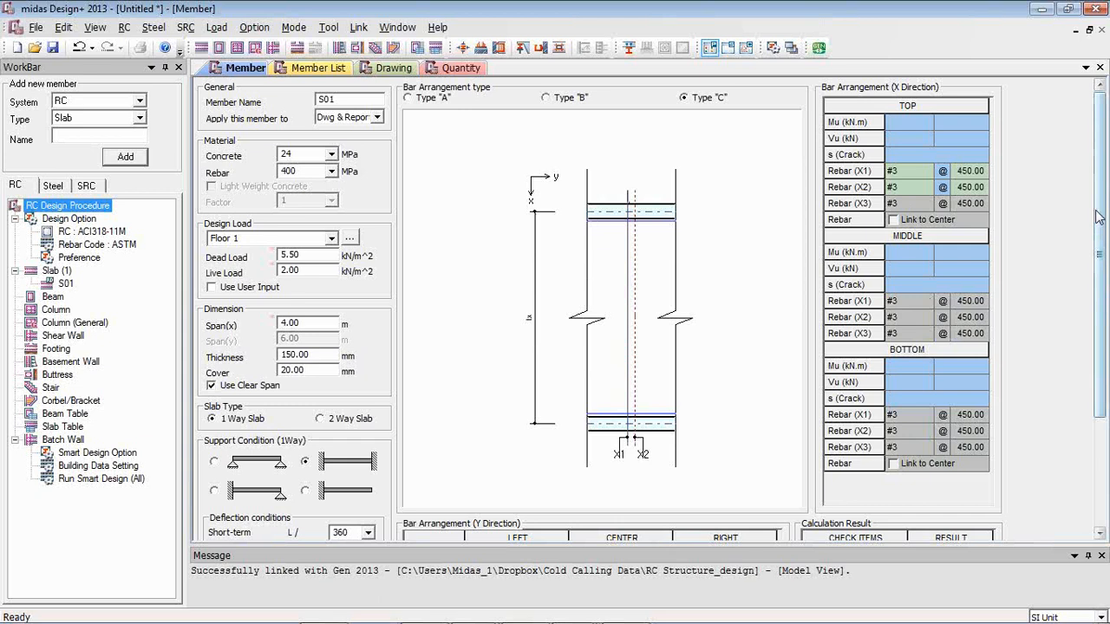
{"action": "left_click_drag", "start_coordinate": [1100, 212], "coordinate": [1099, 210]}
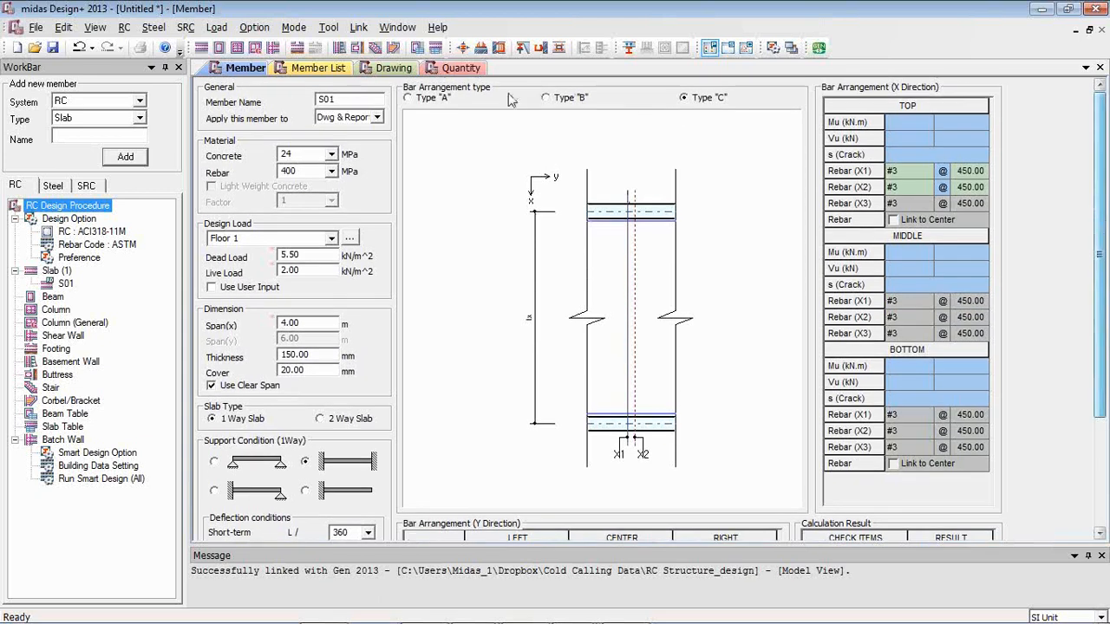
{"action": "left_click", "coordinate": [427, 101]}
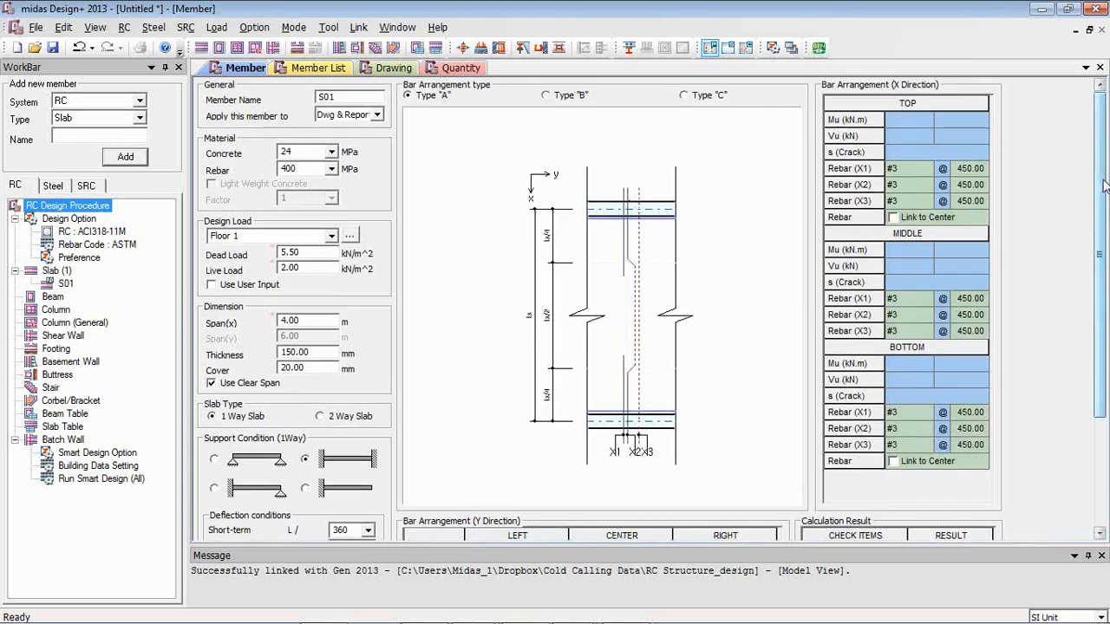
- Run the slab design and apply the #3+4 rebar option to member S01
{"action": "scroll", "coordinate": [286, 512], "scroll_direction": "down", "scroll_amount": 3}
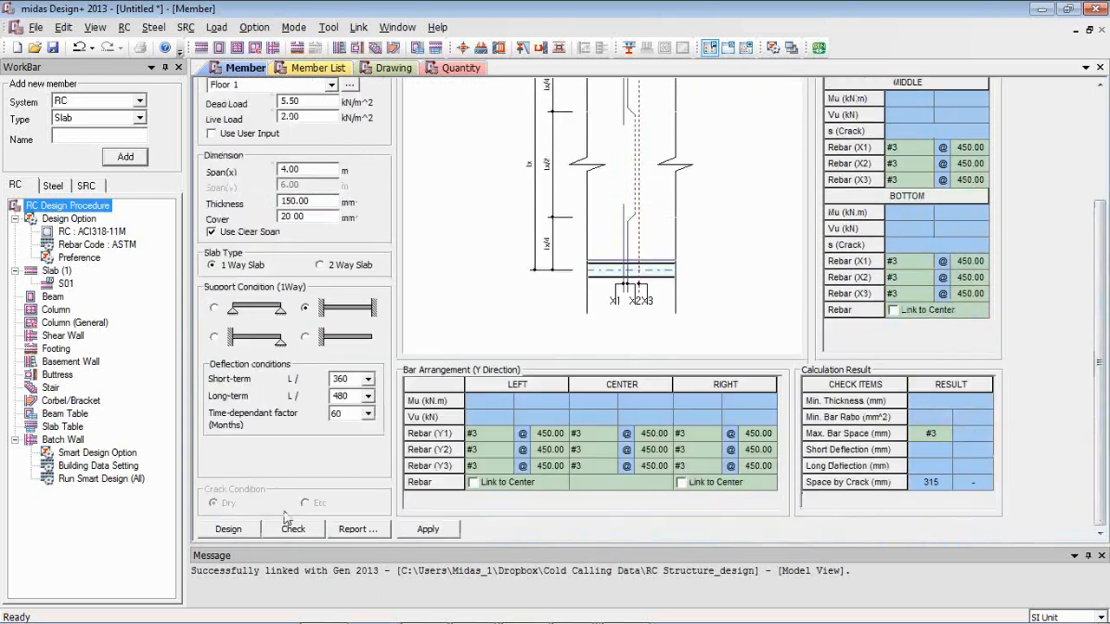
{"action": "left_click", "coordinate": [229, 529]}
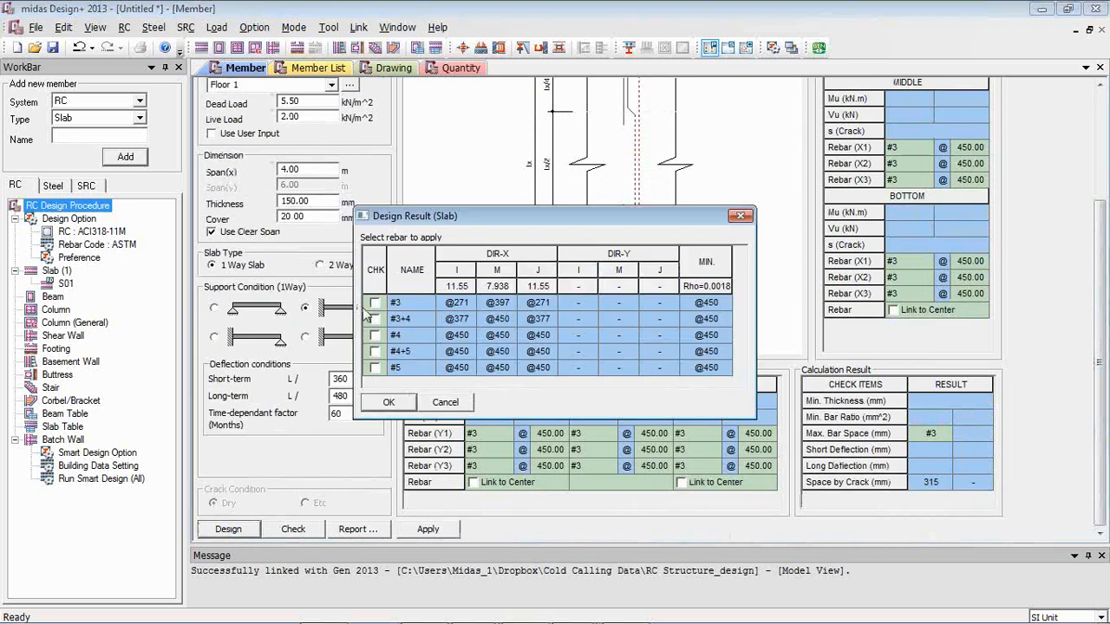
{"action": "left_click", "coordinate": [375, 319]}
{"action": "left_click", "coordinate": [388, 402]}
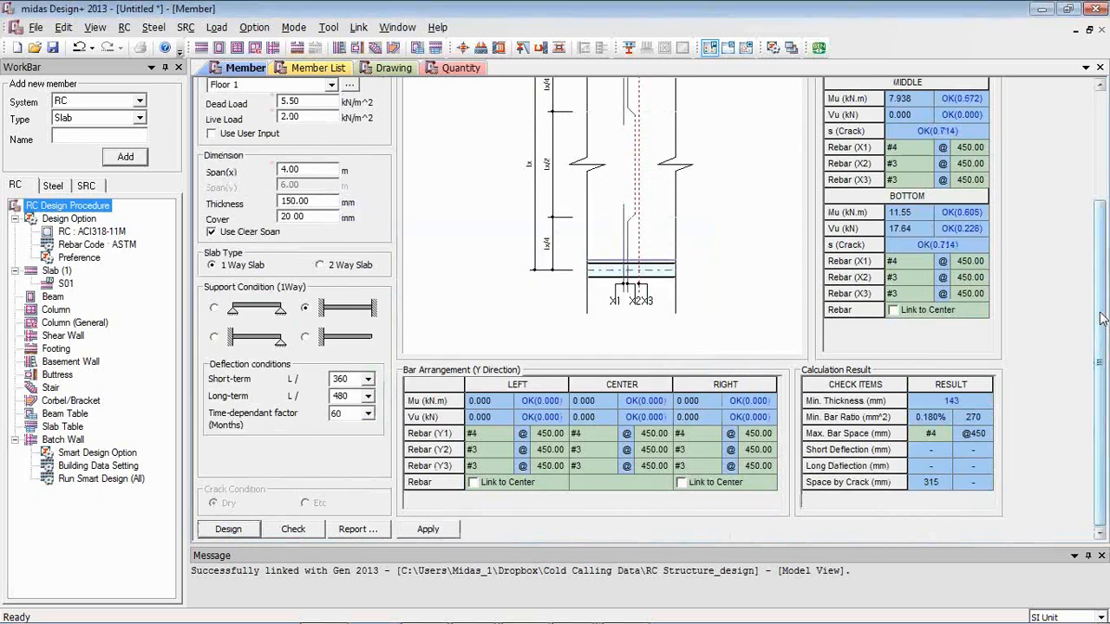
{"action": "mouse_move", "coordinate": [1101, 318]}
{"action": "left_mouse_down"}
{"action": "mouse_move", "coordinate": [1099, 199]}
{"action": "mouse_move", "coordinate": [1099, 317]}
{"action": "left_mouse_up"}
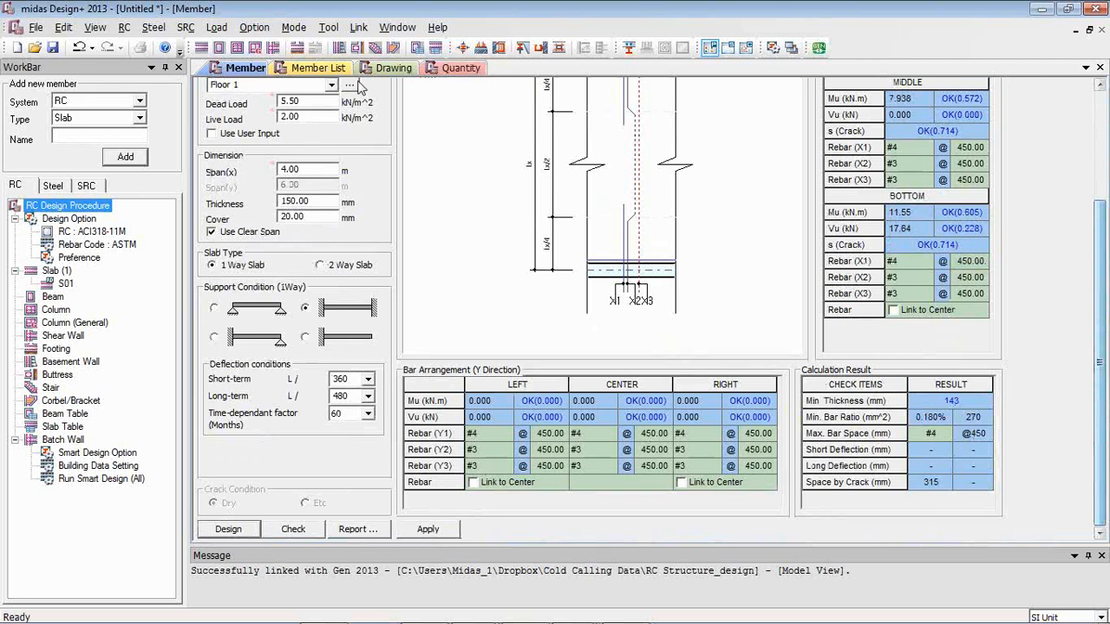
- Generate the detail report of slab S01 and read its general information, material and design load sections
{"action": "left_click", "coordinate": [363, 529]}
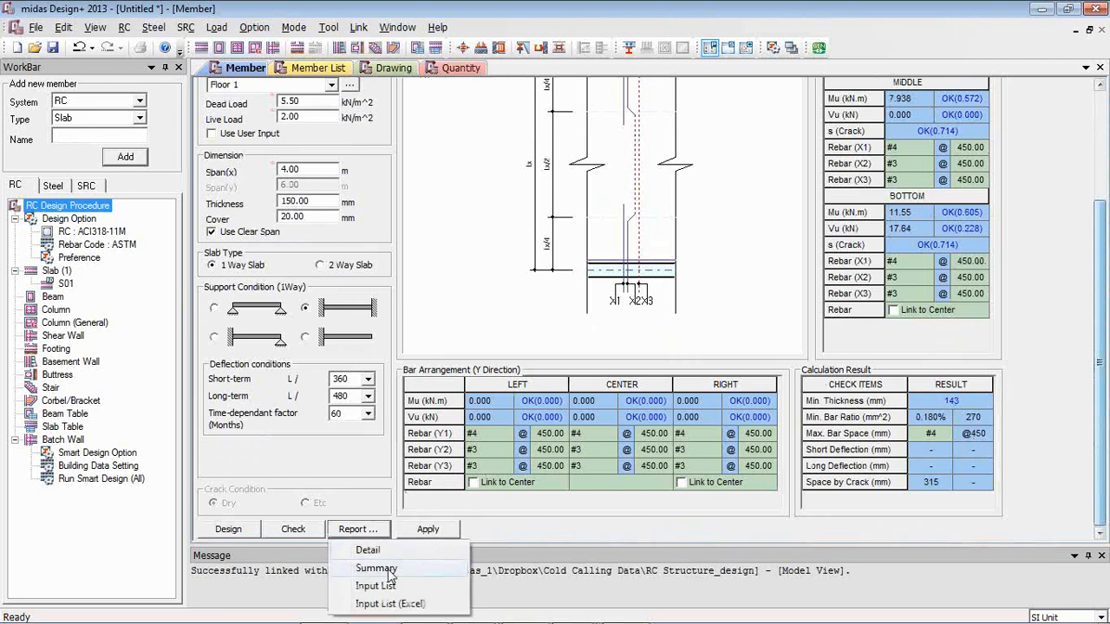
{"action": "left_click", "coordinate": [387, 554]}
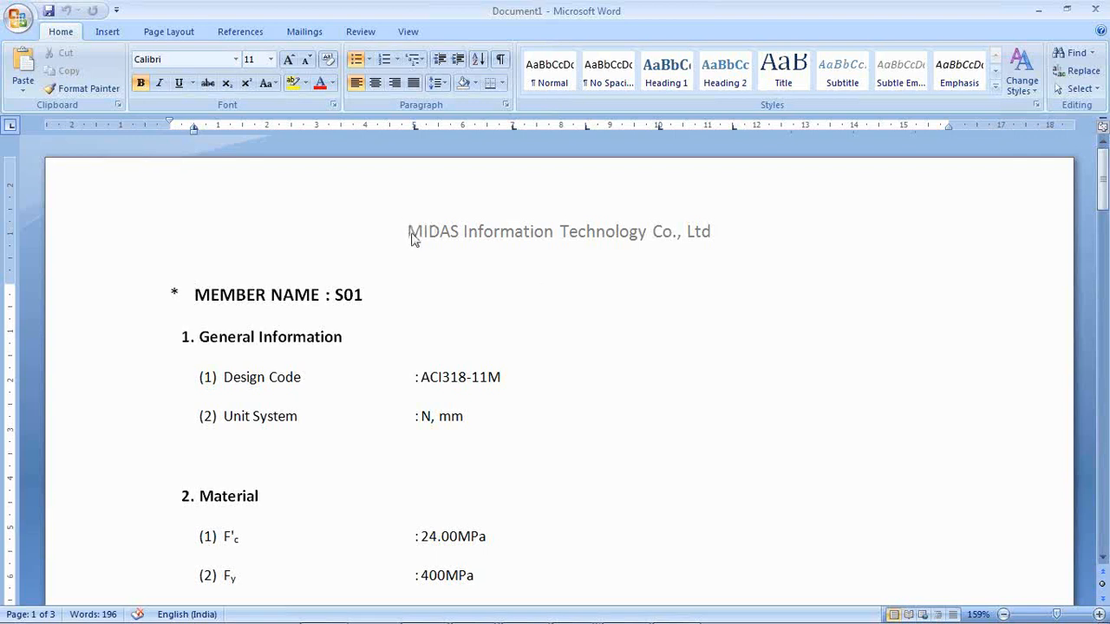
{"action": "scroll", "coordinate": [609, 300], "scroll_direction": "down", "scroll_amount": 2}
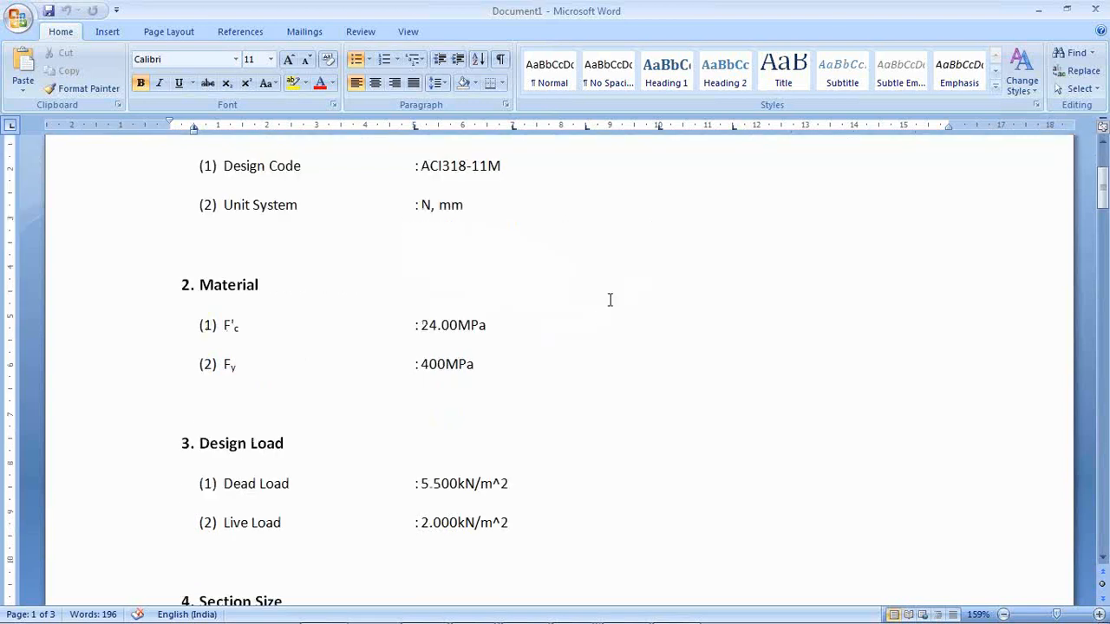
{"action": "scroll", "coordinate": [609, 300], "scroll_direction": "up", "scroll_amount": 1}
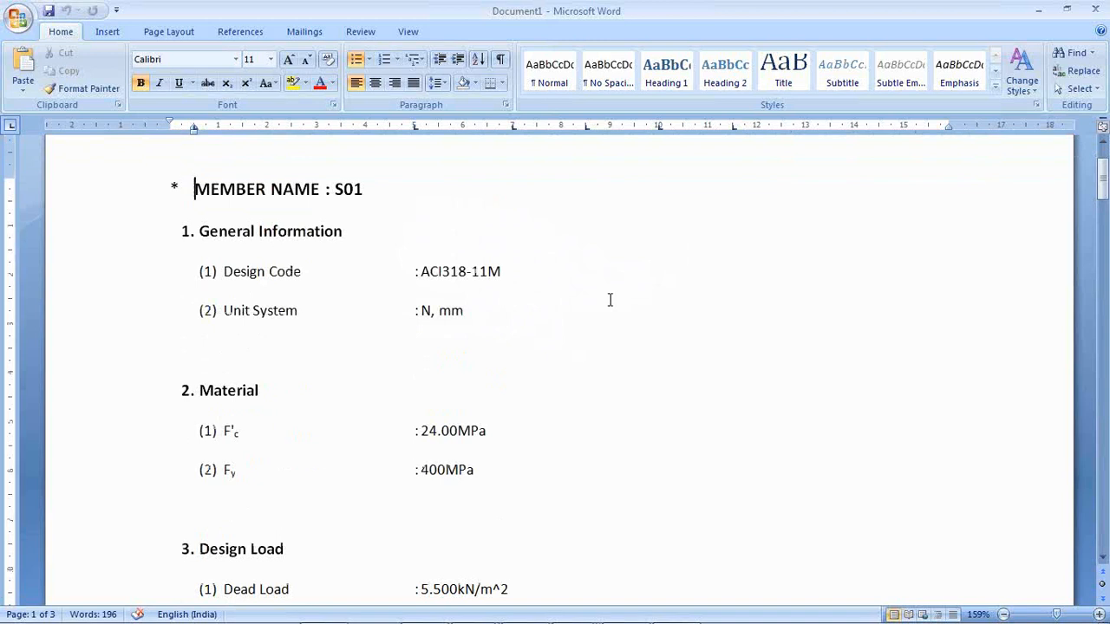
{"action": "scroll", "coordinate": [609, 300], "scroll_direction": "down", "scroll_amount": 2}
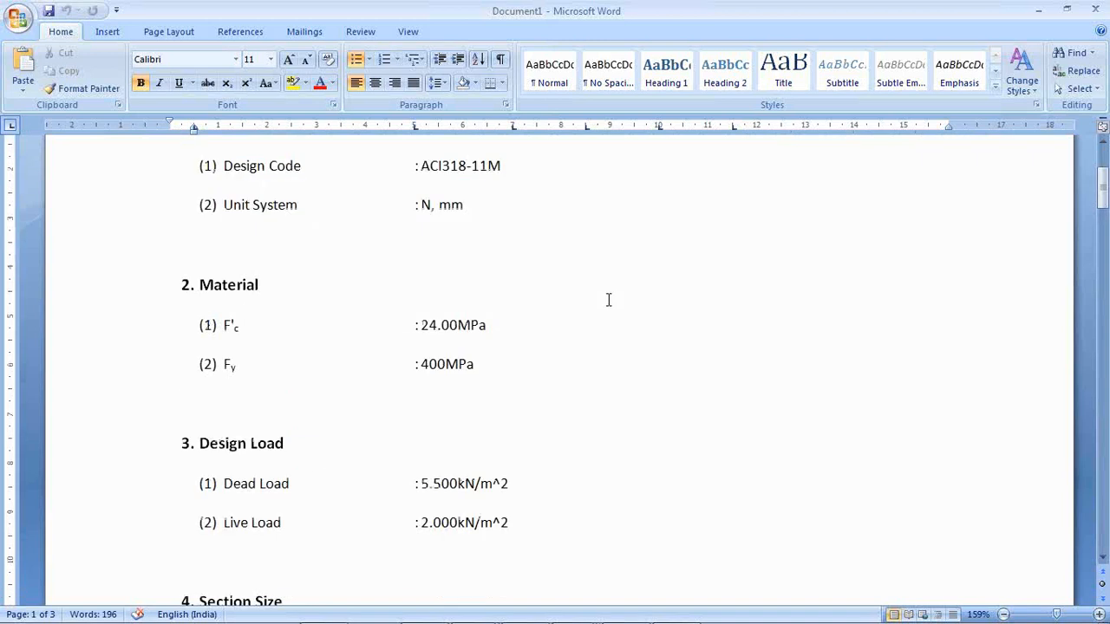
- Examine the report's rebar layout drawing, slab type and support, factored load check and slab thickness check
{"action": "scroll", "coordinate": [609, 299], "scroll_direction": "down", "scroll_amount": 20}
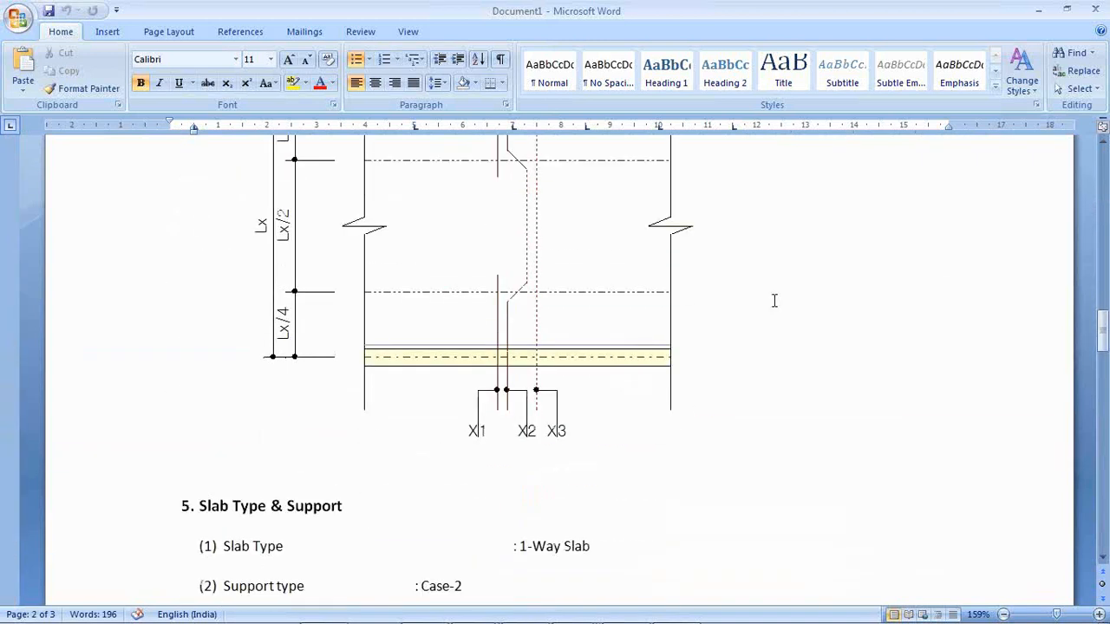
{"action": "scroll", "coordinate": [781, 300], "scroll_direction": "up", "scroll_amount": 4}
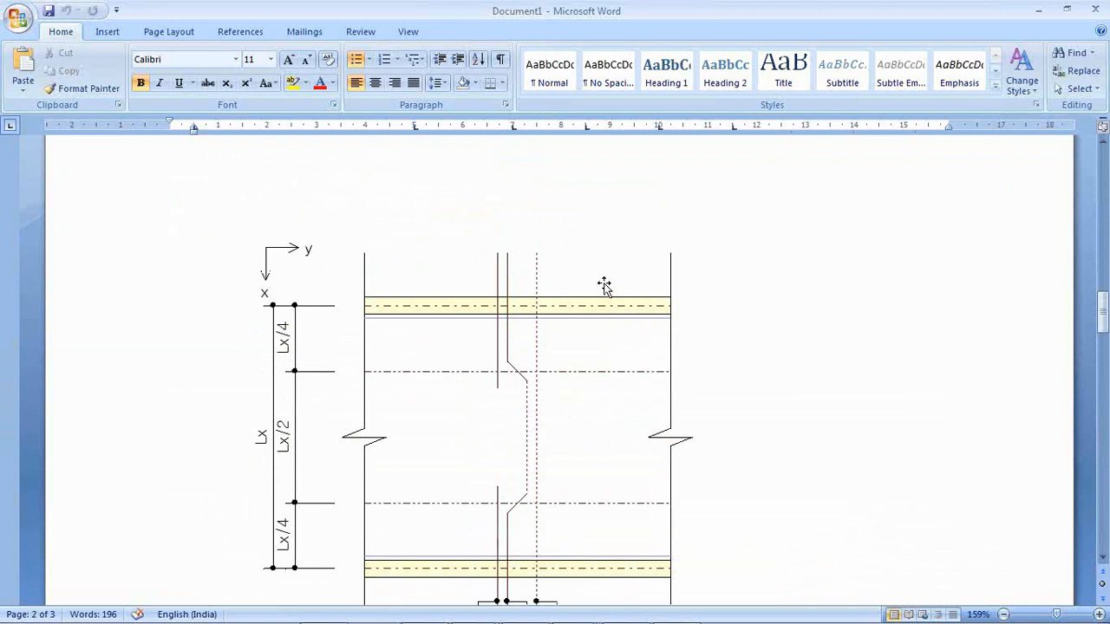
{"action": "scroll", "coordinate": [654, 317], "scroll_direction": "down", "scroll_amount": 2}
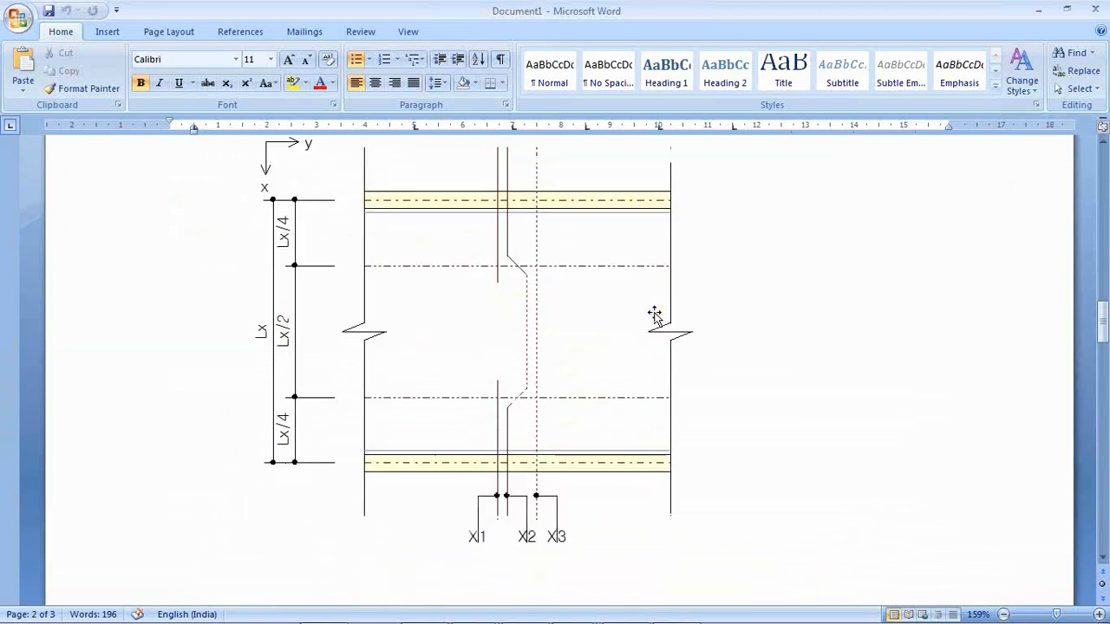
{"action": "scroll", "coordinate": [654, 317], "scroll_direction": "down", "scroll_amount": 2}
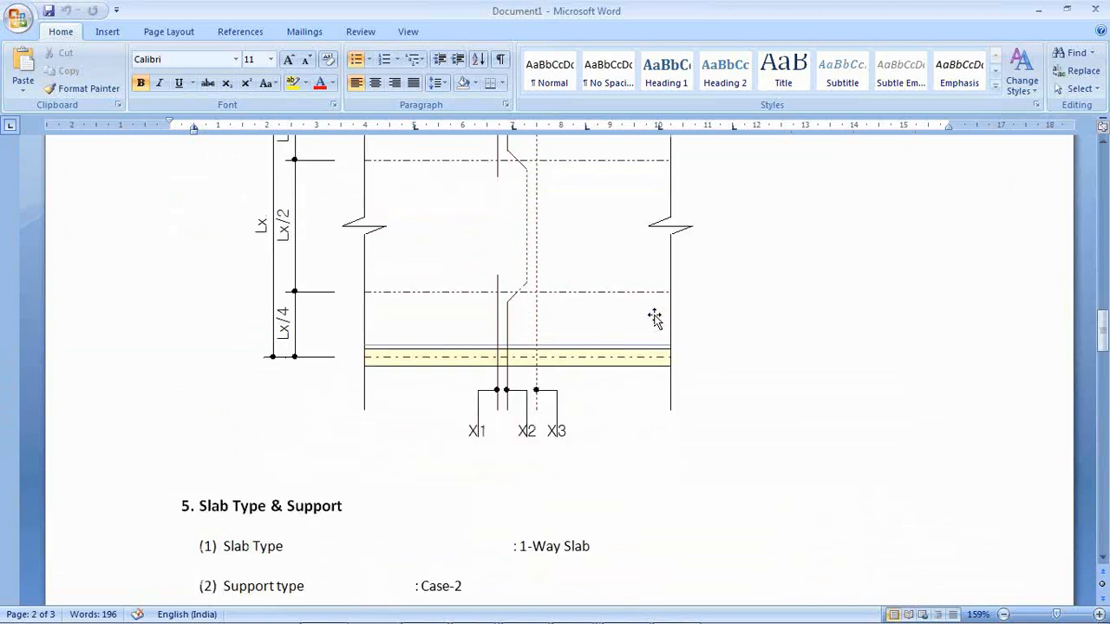
{"action": "scroll", "coordinate": [656, 317], "scroll_direction": "down", "scroll_amount": 2}
{"action": "scroll", "coordinate": [656, 314], "scroll_direction": "down", "scroll_amount": 2}
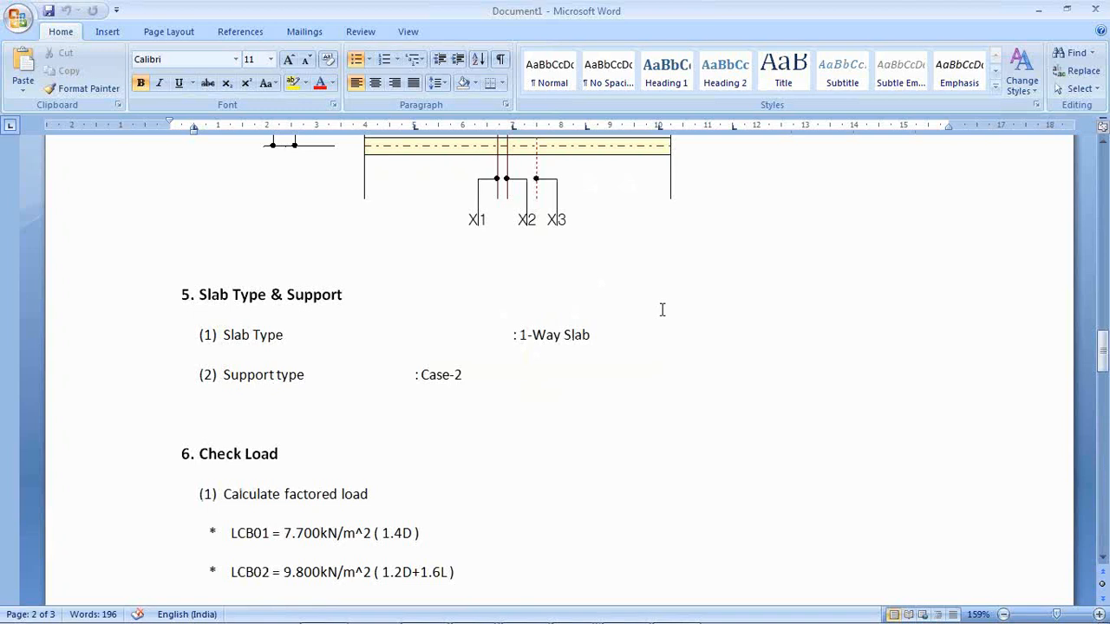
{"action": "scroll", "coordinate": [663, 317], "scroll_direction": "down", "scroll_amount": 2}
{"action": "scroll", "coordinate": [665, 325], "scroll_direction": "down", "scroll_amount": 4}
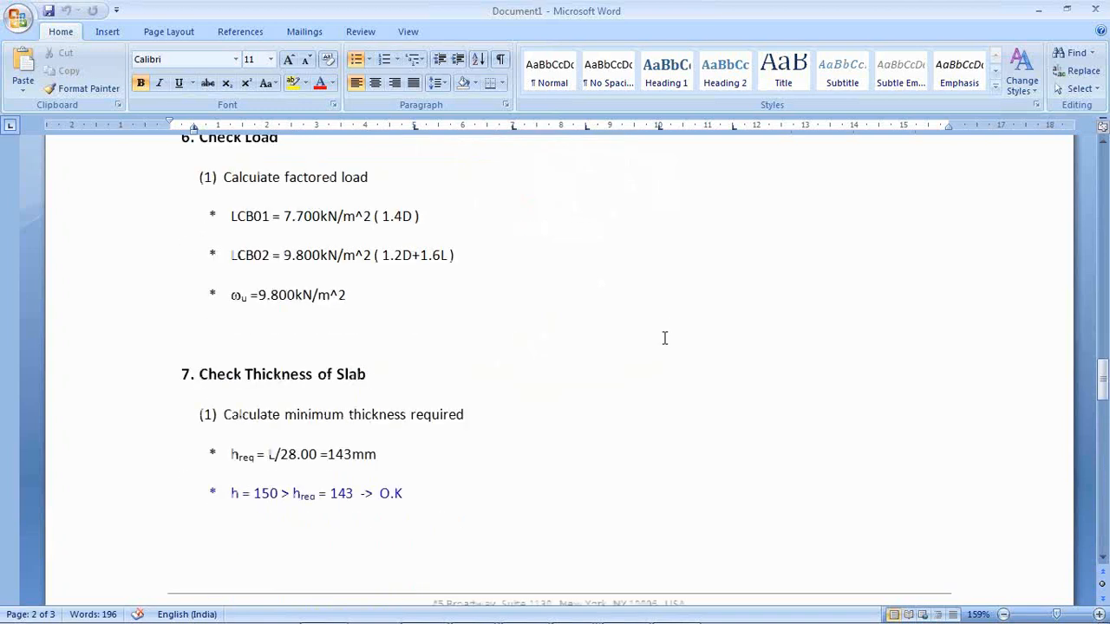
- Examine the slab capacity check table in the report and close the document without saving it
{"action": "scroll", "coordinate": [664, 337], "scroll_direction": "down", "scroll_amount": 2}
{"action": "scroll", "coordinate": [664, 339], "scroll_direction": "down", "scroll_amount": 9}
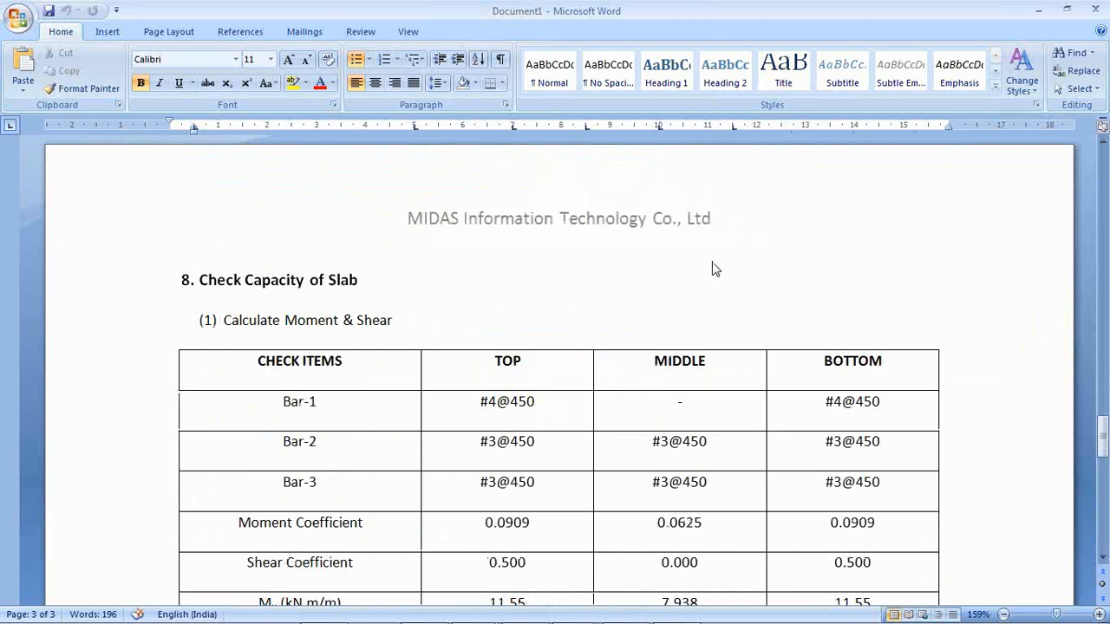
{"action": "scroll", "coordinate": [714, 265], "scroll_direction": "down", "scroll_amount": 20}
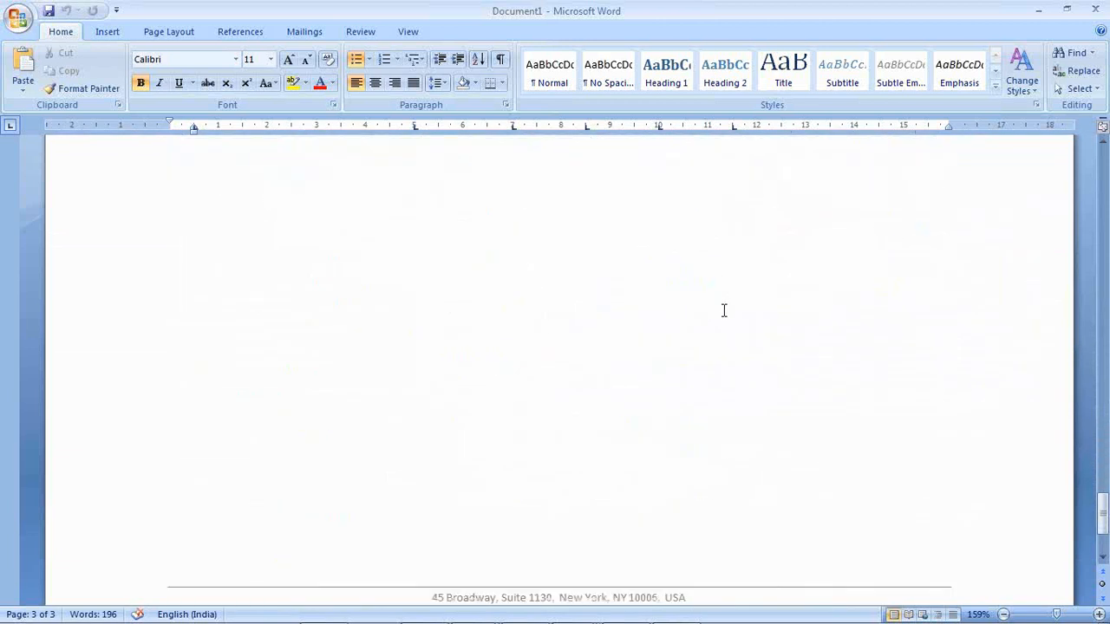
{"action": "scroll", "coordinate": [752, 307], "scroll_direction": "up", "scroll_amount": 20}
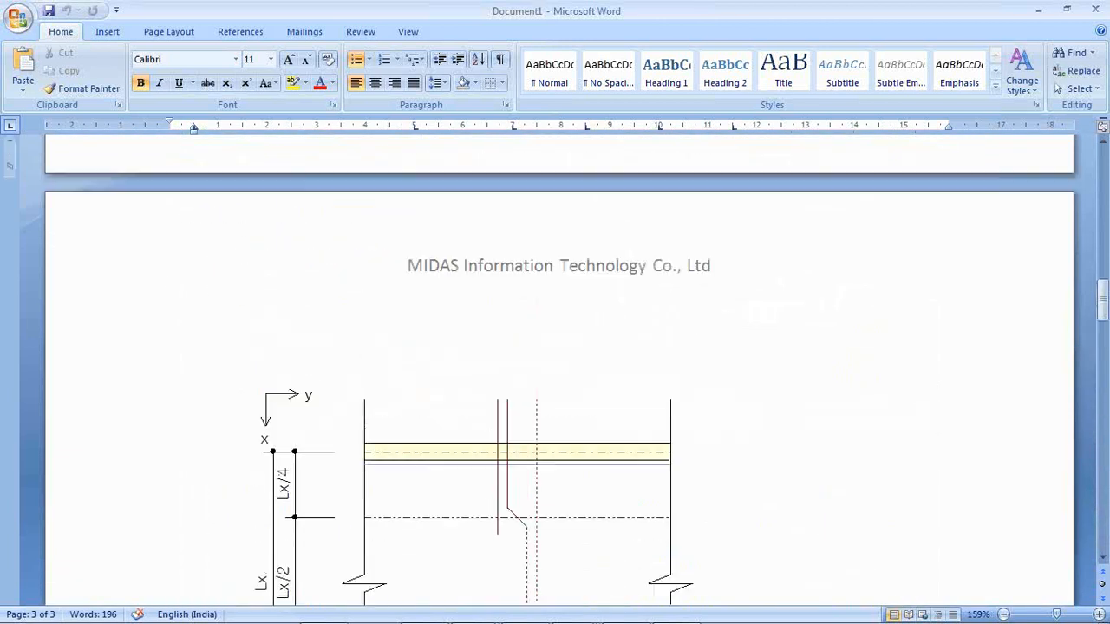
{"action": "left_click", "coordinate": [1097, 9]}
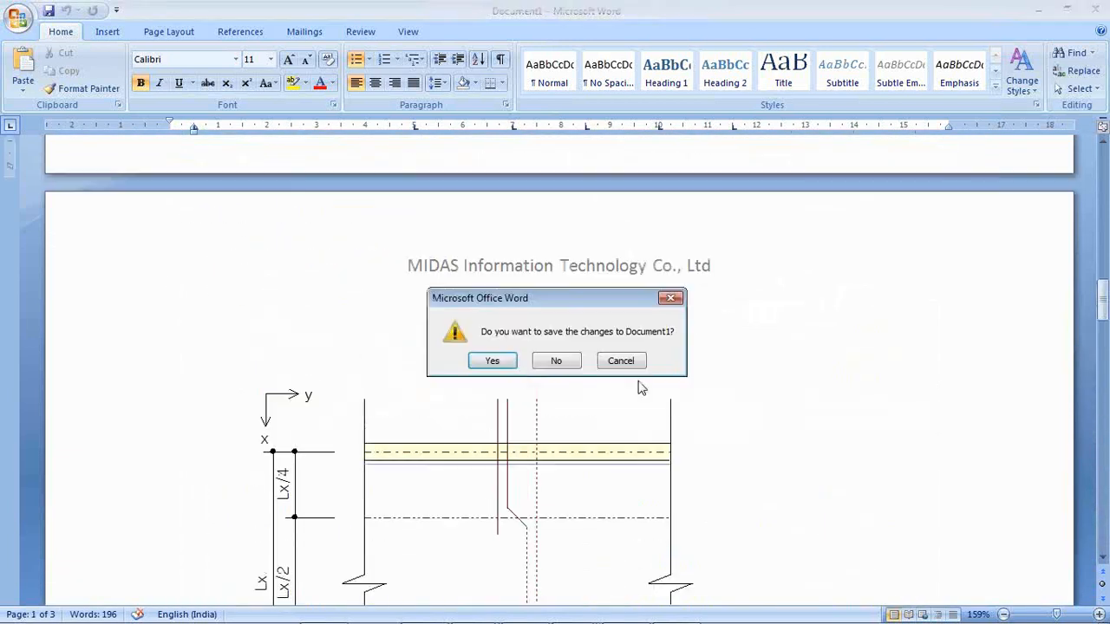
{"action": "left_click", "coordinate": [554, 361]}
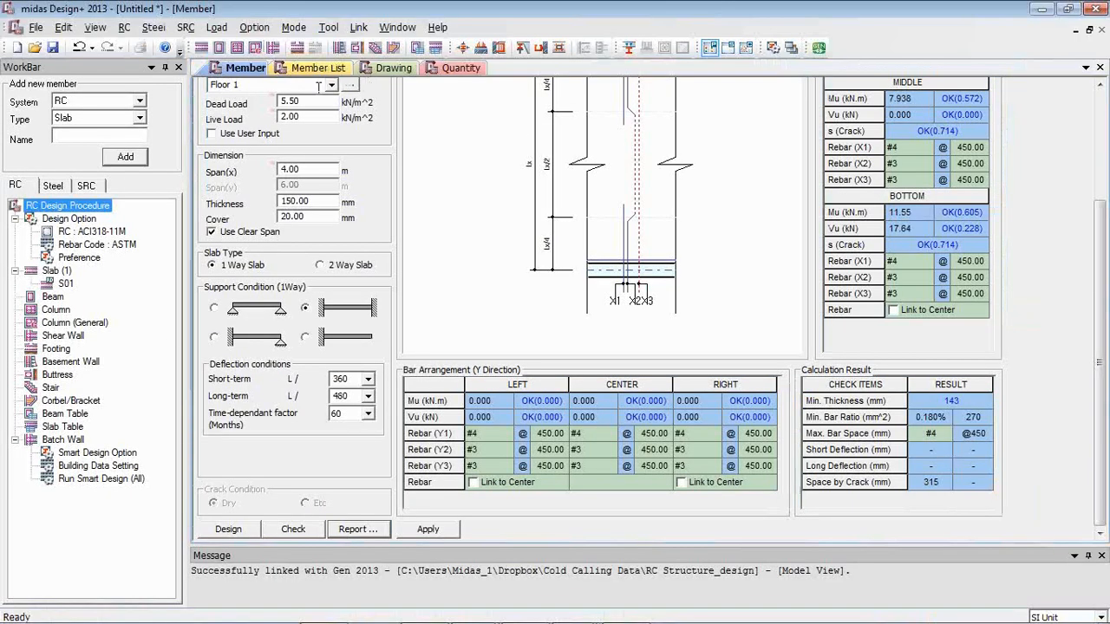
- Switch to midas Gen and single-select the five vertically aligned edge beams in the building's corner bay, from the roof down
{"action": "key", "text": "alt+Tab"}
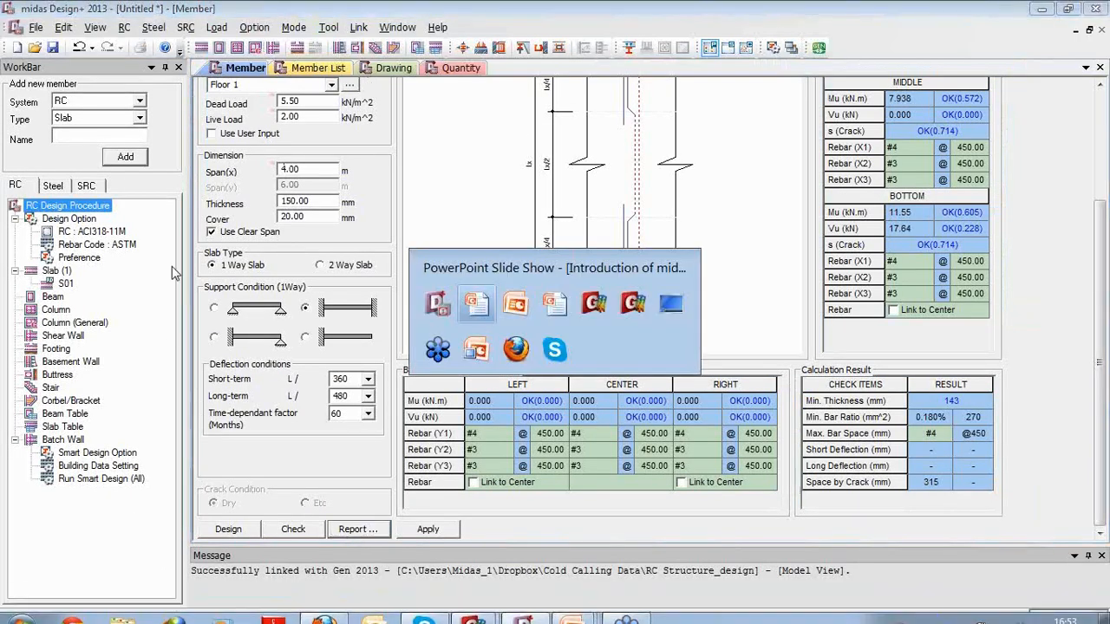
{"action": "left_click", "coordinate": [593, 305]}
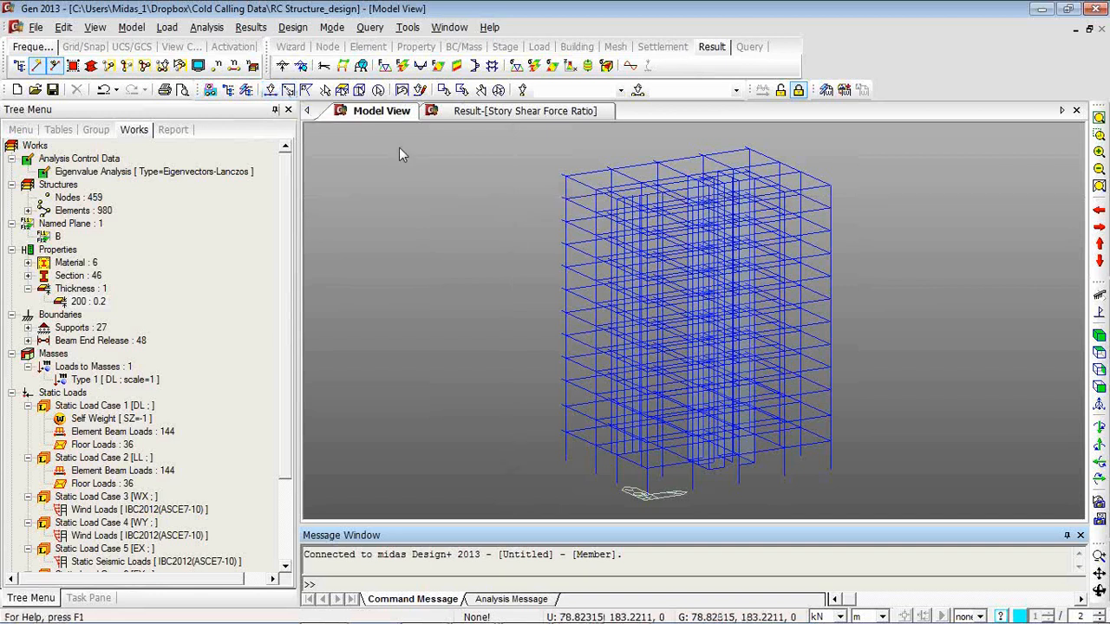
{"action": "left_click", "coordinate": [271, 89]}
{"action": "left_click", "coordinate": [582, 172]}
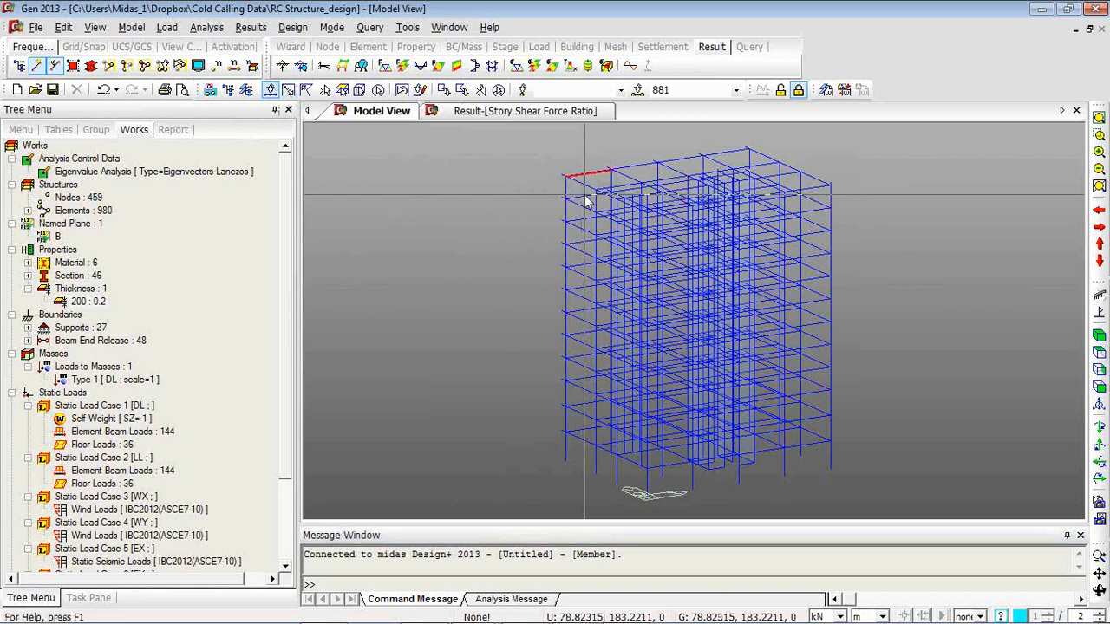
{"action": "left_click", "coordinate": [631, 162]}
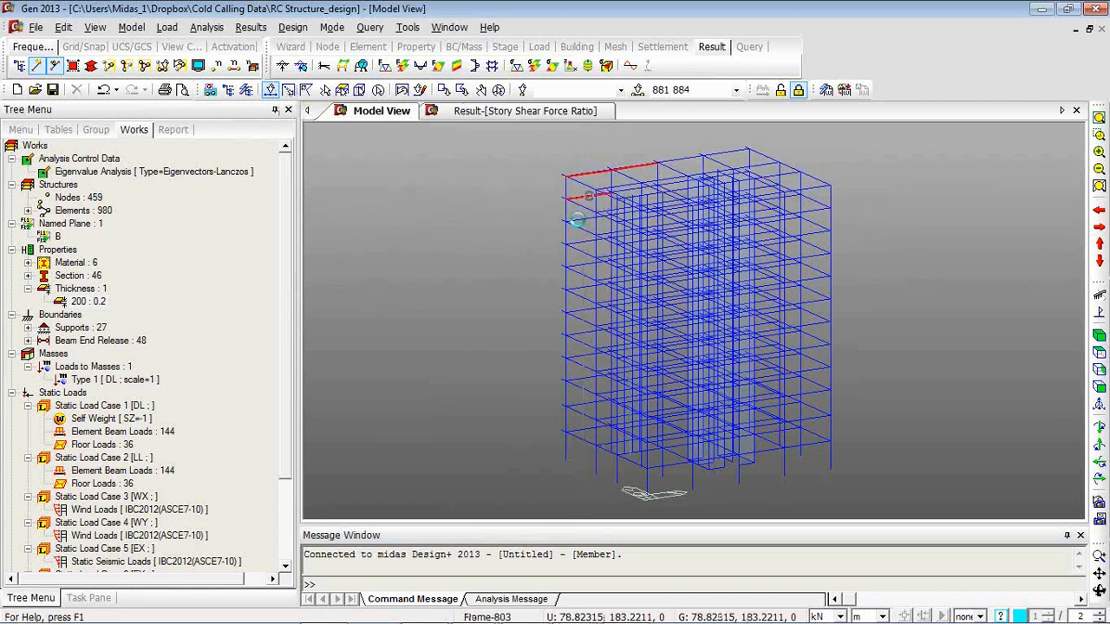
{"action": "left_click", "coordinate": [579, 219]}
{"action": "left_click", "coordinate": [581, 243]}
{"action": "left_click", "coordinate": [579, 267]}
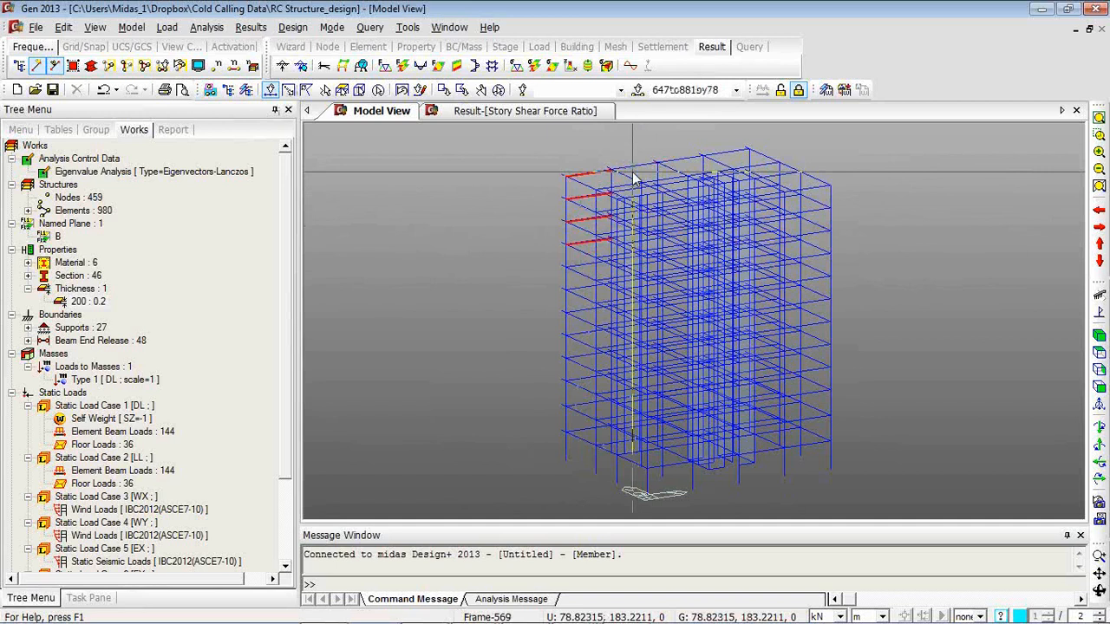
{"action": "left_click", "coordinate": [588, 257]}
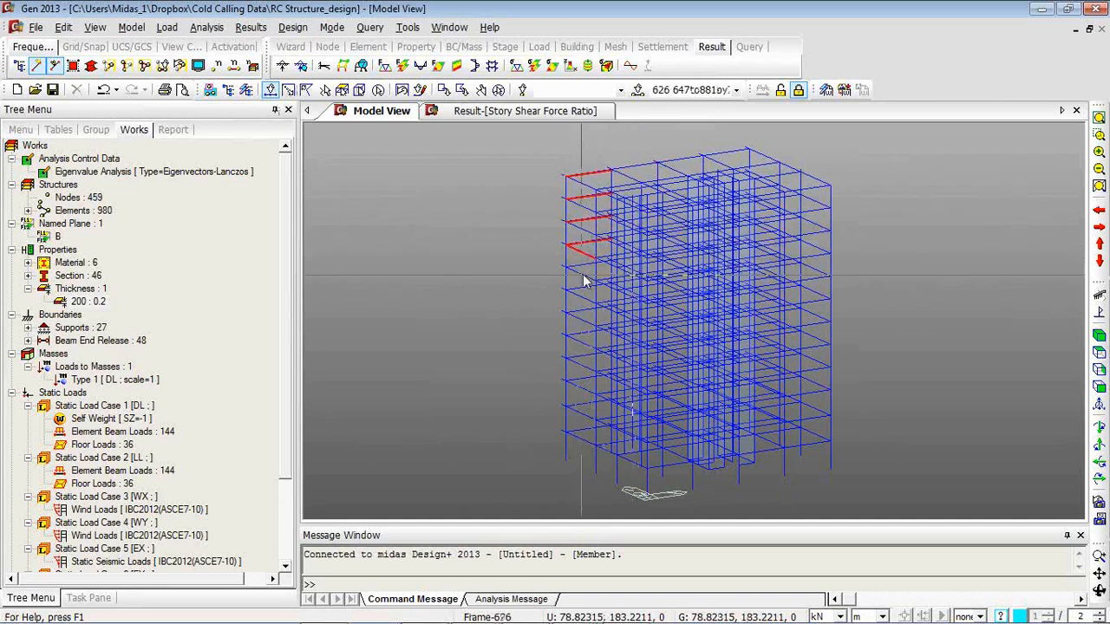
{"action": "left_click", "coordinate": [587, 266]}
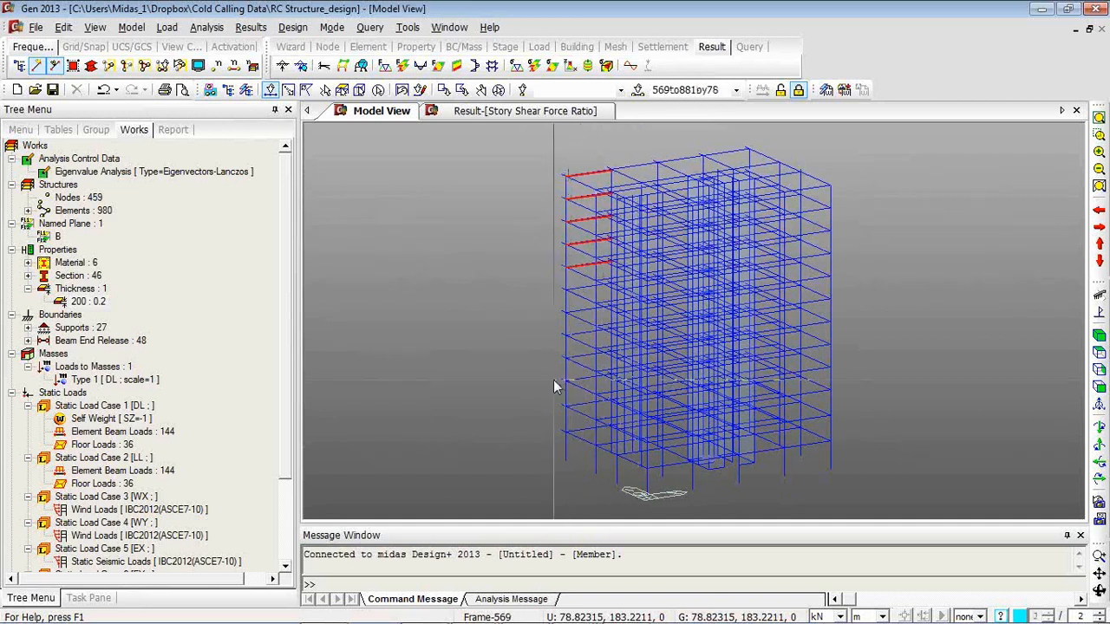
- Switch to midas Design+ and import the selected Gen elements as RC beams, accepting the differing design code
{"action": "key", "text": "alt+Tab"}
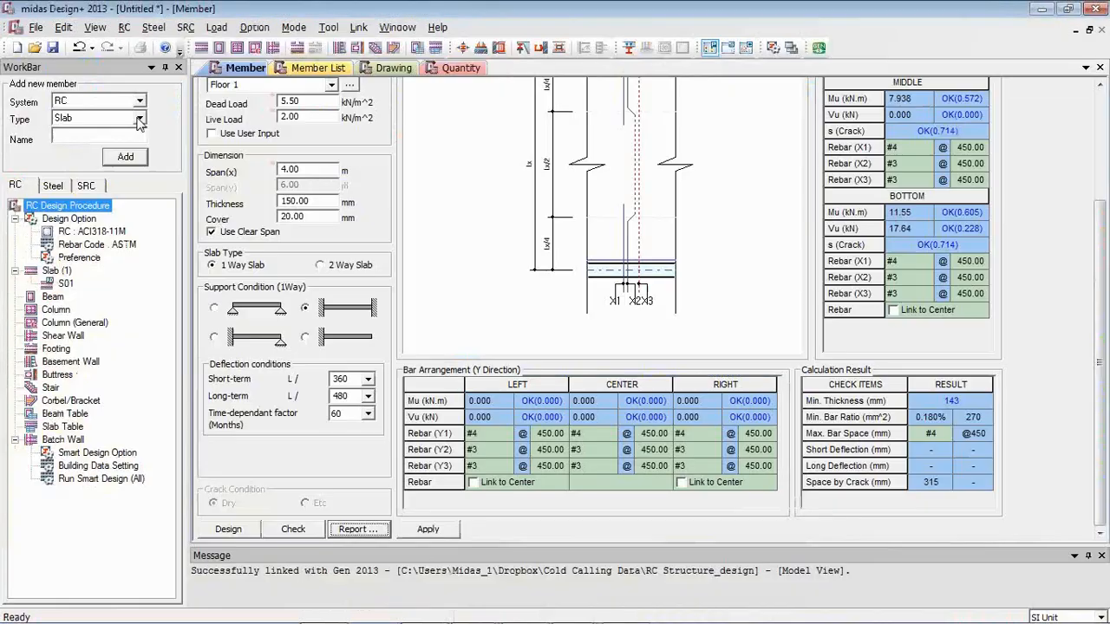
{"action": "left_click", "coordinate": [140, 119]}
{"action": "left_click", "coordinate": [128, 143]}
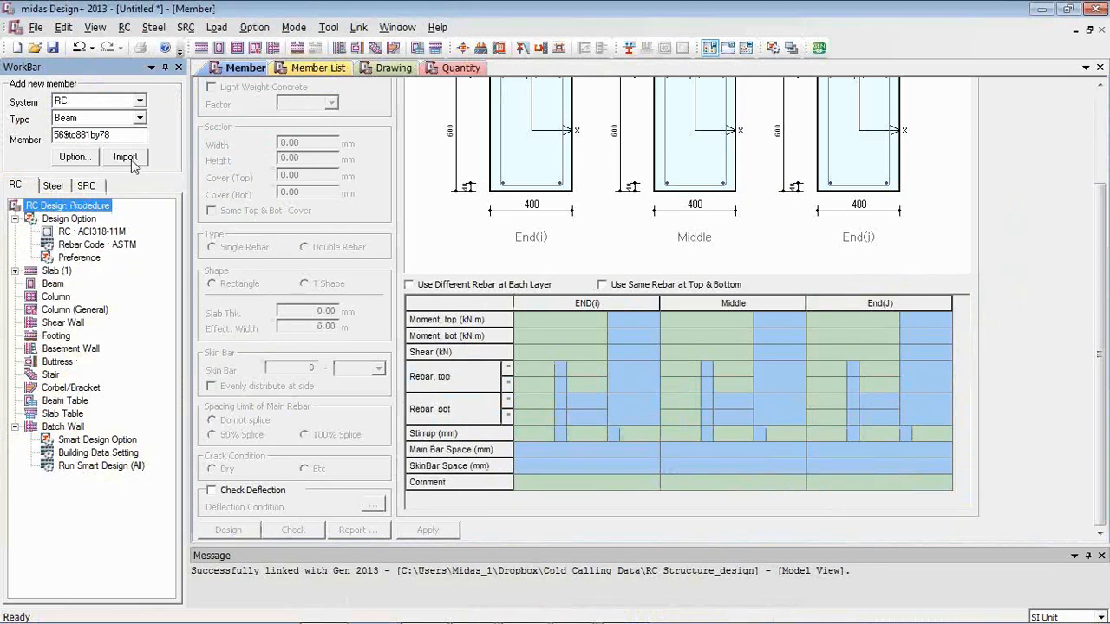
{"action": "left_click", "coordinate": [132, 164]}
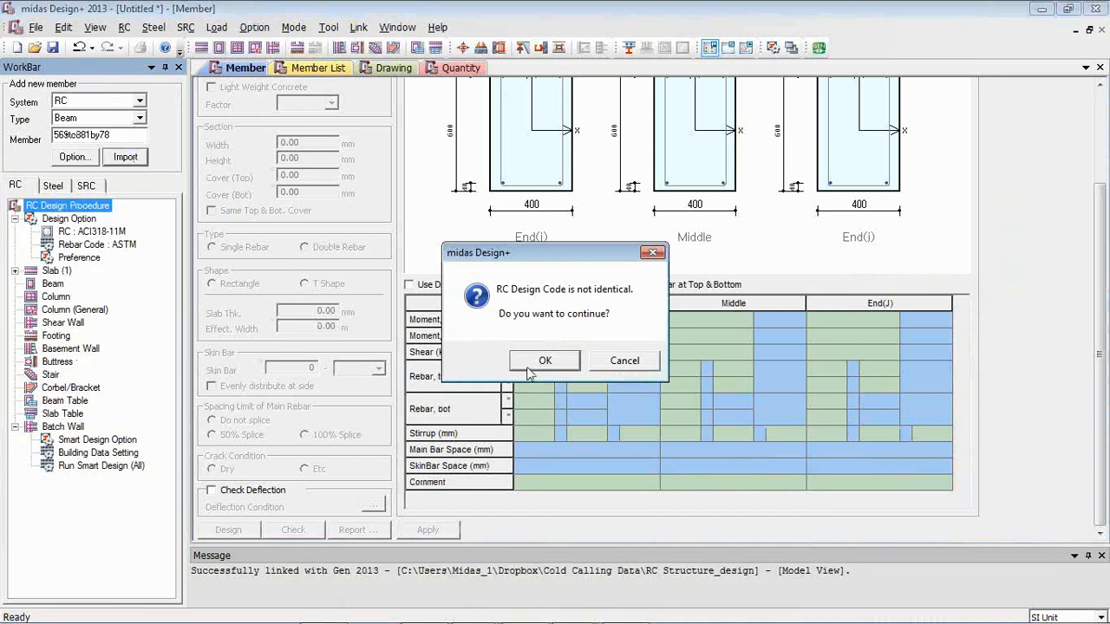
{"action": "left_click", "coordinate": [531, 367]}
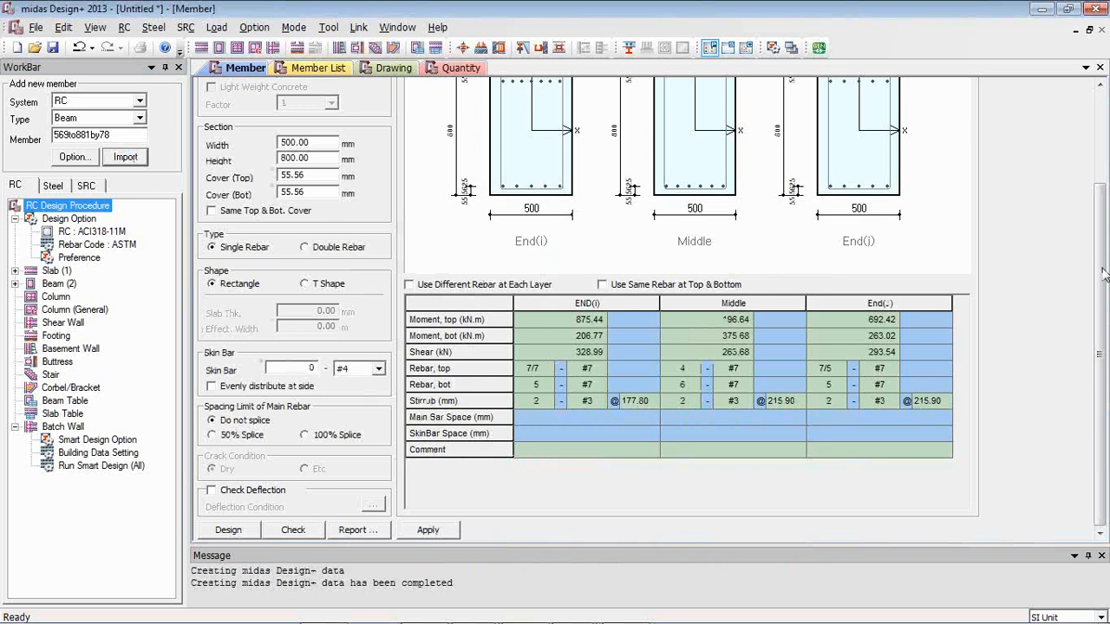
- Set the END(i) top rebar of beam 9~12G4(569) to #8, design the beam and review its rebar arrangement
{"action": "scroll", "coordinate": [1102, 274], "scroll_direction": "up", "scroll_amount": 5}
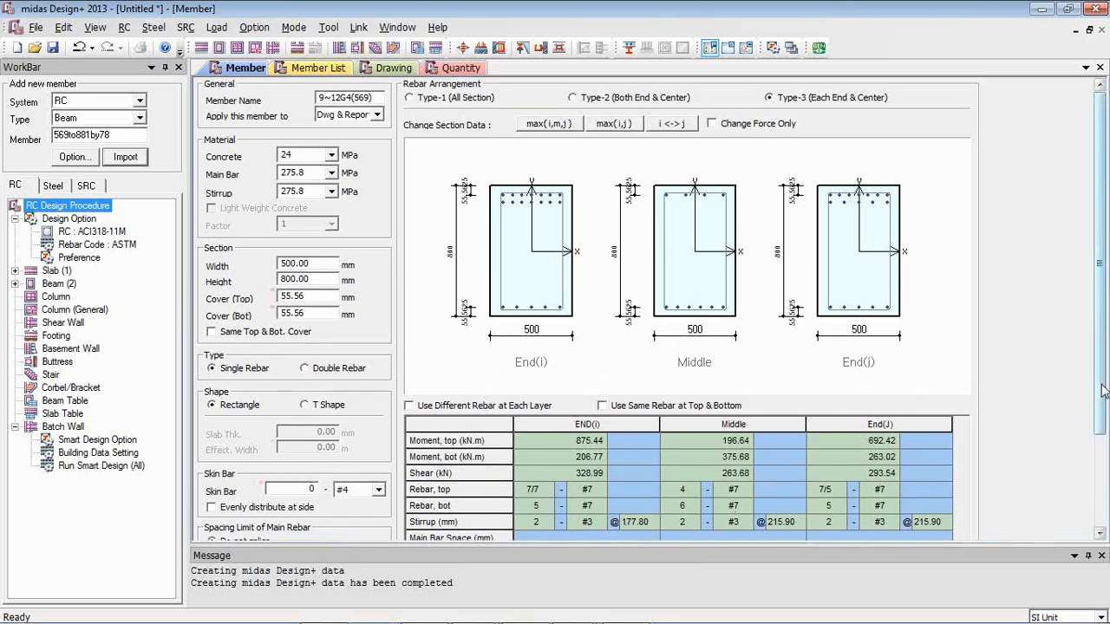
{"action": "scroll", "coordinate": [639, 464], "scroll_direction": "down", "scroll_amount": 3}
{"action": "left_click", "coordinate": [598, 368]}
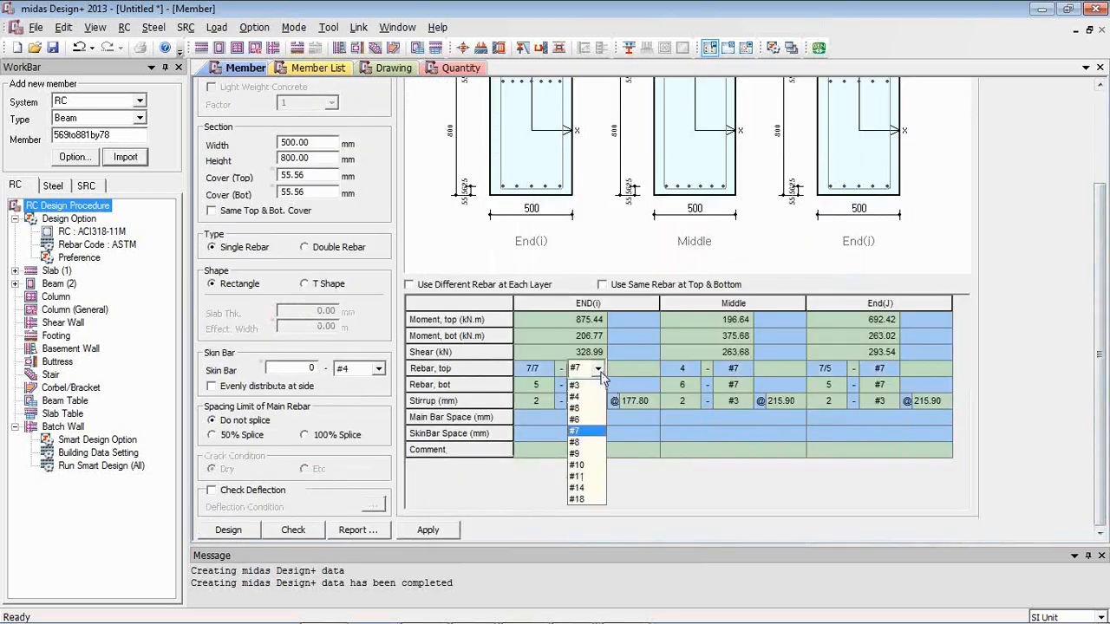
{"action": "left_click", "coordinate": [582, 442]}
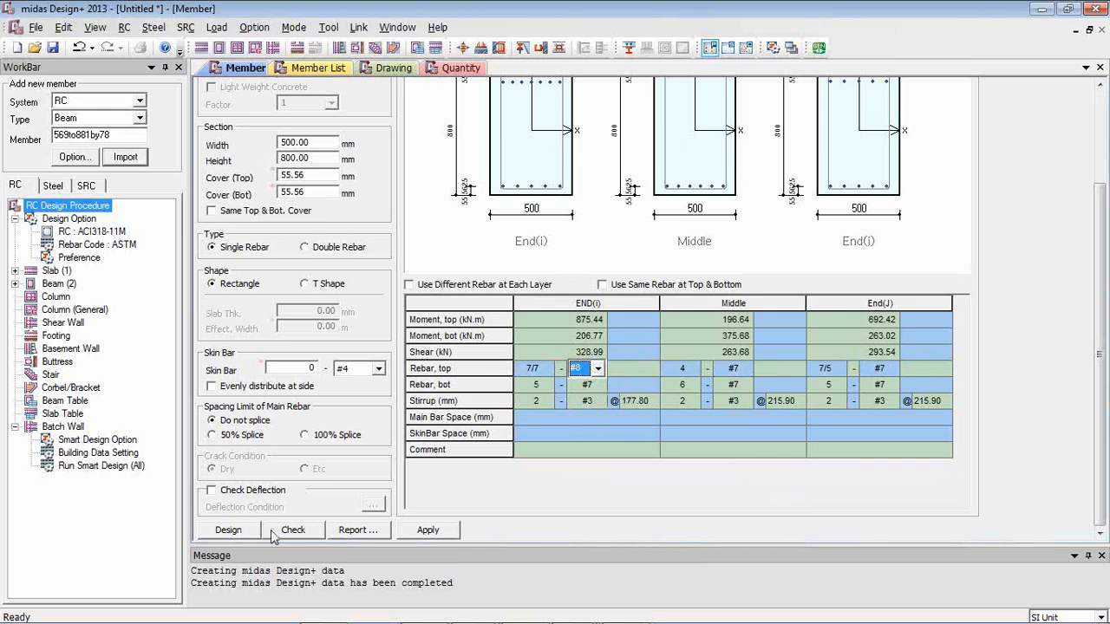
{"action": "left_click", "coordinate": [224, 537]}
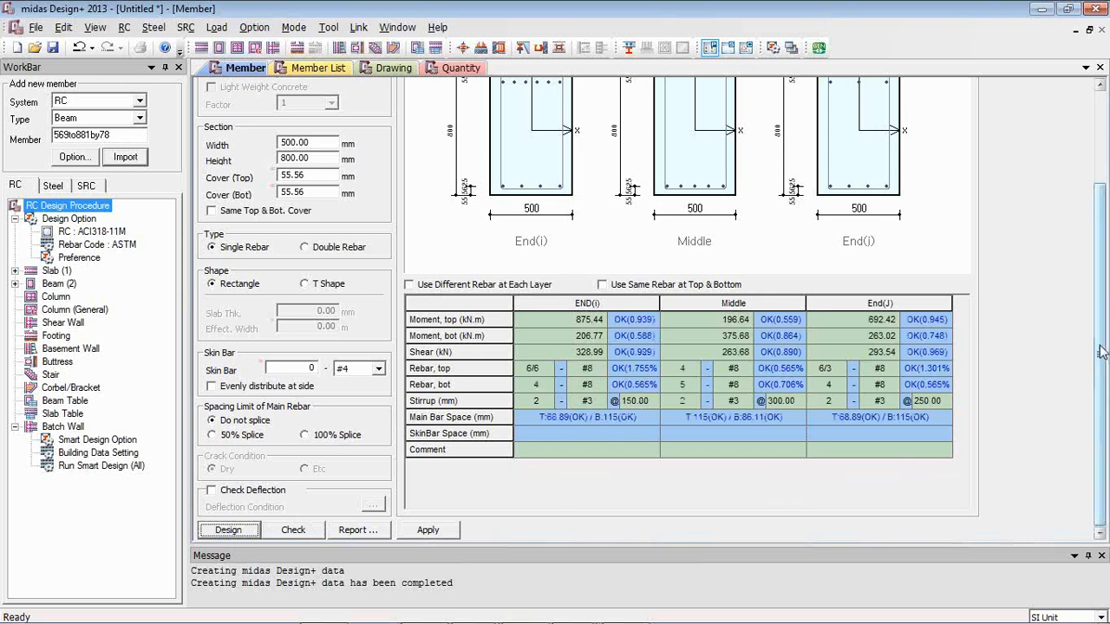
{"action": "left_click_drag", "start_coordinate": [1097, 356], "coordinate": [1097, 264]}
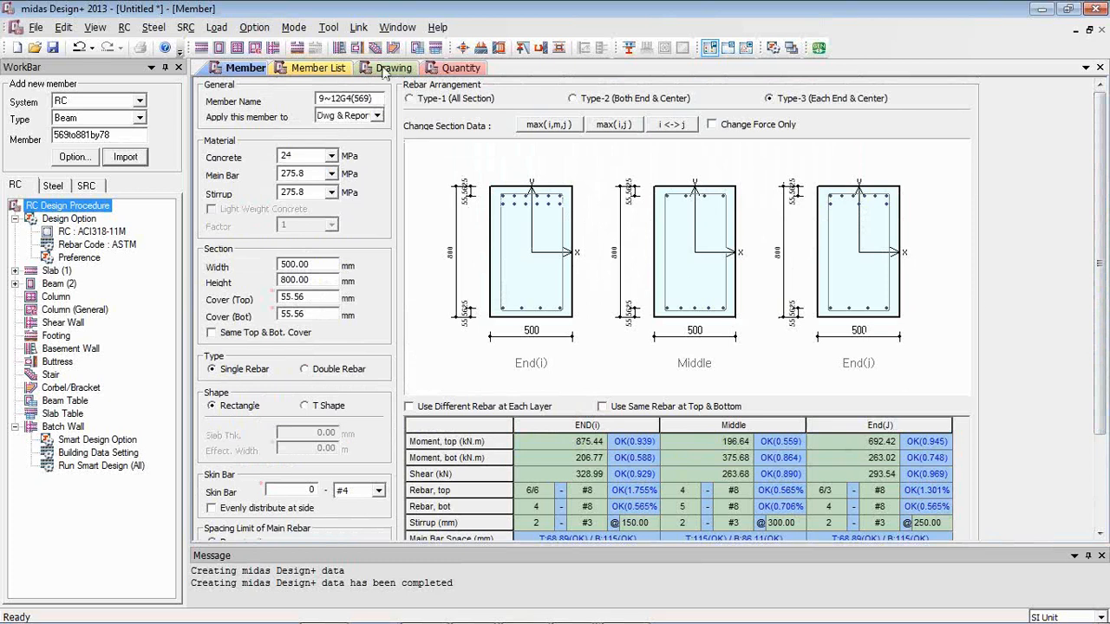
- Expand the imported beams in the work tree and run the design for both from the member list
{"action": "double_click", "coordinate": [57, 285]}
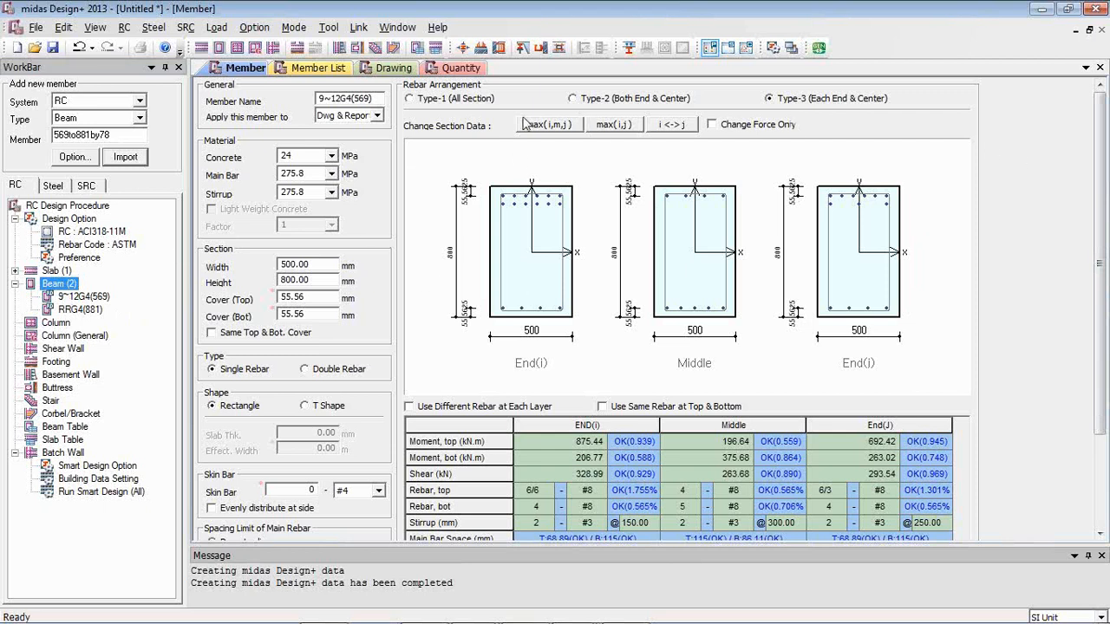
{"action": "left_click", "coordinate": [336, 69]}
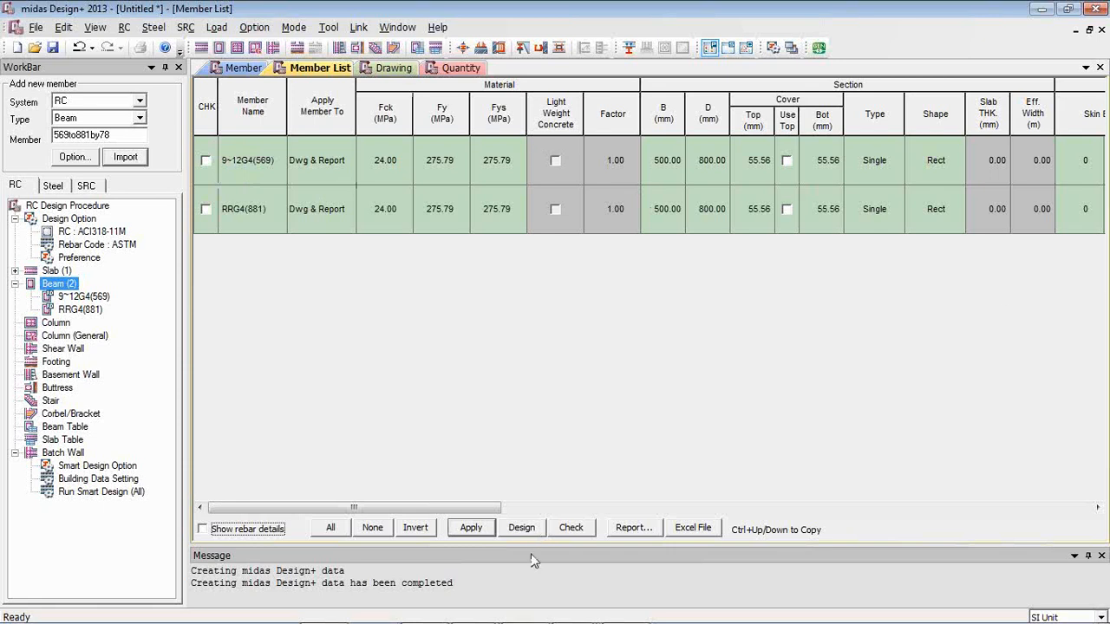
{"action": "left_click_drag", "start_coordinate": [373, 510], "coordinate": [444, 528]}
{"action": "left_click", "coordinate": [478, 171]}
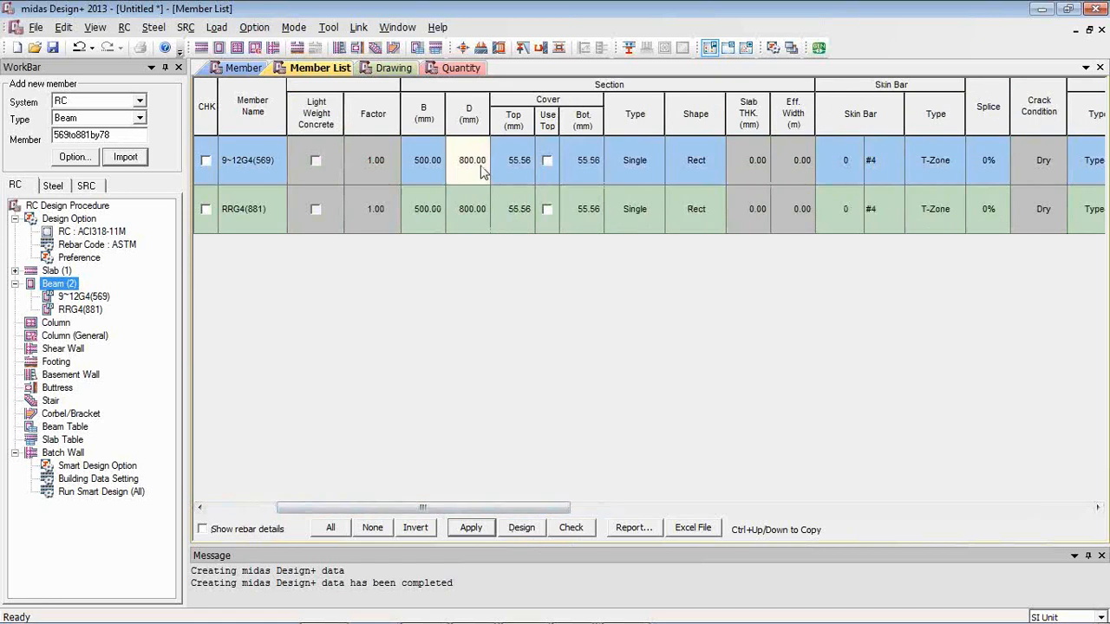
{"action": "left_click", "coordinate": [477, 160]}
{"action": "left_click", "coordinate": [523, 528]}
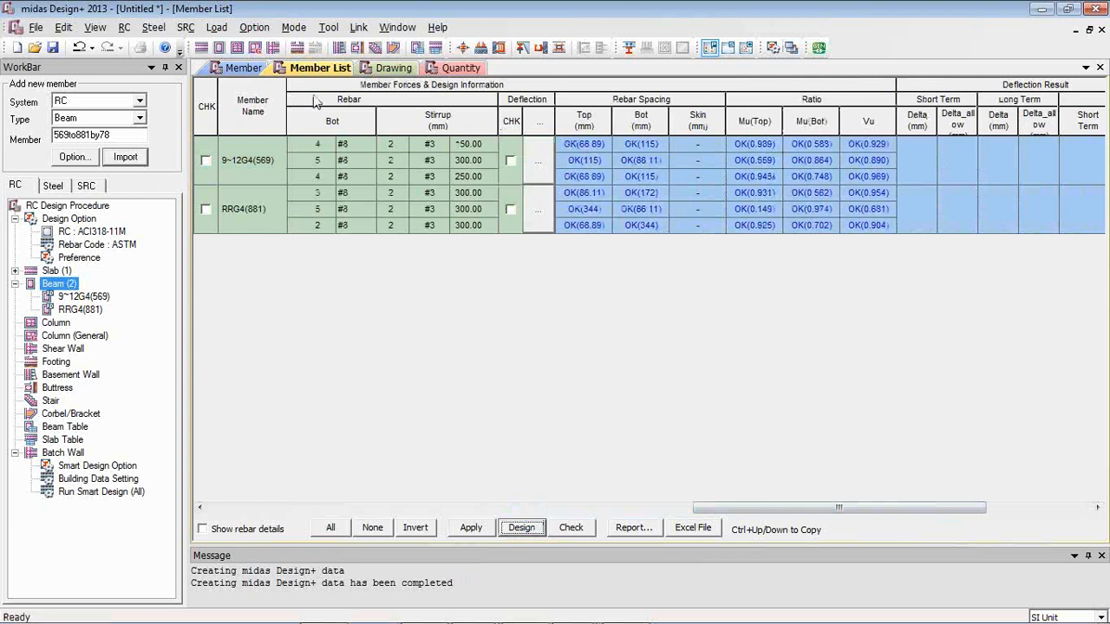
- Create the RC beam drawing and inspect the section details of beams 9~12G4(569) and RRG4(881)
{"action": "left_click", "coordinate": [390, 68]}
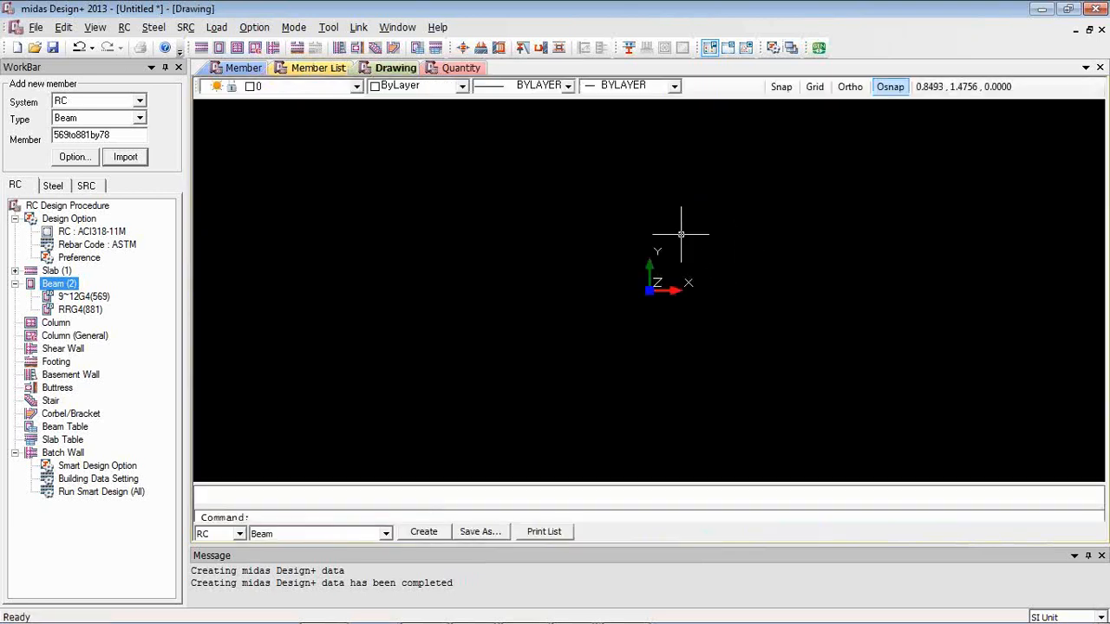
{"action": "left_click", "coordinate": [421, 532]}
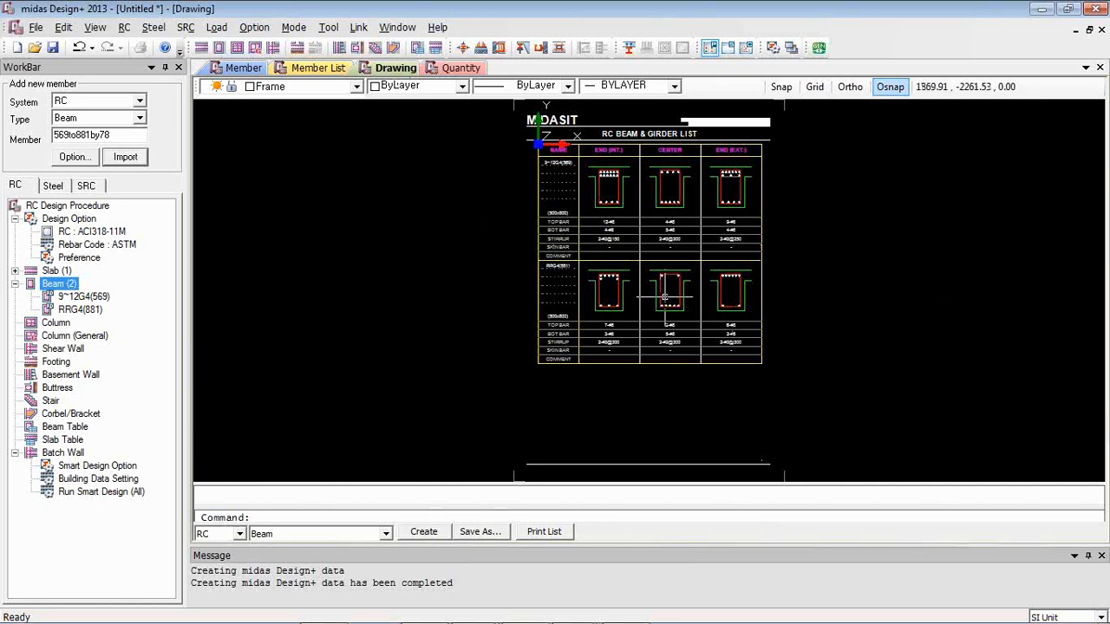
{"action": "type", "text": "z"}
{"action": "key", "text": "Return"}
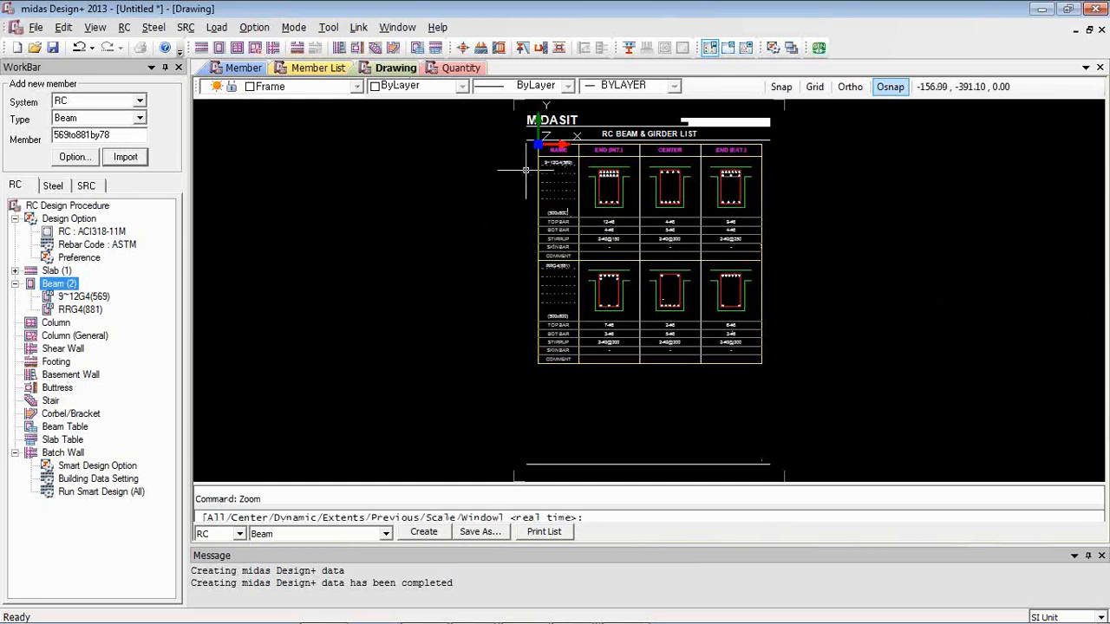
{"action": "left_click", "coordinate": [526, 170]}
{"action": "left_click", "coordinate": [704, 247]}
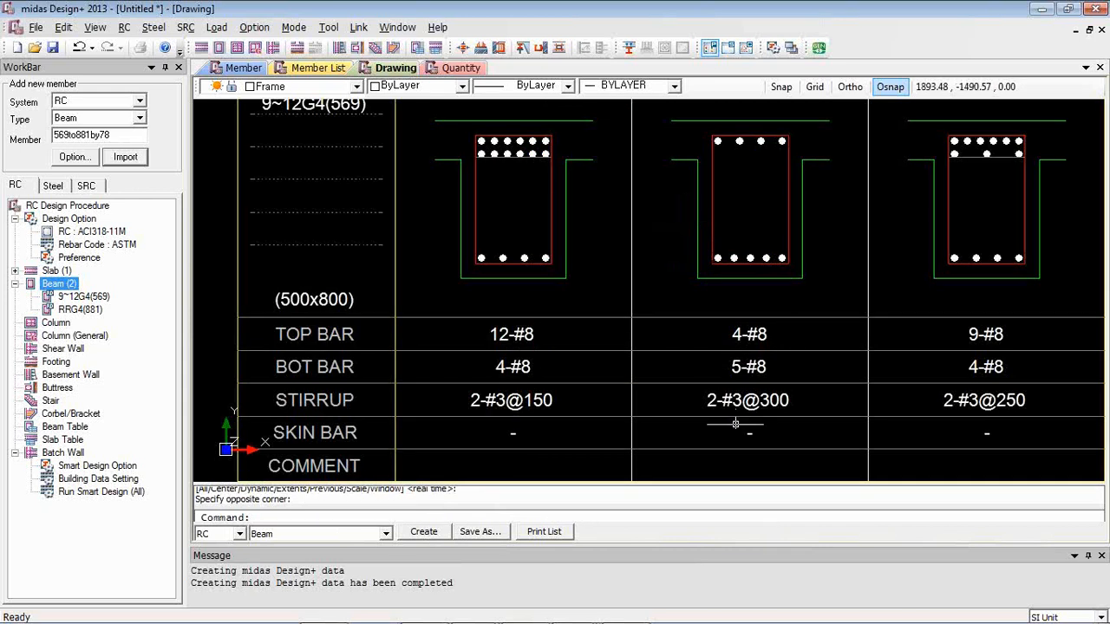
{"action": "middle_click_drag", "start_coordinate": [840, 281], "coordinate": [628, 276]}
{"action": "scroll", "coordinate": [938, 270], "scroll_direction": "down", "scroll_amount": 1}
{"action": "middle_click_drag", "start_coordinate": [963, 282], "coordinate": [913, 145]}
{"action": "middle_click_drag", "start_coordinate": [974, 381], "coordinate": [951, 289]}
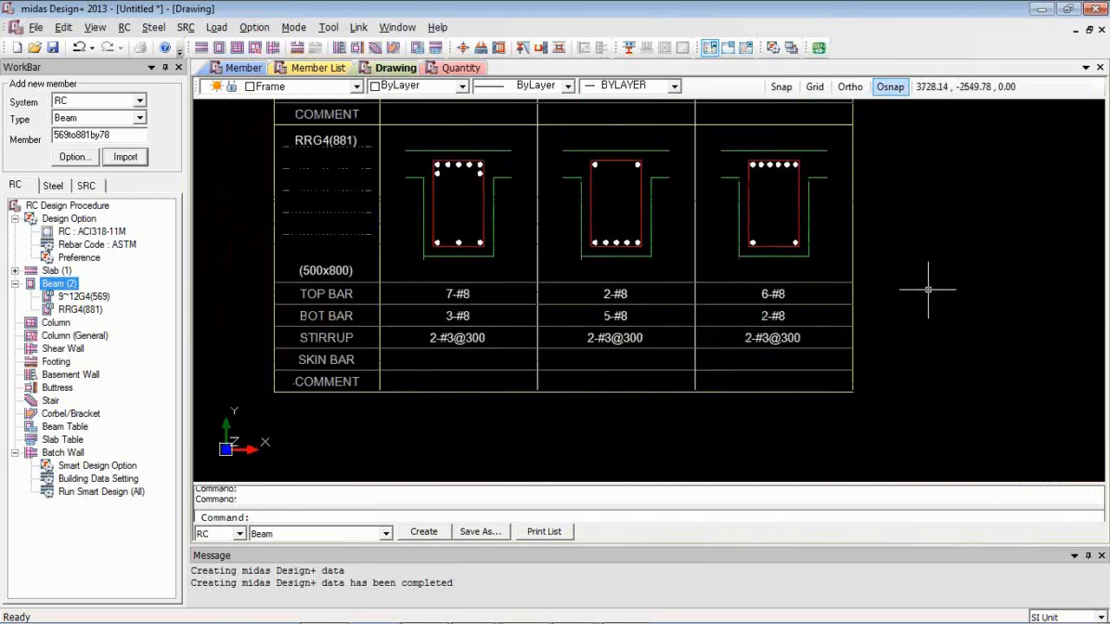
{"action": "middle_click_drag", "start_coordinate": [919, 182], "coordinate": [953, 286]}
{"action": "mouse_move", "coordinate": [986, 212]}
{"action": "middle_mouse_down"}
{"action": "mouse_move", "coordinate": [943, 321]}
{"action": "mouse_move", "coordinate": [946, 252]}
{"action": "mouse_move", "coordinate": [948, 292]}
{"action": "middle_mouse_up"}
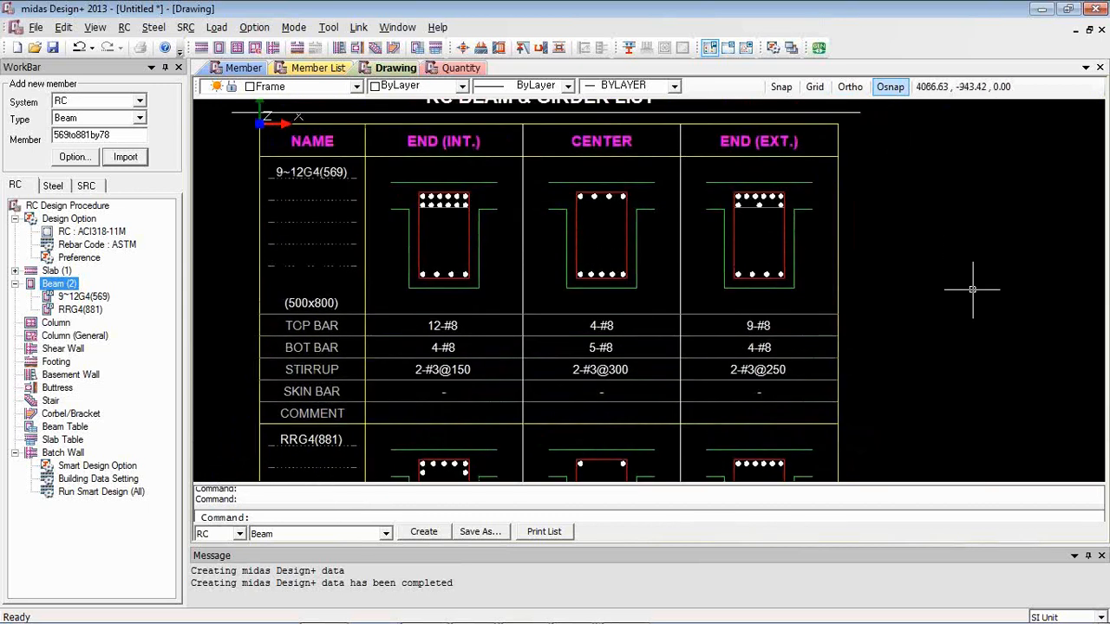
- Set the member type to Column, then in midas Gen replace the beam selection with the corner's top two columns and two adjacent top-storey columns
{"action": "double_click", "coordinate": [61, 324]}
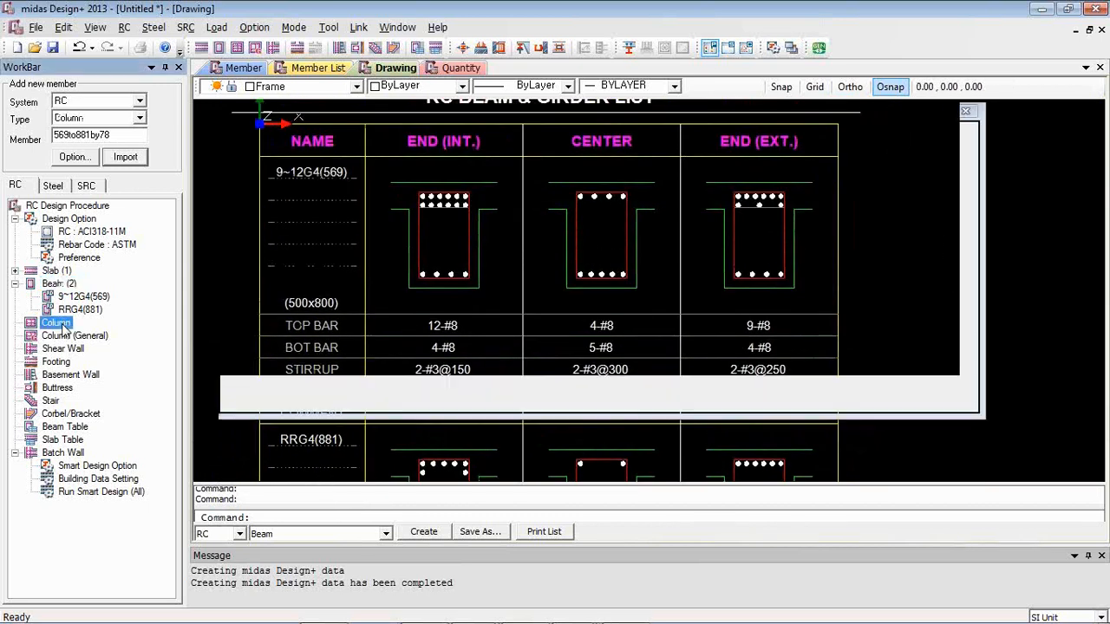
{"action": "key", "text": "alt+Tab"}
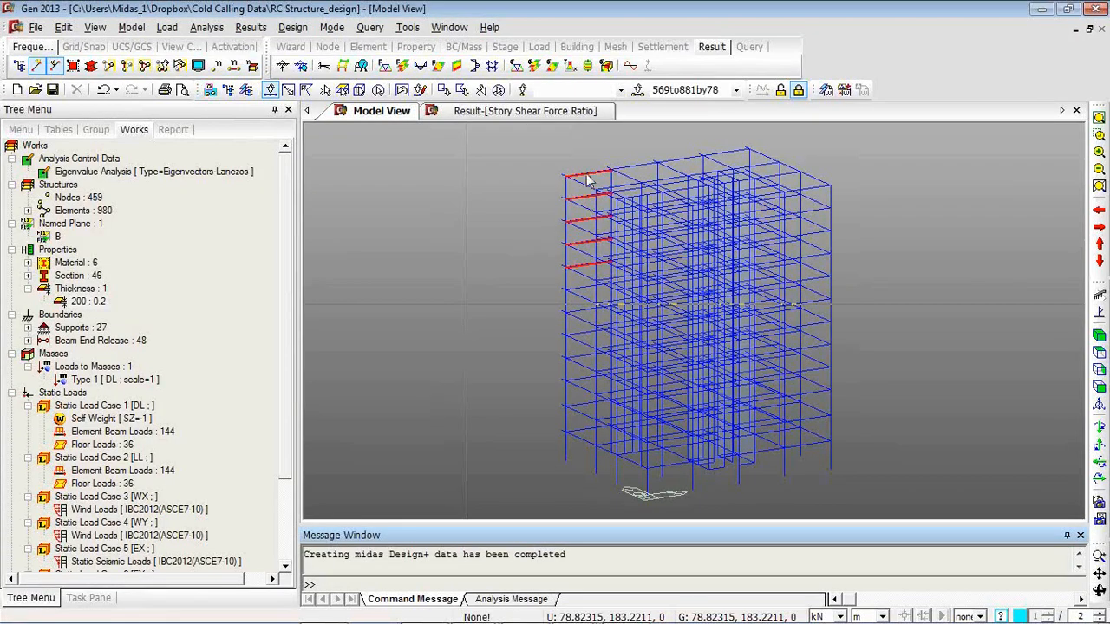
{"action": "left_click", "coordinate": [286, 90]}
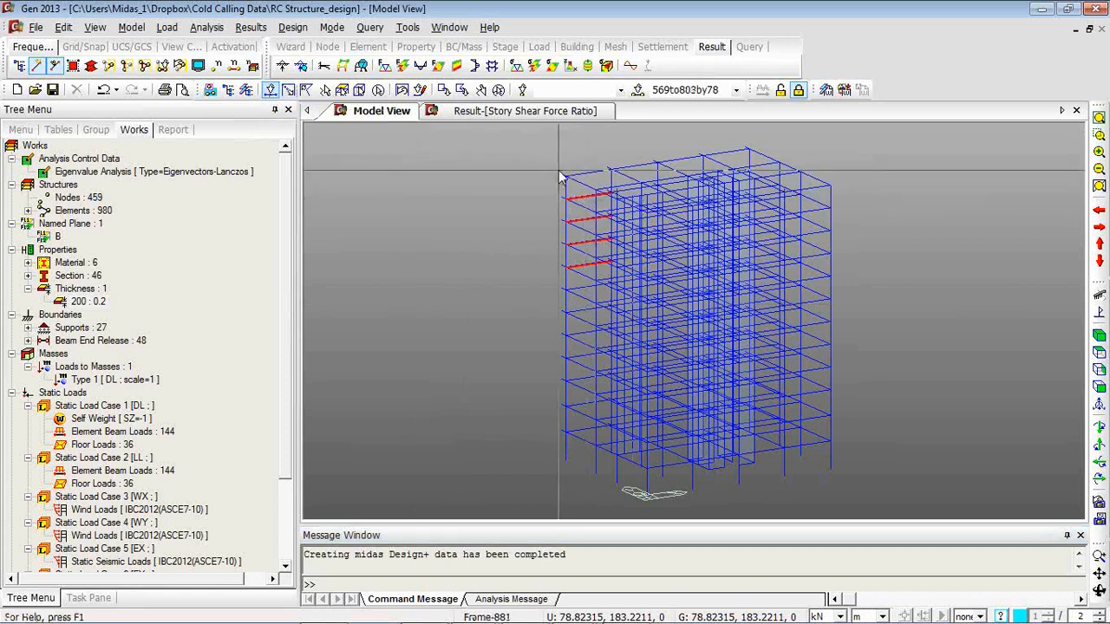
{"action": "left_click", "coordinate": [499, 90]}
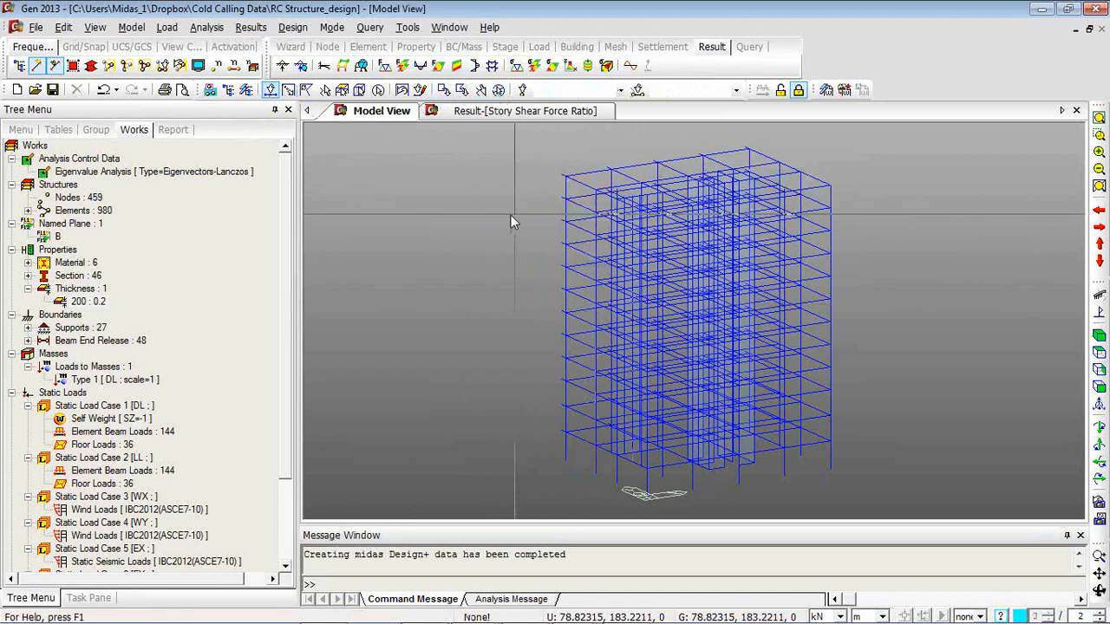
{"action": "left_click", "coordinate": [568, 189]}
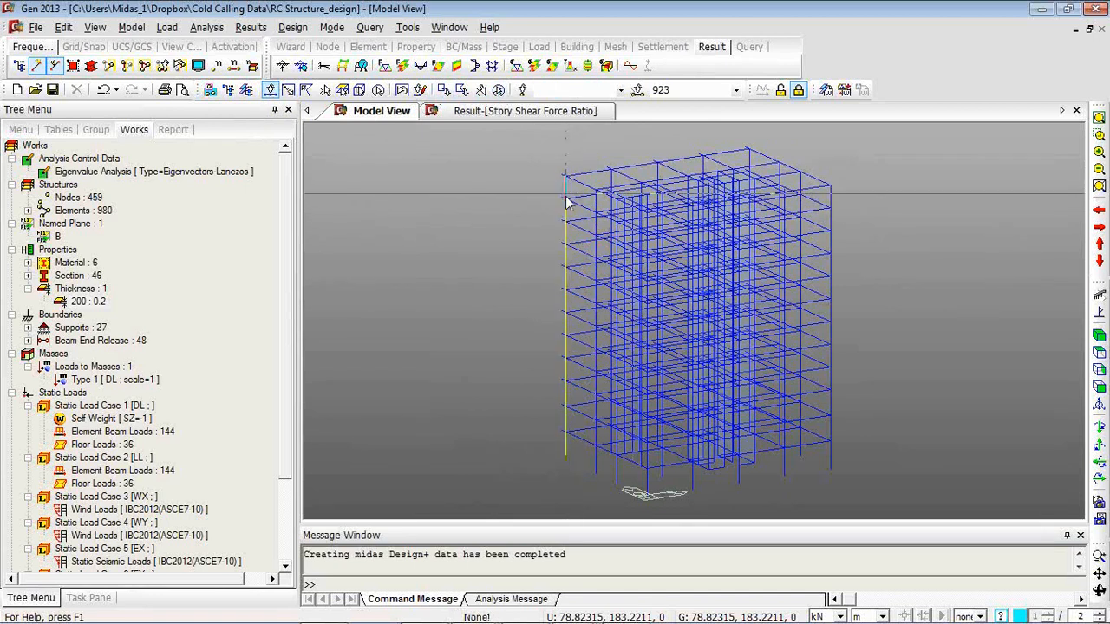
{"action": "left_click", "coordinate": [566, 213]}
{"action": "left_click", "coordinate": [612, 185]}
{"action": "left_click", "coordinate": [657, 174]}
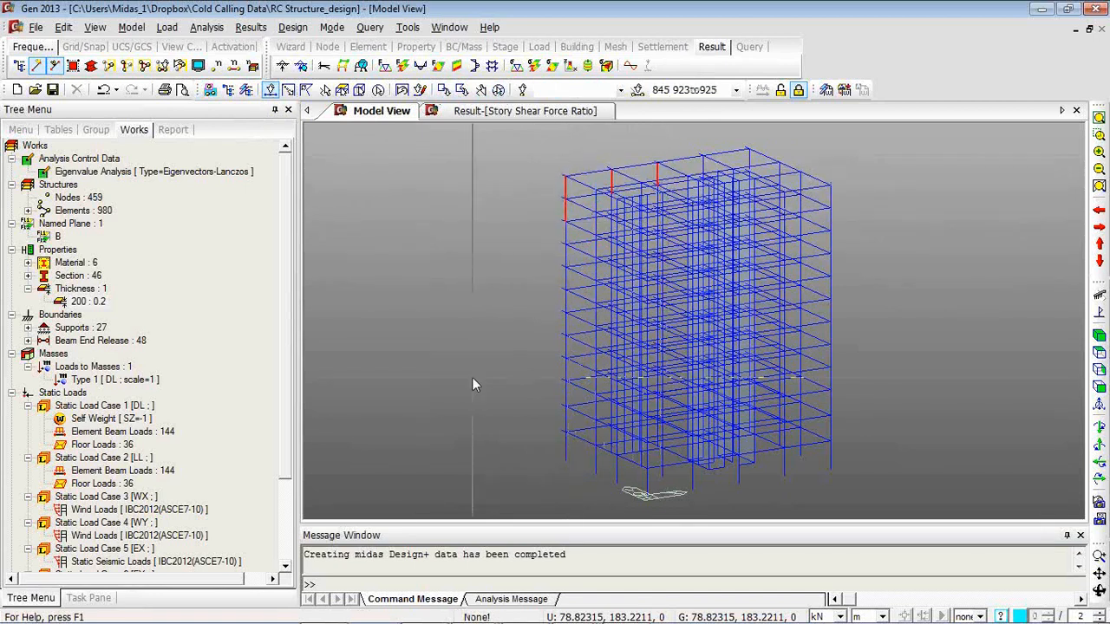
- Switch to midas Design+ and import the selected columns 845 and 923to925 as RC columns, accepting the differing design code
{"action": "key", "text": "alt+Tab"}
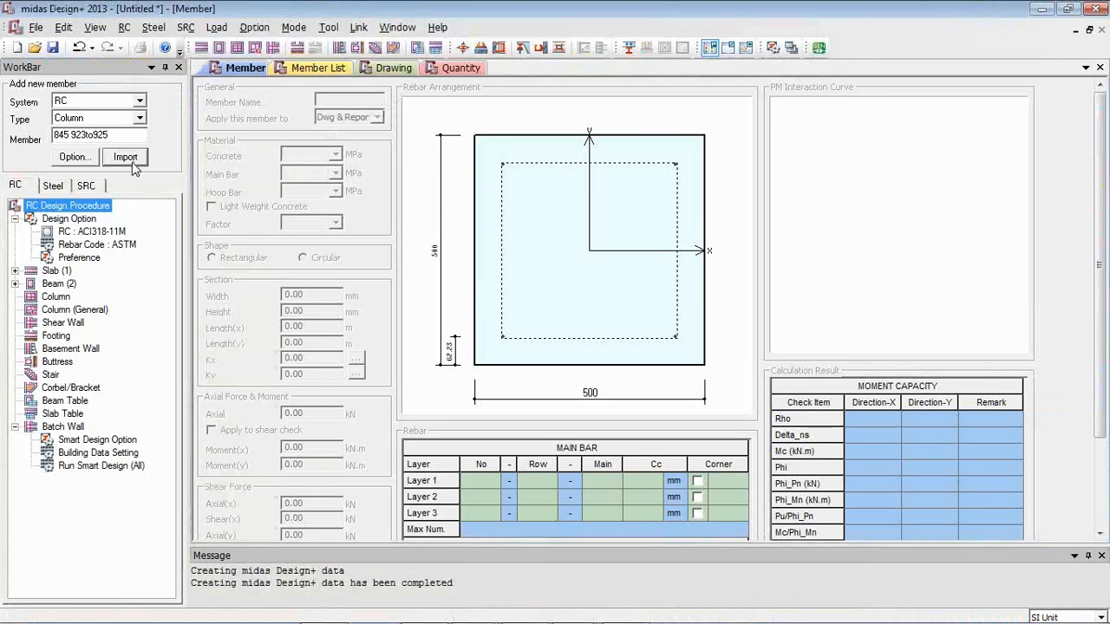
{"action": "left_click", "coordinate": [126, 157]}
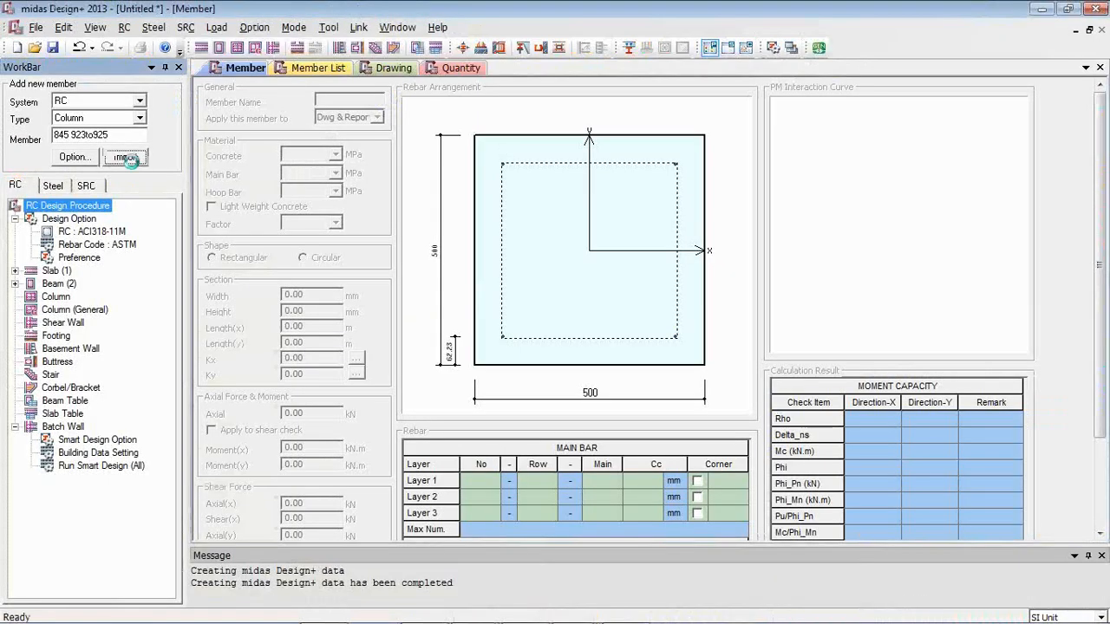
{"action": "left_click", "coordinate": [518, 366]}
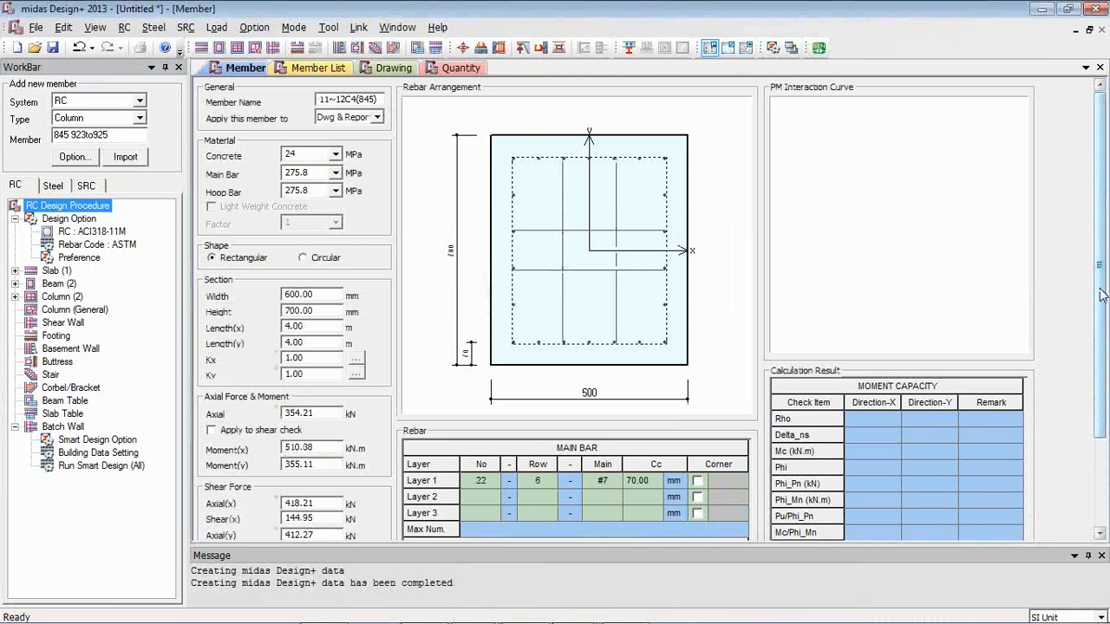
- Design column 11~12C4(845) and review its rebar arrangement, PM interaction curve, and moment and shear capacity results
{"action": "scroll", "coordinate": [1101, 295], "scroll_direction": "down", "scroll_amount": 3}
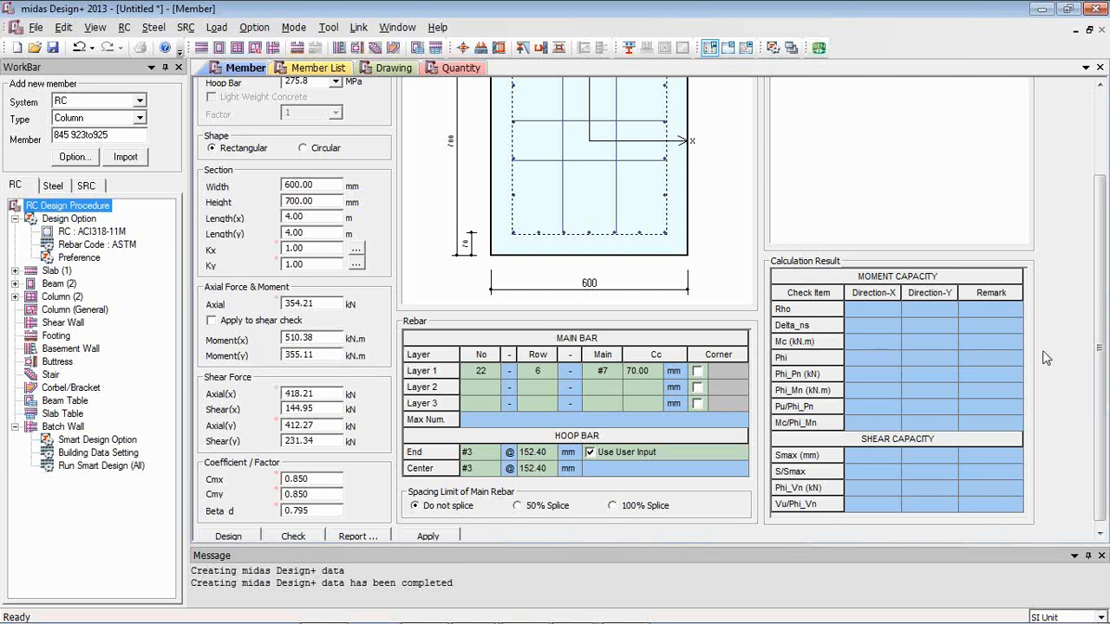
{"action": "left_click_drag", "start_coordinate": [1103, 361], "coordinate": [1103, 395]}
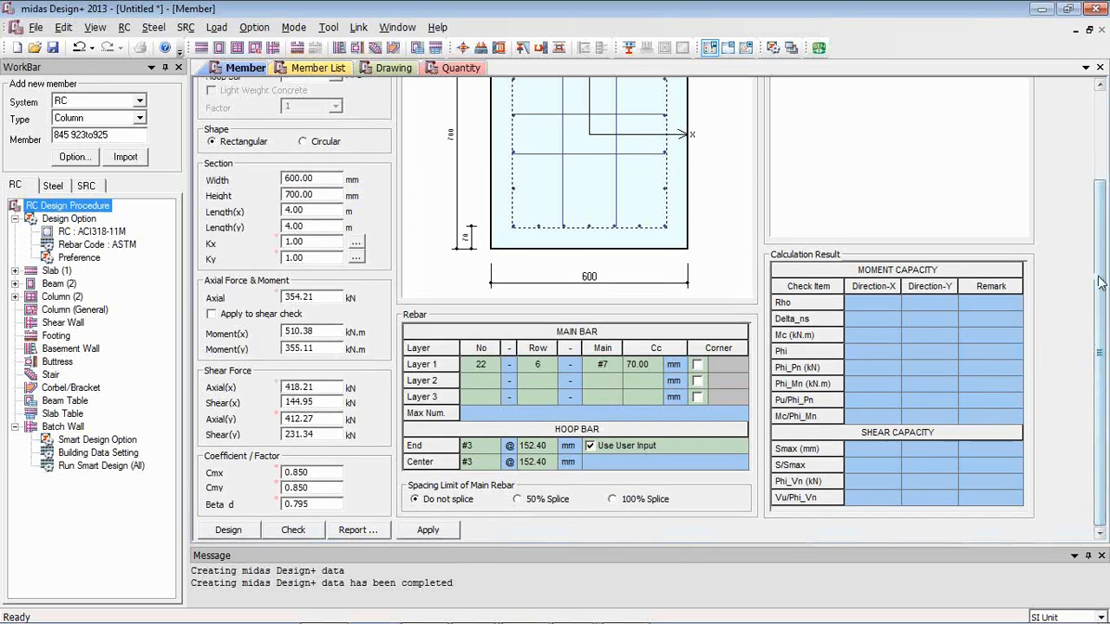
{"action": "scroll", "coordinate": [1105, 240], "scroll_direction": "up", "scroll_amount": 3}
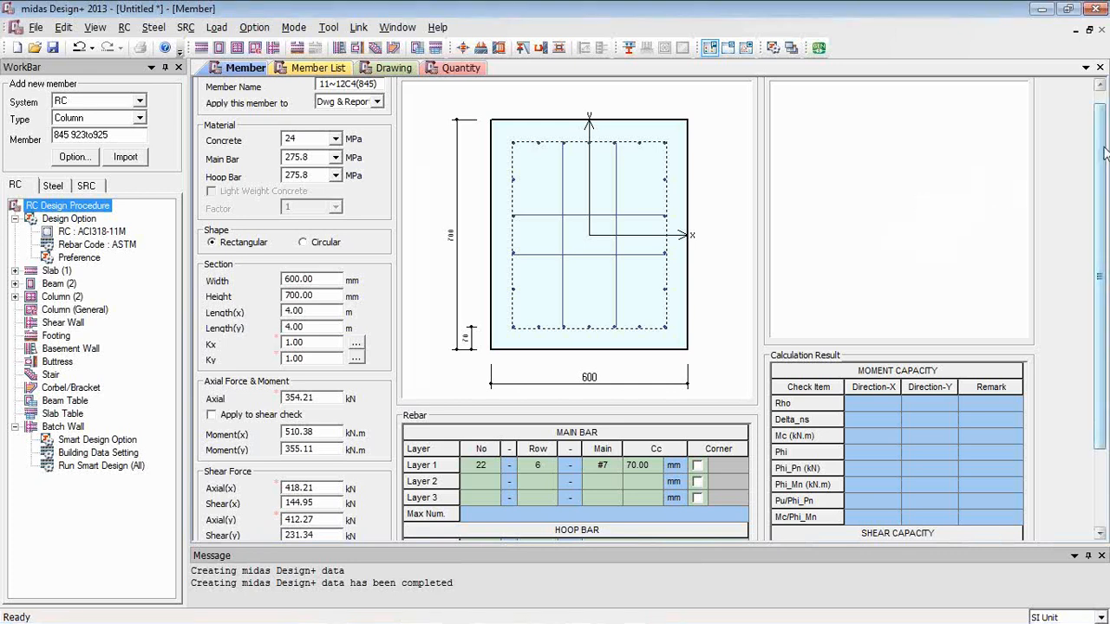
{"action": "scroll", "coordinate": [279, 535], "scroll_direction": "down", "scroll_amount": 3}
{"action": "left_click", "coordinate": [250, 532]}
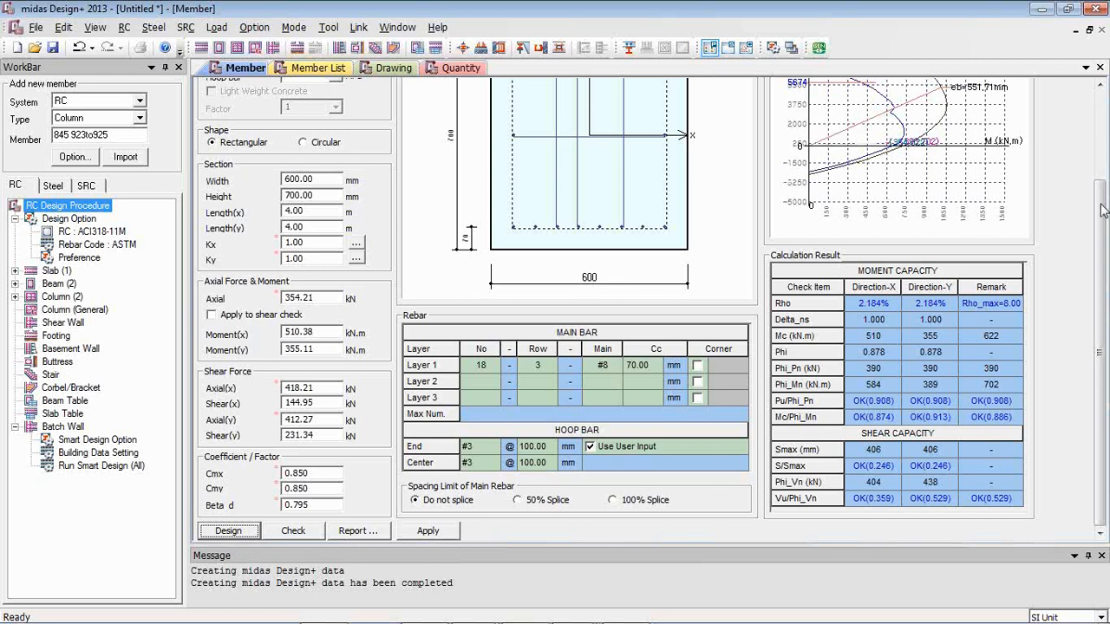
{"action": "scroll", "coordinate": [1102, 211], "scroll_direction": "up", "scroll_amount": 2}
{"action": "scroll", "coordinate": [1099, 176], "scroll_direction": "up", "scroll_amount": 1}
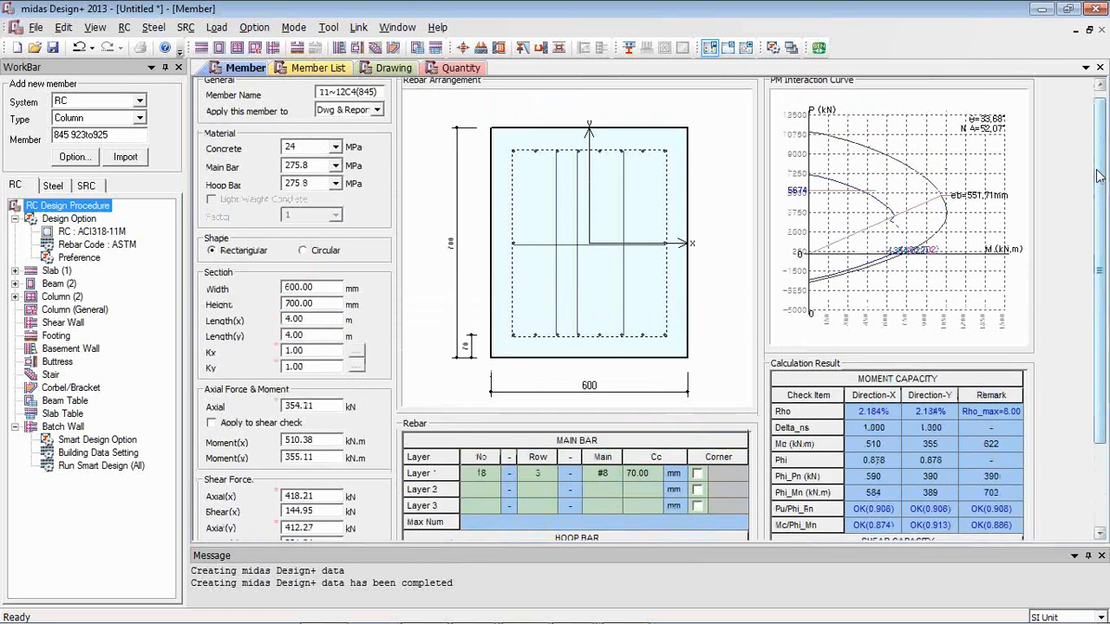
{"action": "scroll", "coordinate": [1101, 165], "scroll_direction": "up", "scroll_amount": 2}
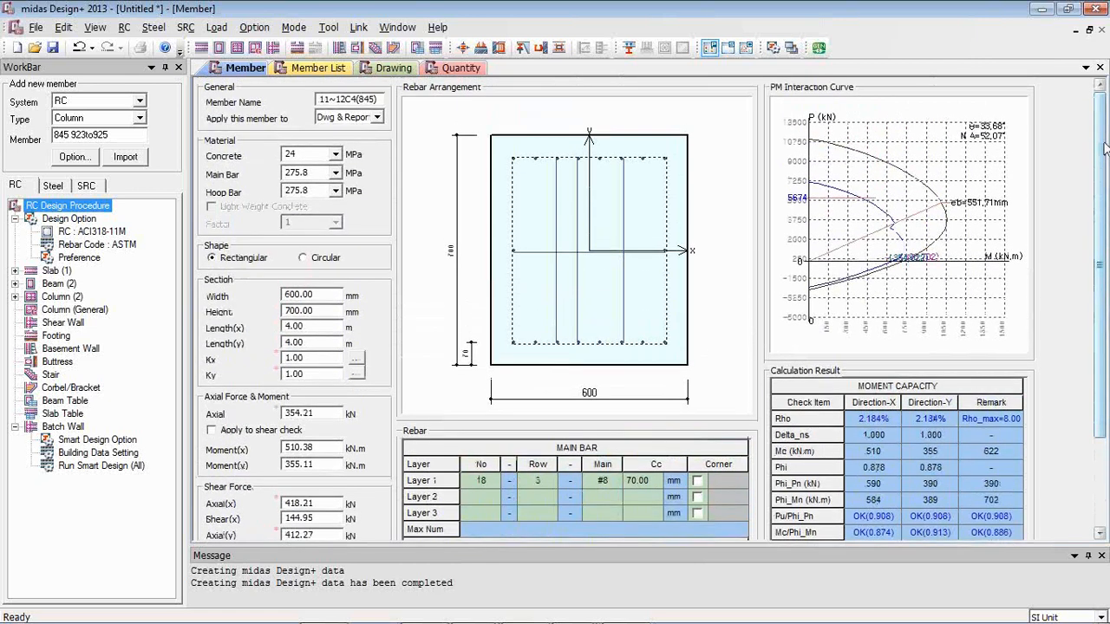
{"action": "scroll", "coordinate": [1105, 152], "scroll_direction": "down", "scroll_amount": 3}
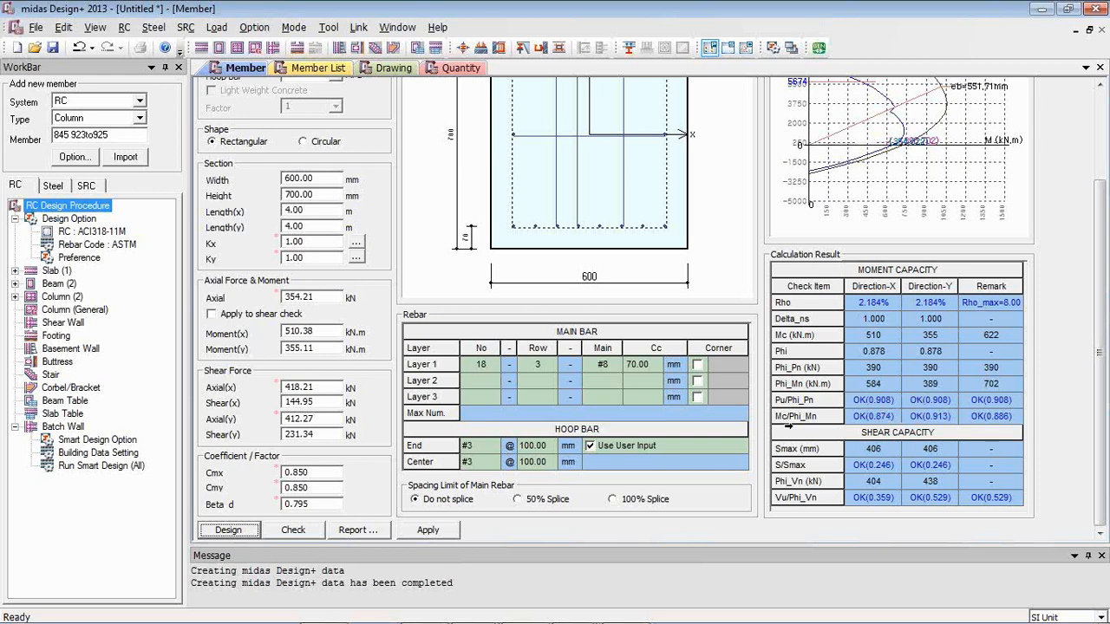
- Create the quantity table for the designed RC columns
{"action": "left_click", "coordinate": [407, 499]}
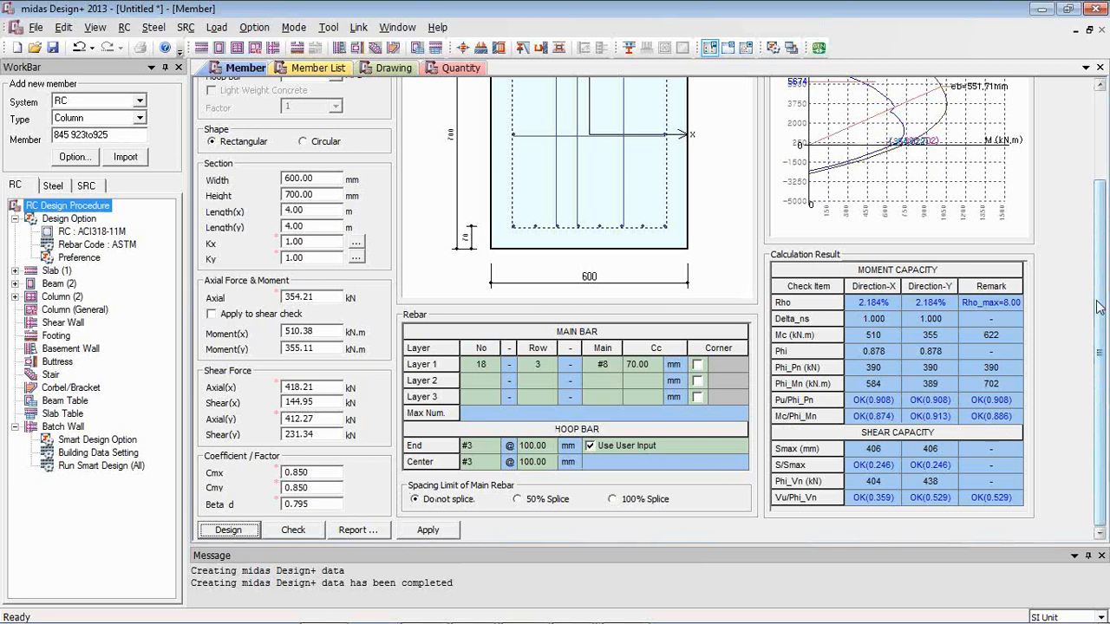
{"action": "left_click_drag", "start_coordinate": [1098, 306], "coordinate": [1096, 217]}
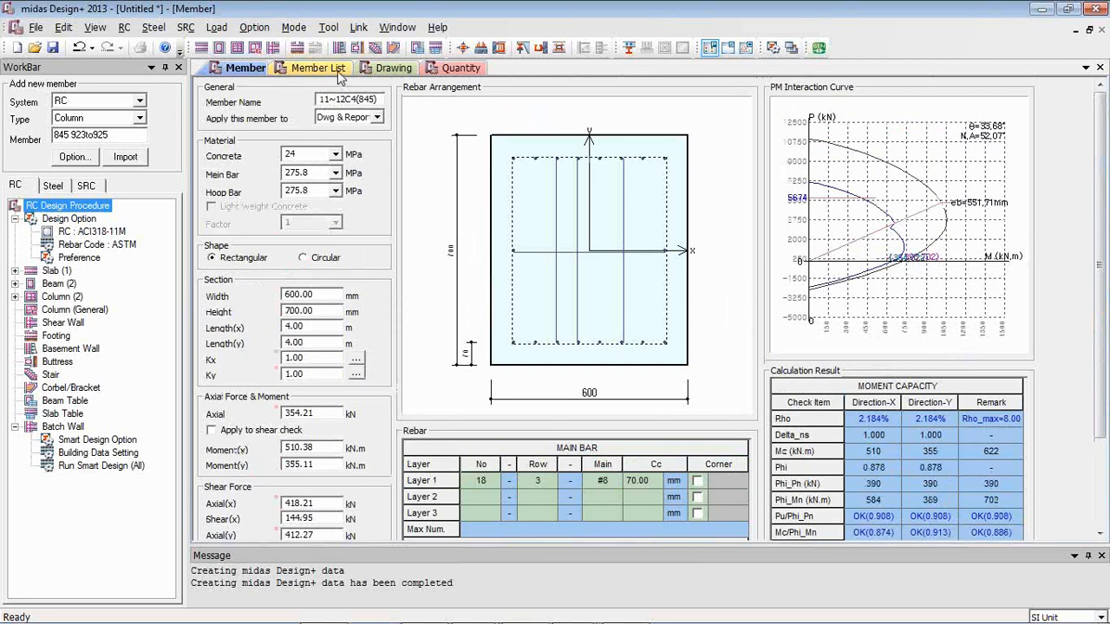
{"action": "left_click", "coordinate": [441, 65]}
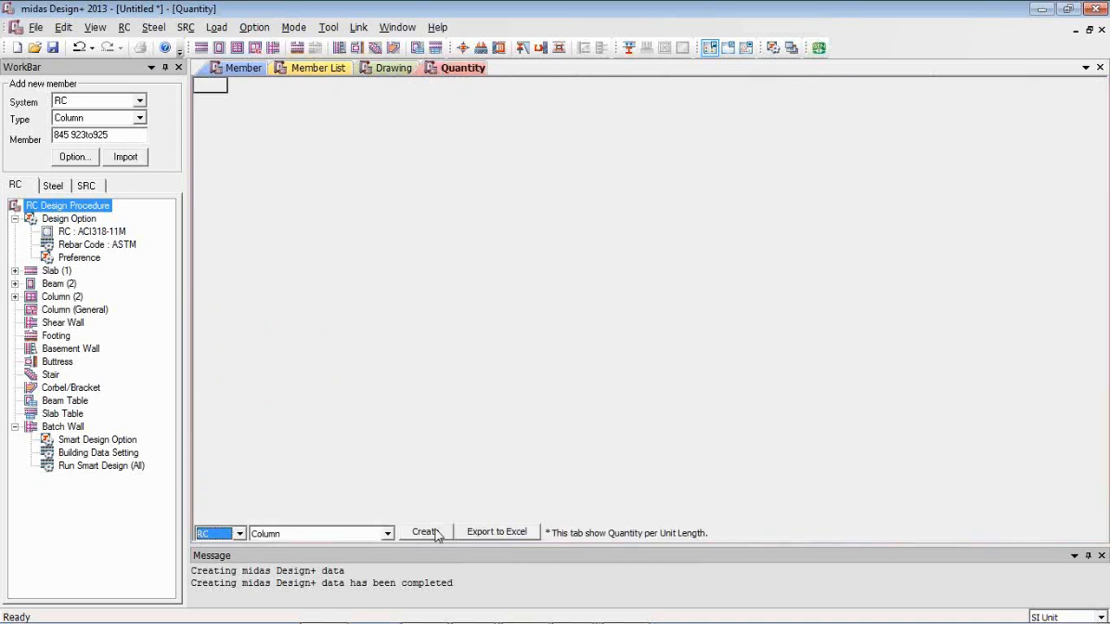
{"action": "left_click", "coordinate": [425, 533]}
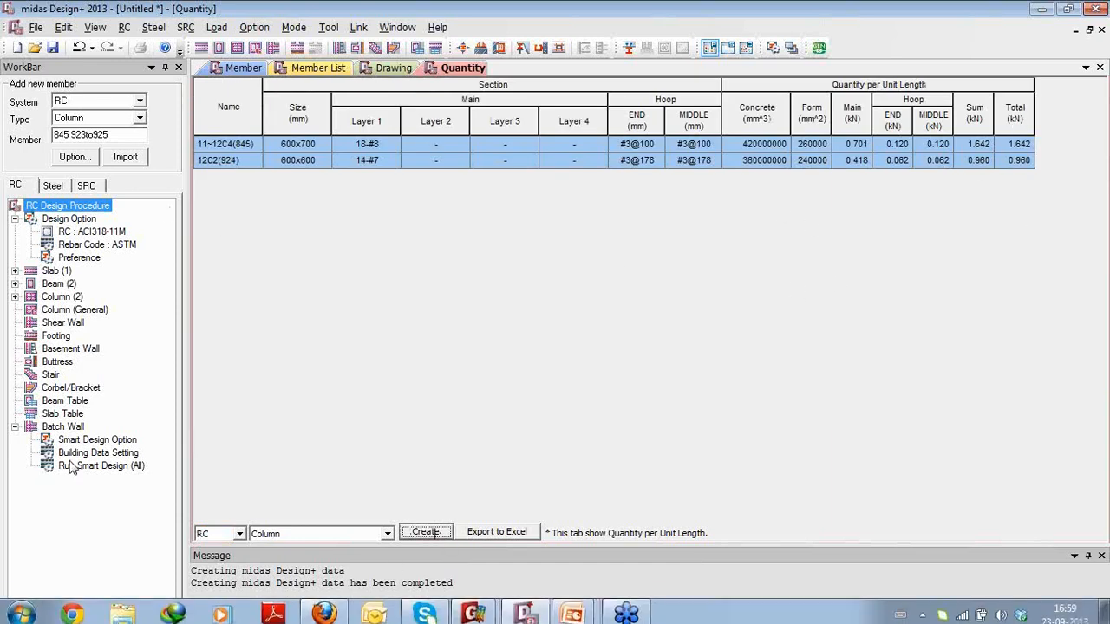
- Set the new member type to Shear Wall in the RC design procedure
{"action": "left_click", "coordinate": [15, 297]}
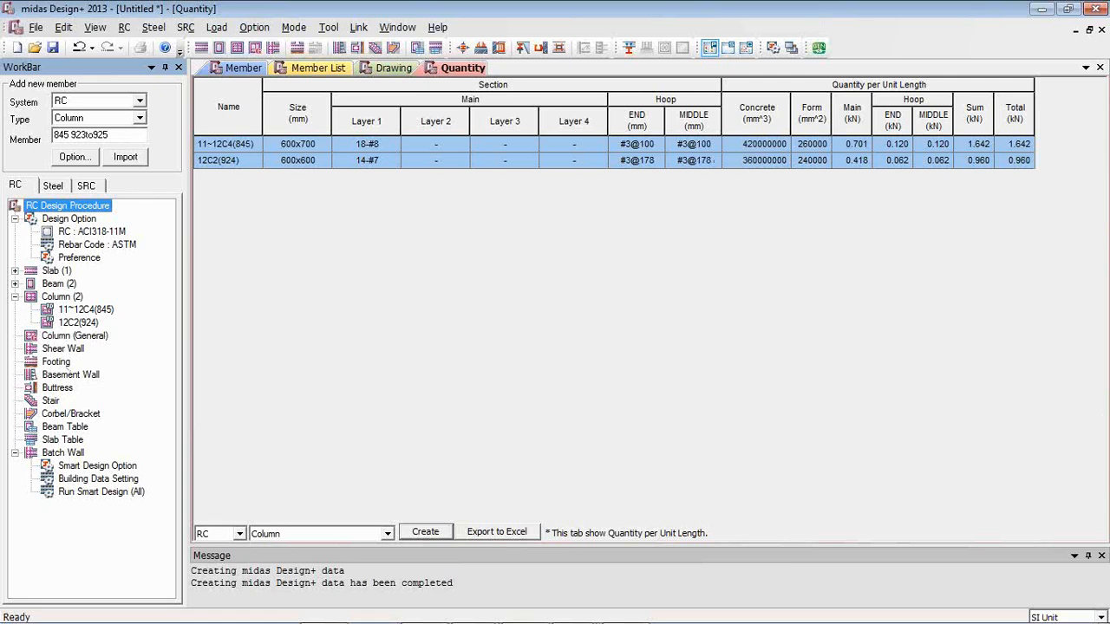
{"action": "left_click", "coordinate": [63, 348]}
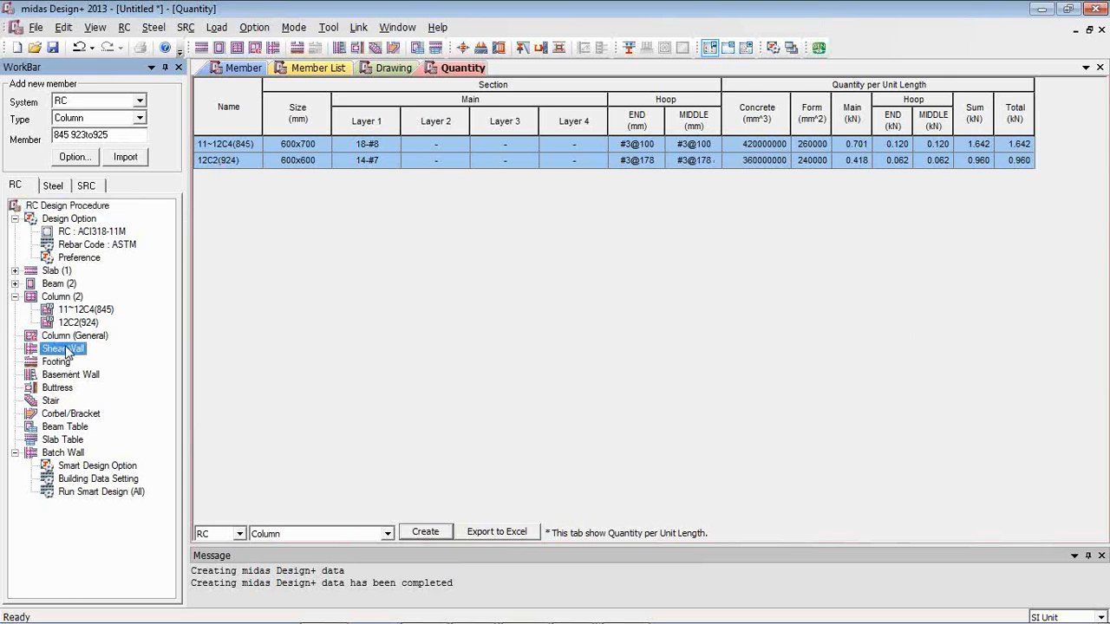
{"action": "double_click", "coordinate": [64, 349]}
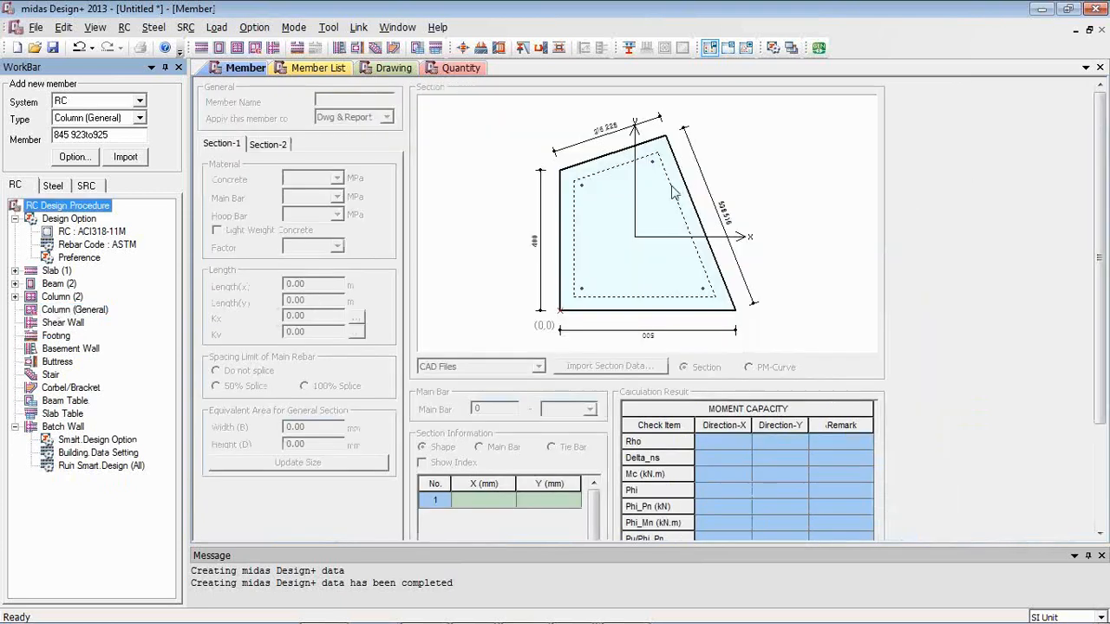
{"action": "double_click", "coordinate": [72, 322]}
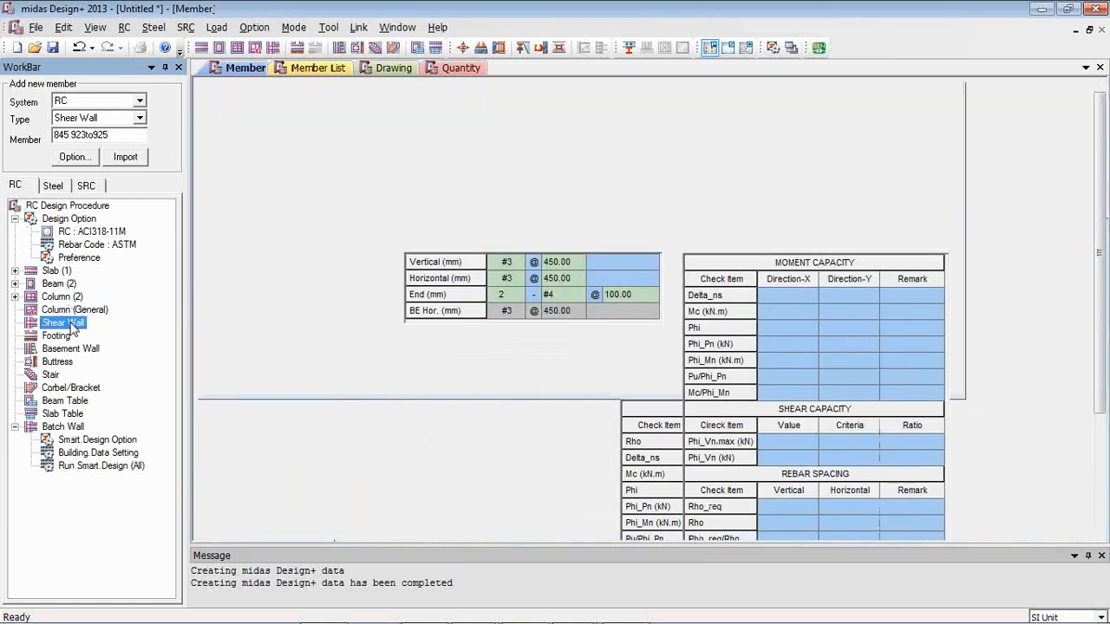
- Switch to midas Gen, clear the column selection, and select wall element 936 in the top storey of the core
{"action": "key", "text": "alt+Tab"}
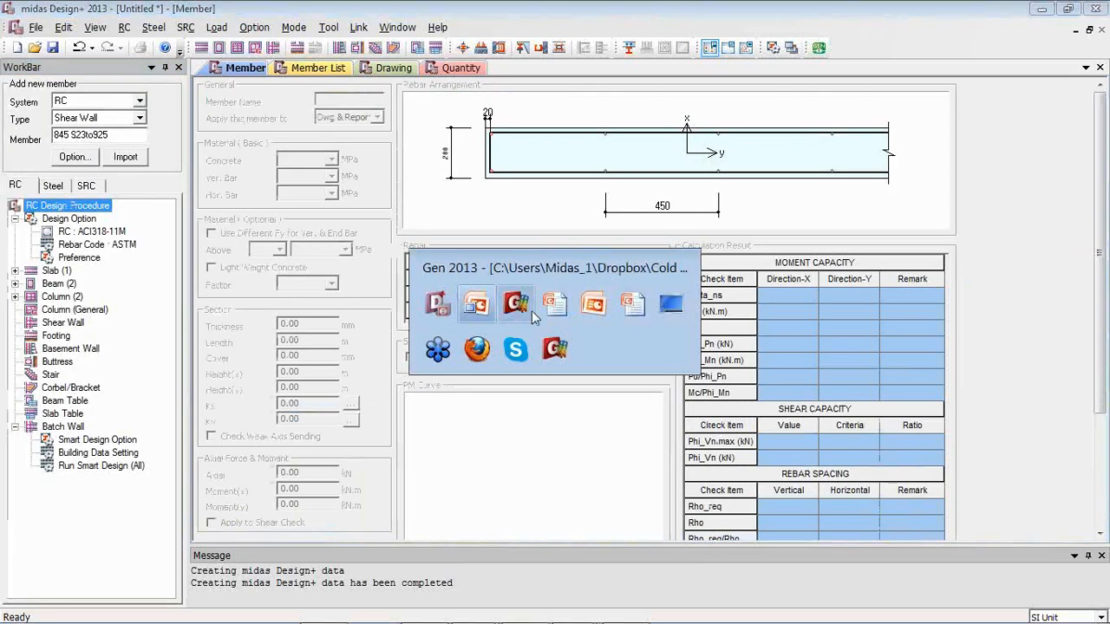
{"action": "left_click", "coordinate": [532, 311]}
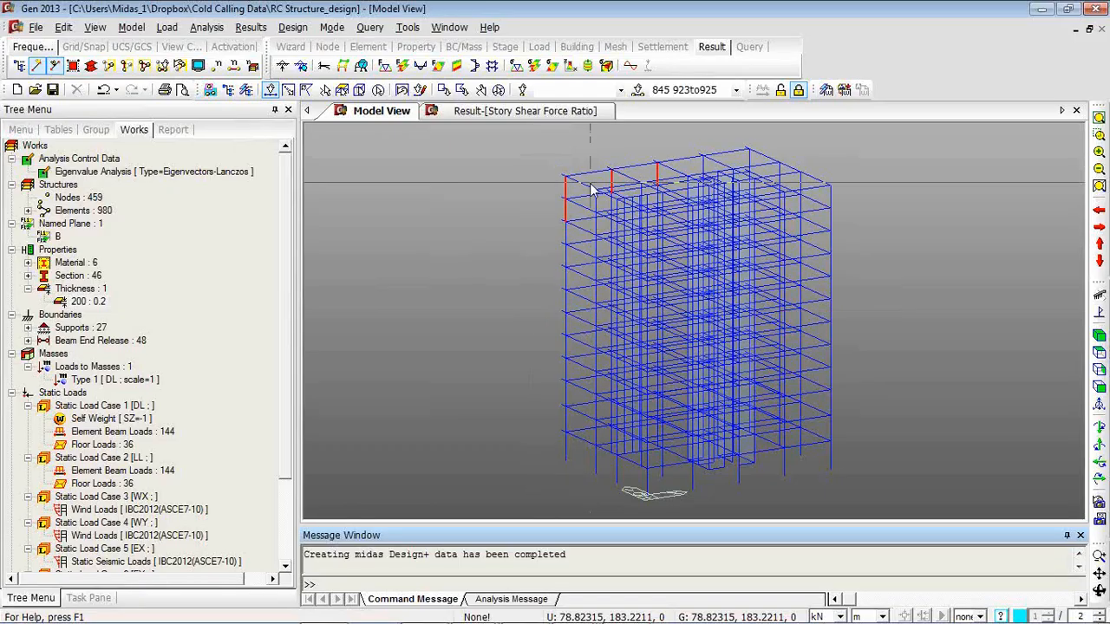
{"action": "left_click", "coordinate": [499, 90]}
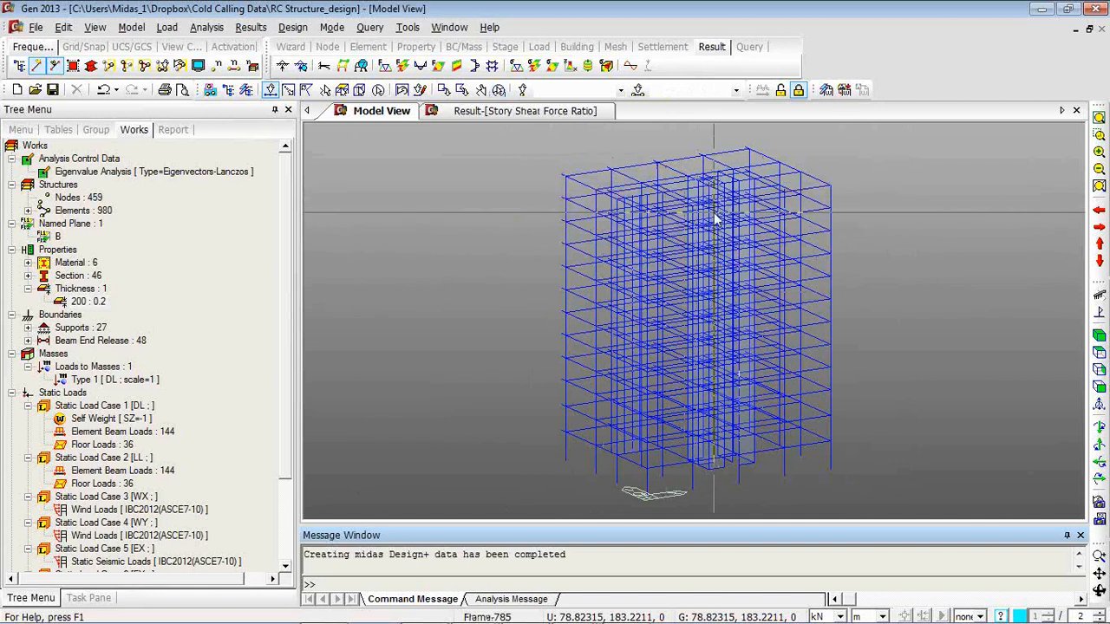
{"action": "scroll", "coordinate": [713, 213], "scroll_direction": "up", "scroll_amount": 1}
{"action": "scroll", "coordinate": [732, 295], "scroll_direction": "up", "scroll_amount": 7}
{"action": "middle_click_drag", "start_coordinate": [713, 214], "coordinate": [680, 161]}
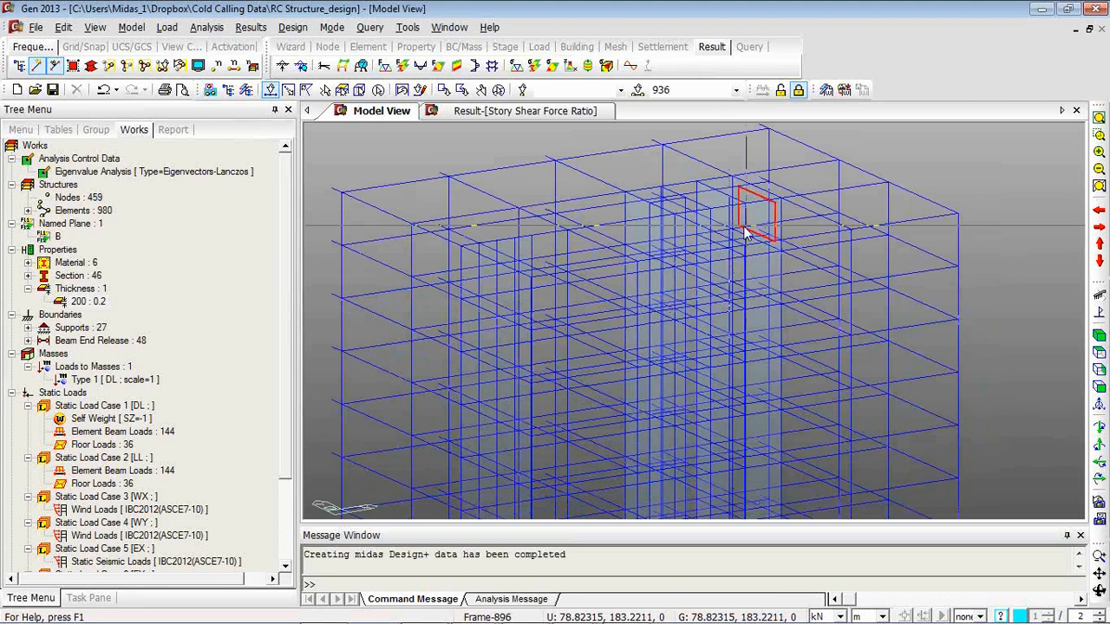
{"action": "left_click", "coordinate": [722, 196]}
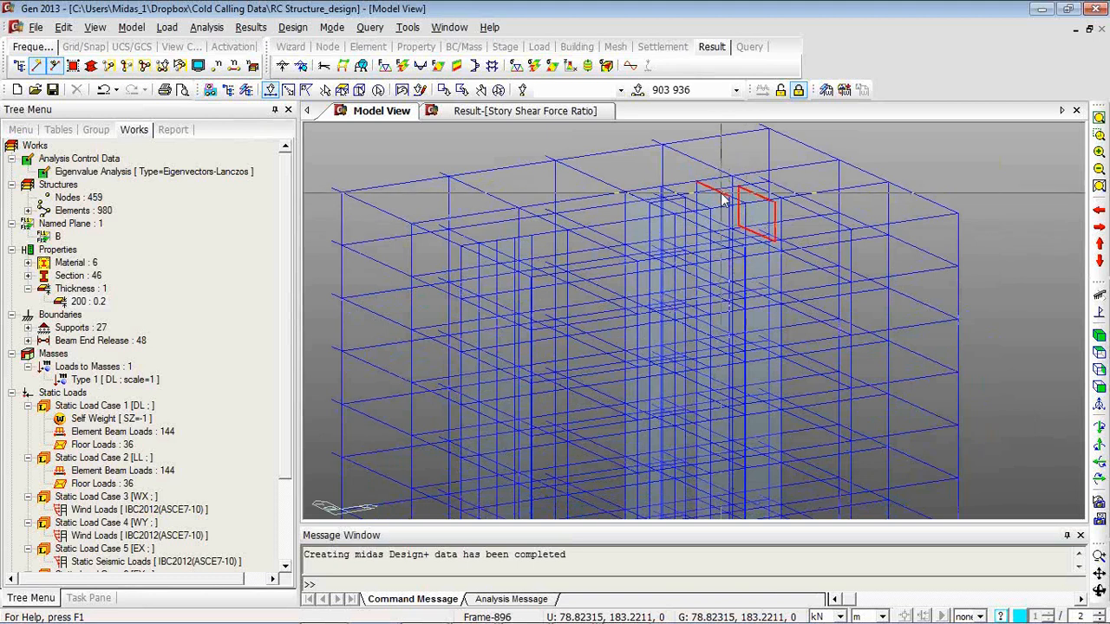
{"action": "left_click", "coordinate": [722, 196]}
{"action": "left_click", "coordinate": [720, 208]}
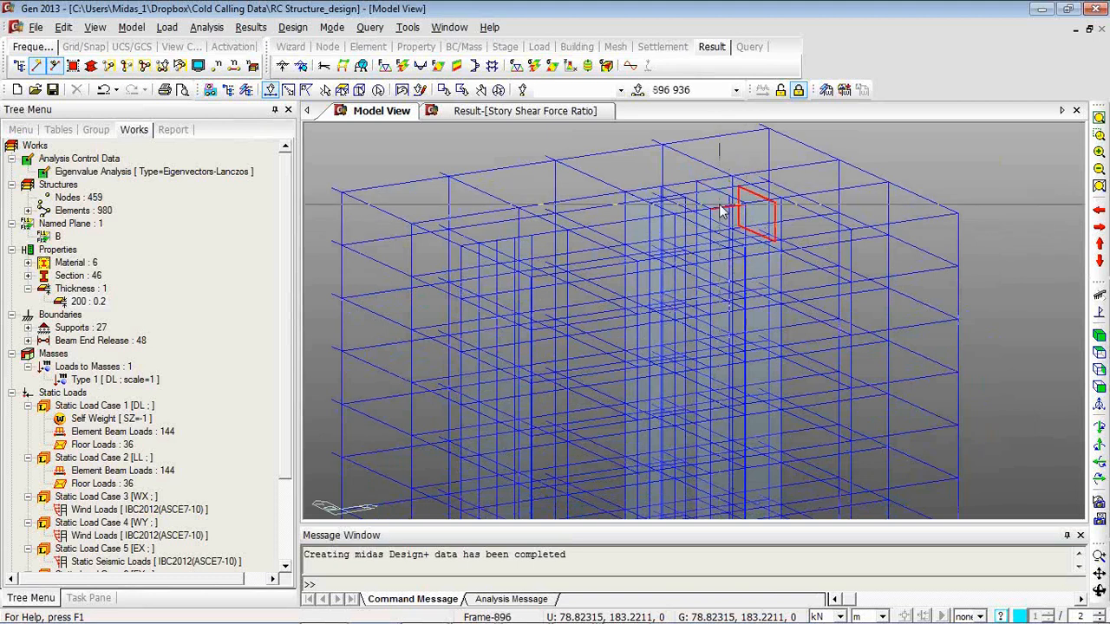
{"action": "left_click", "coordinate": [719, 209]}
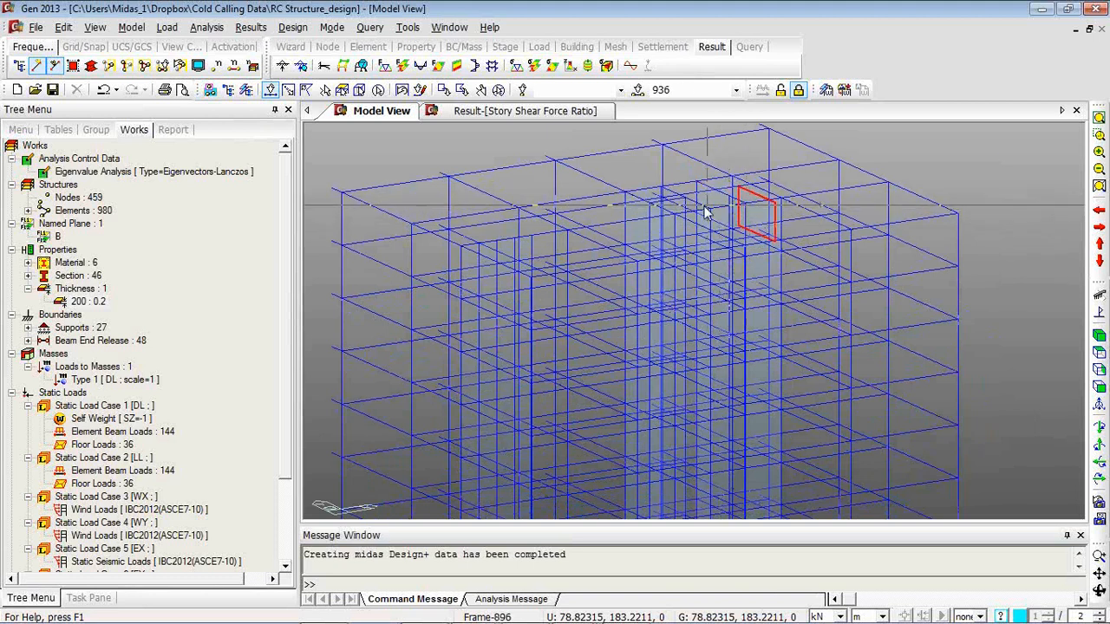
- Add elements 706, 728, 826 and 980 around the other wall group to the selection
{"action": "left_click", "coordinate": [489, 286]}
{"action": "left_click", "coordinate": [505, 309]}
{"action": "left_click", "coordinate": [508, 293]}
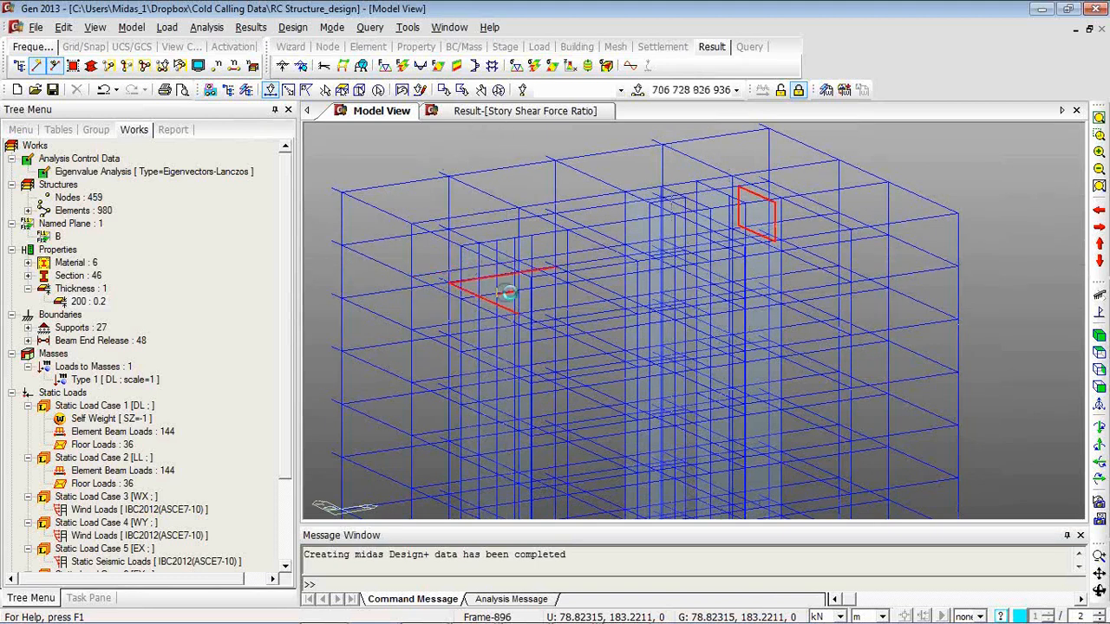
{"action": "scroll", "coordinate": [509, 293], "scroll_direction": "up", "scroll_amount": 2}
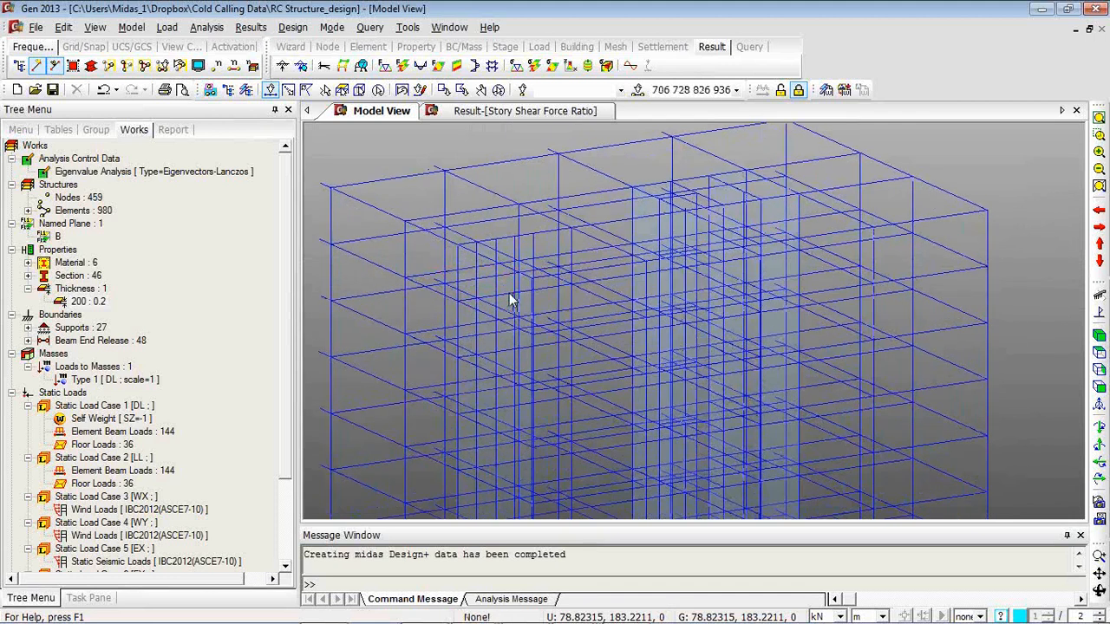
{"action": "scroll", "coordinate": [509, 293], "scroll_direction": "up", "scroll_amount": 3}
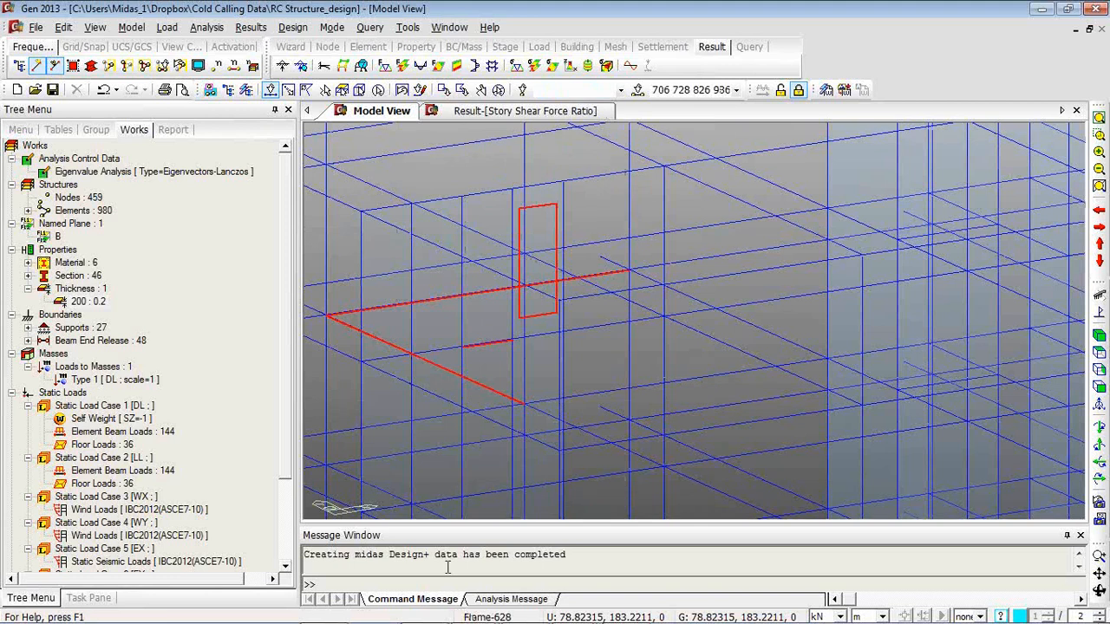
- Switch to midas Design+ and import the selected elements as RC shear walls, accepting the differing design code
{"action": "key", "text": "alt+Tab"}
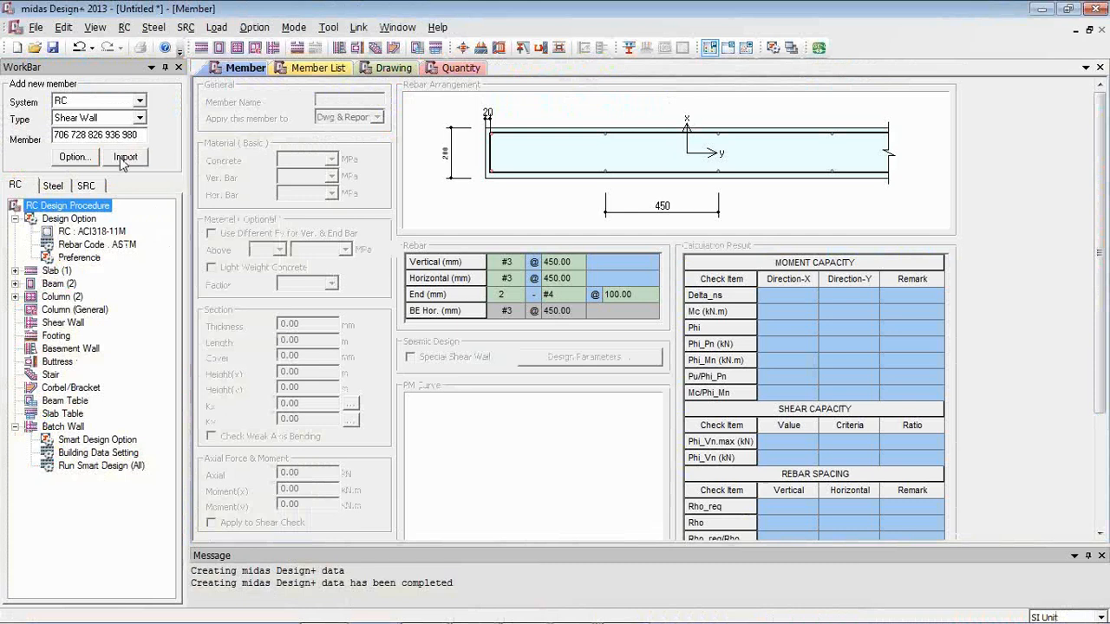
{"action": "left_click", "coordinate": [124, 159]}
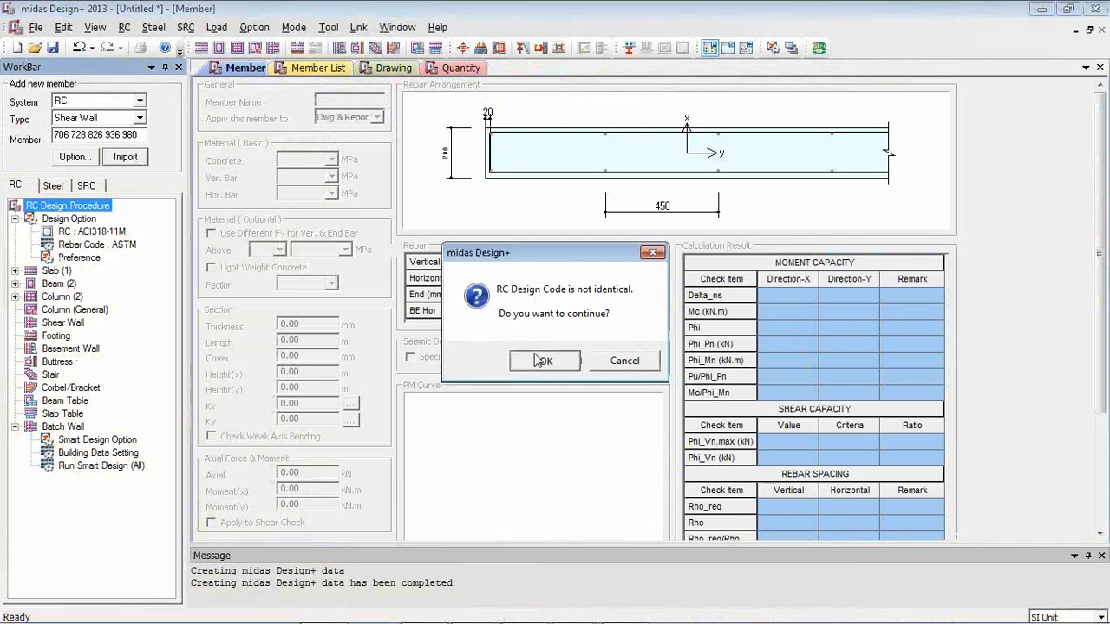
{"action": "left_click", "coordinate": [542, 361]}
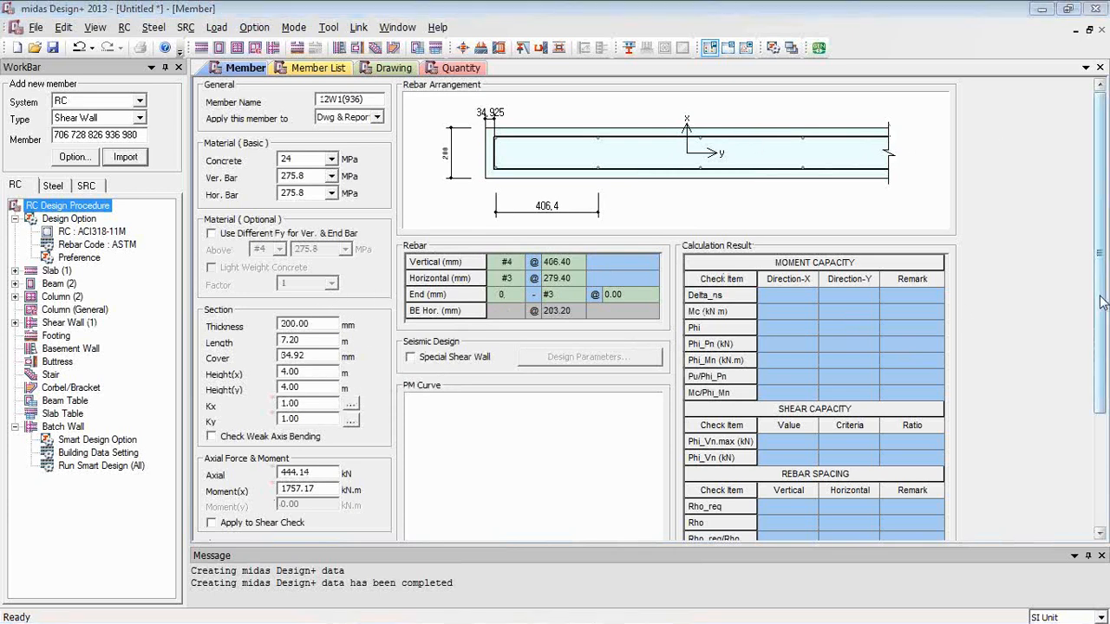
- Design shear wall 12W1(936) and review its PM curve, moment and shear capacity, rebar spacing and rebar arrangement
{"action": "scroll", "coordinate": [1100, 304], "scroll_direction": "down", "scroll_amount": 3}
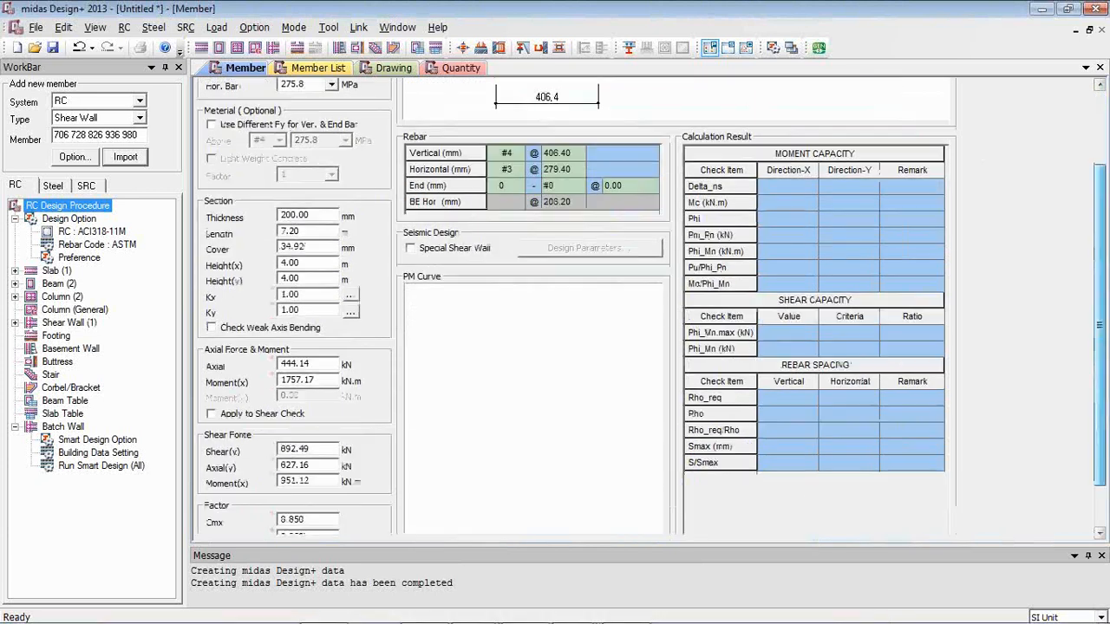
{"action": "scroll", "coordinate": [248, 545], "scroll_direction": "down", "scroll_amount": 2}
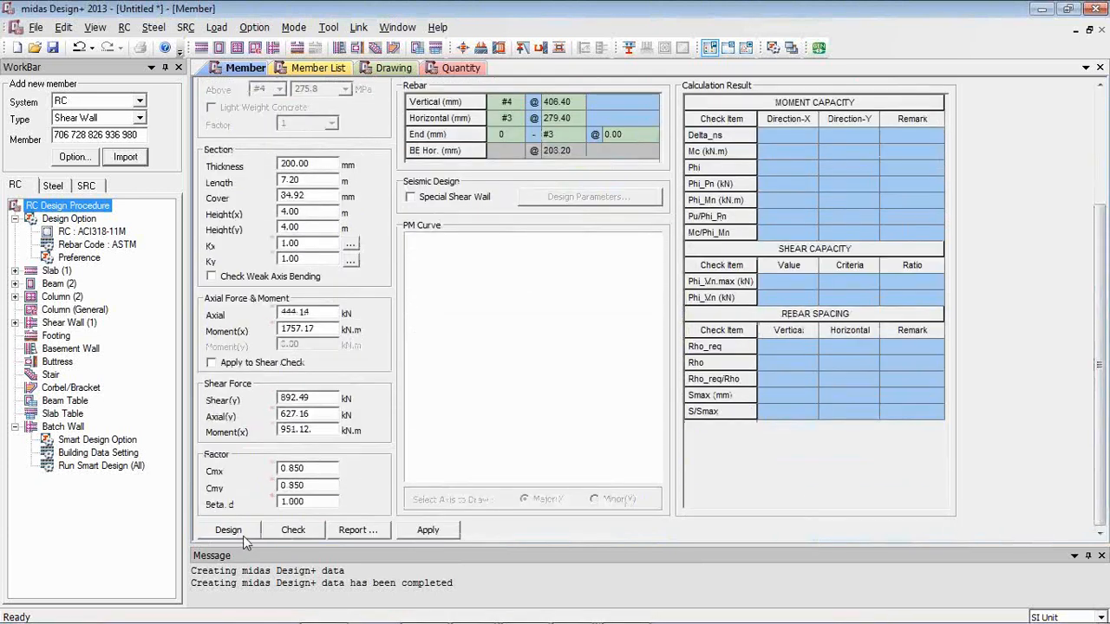
{"action": "left_click", "coordinate": [244, 536]}
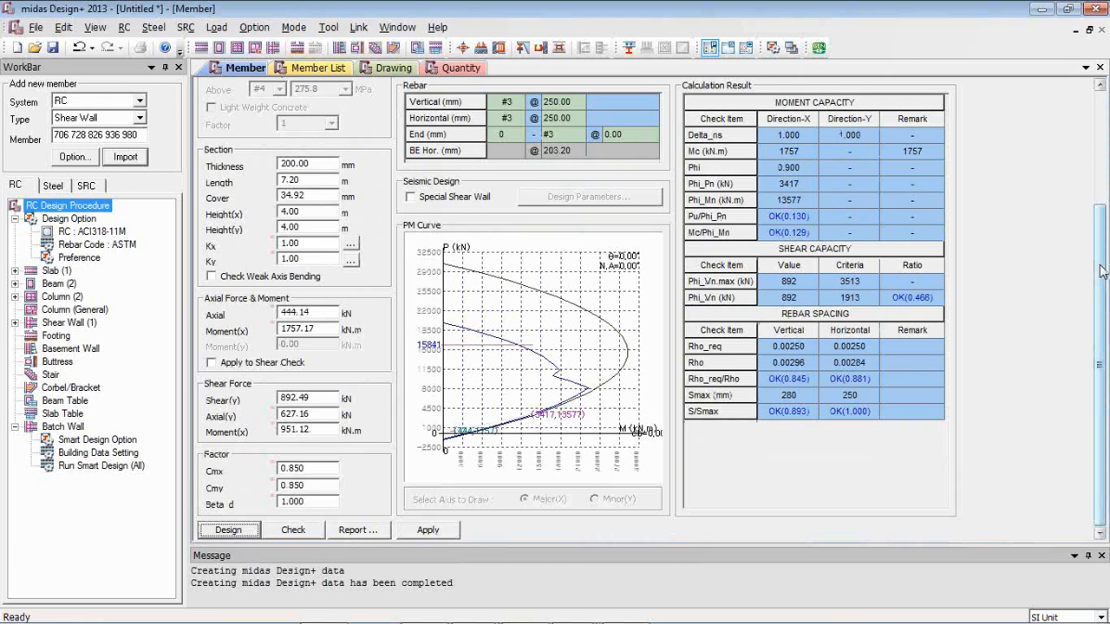
{"action": "scroll", "coordinate": [1097, 252], "scroll_direction": "up", "scroll_amount": 3}
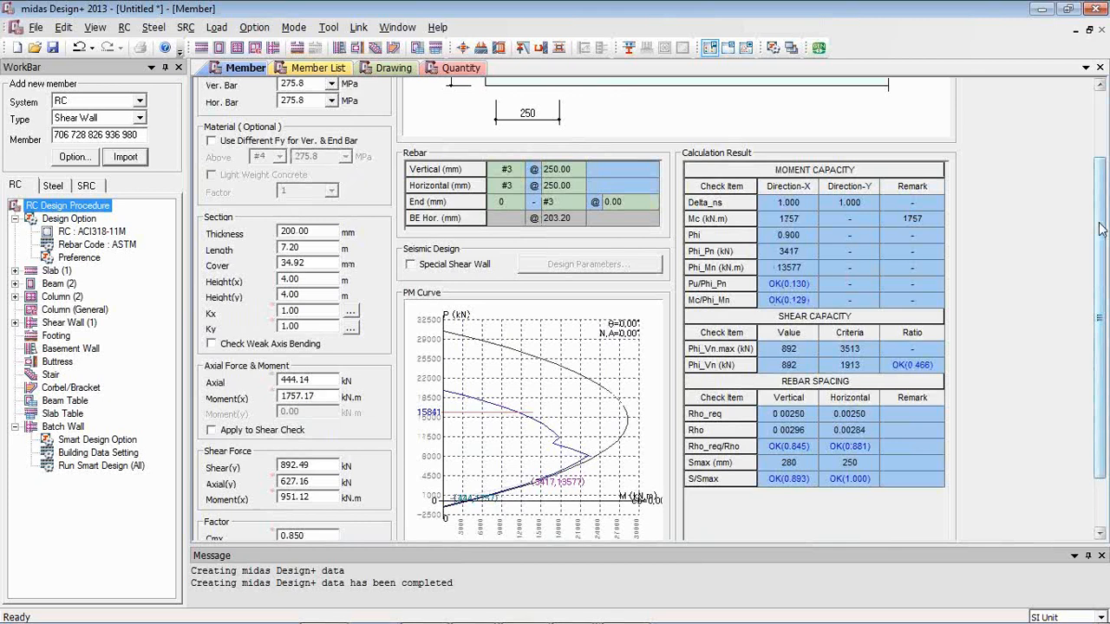
{"action": "left_click_drag", "start_coordinate": [1101, 229], "coordinate": [1100, 159]}
- Create the RC shear wall drawing and inspect the typical wall details and the 12W1(936) reinforcement row
{"action": "left_click", "coordinate": [408, 67]}
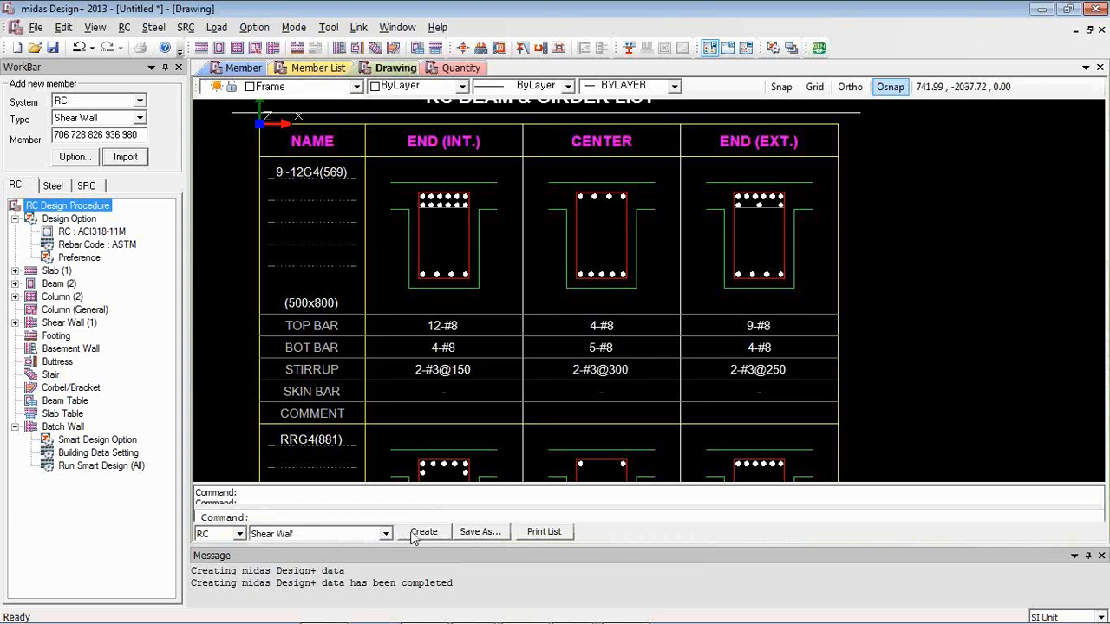
{"action": "left_click", "coordinate": [414, 537]}
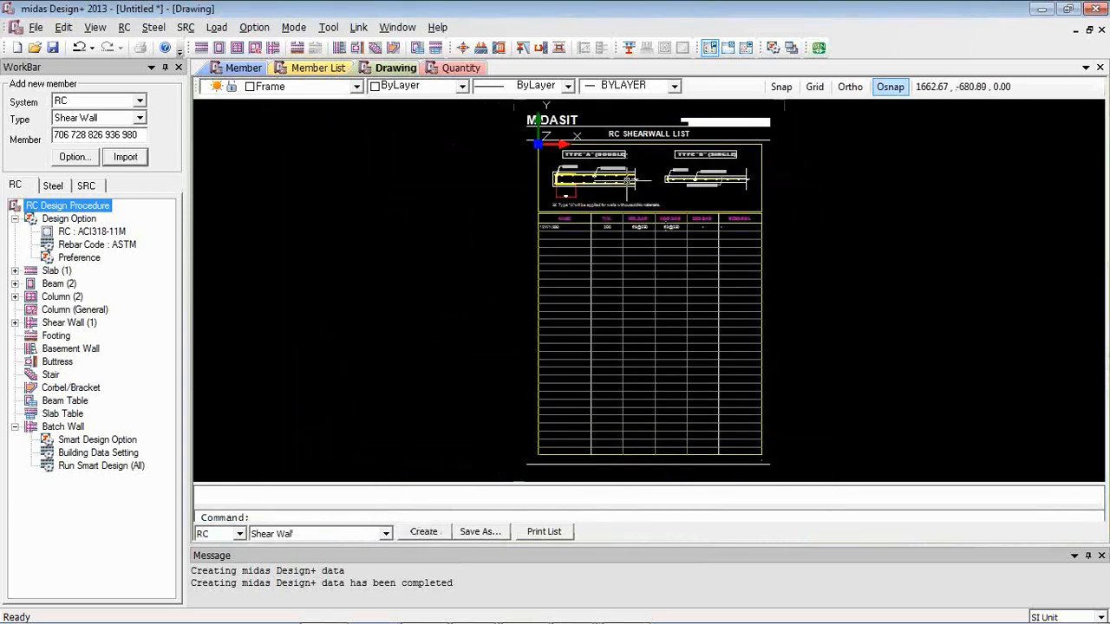
{"action": "scroll", "coordinate": [666, 180], "scroll_direction": "up", "scroll_amount": 5}
{"action": "scroll", "coordinate": [660, 210], "scroll_direction": "down", "scroll_amount": 3}
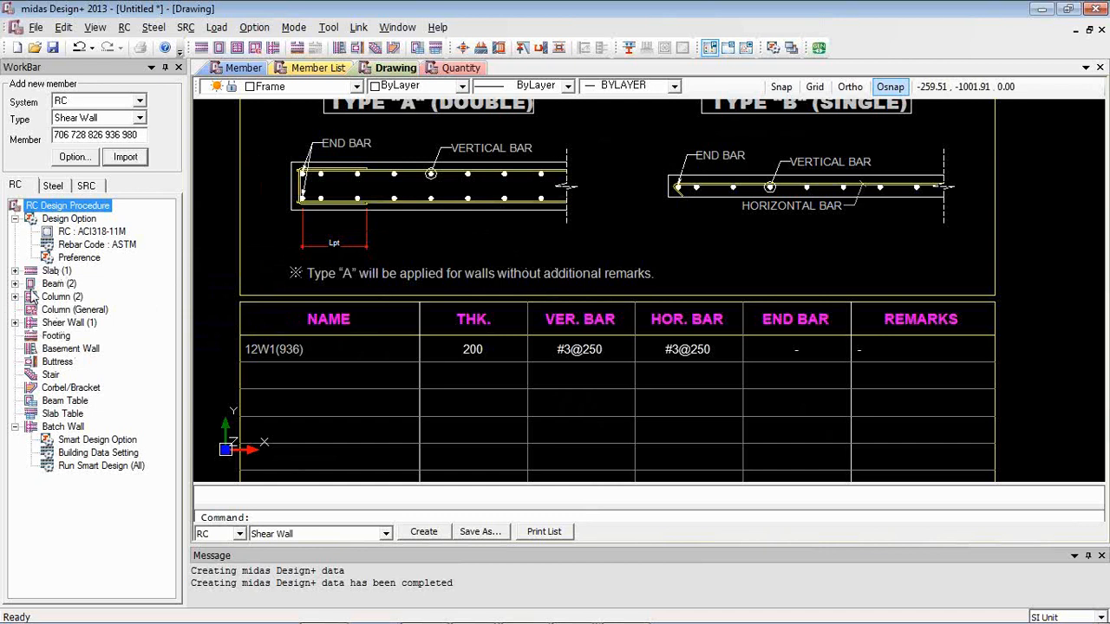
- Switch to midas Gen, clear the wall selection, and select base nodes 49to51 and 56 along one side of the building
{"action": "key", "text": "alt+Tab"}
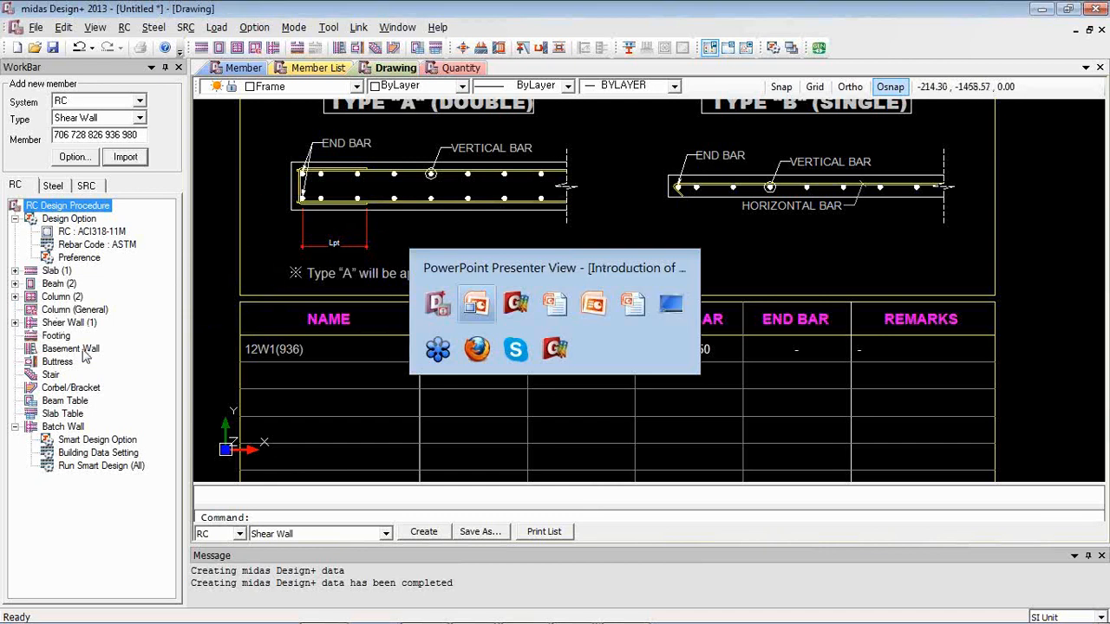
{"action": "left_click", "coordinate": [523, 312]}
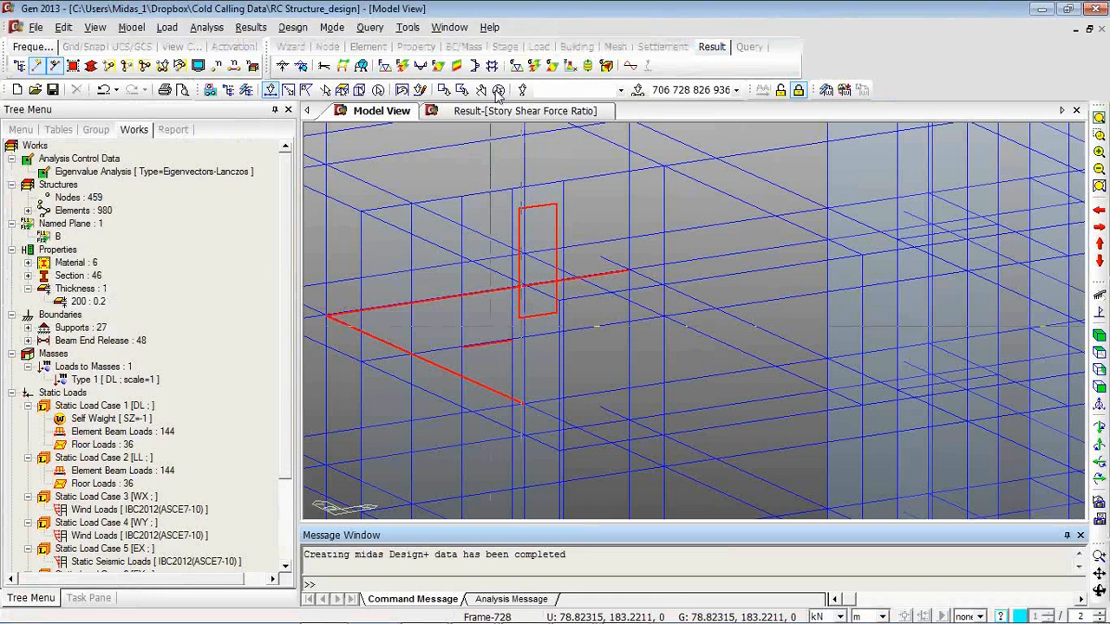
{"action": "left_click", "coordinate": [498, 91]}
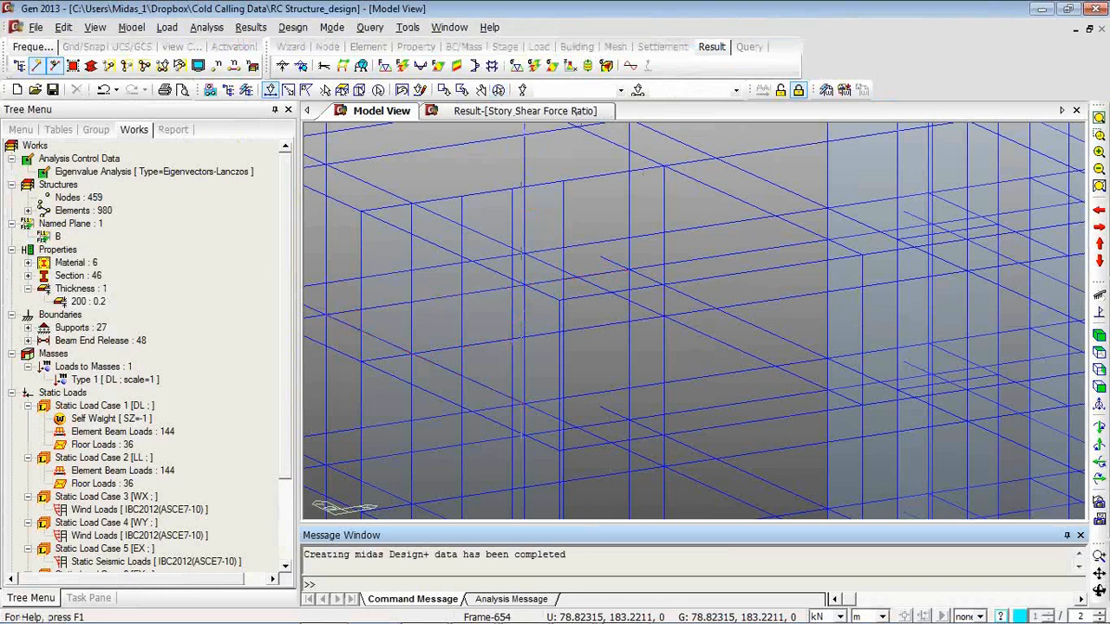
{"action": "left_click", "coordinate": [1098, 337]}
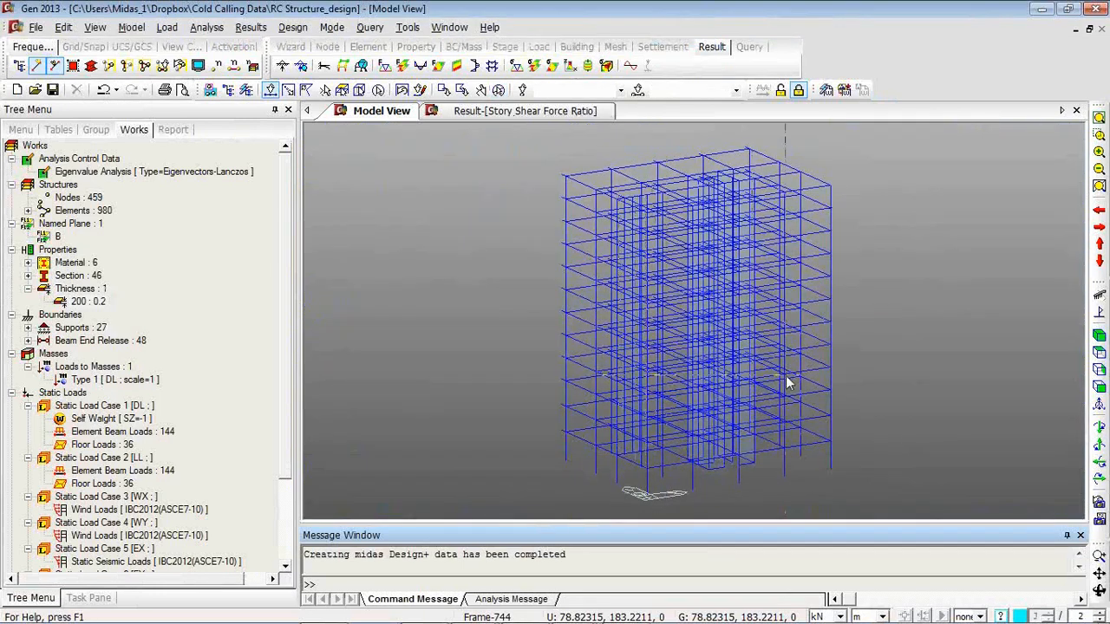
{"action": "left_click", "coordinate": [1099, 387]}
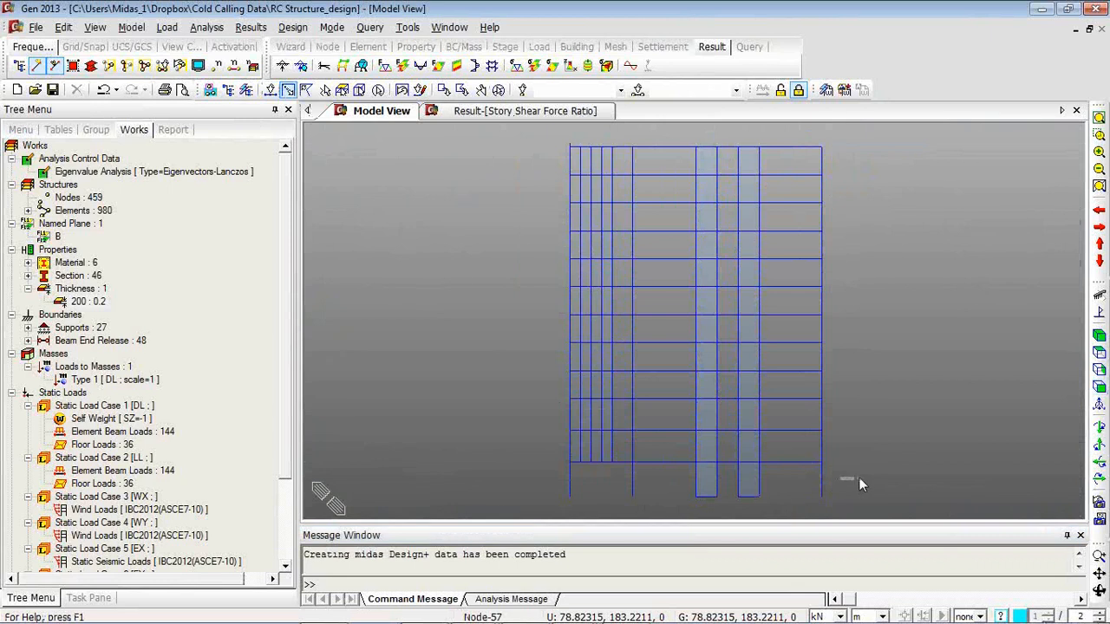
{"action": "left_click_drag", "start_coordinate": [801, 486], "coordinate": [844, 512]}
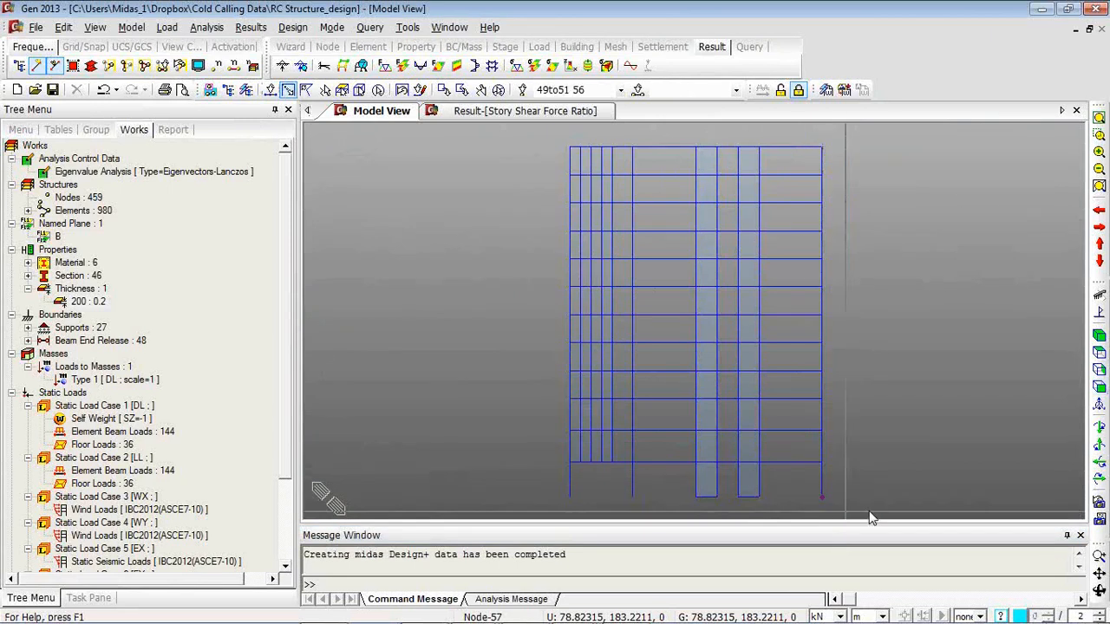
{"action": "left_click", "coordinate": [1097, 336]}
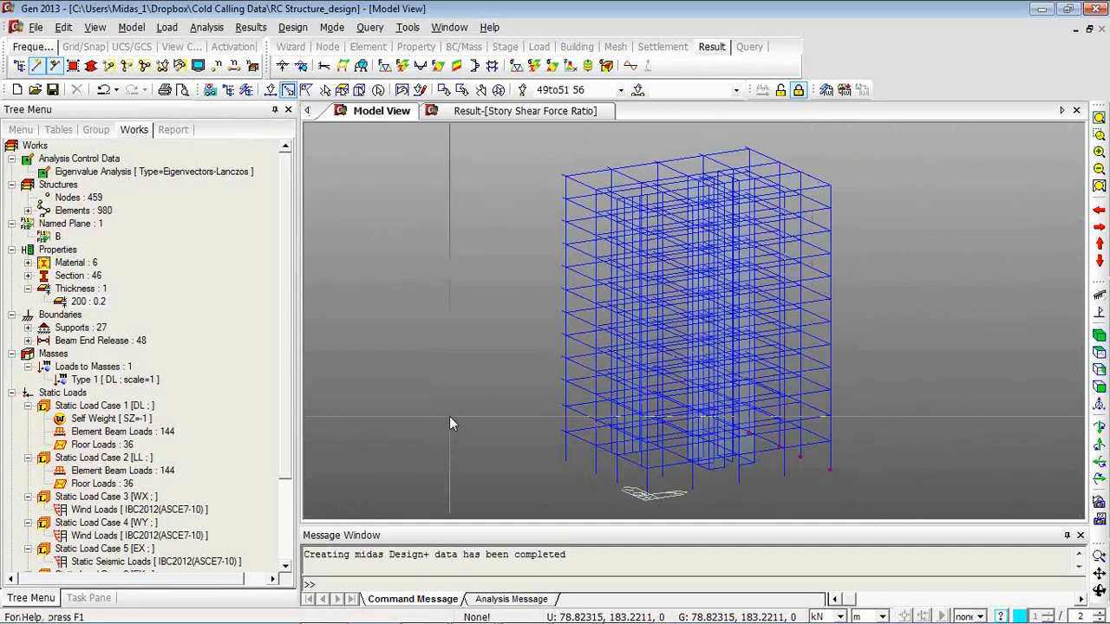
- Switch to midas Design+ and import the selected nodes 49to51 56 as RC footings
{"action": "key", "text": "alt+Tab"}
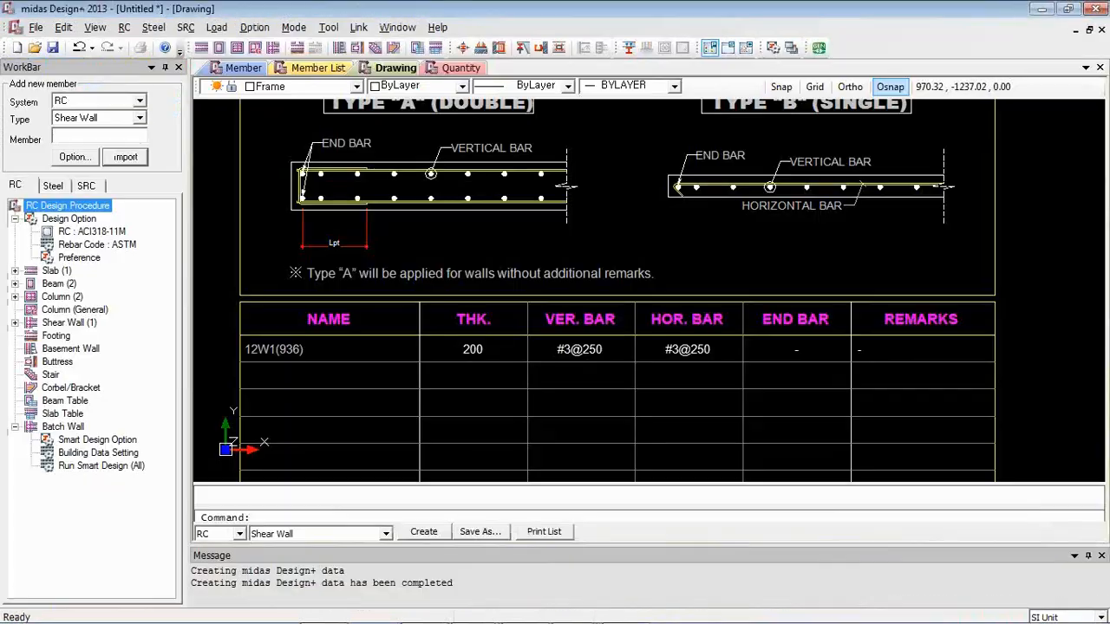
{"action": "left_click", "coordinate": [139, 119]}
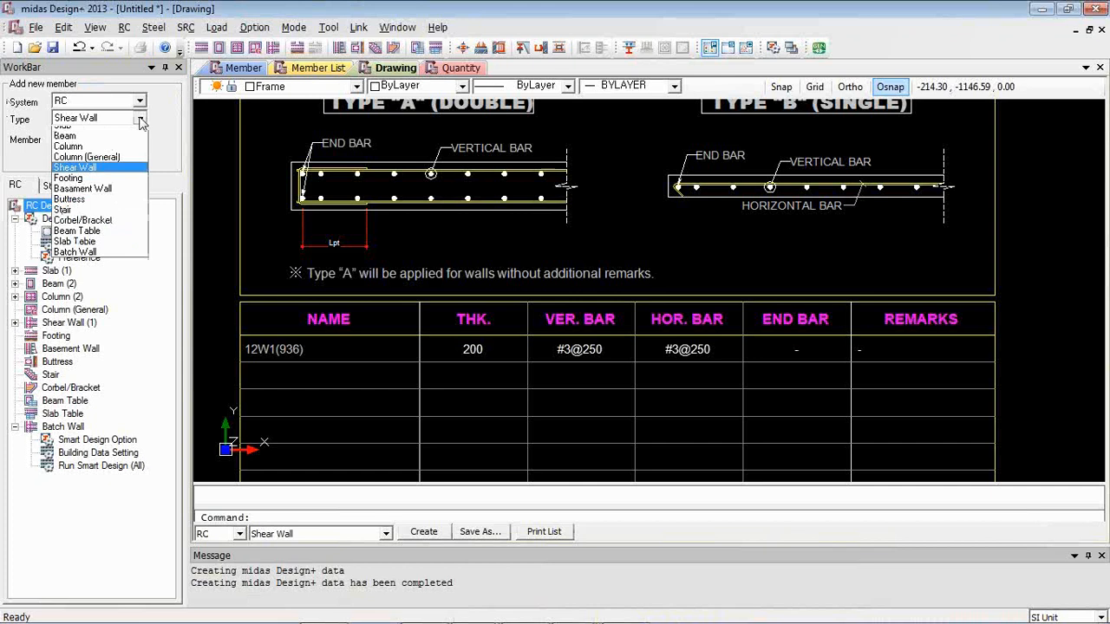
{"action": "left_click", "coordinate": [106, 186]}
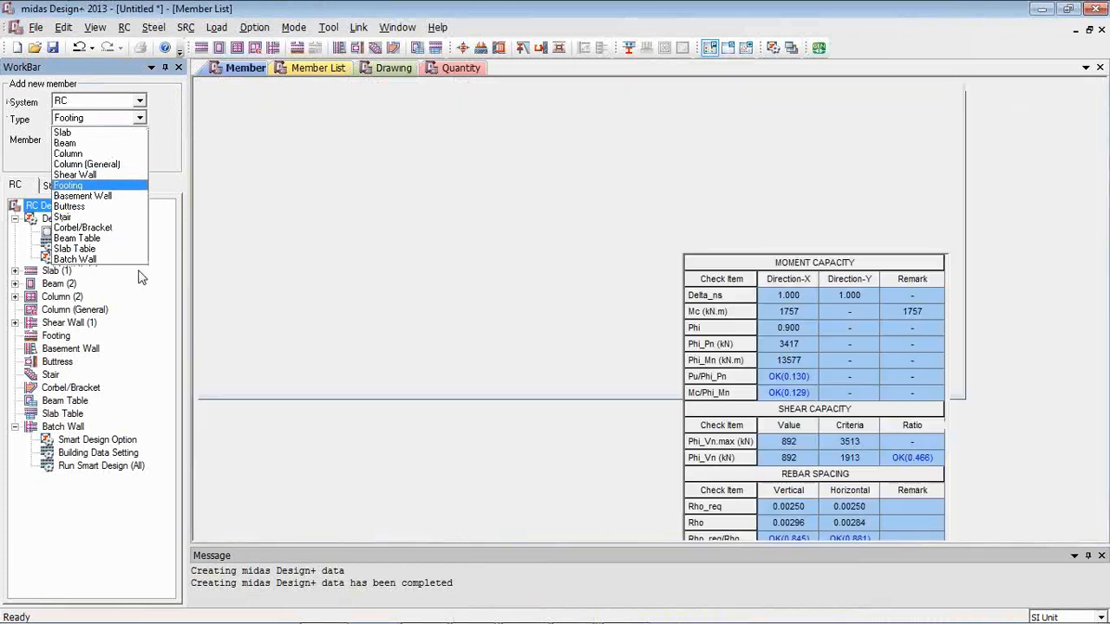
{"action": "left_click", "coordinate": [132, 157]}
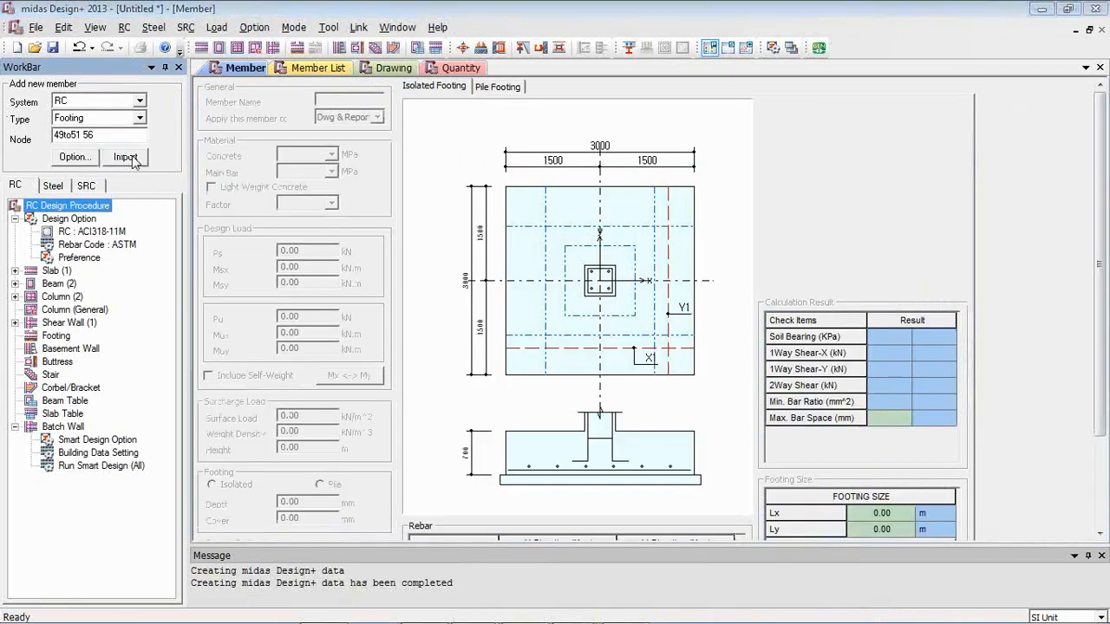
{"action": "left_click", "coordinate": [544, 361]}
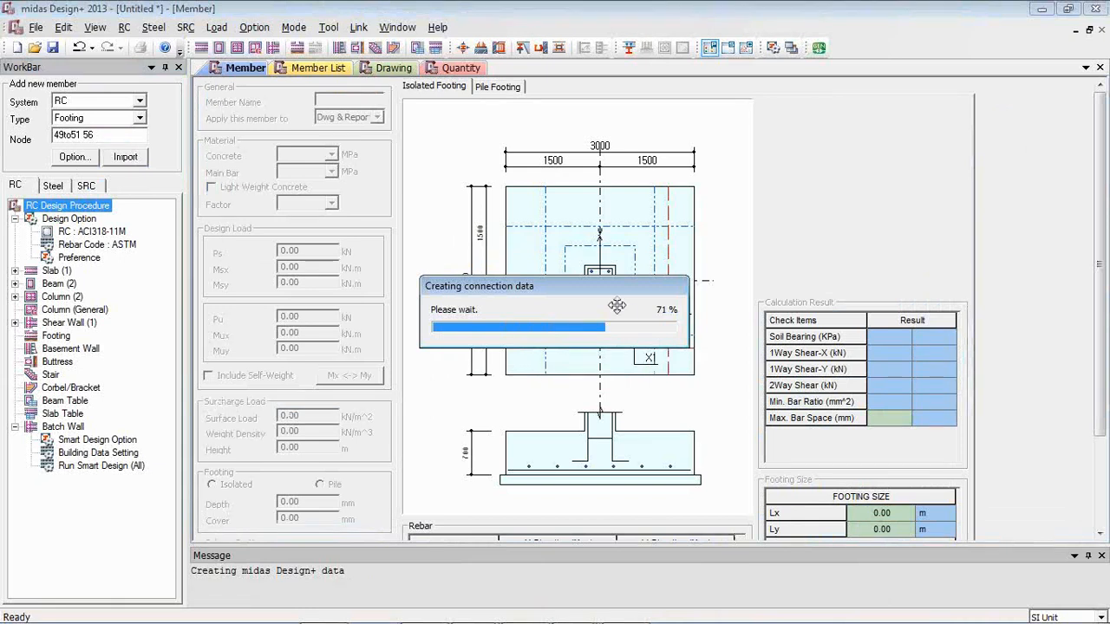
{"action": "left_click_drag", "start_coordinate": [615, 289], "coordinate": [622, 123]}
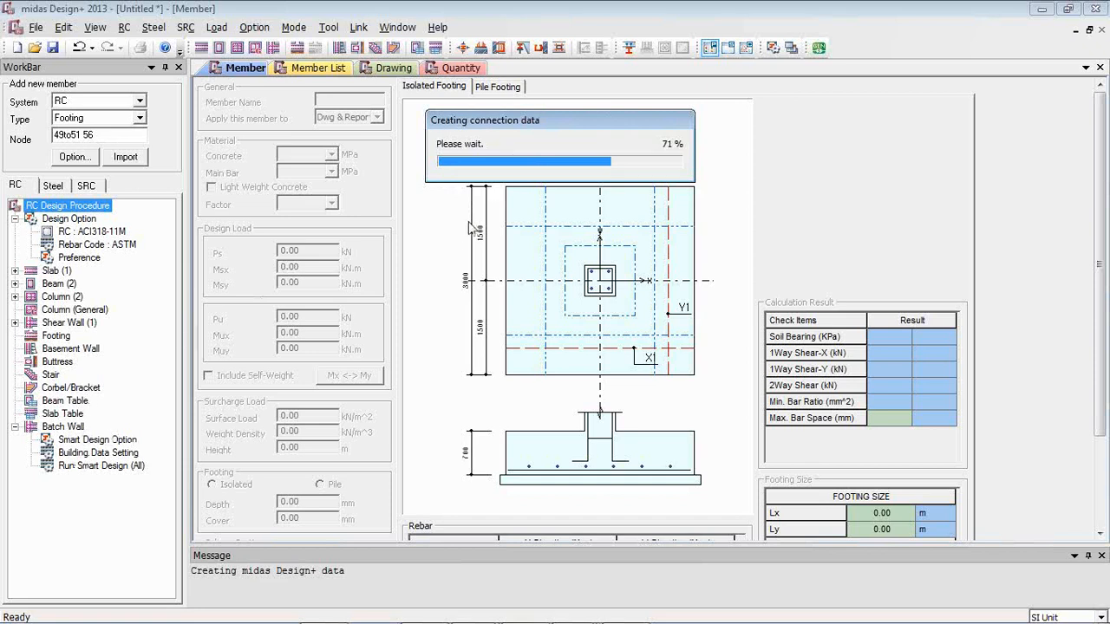
{"action": "left_click_drag", "start_coordinate": [567, 123], "coordinate": [604, 157]}
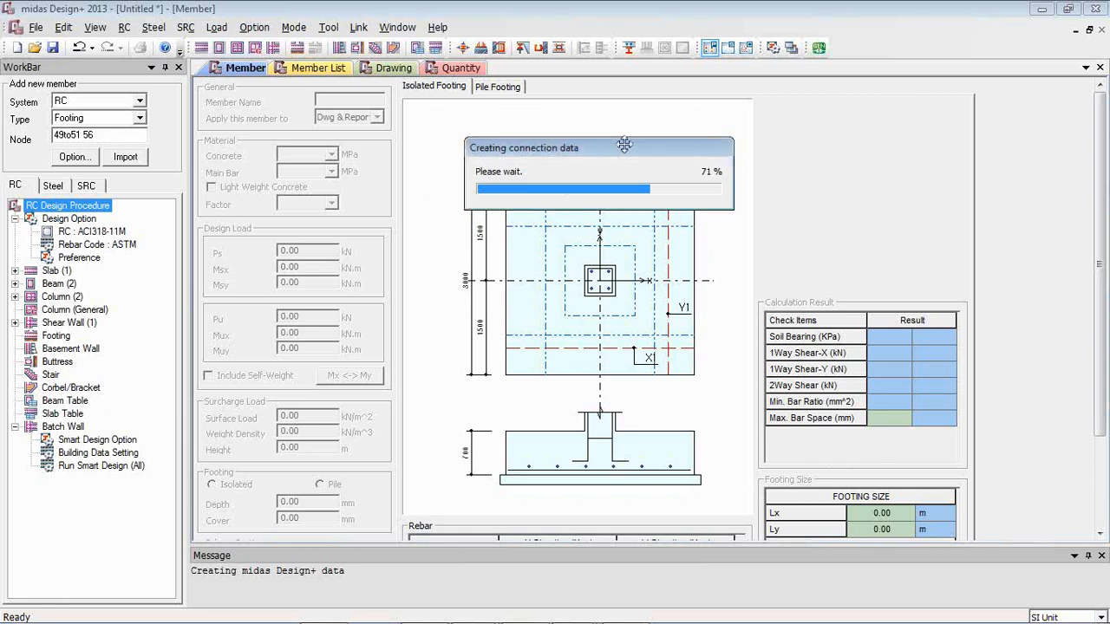
{"action": "left_click_drag", "start_coordinate": [624, 145], "coordinate": [644, 97]}
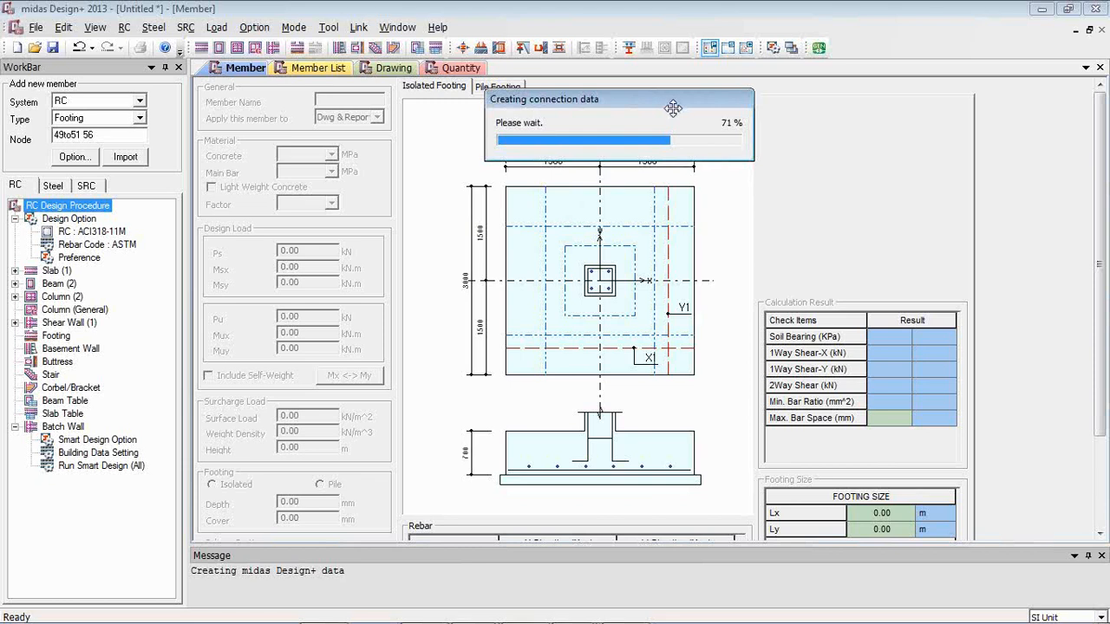
{"action": "left_click_drag", "start_coordinate": [673, 107], "coordinate": [680, 143]}
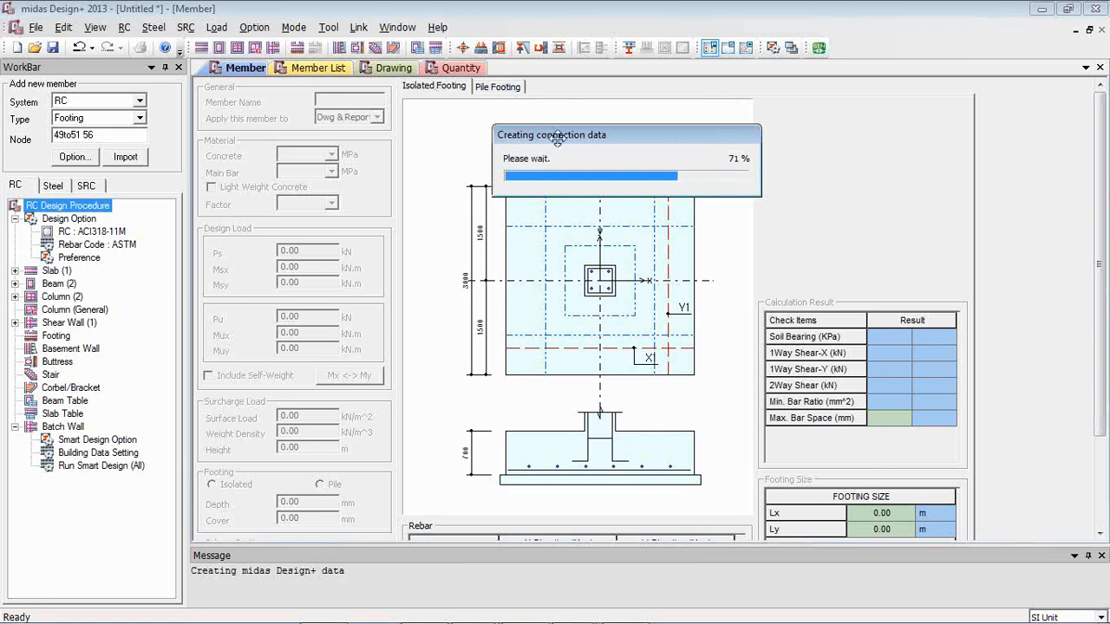
{"action": "left_click_drag", "start_coordinate": [554, 137], "coordinate": [622, 116]}
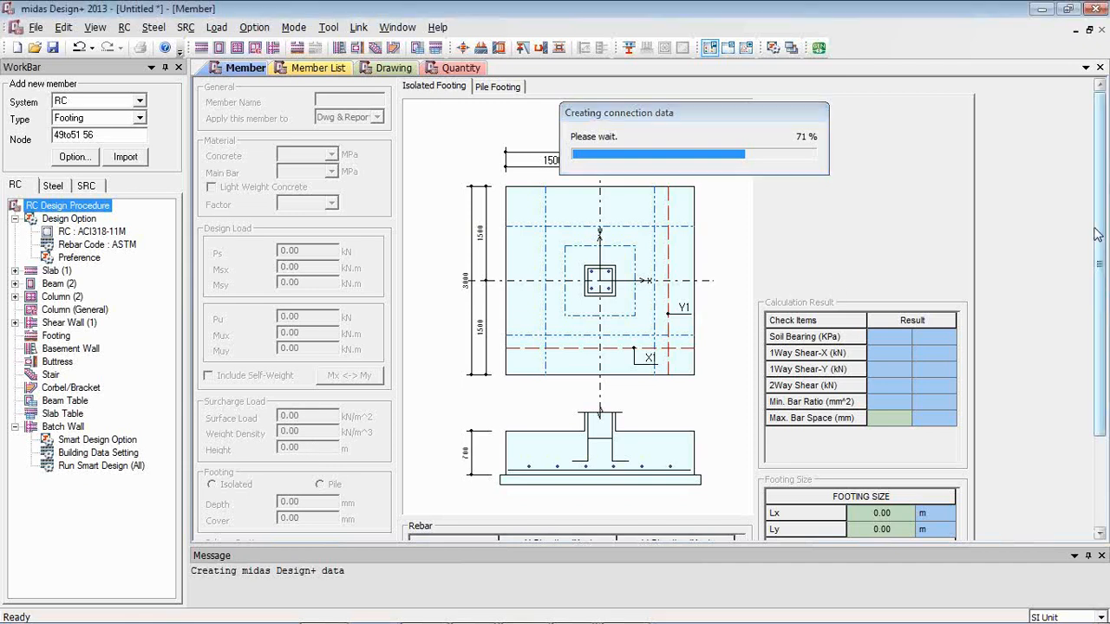
{"action": "left_click_drag", "start_coordinate": [1097, 234], "coordinate": [1097, 327]}
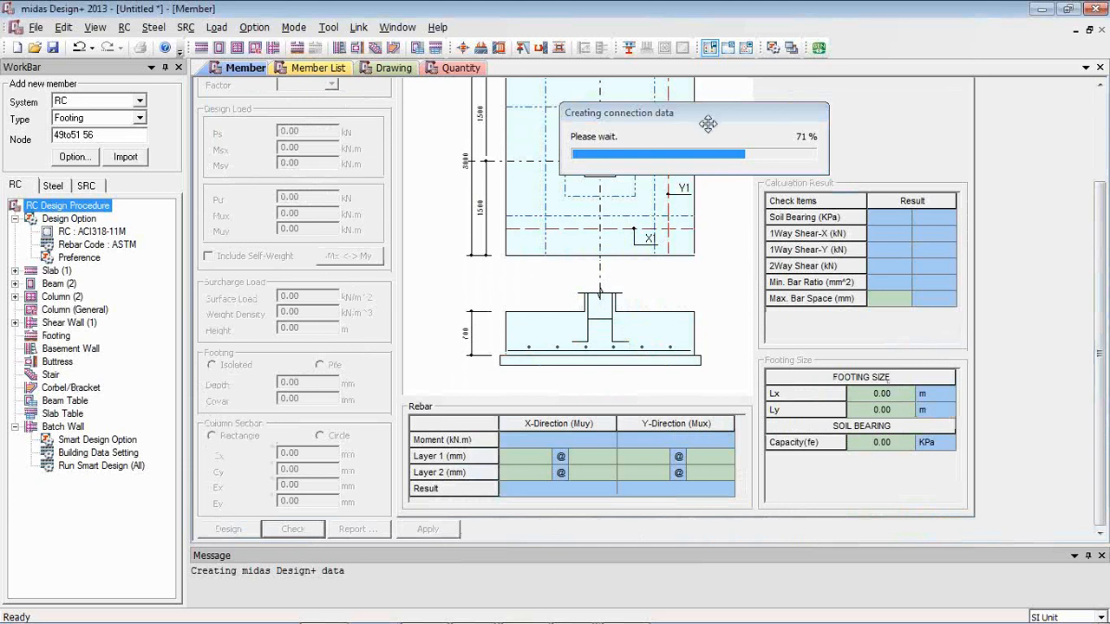
{"action": "left_click_drag", "start_coordinate": [707, 123], "coordinate": [609, 205]}
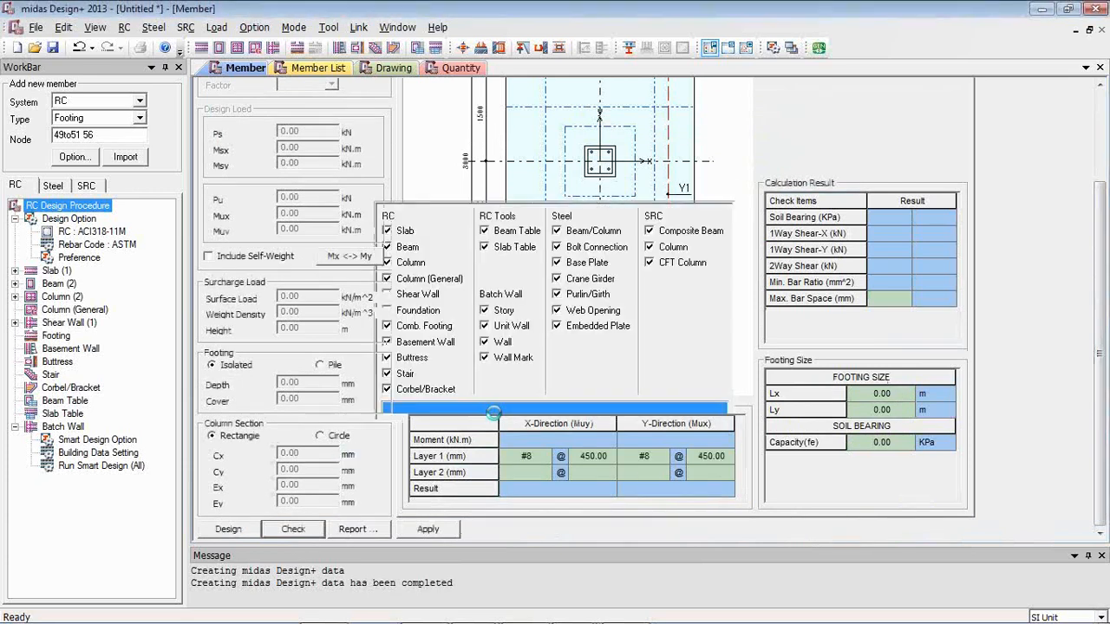
- List the imported footings and set the surcharge on footing 1C4(49) to a 20 kN/m^2 surface load and 1 m height
{"action": "scroll", "coordinate": [1101, 234], "scroll_direction": "up", "scroll_amount": 5}
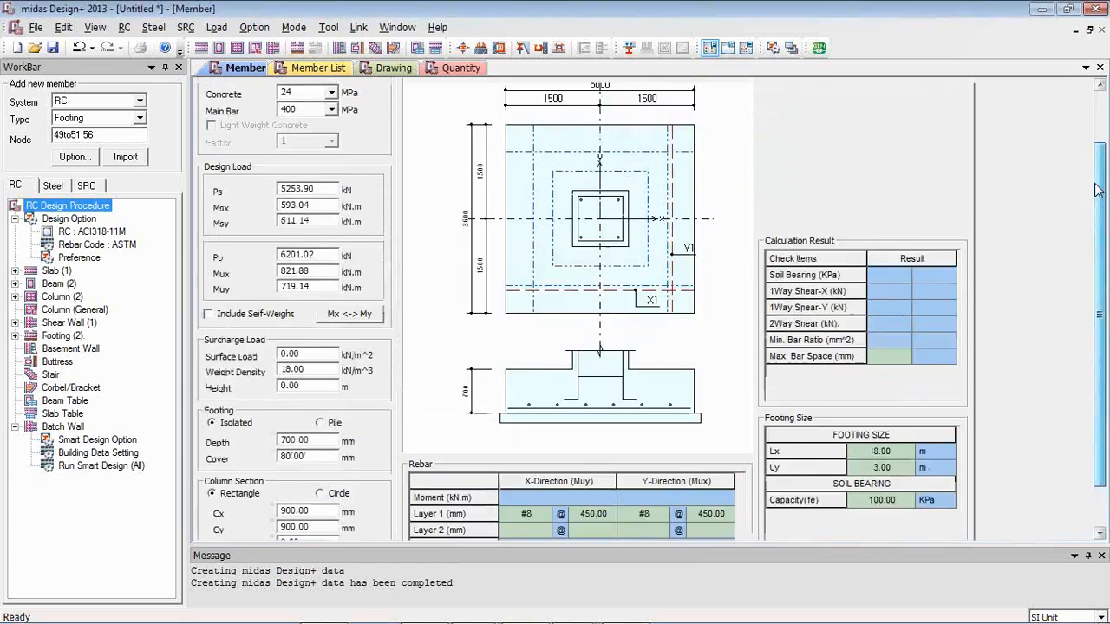
{"action": "double_click", "coordinate": [57, 336]}
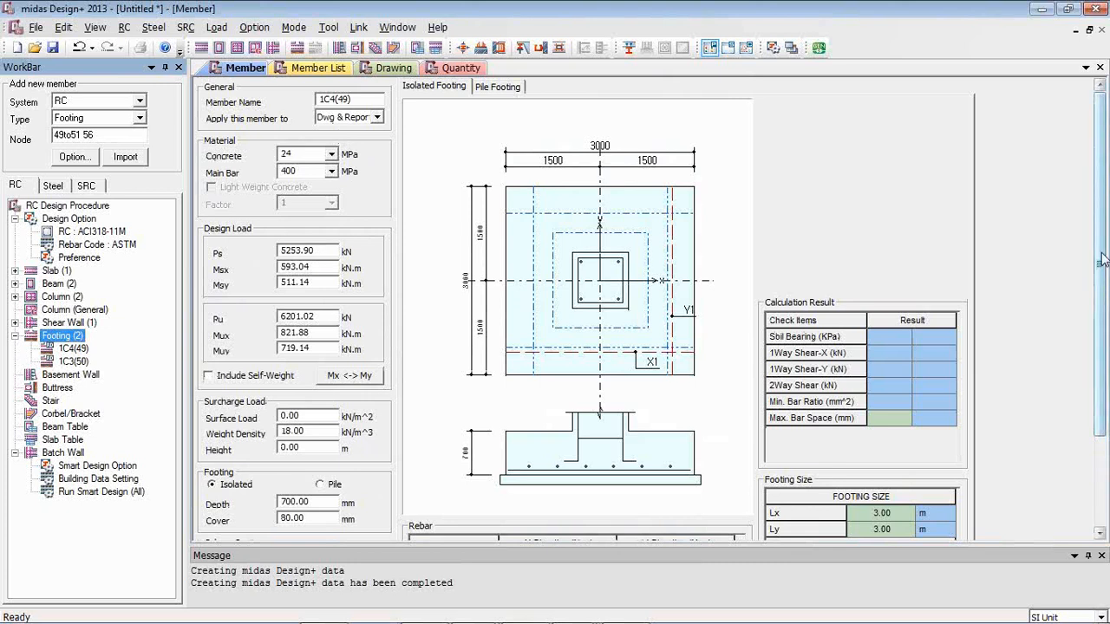
{"action": "left_click_drag", "start_coordinate": [1102, 258], "coordinate": [1089, 401]}
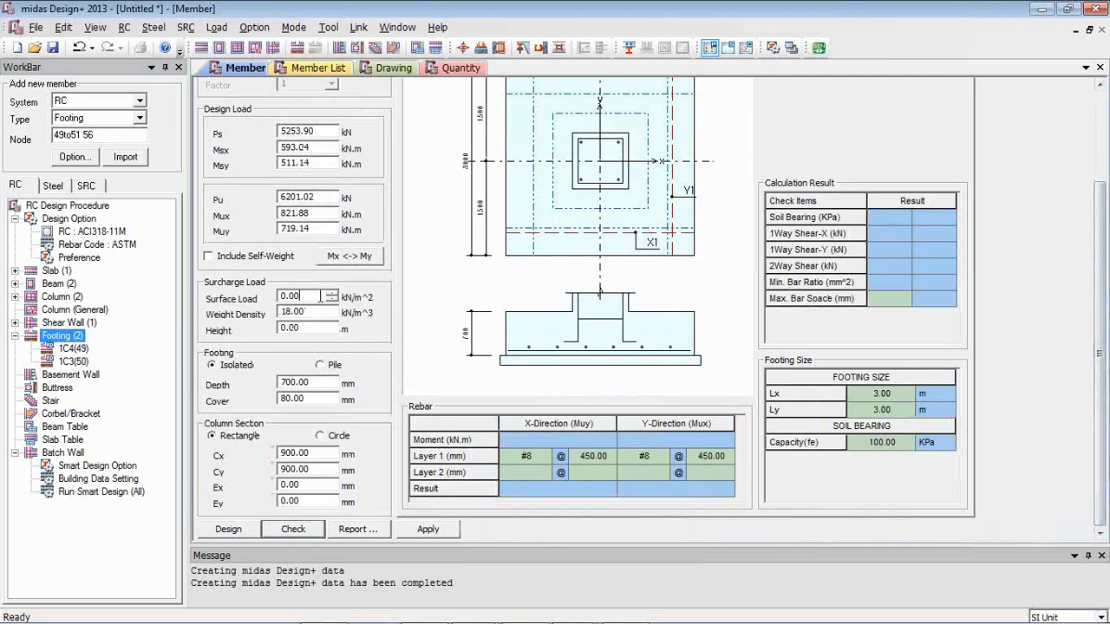
{"action": "left_click_drag", "start_coordinate": [319, 297], "coordinate": [245, 290]}
{"action": "type", "text": "20"}
{"action": "double_click", "coordinate": [303, 328]}
{"action": "type", "text": "1"}
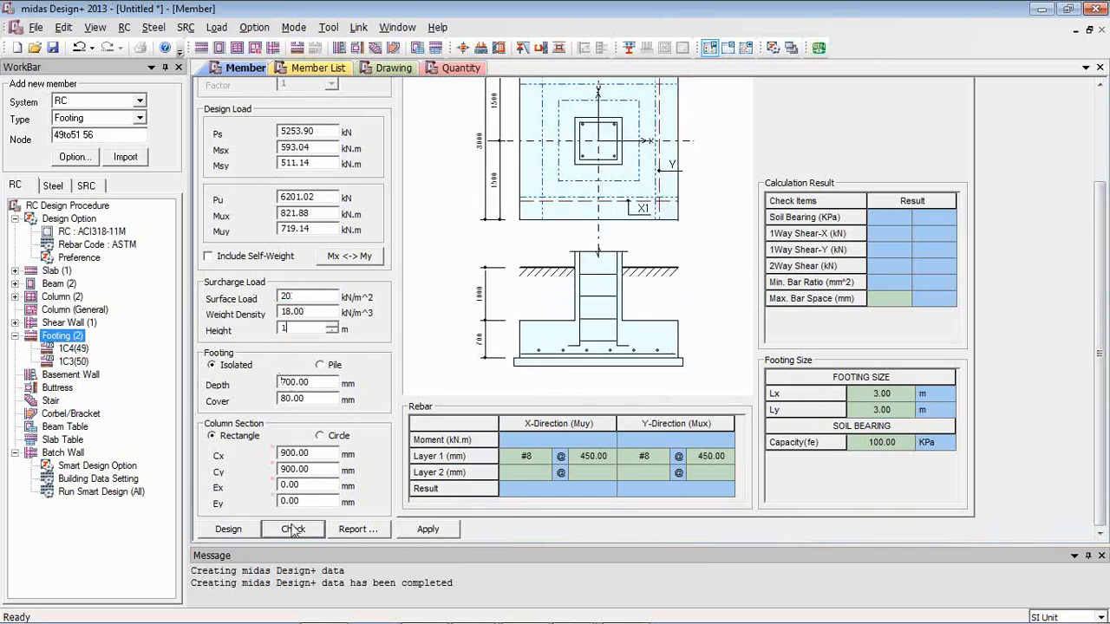
- Set the soil bearing capacity of footing 1C4(49) to 400 KPa and run its design
{"action": "left_click", "coordinate": [877, 444]}
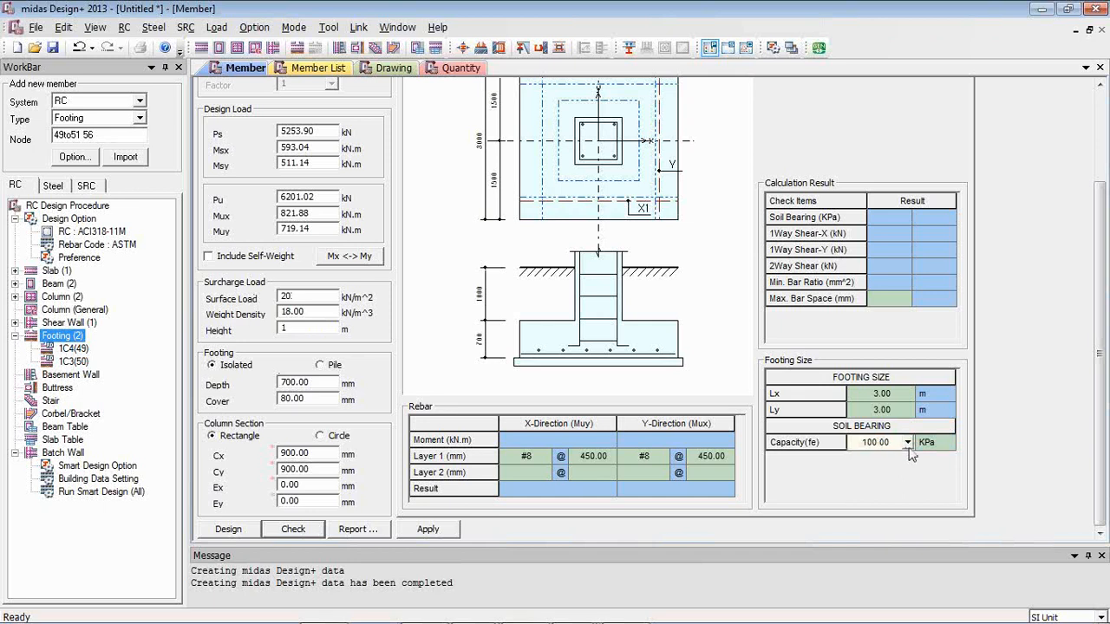
{"action": "left_click", "coordinate": [906, 443]}
{"action": "left_click", "coordinate": [877, 517]}
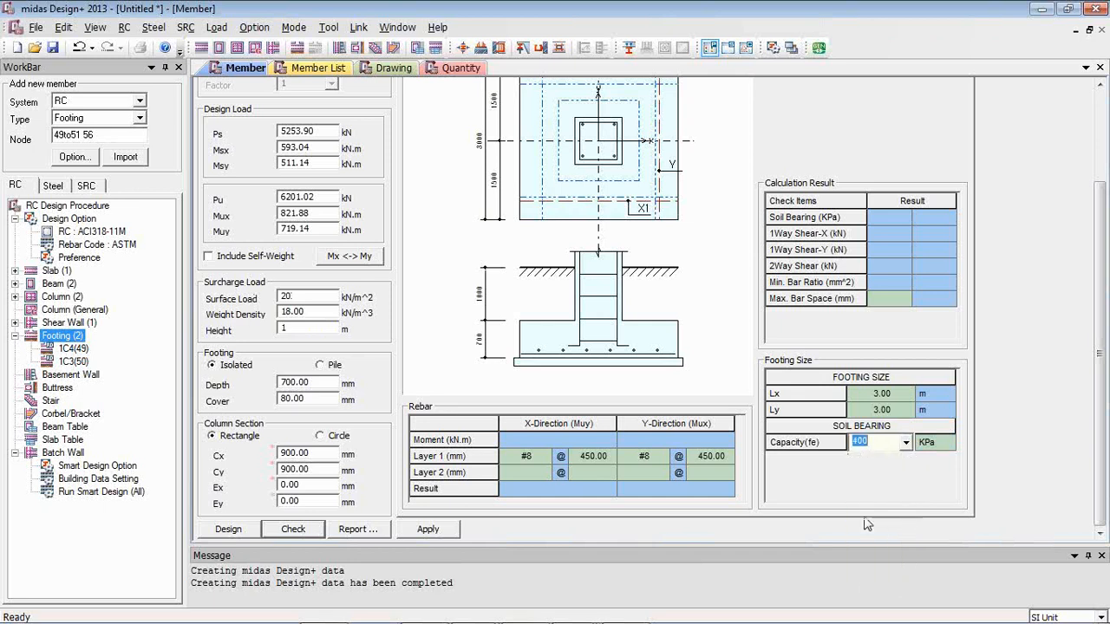
{"action": "left_click", "coordinate": [238, 529]}
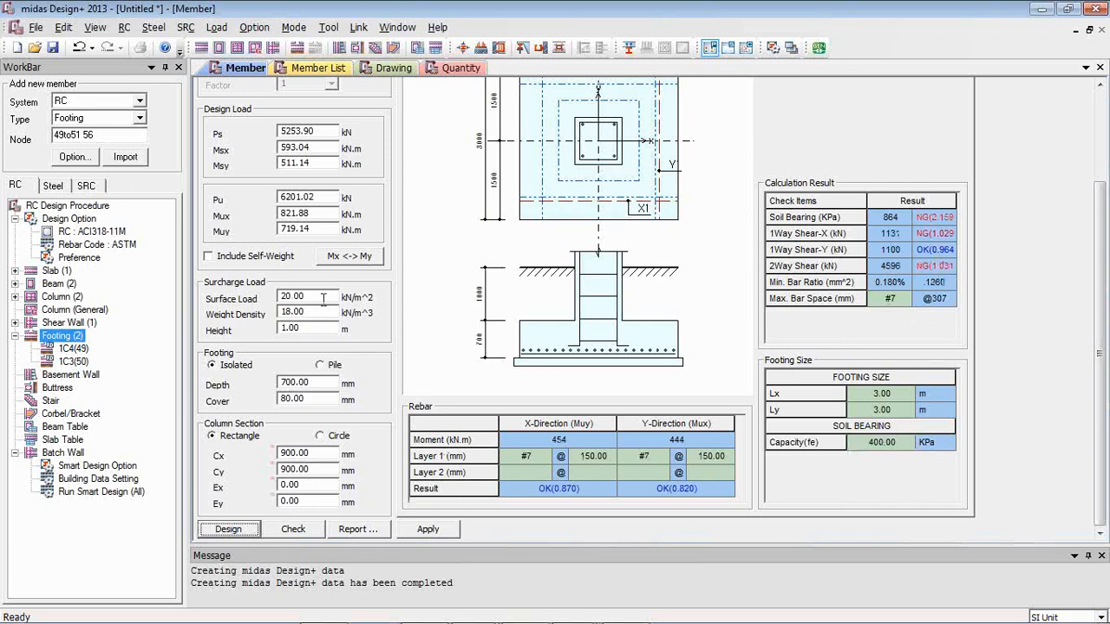
- Set the soil bearing capacity of footing 1C4(49) to 700 KPa and redesign it
{"action": "left_click", "coordinate": [892, 446]}
{"action": "left_click", "coordinate": [905, 442]}
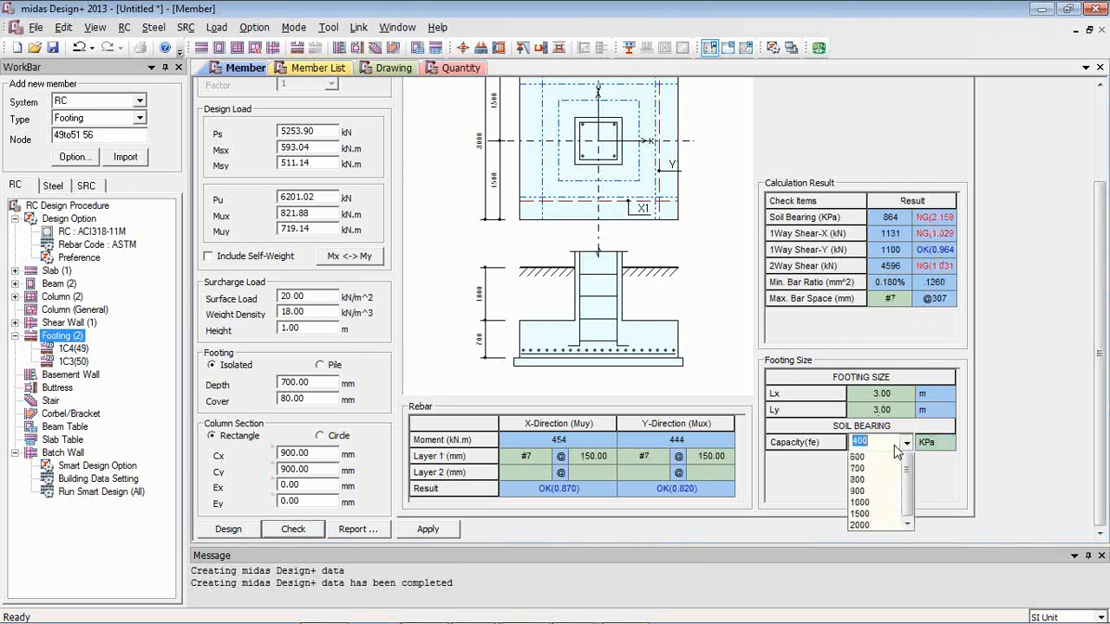
{"action": "left_click", "coordinate": [879, 528]}
{"action": "left_click", "coordinate": [228, 530]}
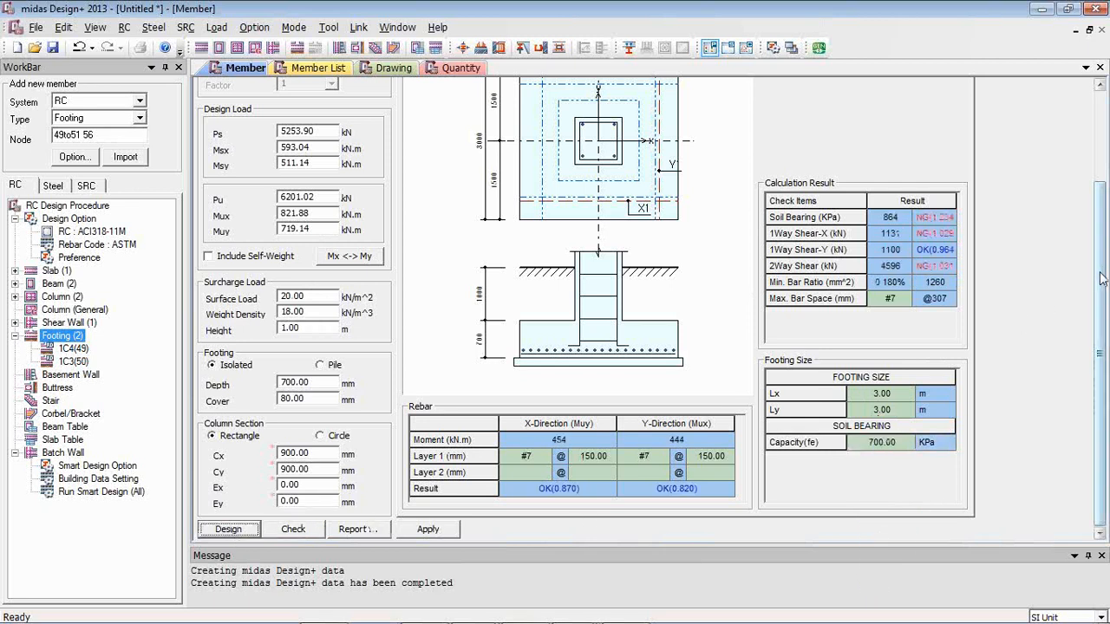
- View the pile footing option for 1C4(49), and return to the isolated footing design
{"action": "scroll", "coordinate": [1101, 277], "scroll_direction": "up", "scroll_amount": 3}
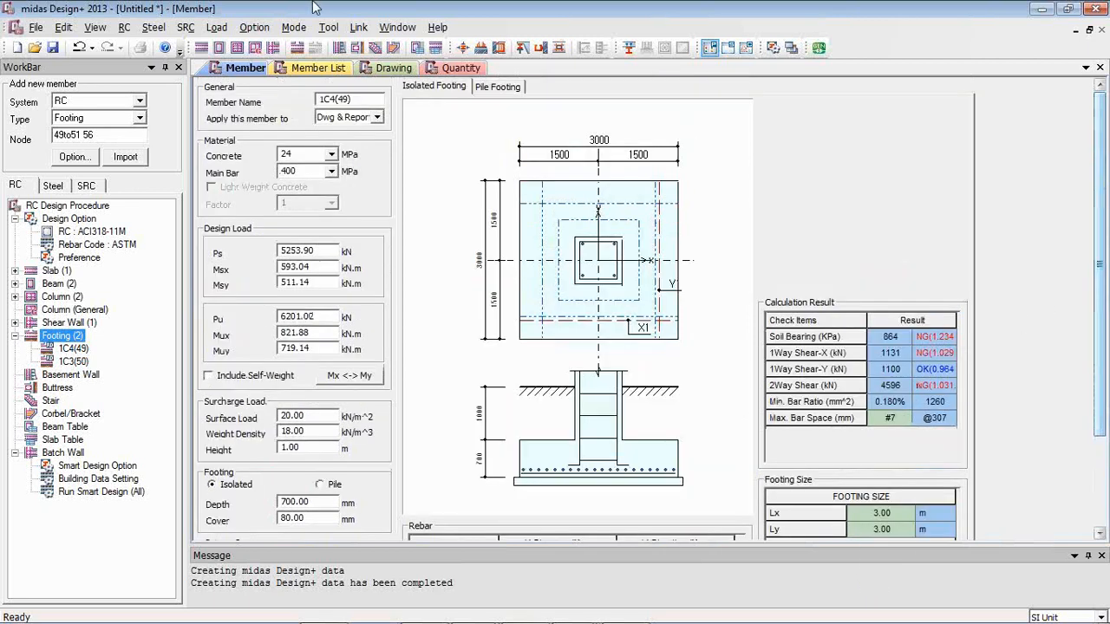
{"action": "left_click", "coordinate": [497, 87]}
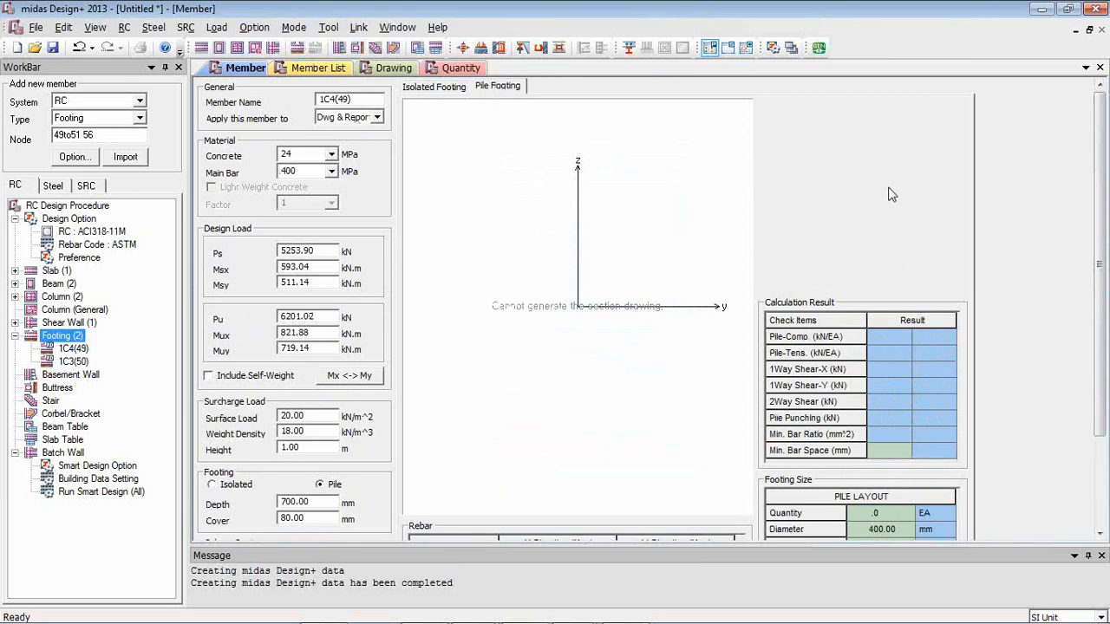
{"action": "left_click", "coordinate": [449, 86]}
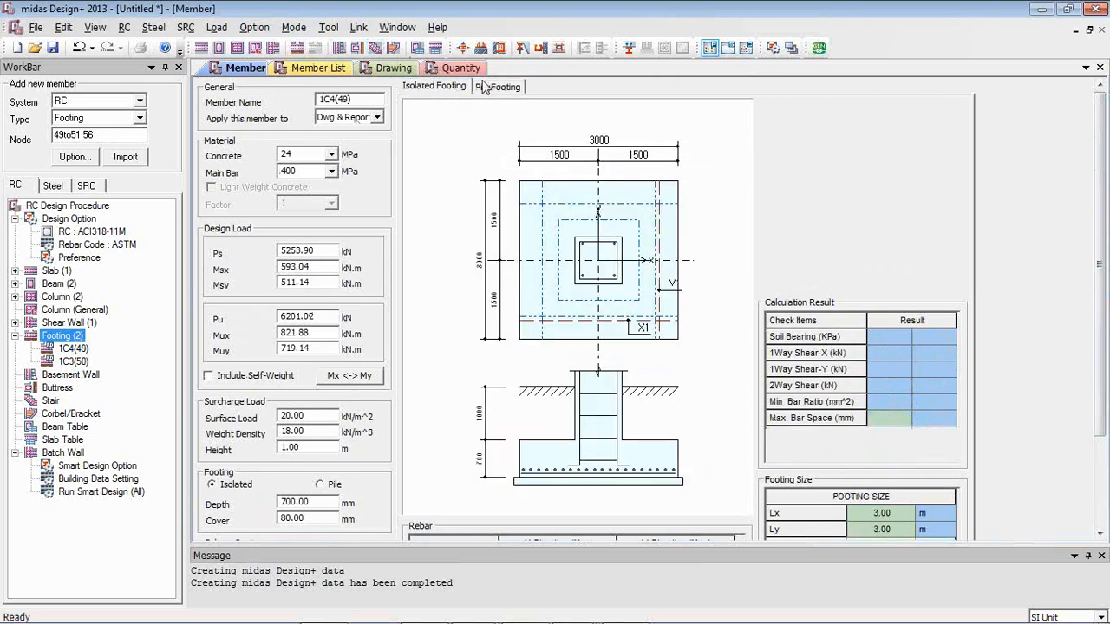
- Create the RC footing list drawing and inspect the plan, Type A and Type B details, and the footing schedule rows
{"action": "left_click", "coordinate": [373, 74]}
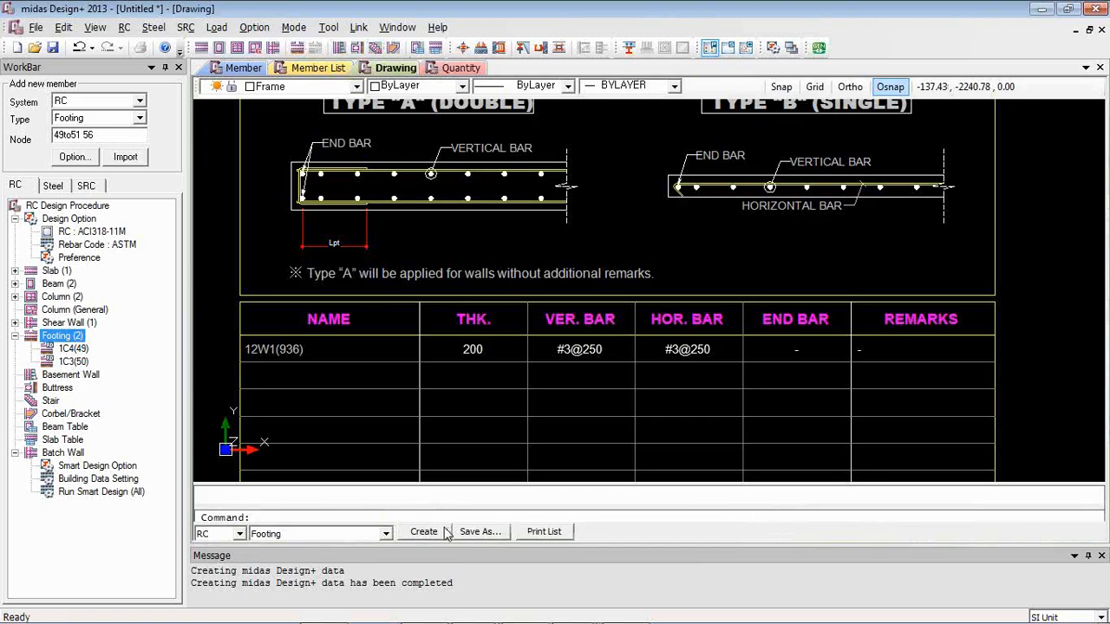
{"action": "left_click", "coordinate": [445, 532]}
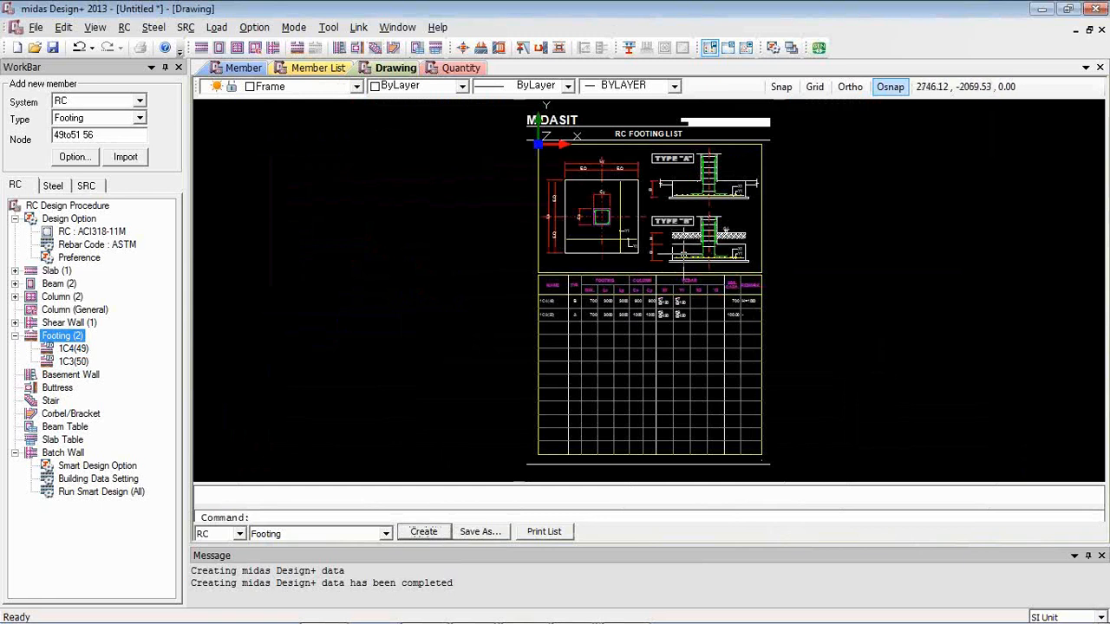
{"action": "scroll", "coordinate": [658, 242], "scroll_direction": "up", "scroll_amount": 5}
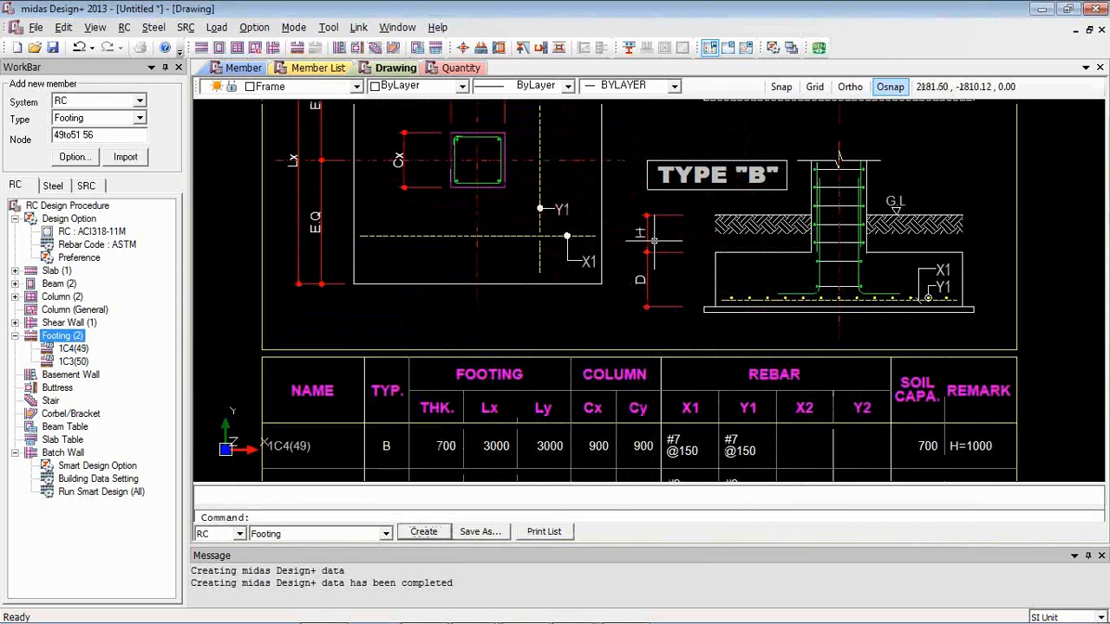
{"action": "scroll", "coordinate": [654, 240], "scroll_direction": "up", "scroll_amount": 2}
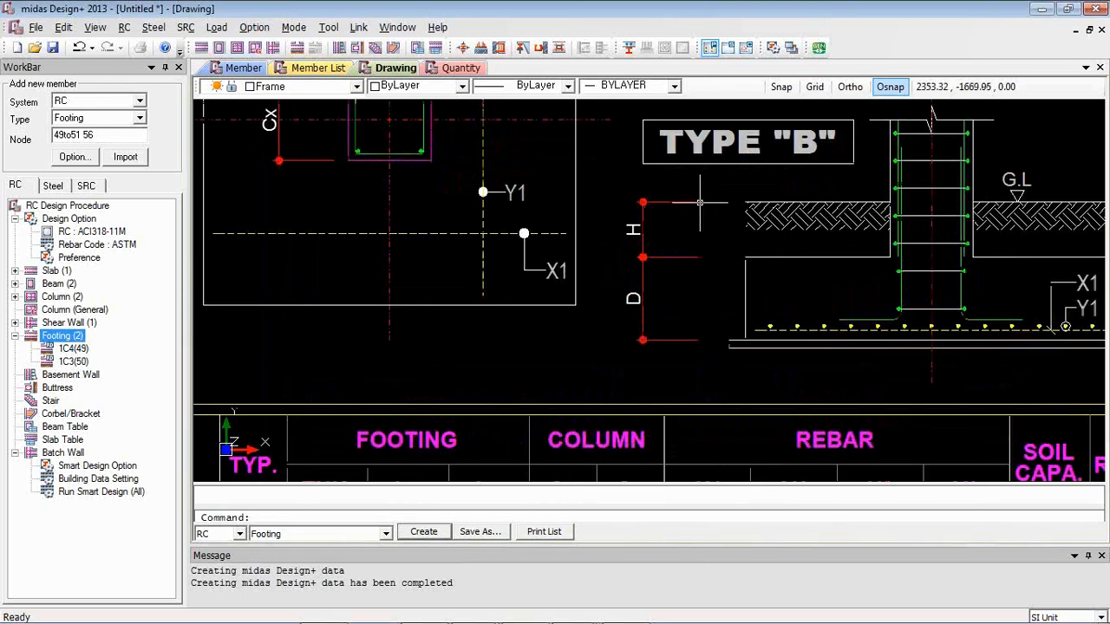
{"action": "middle_click_drag", "start_coordinate": [691, 183], "coordinate": [694, 249]}
{"action": "scroll", "coordinate": [694, 245], "scroll_direction": "down", "scroll_amount": 3}
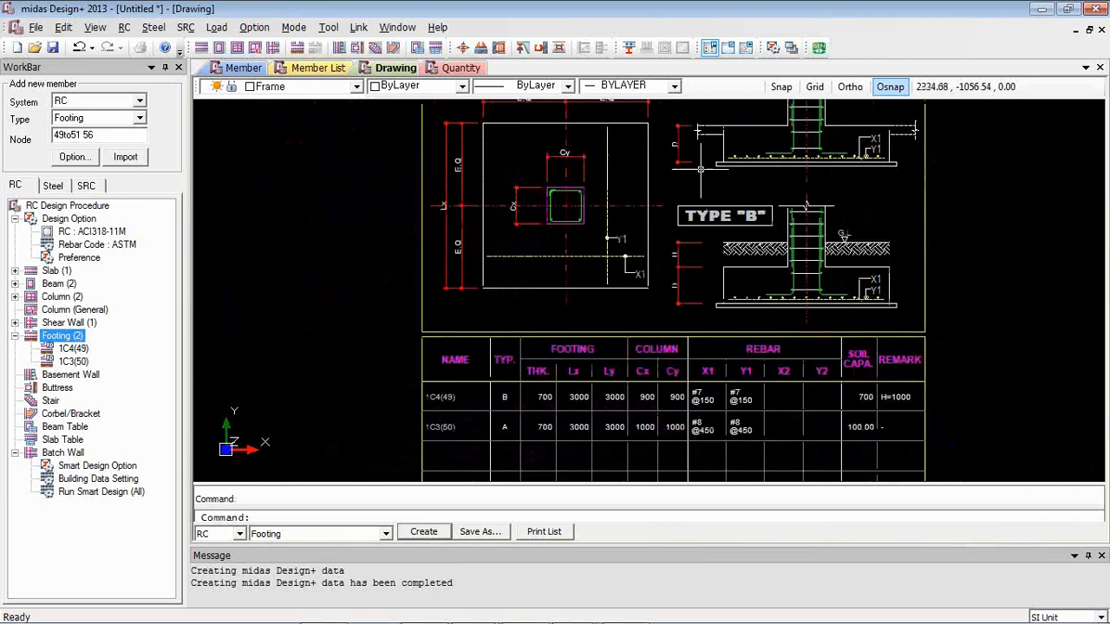
{"action": "mouse_move", "coordinate": [674, 164]}
{"action": "middle_mouse_down"}
{"action": "mouse_move", "coordinate": [672, 232]}
{"action": "mouse_move", "coordinate": [608, 261]}
{"action": "middle_mouse_up"}
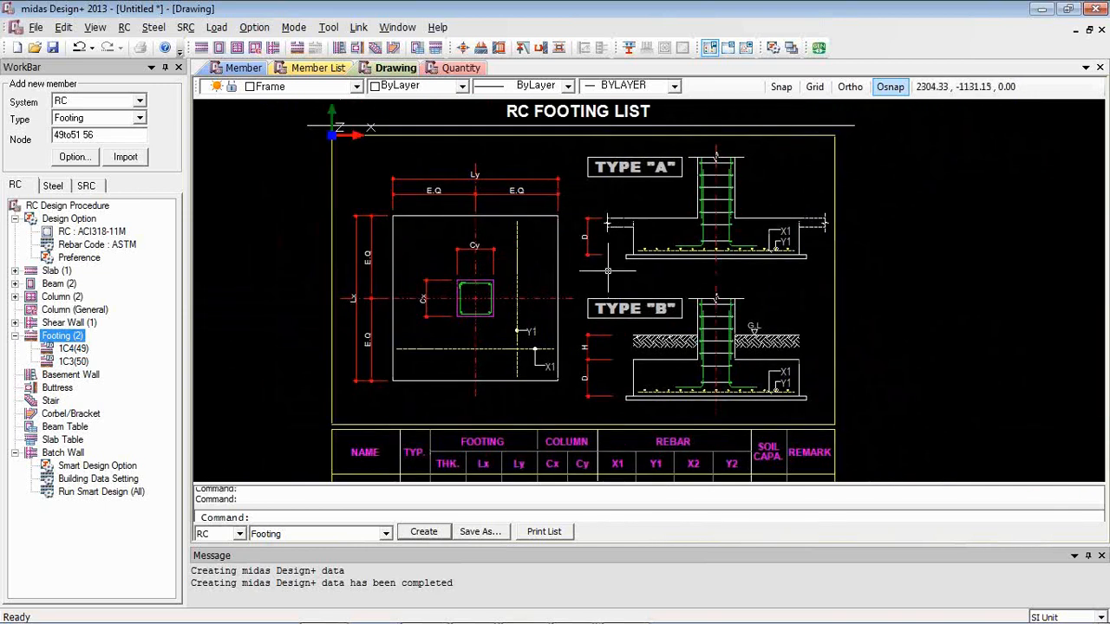
{"action": "middle_click_drag", "start_coordinate": [610, 242], "coordinate": [621, 186]}
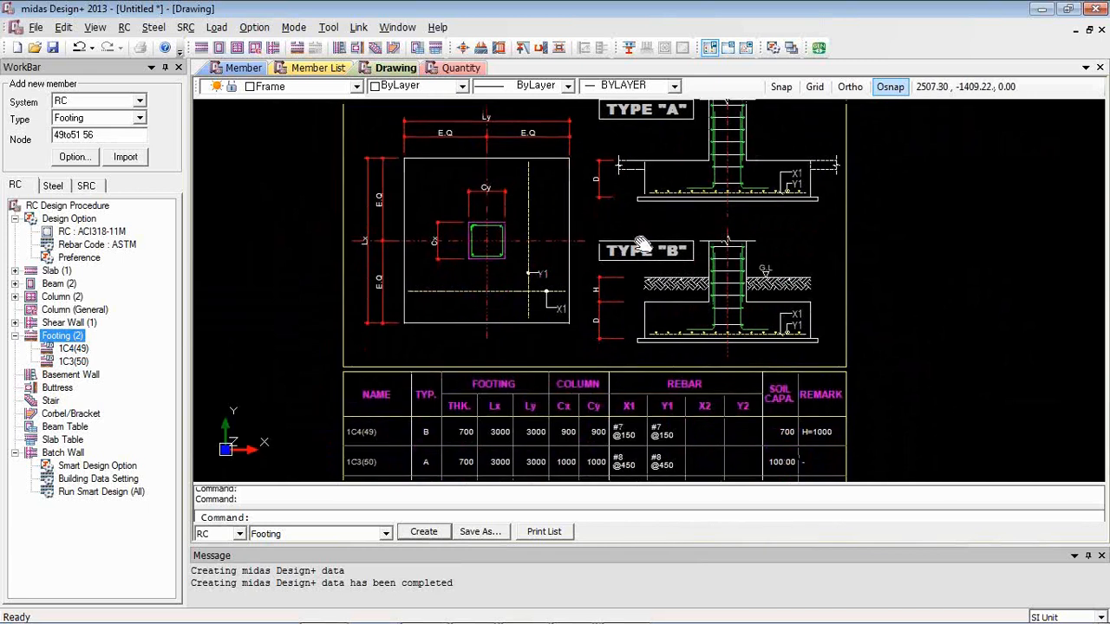
{"action": "mouse_move", "coordinate": [622, 411]}
{"action": "middle_mouse_down"}
{"action": "mouse_move", "coordinate": [641, 338]}
{"action": "mouse_move", "coordinate": [613, 262]}
{"action": "middle_mouse_up"}
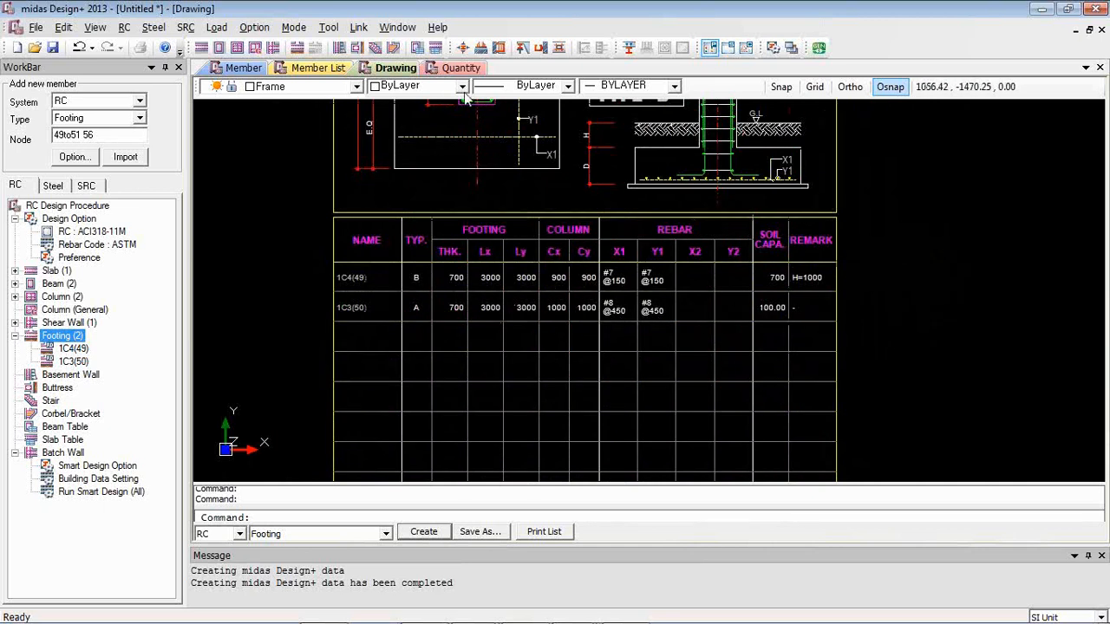
- Create the quantity table for the RC footings
{"action": "left_click", "coordinate": [473, 69]}
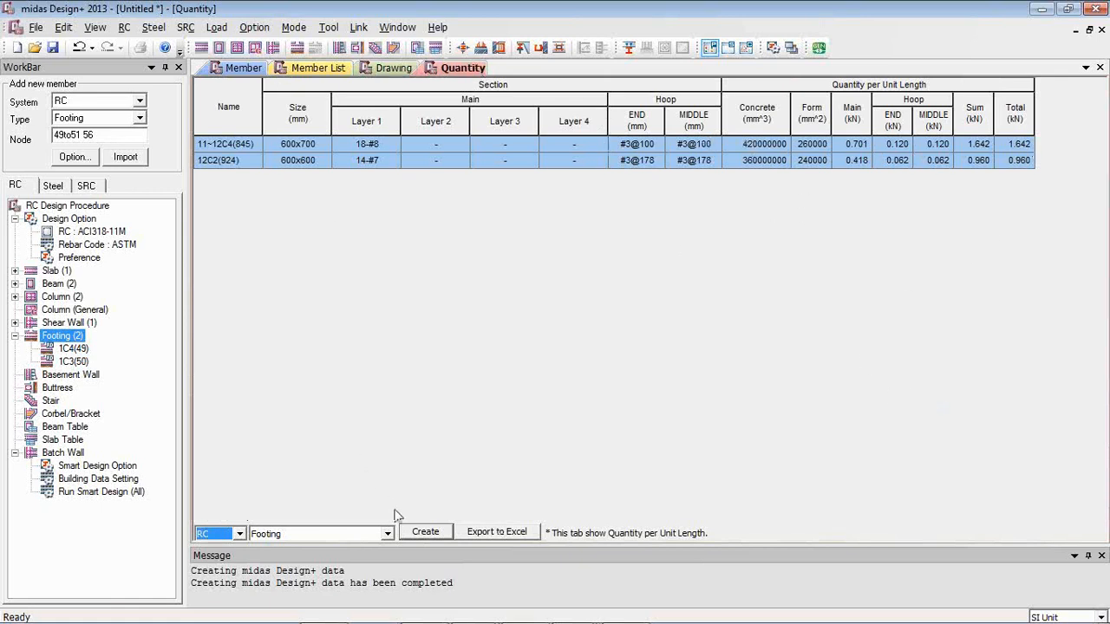
{"action": "left_click", "coordinate": [408, 532]}
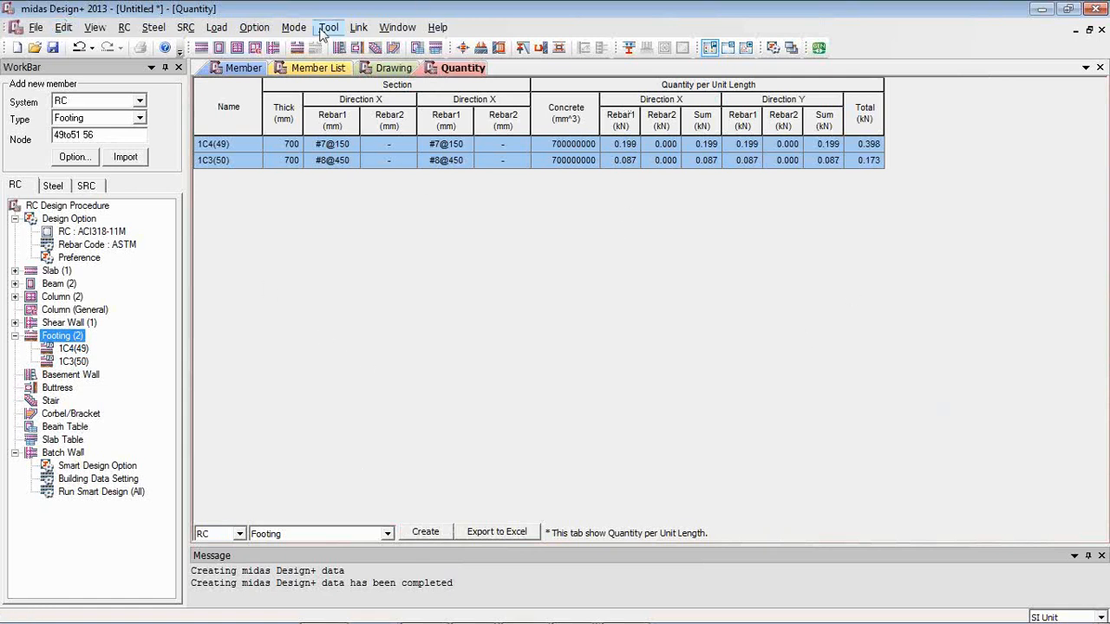
- Choose Beam & Girder, Column, Shear Wall and Footing alongside Slab for batch printing, and close the settings without printing
{"action": "left_click", "coordinate": [36, 27]}
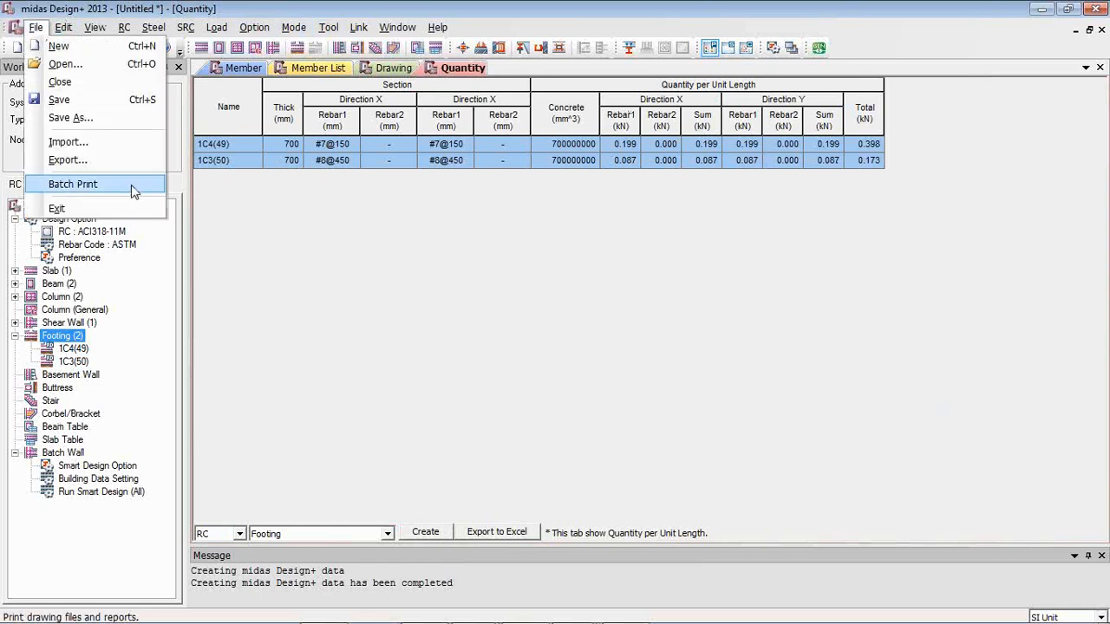
{"action": "left_click", "coordinate": [131, 184]}
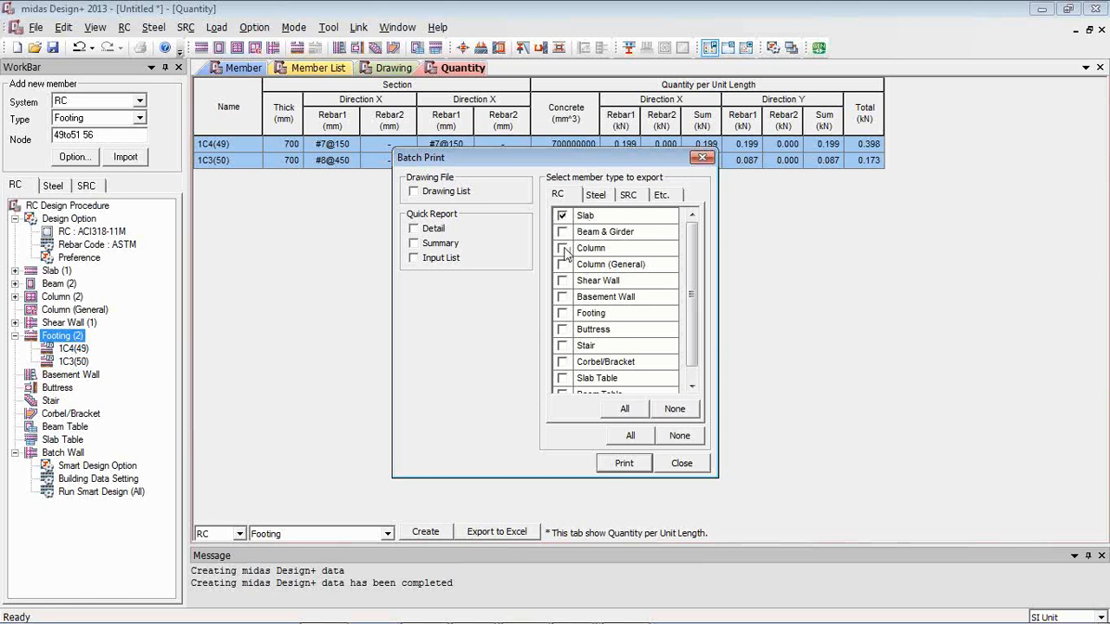
{"action": "left_click", "coordinate": [562, 248]}
{"action": "left_click", "coordinate": [561, 233]}
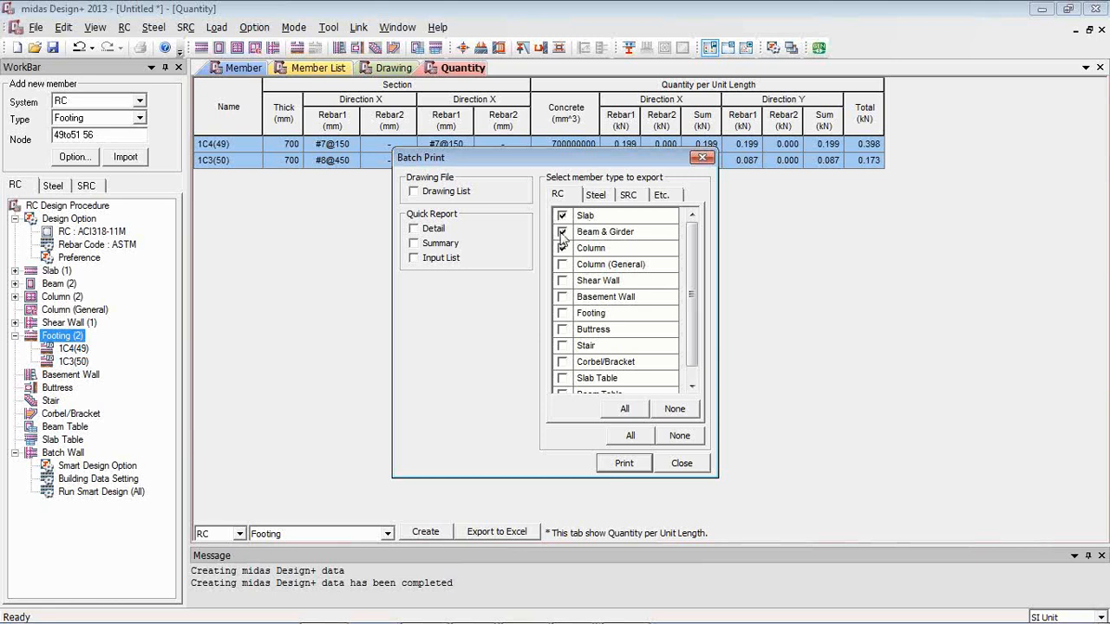
{"action": "left_click", "coordinate": [562, 281]}
{"action": "left_click", "coordinate": [562, 314]}
{"action": "left_click", "coordinate": [679, 464]}
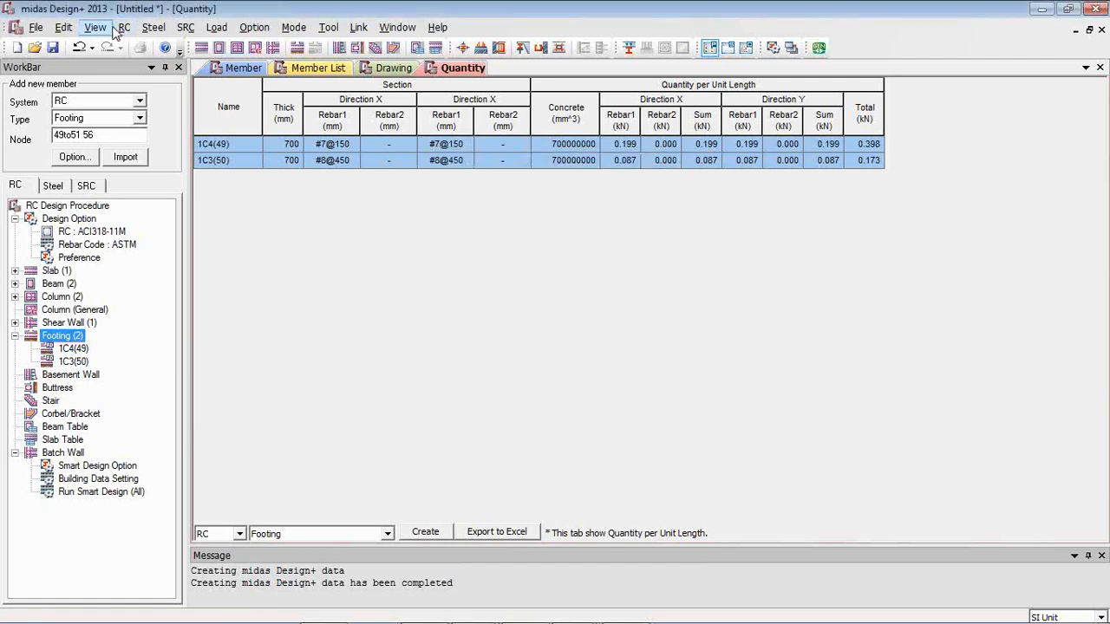
{"action": "key", "text": "alt+Tab"}
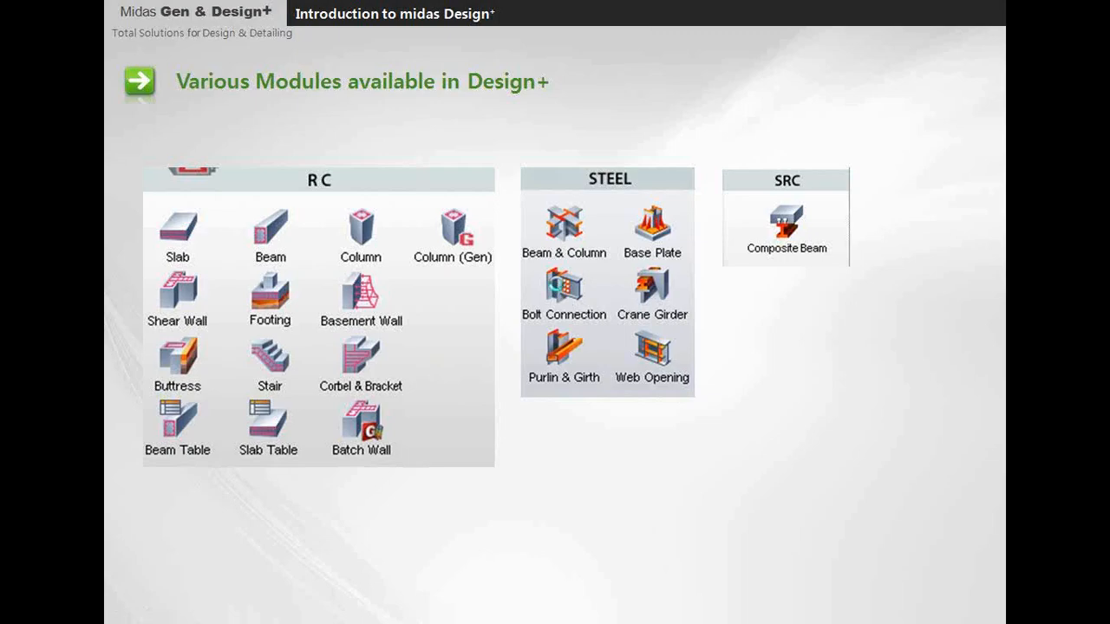
{"action": "left_click", "coordinate": [557, 285]}
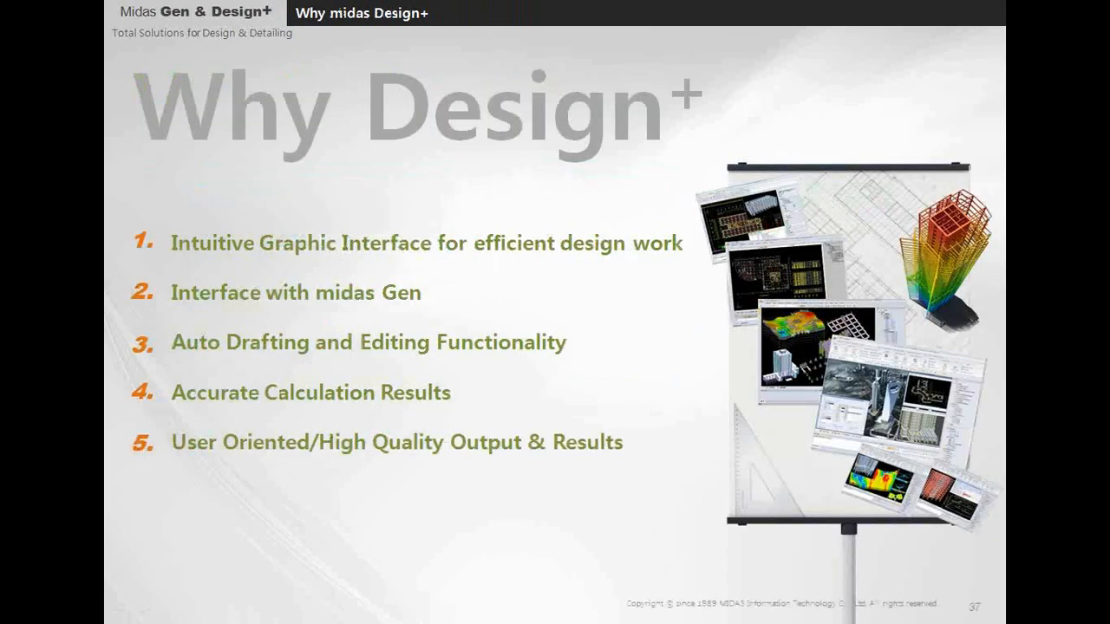